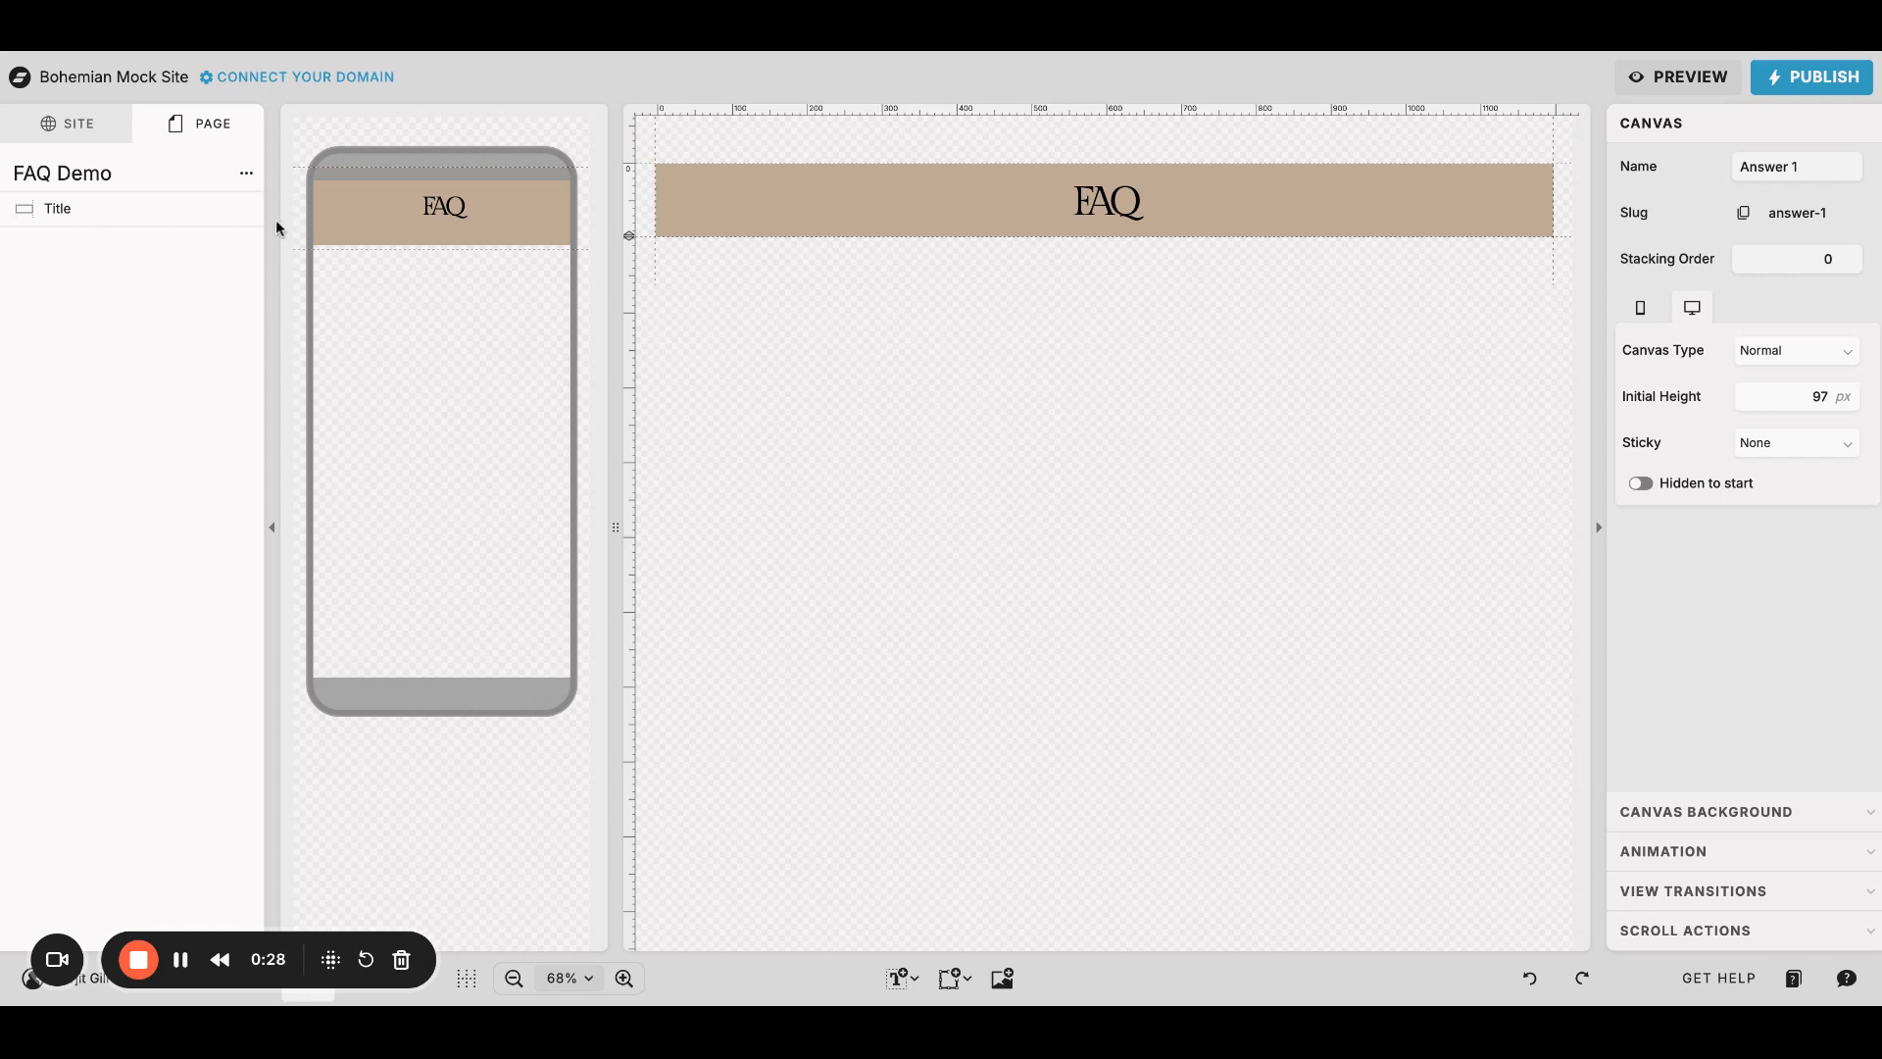
Step: Add a blank canvas to the FAQ Demo page and rename it Question 1
click(246, 174)
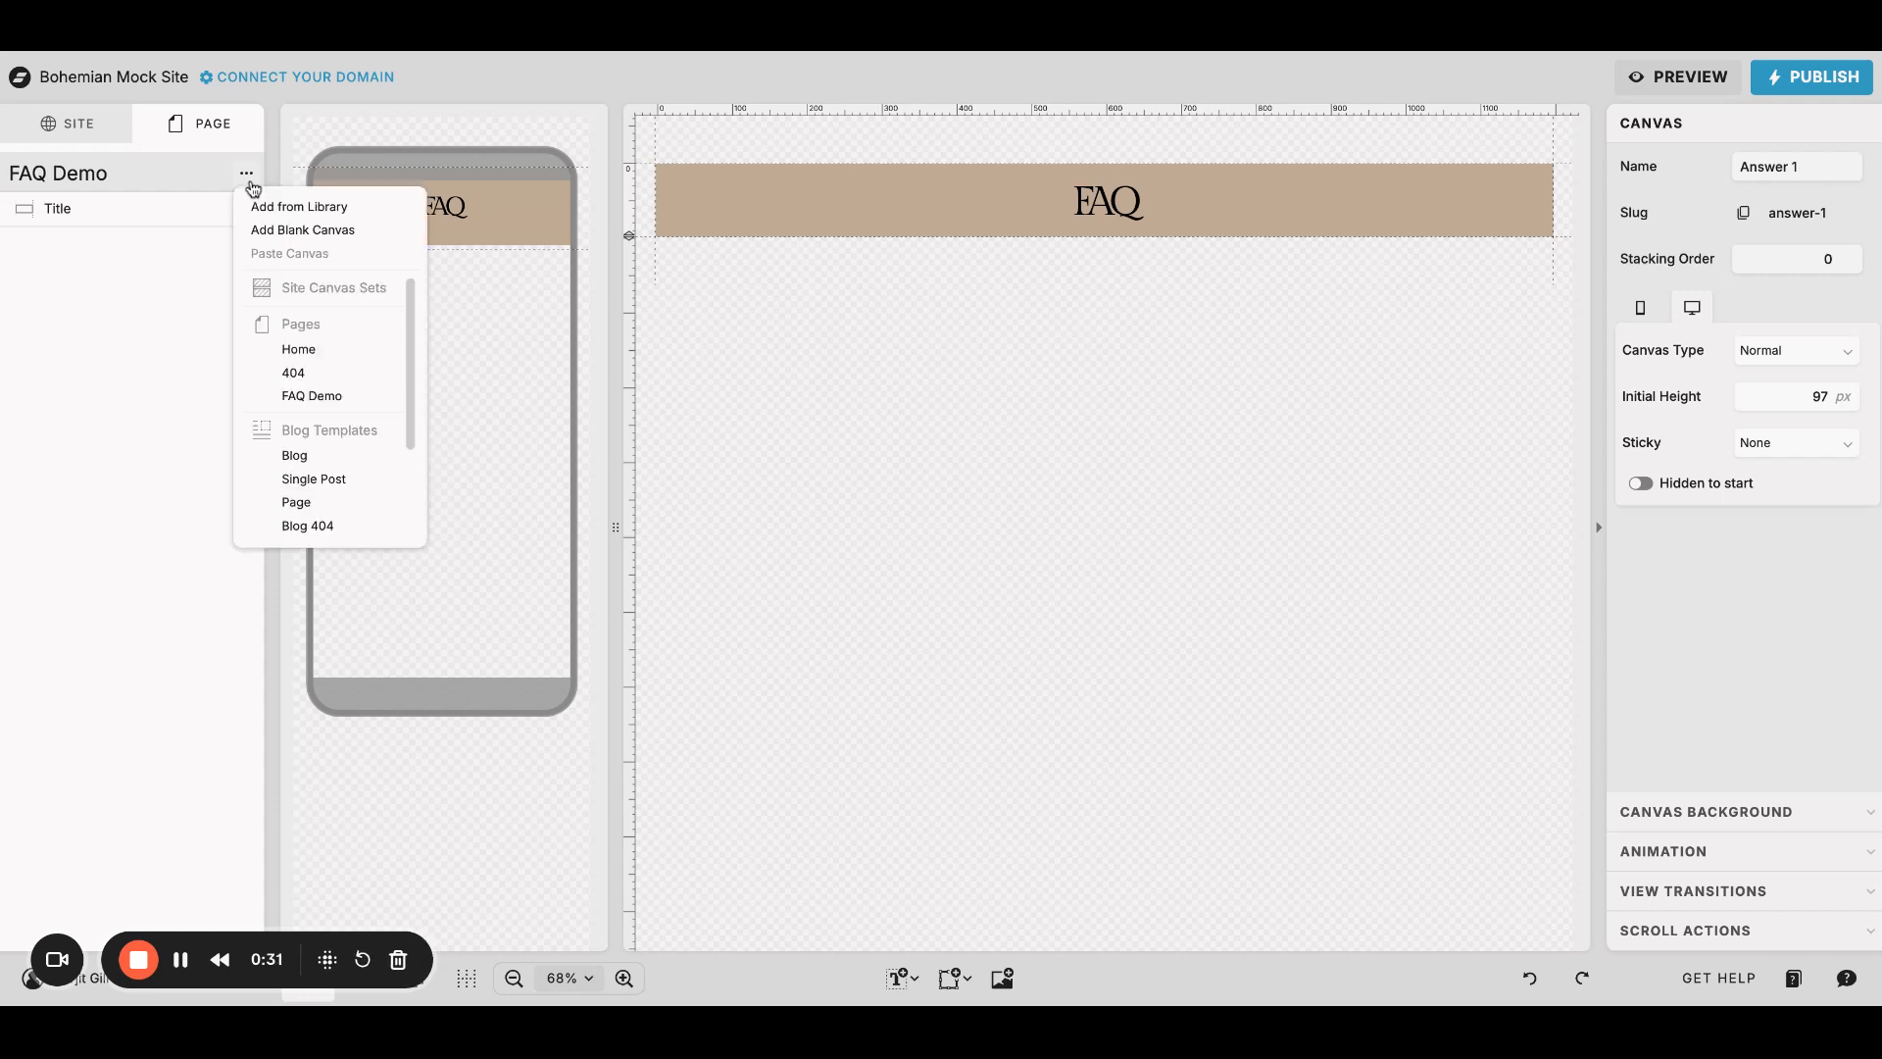
click(263, 229)
click(246, 245)
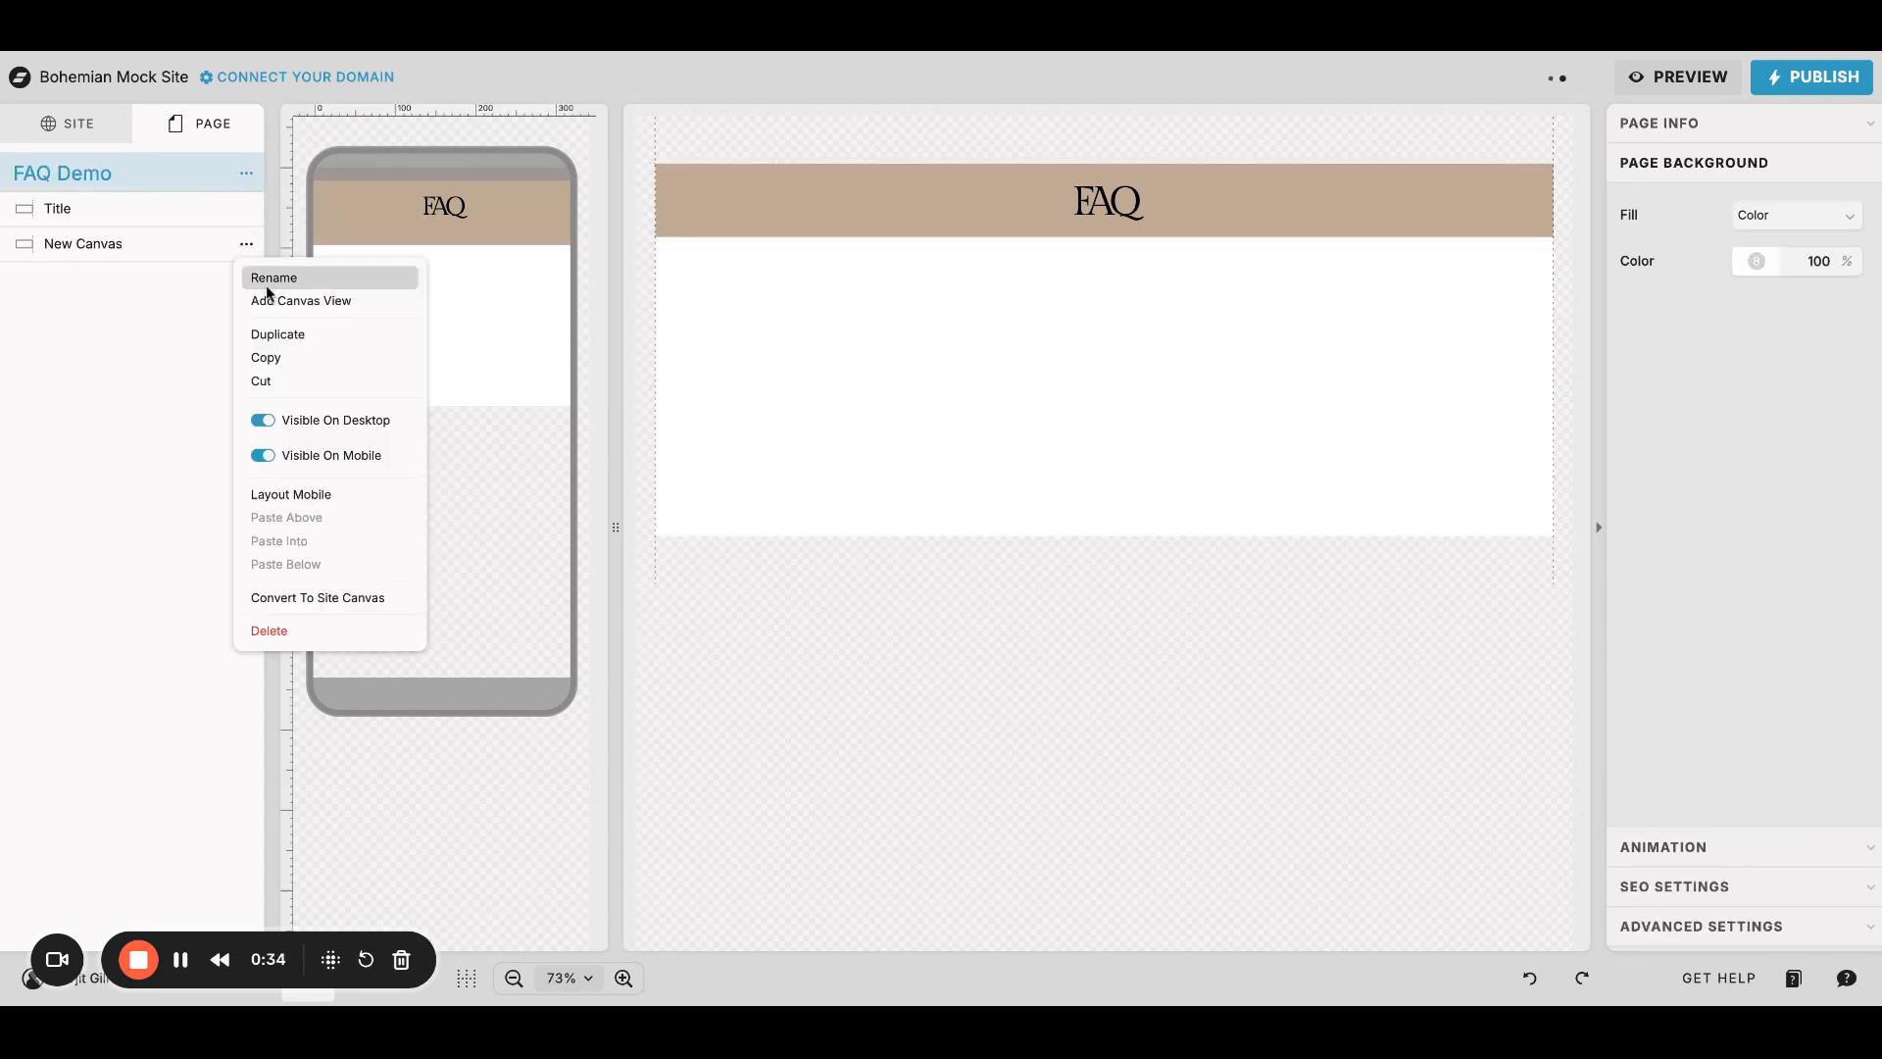
click(269, 279)
text(Questi)
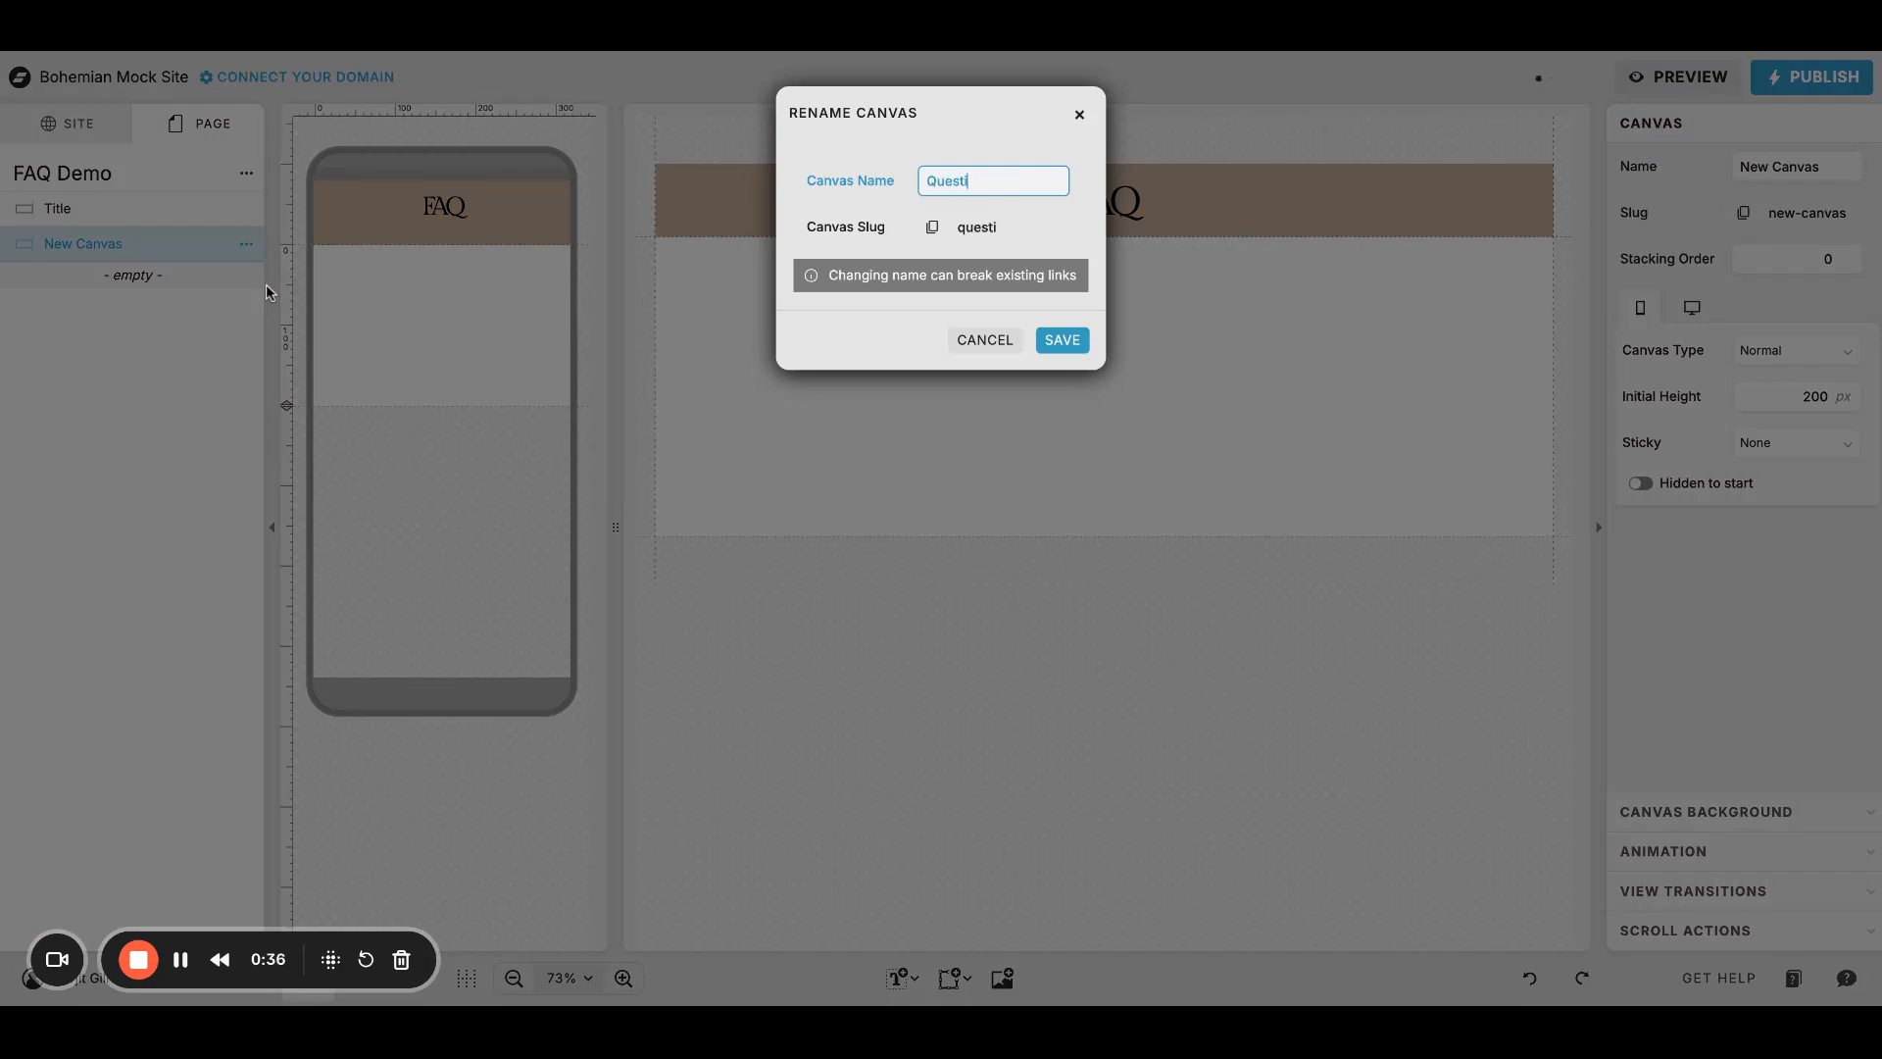
text(on 1)
key(Return)
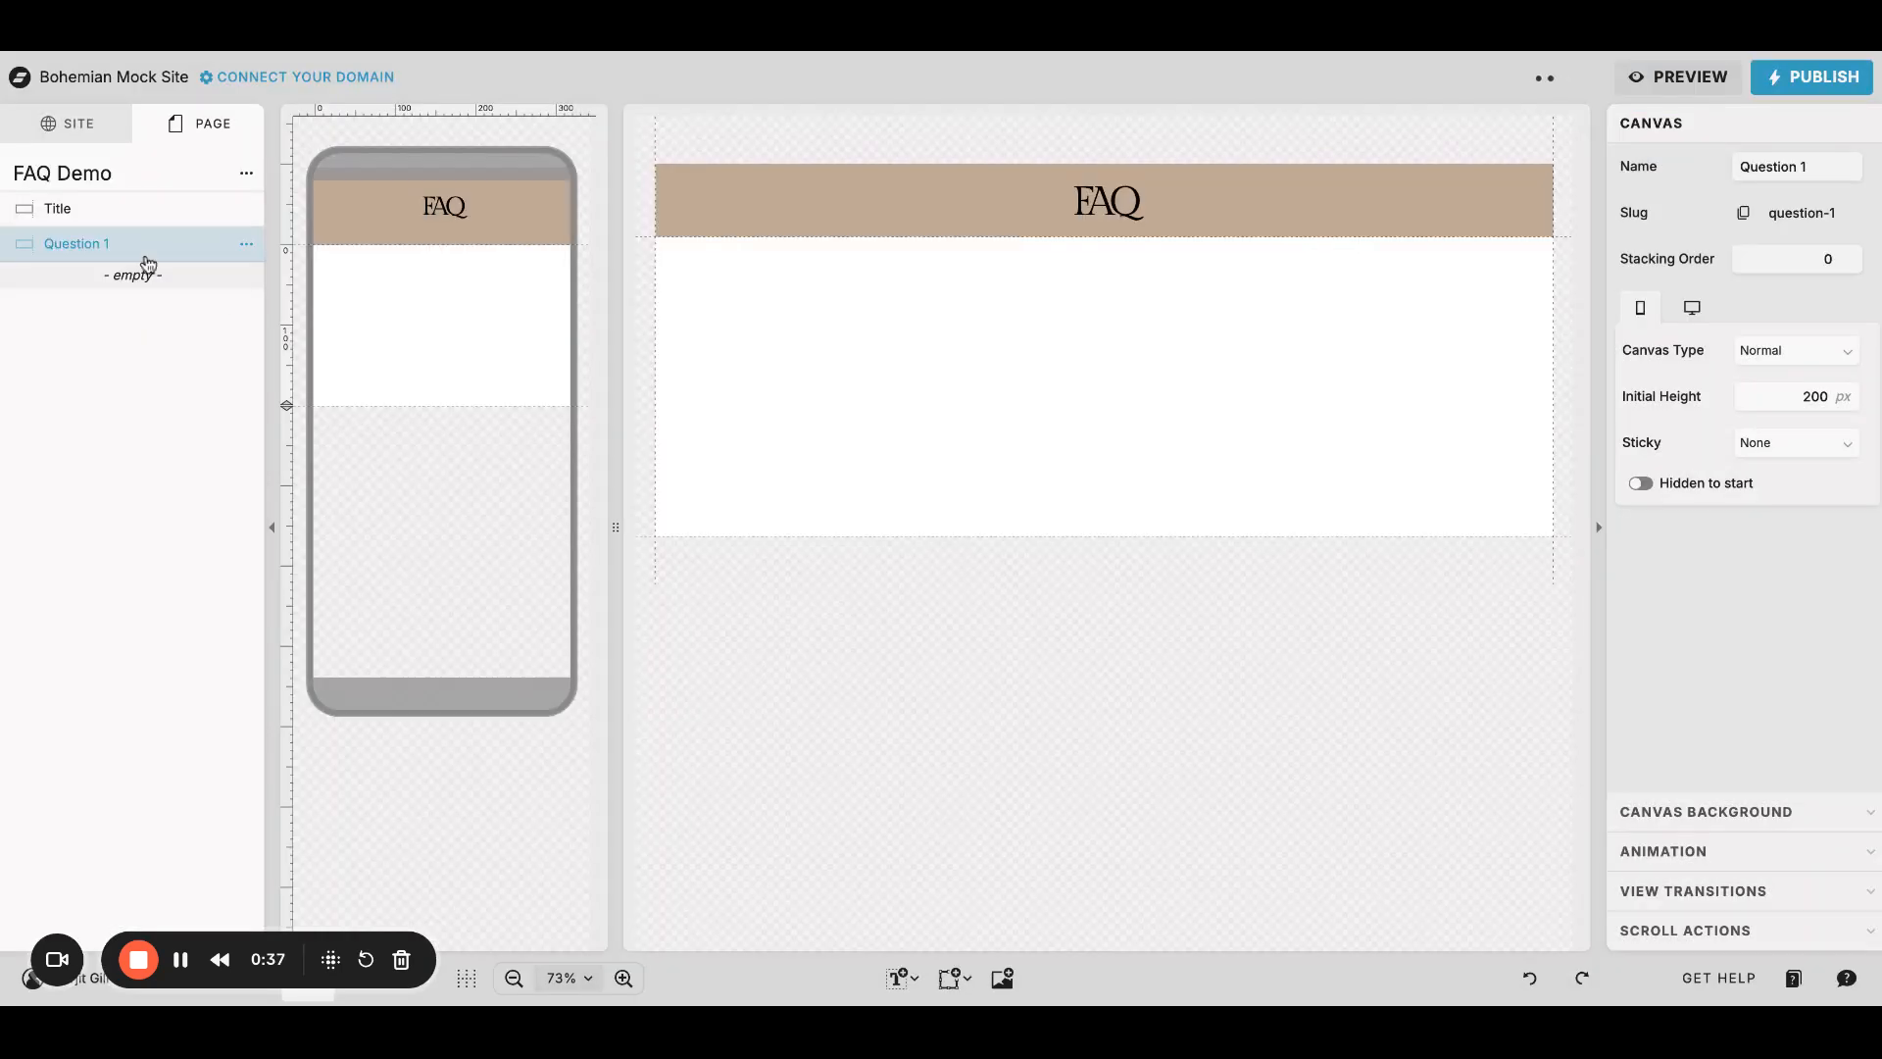
Step: Add another blank canvas to the FAQ Demo page and rename it Answer 1
click(246, 172)
click(270, 226)
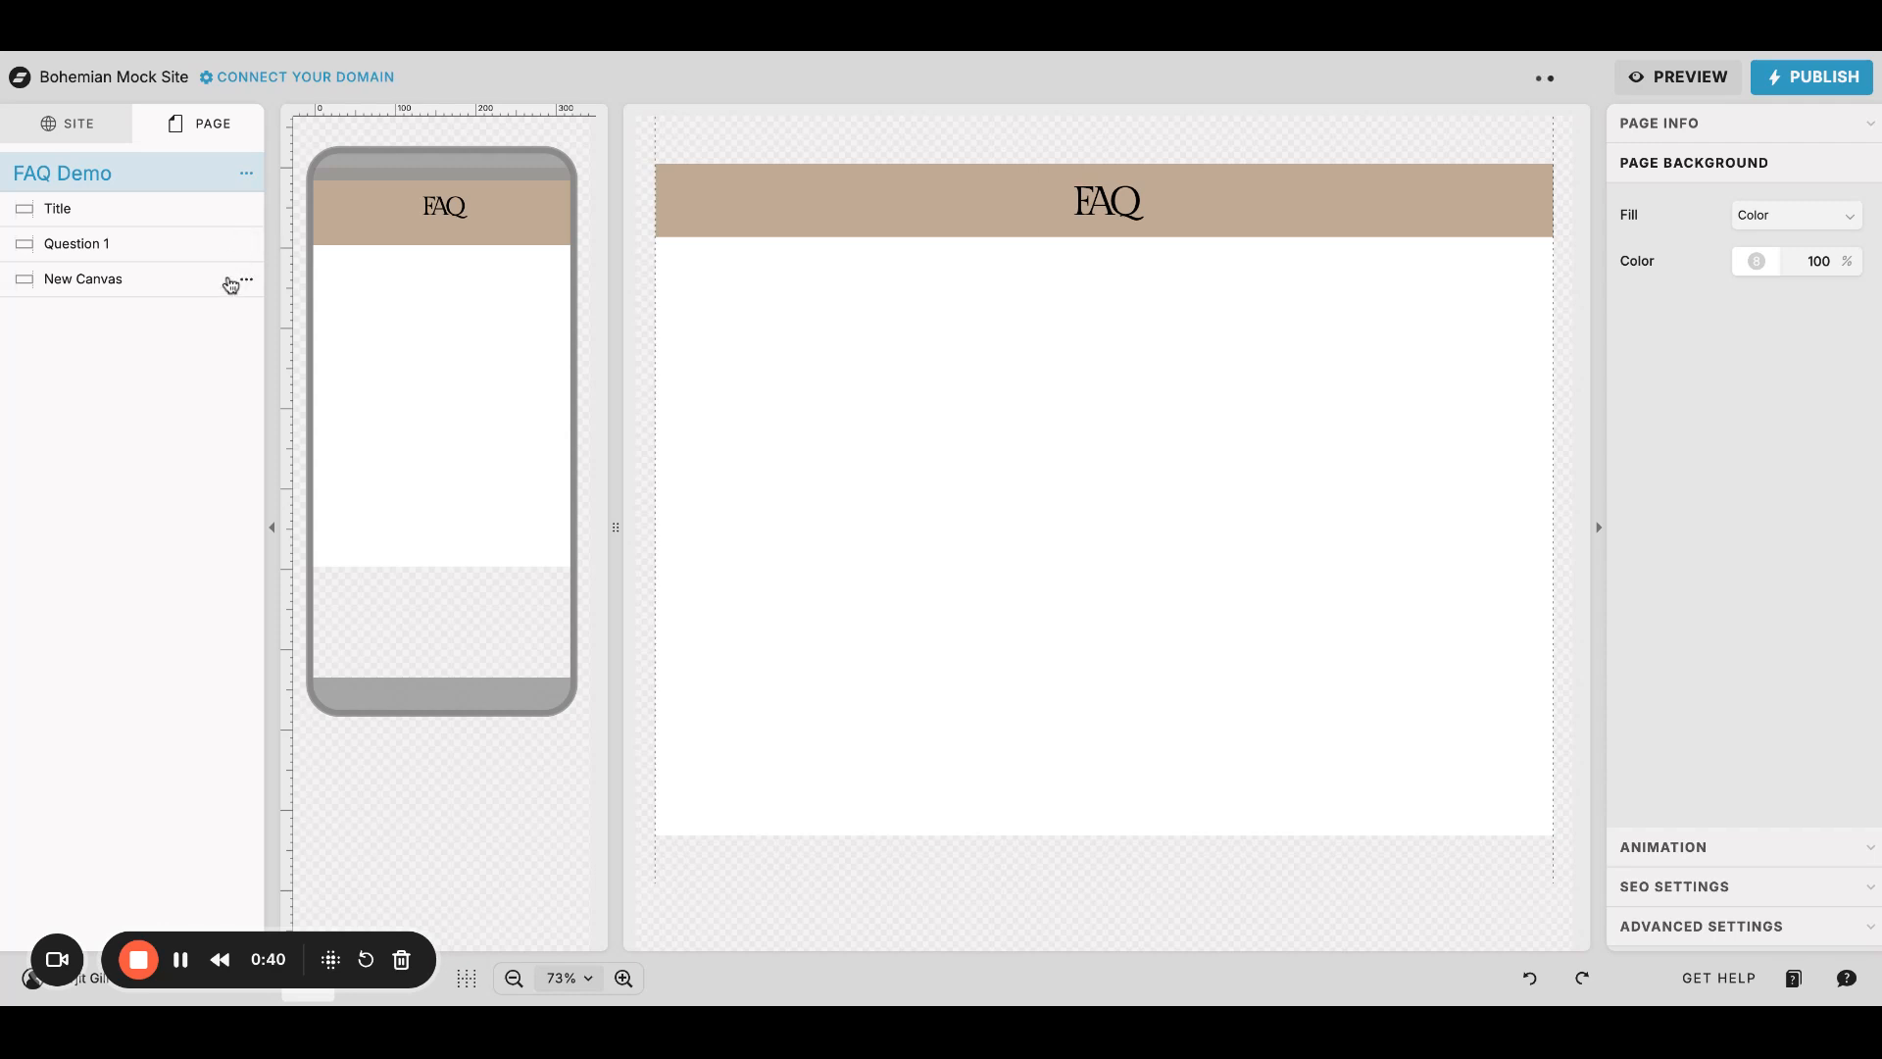
click(246, 279)
click(257, 312)
text(Answer 1)
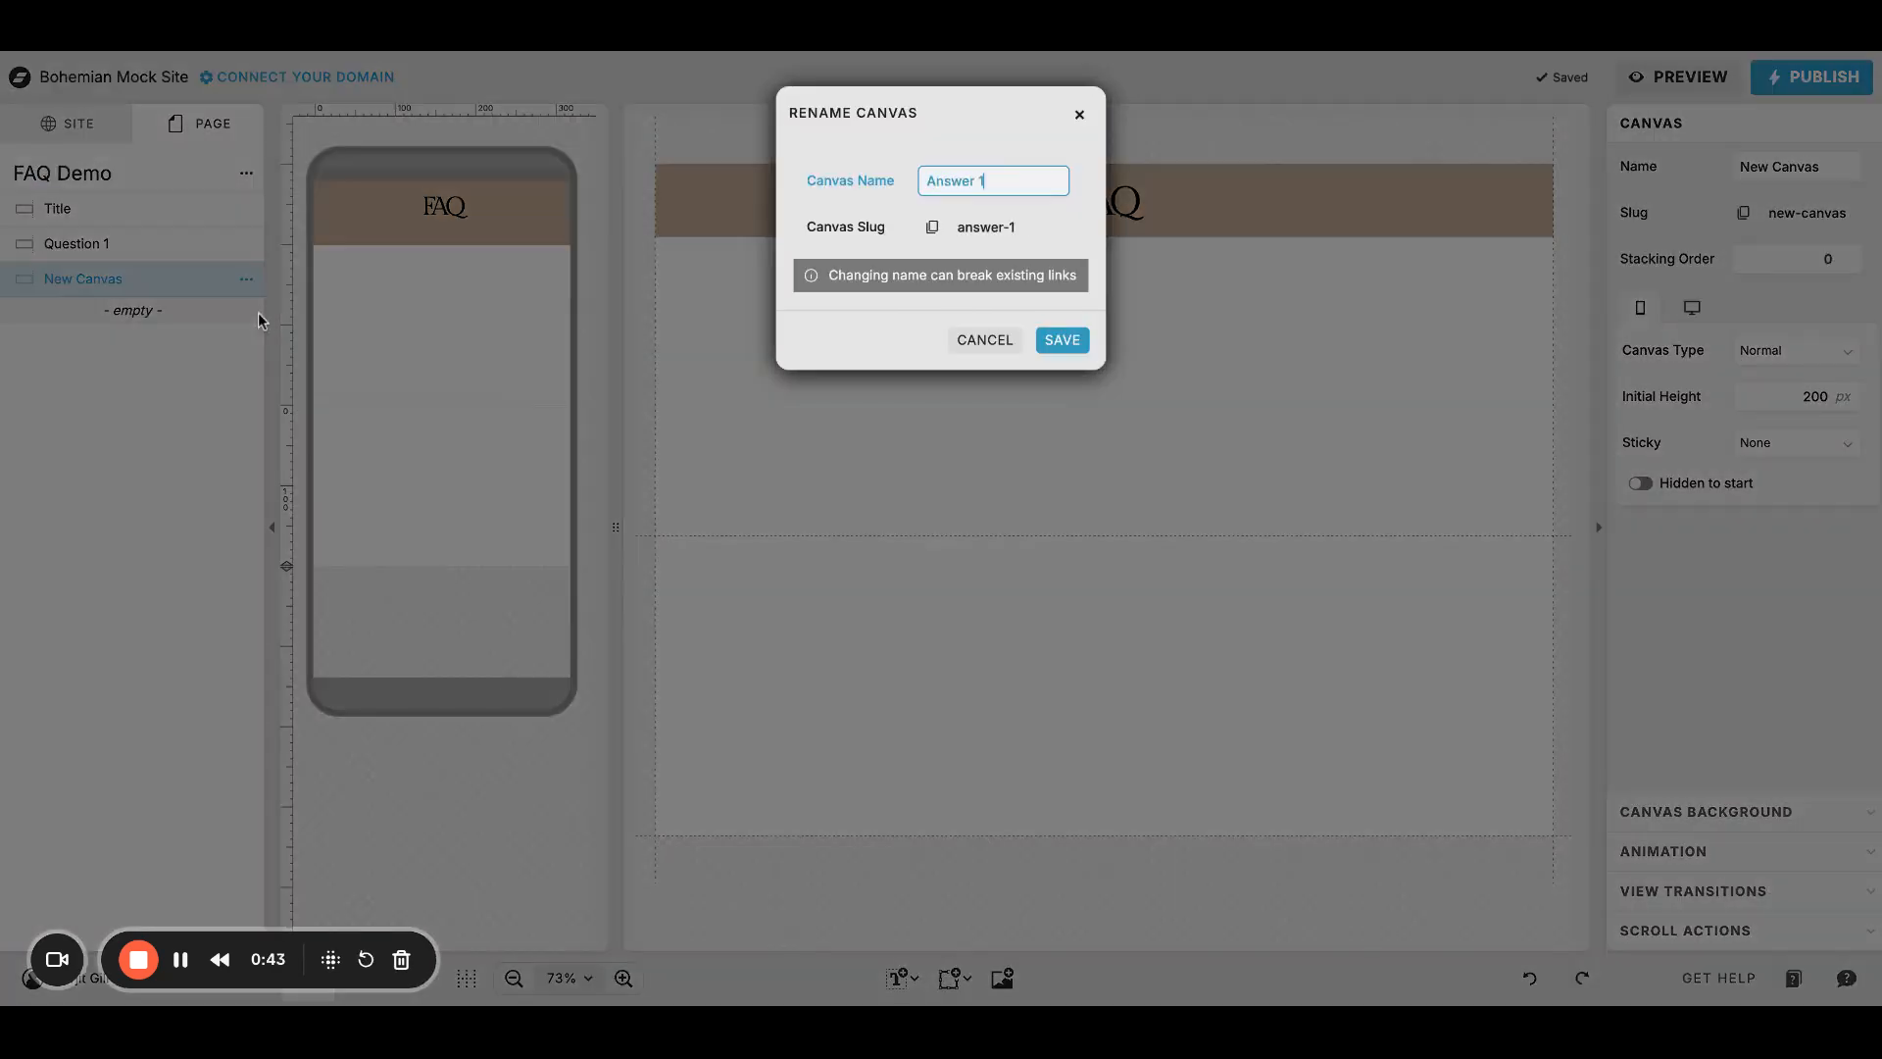
key(Return)
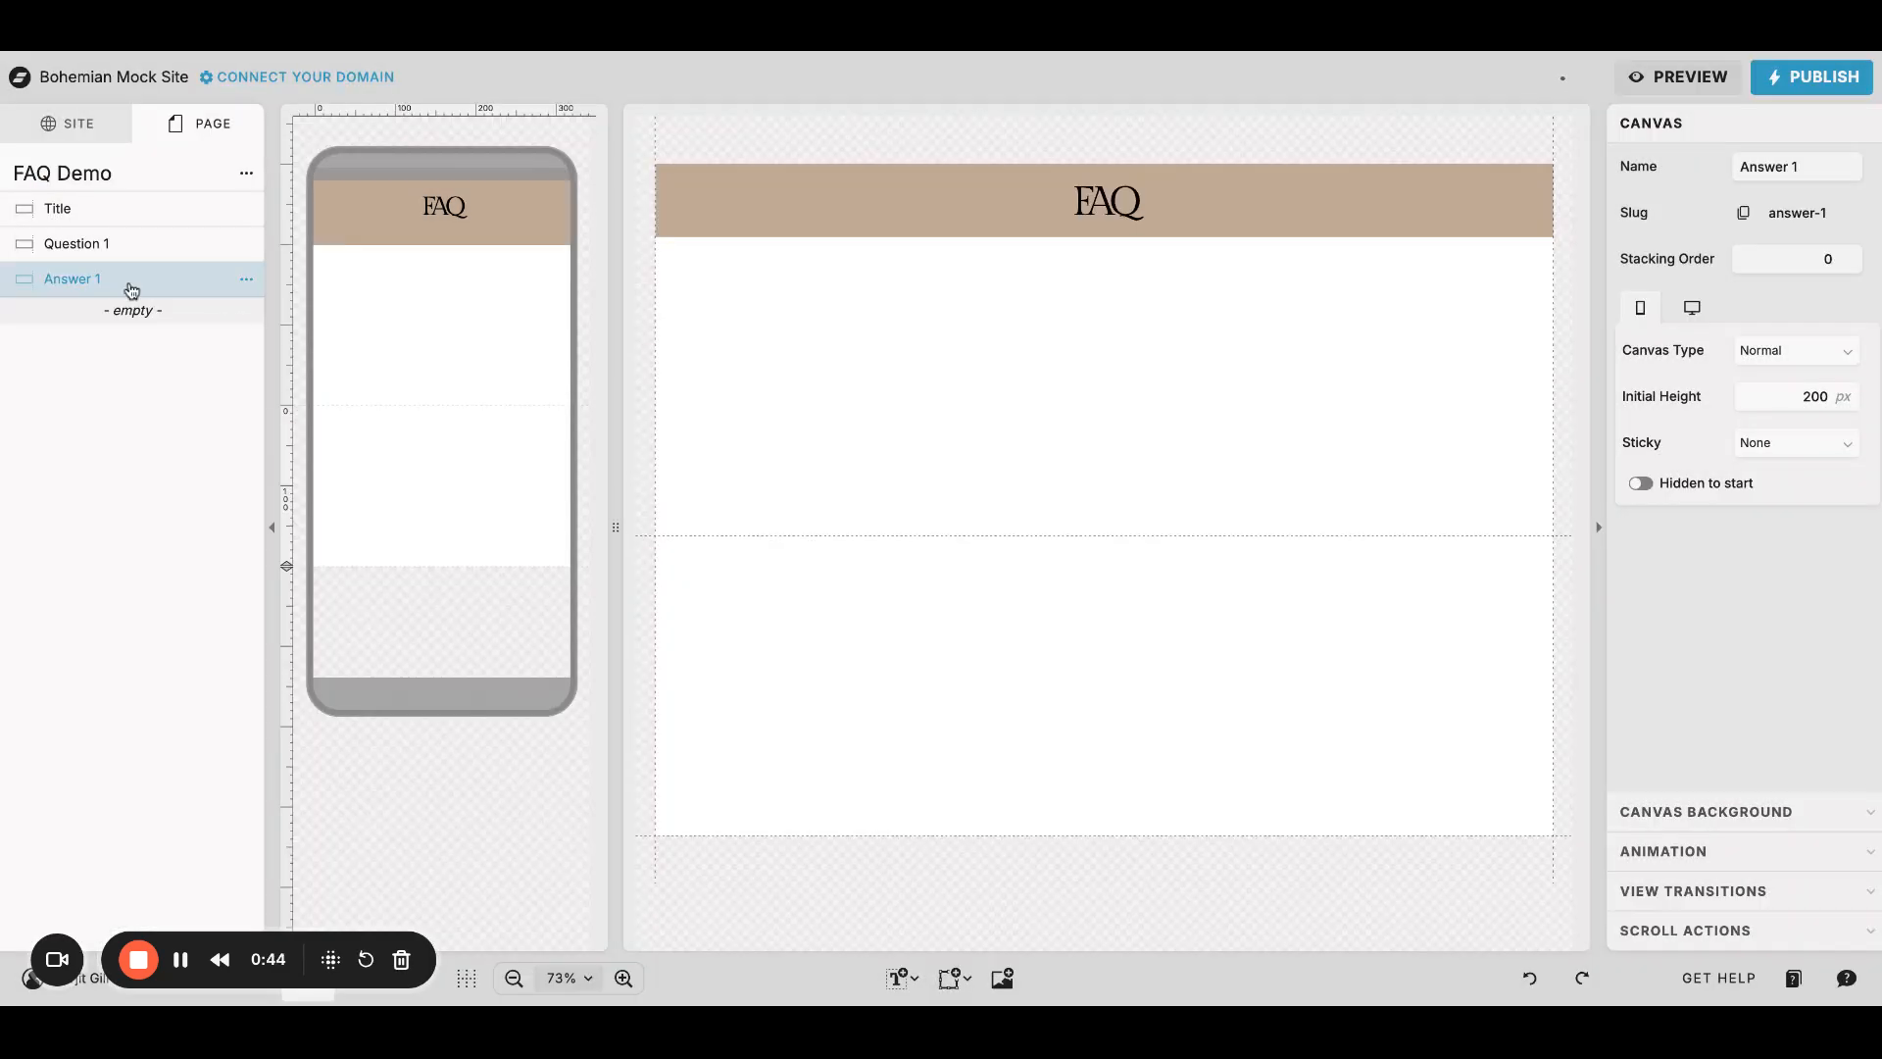
Step: Add a Subheading text element to the Question 1 canvas
click(137, 247)
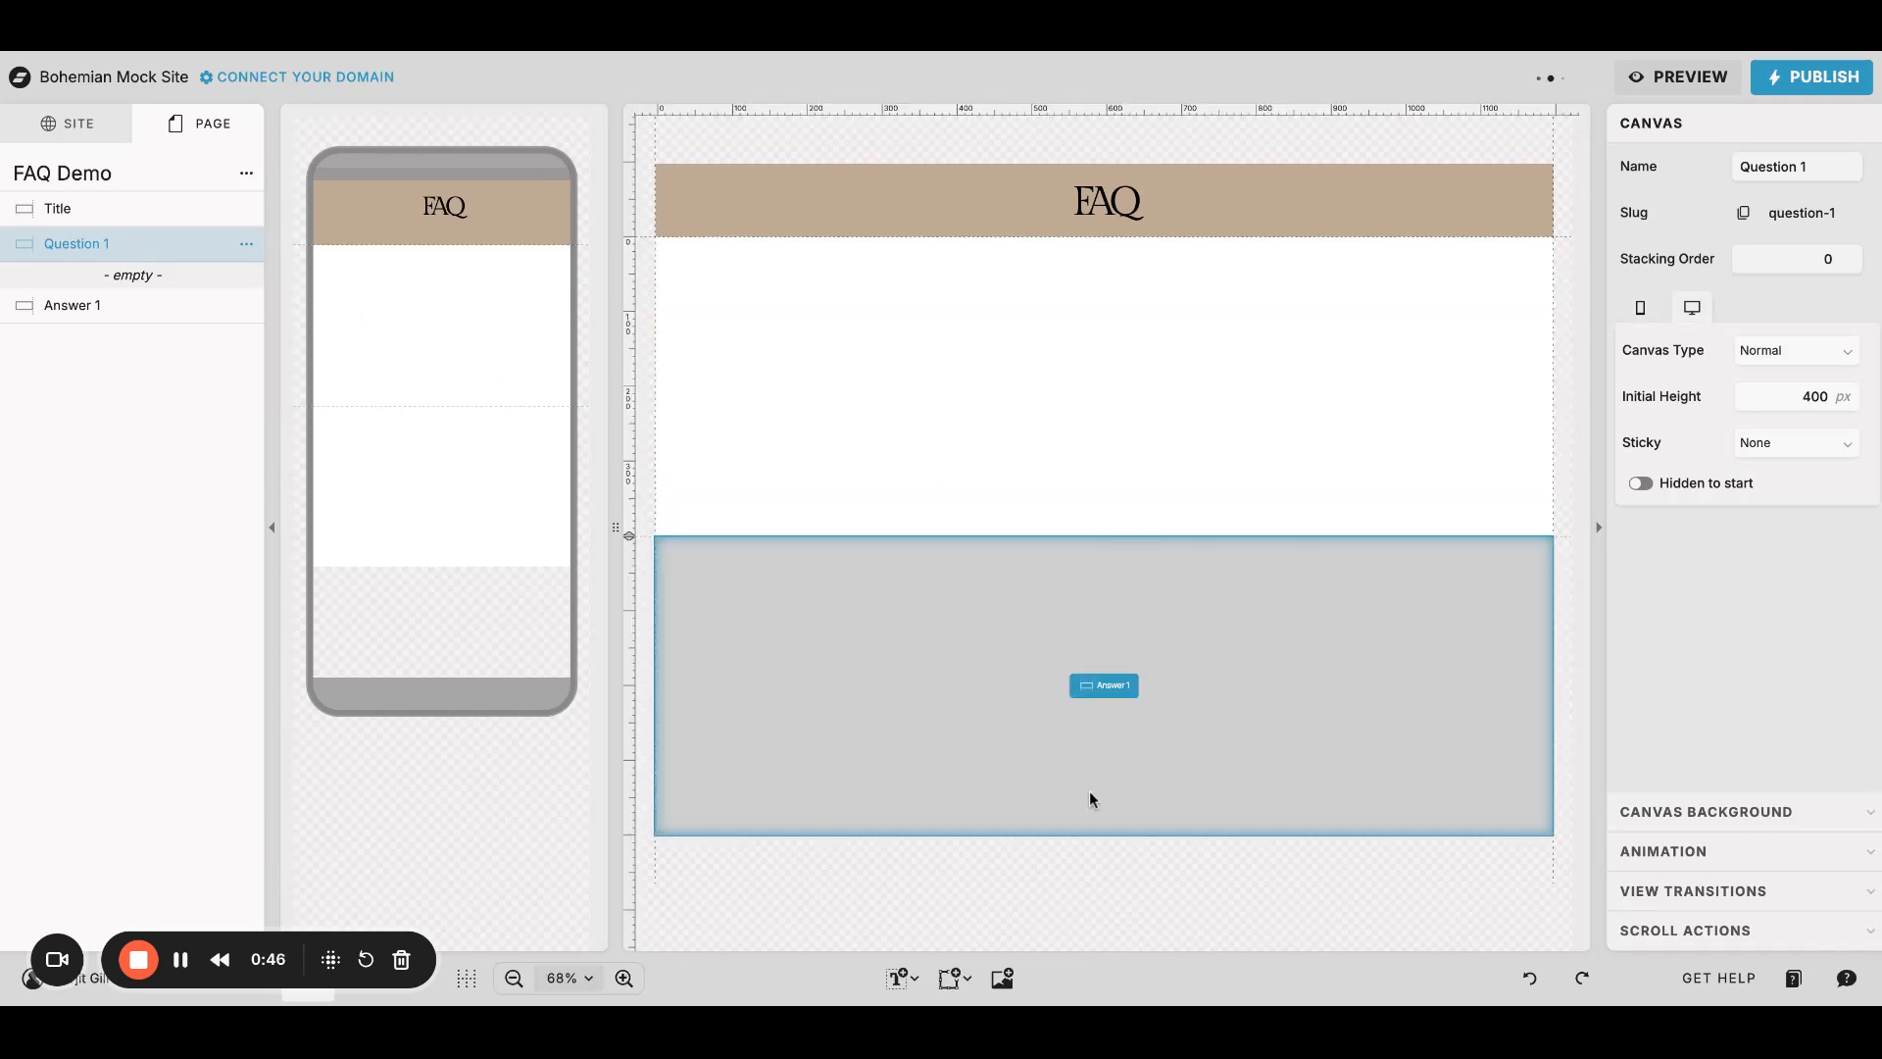
click(903, 977)
mouse_move(903, 977)
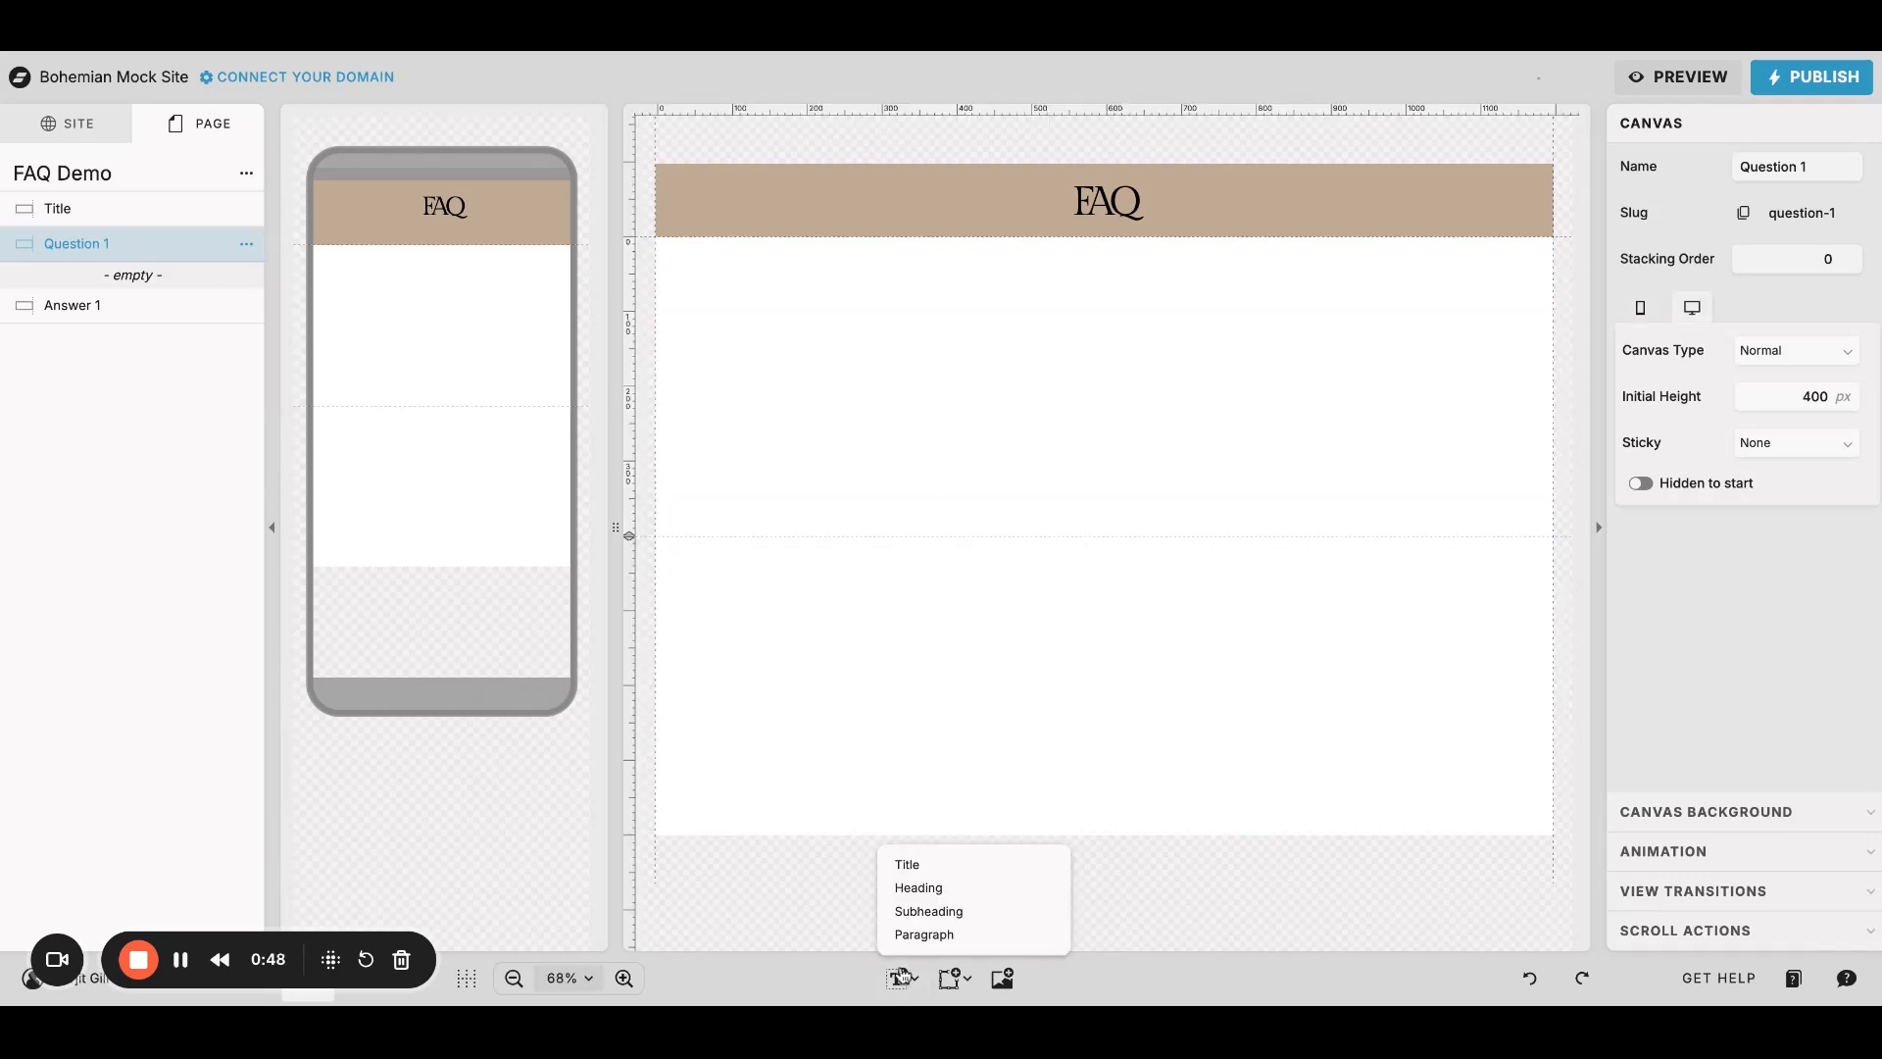
click(927, 915)
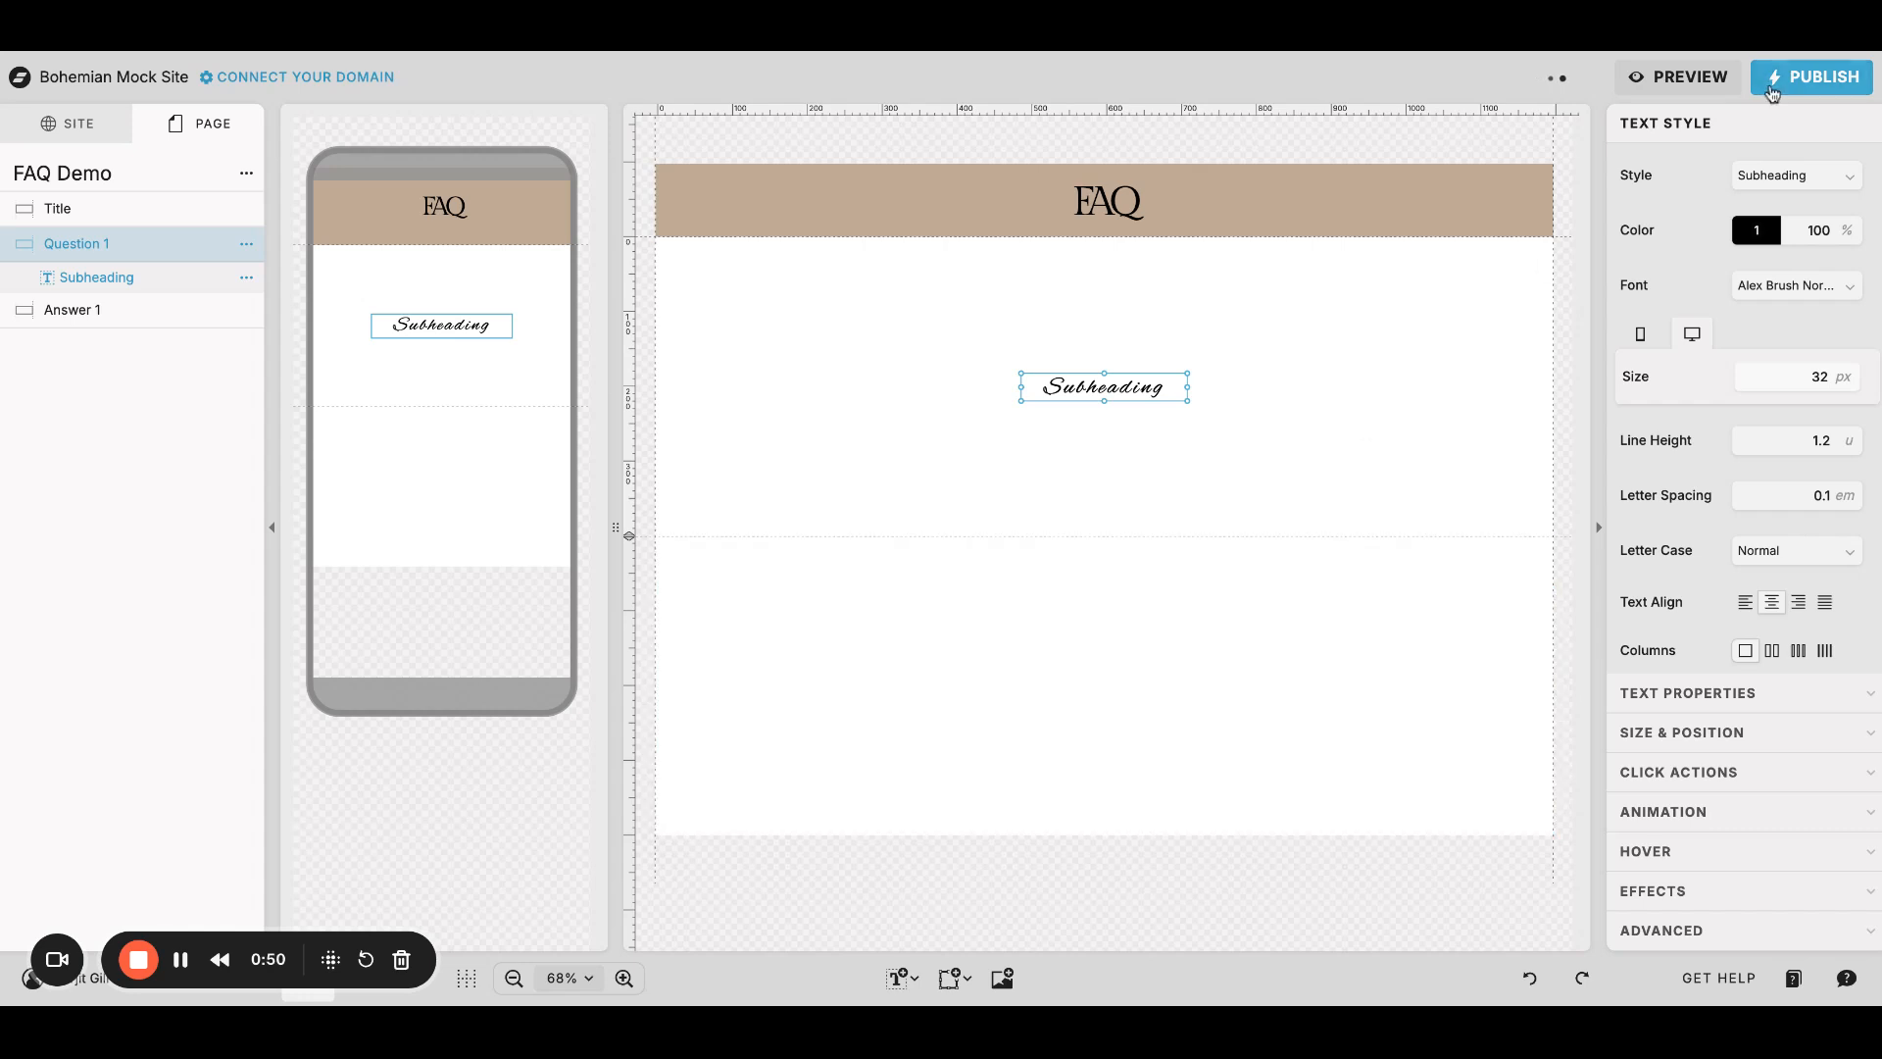
Step: Format the subheading in Gilda Display Normal with left alignment, and widen its desktop text box toward the left
click(1760, 289)
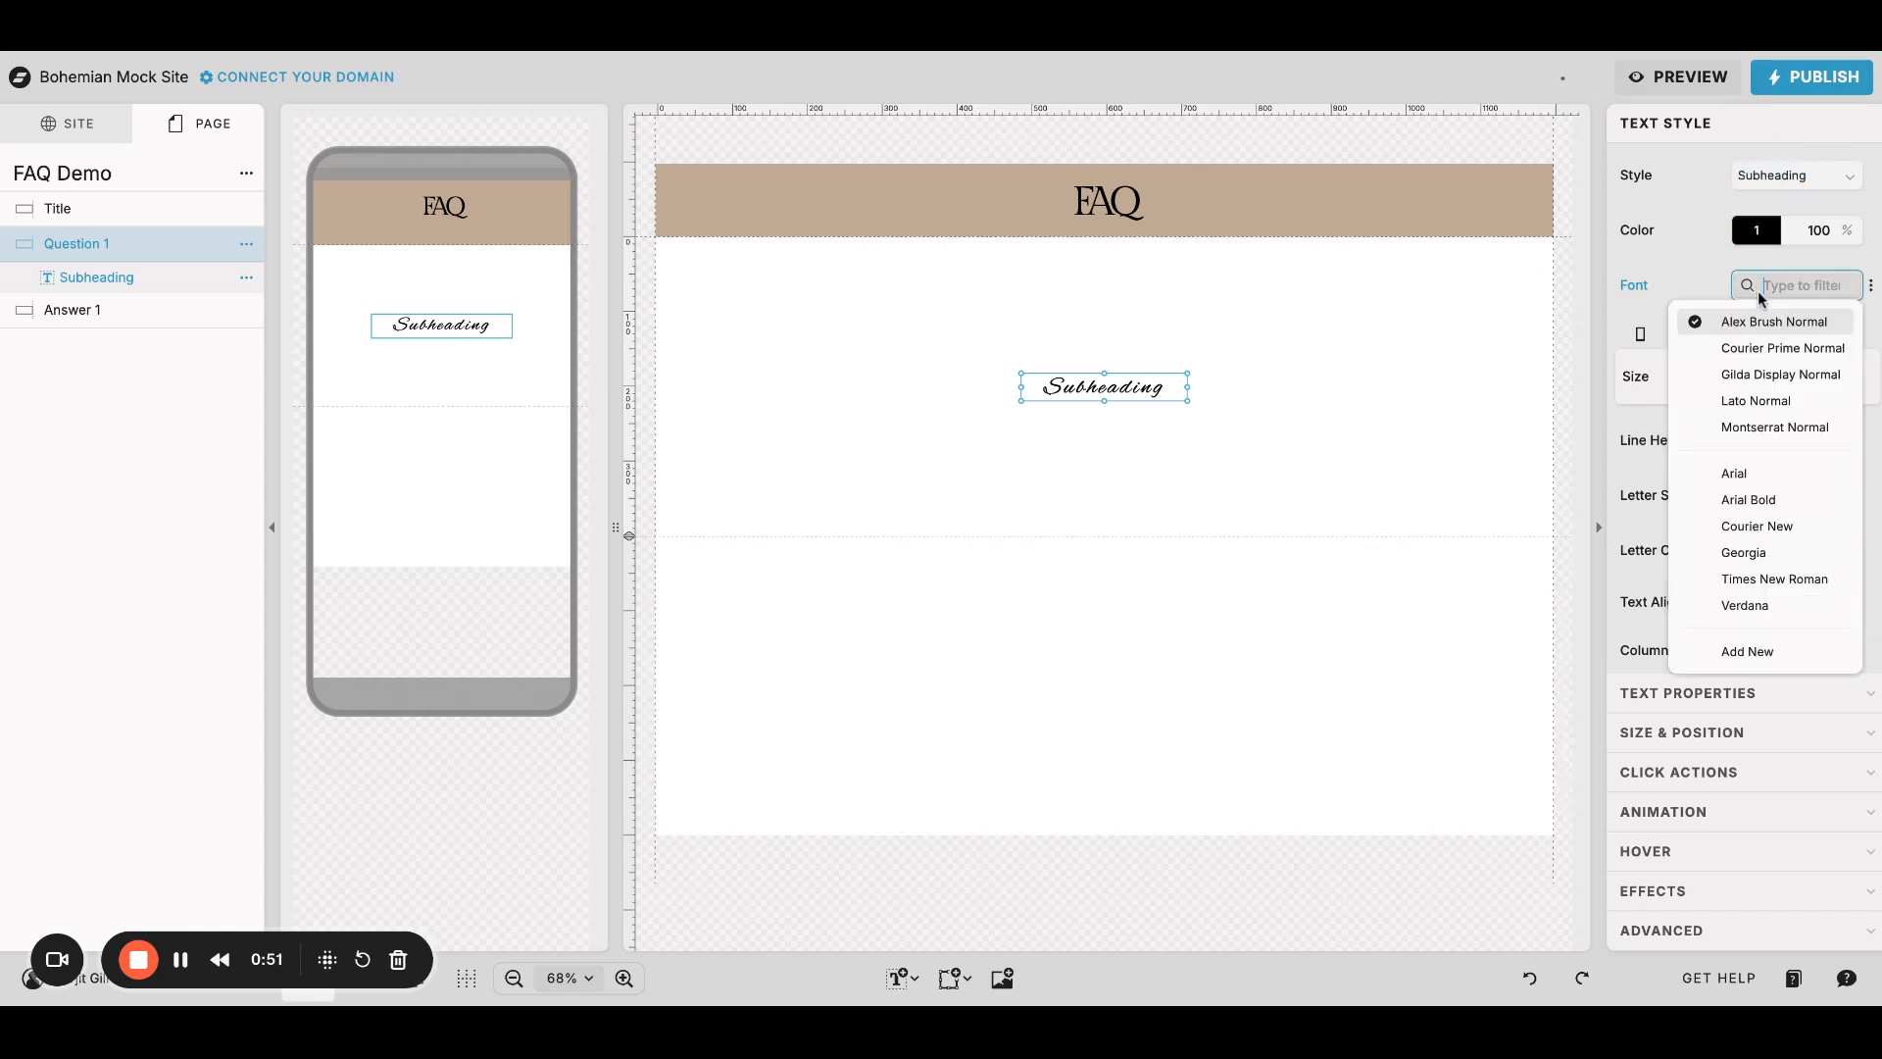
click(1759, 376)
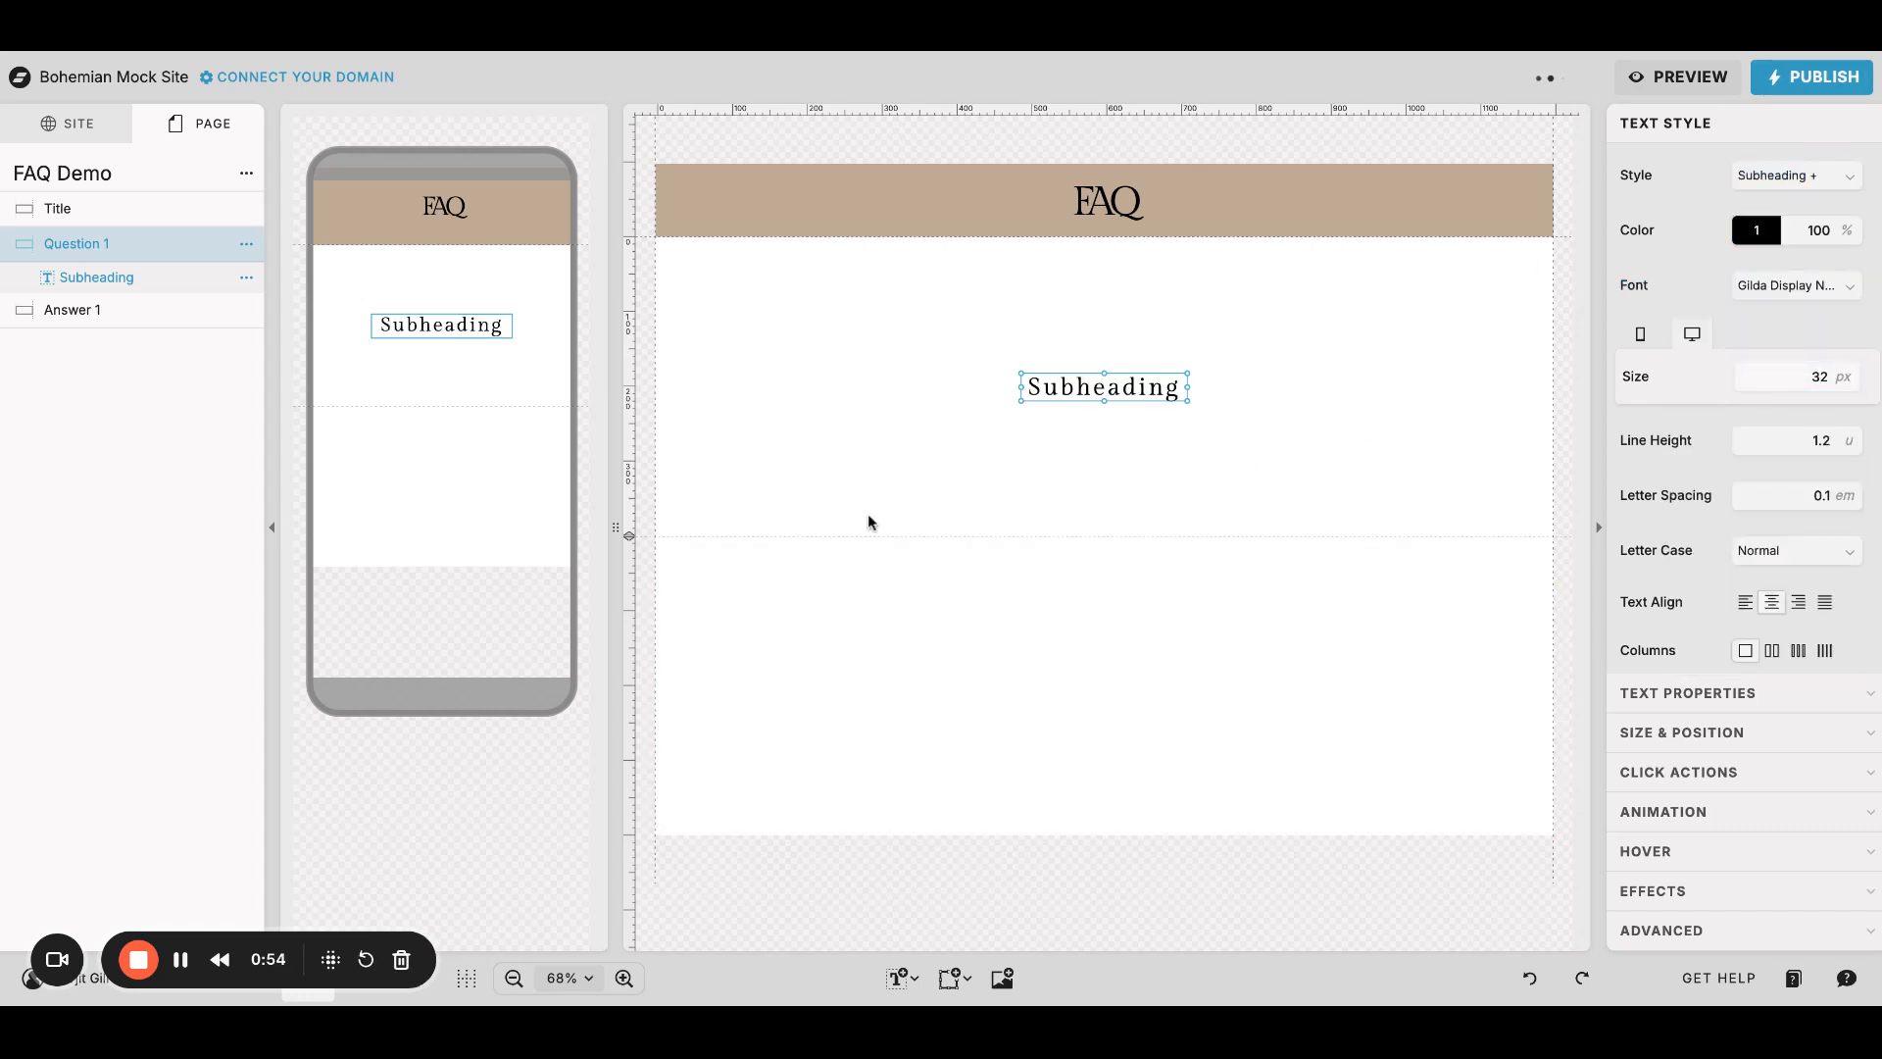
drag(1020, 386, 849, 387)
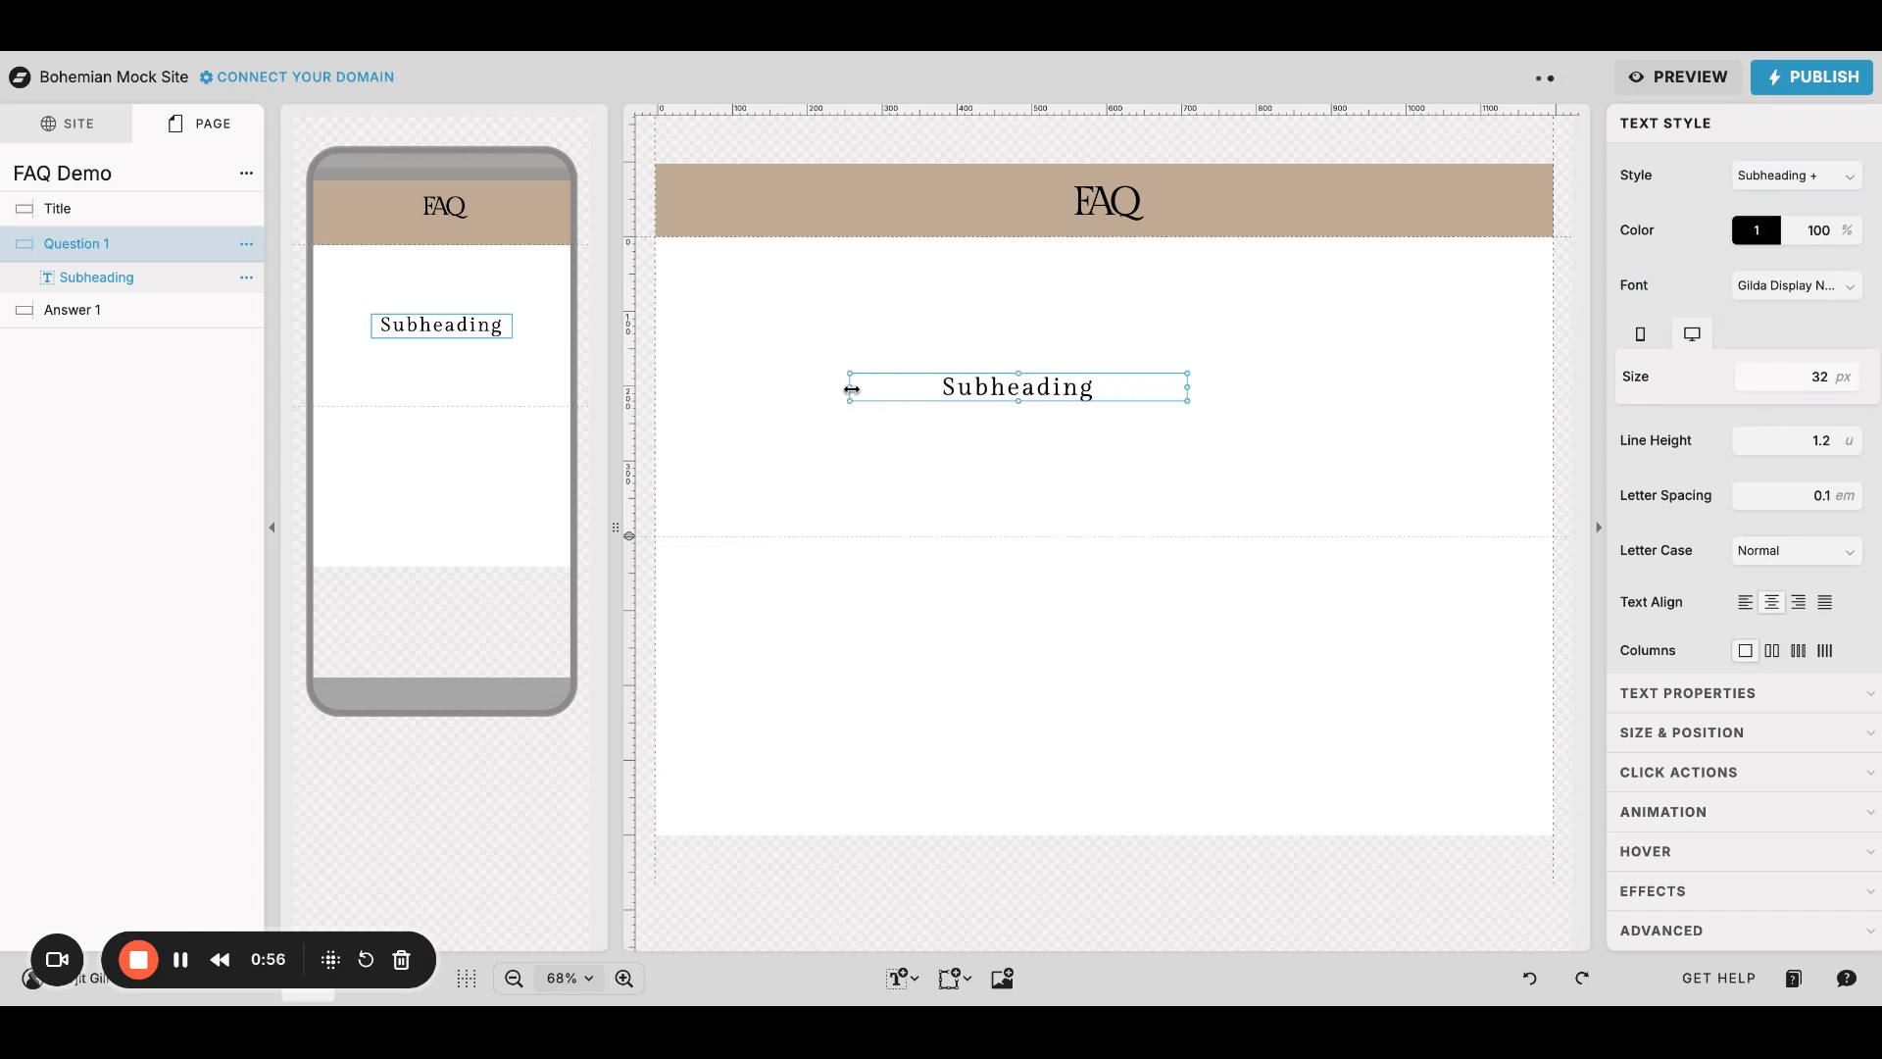
click(1745, 601)
Step: Replace the subheading's placeholder text with "Your question goes here"
double_click(998, 386)
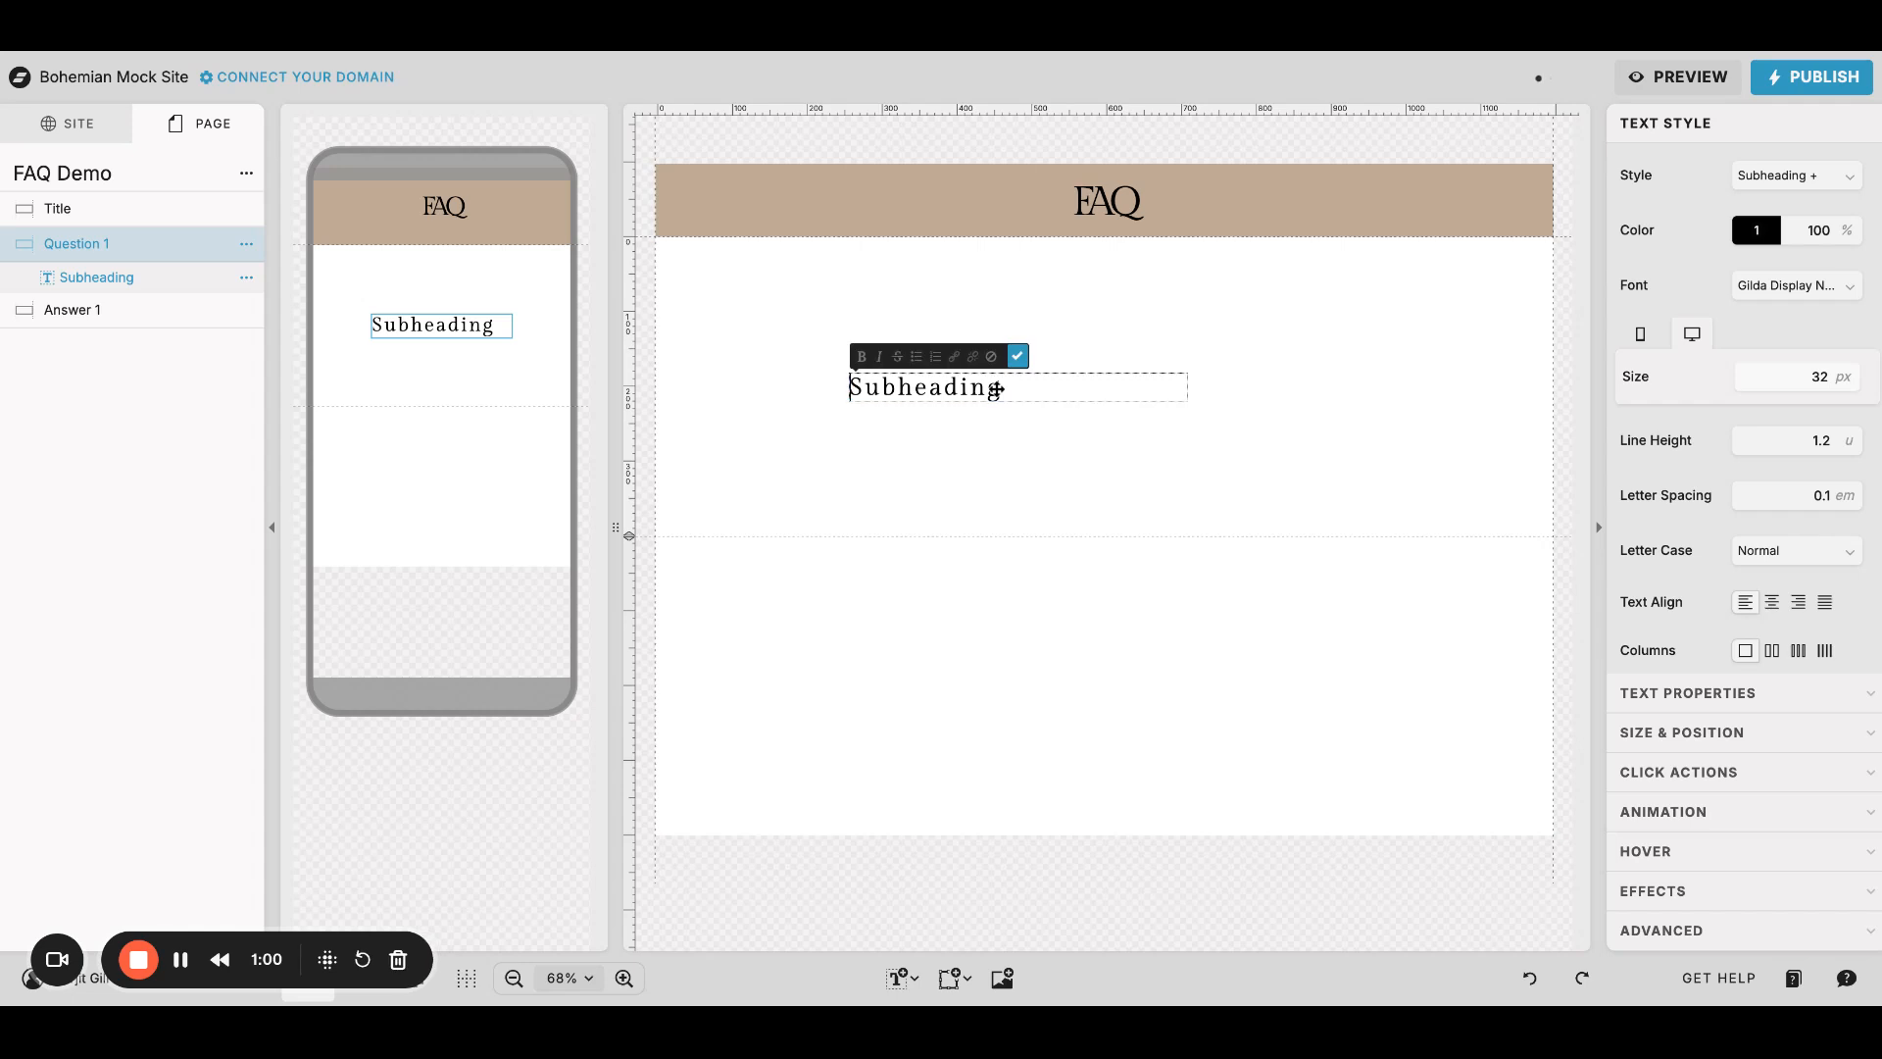
double_click(998, 389)
text(Yo)
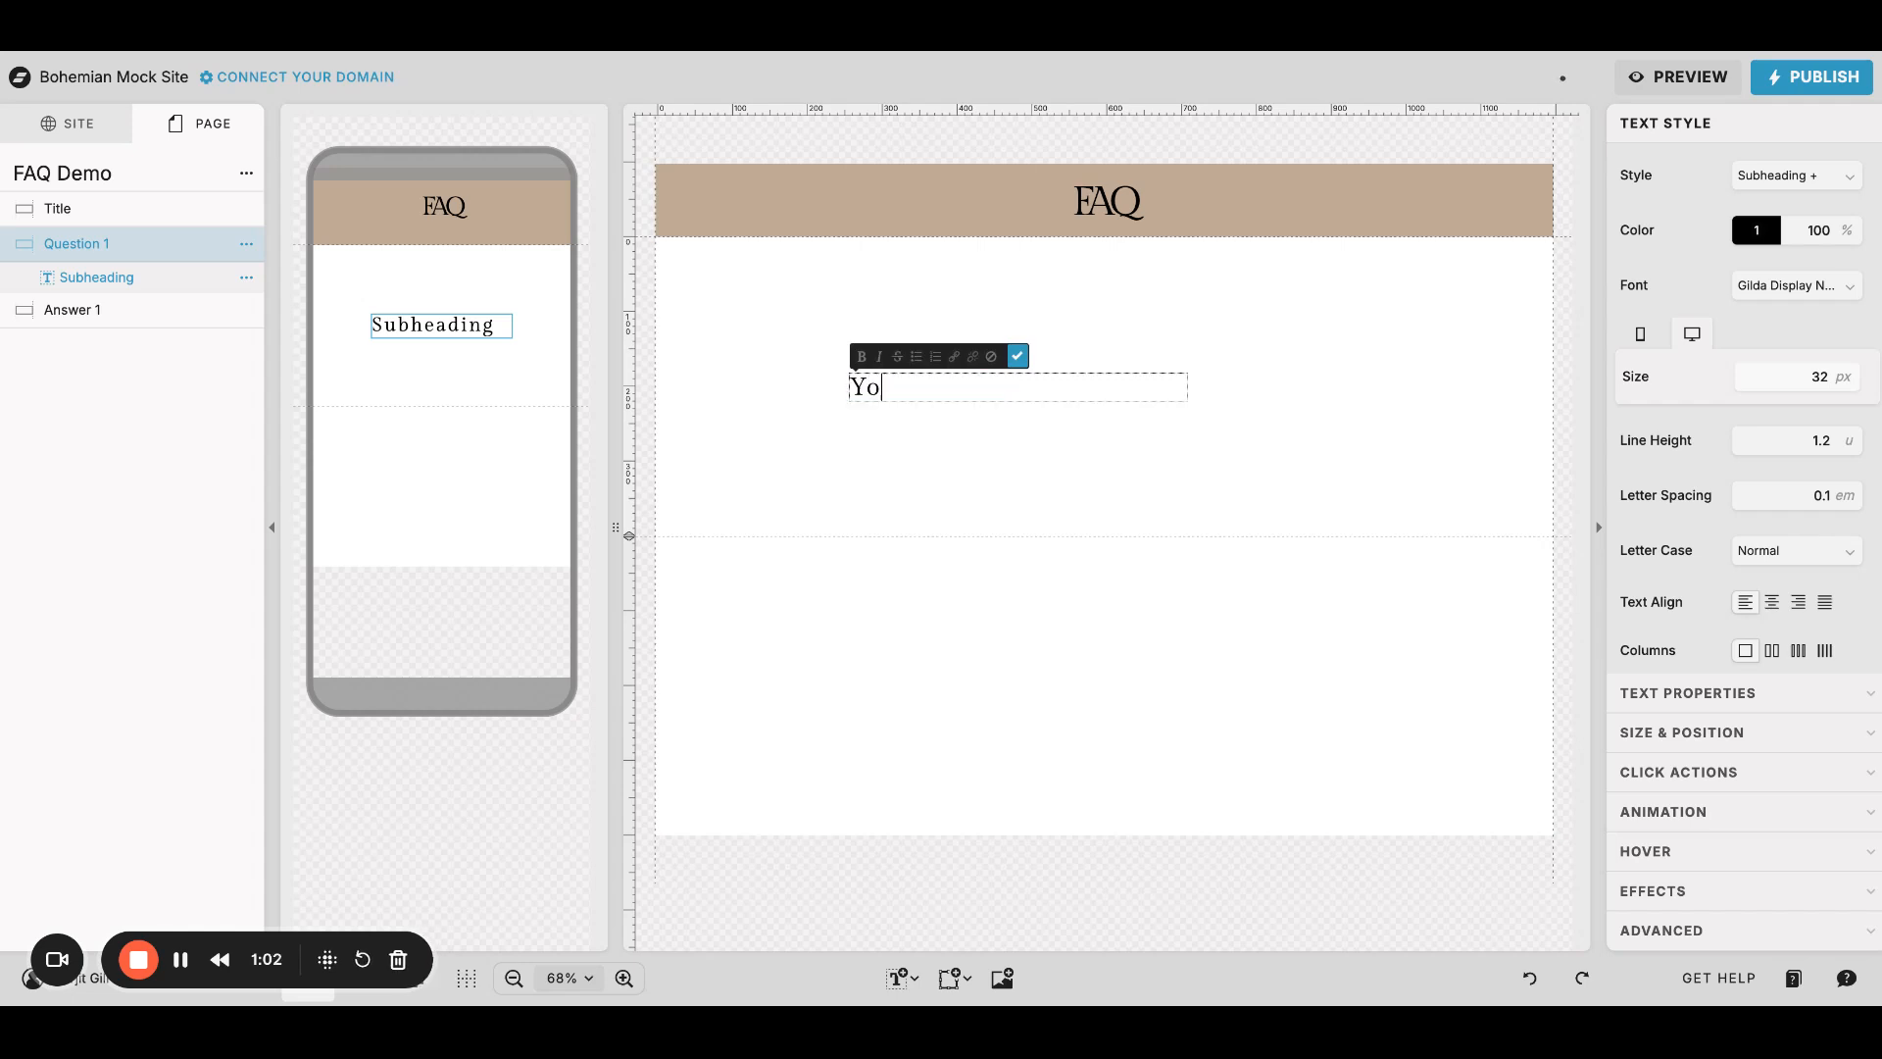
text(ur question goes here)
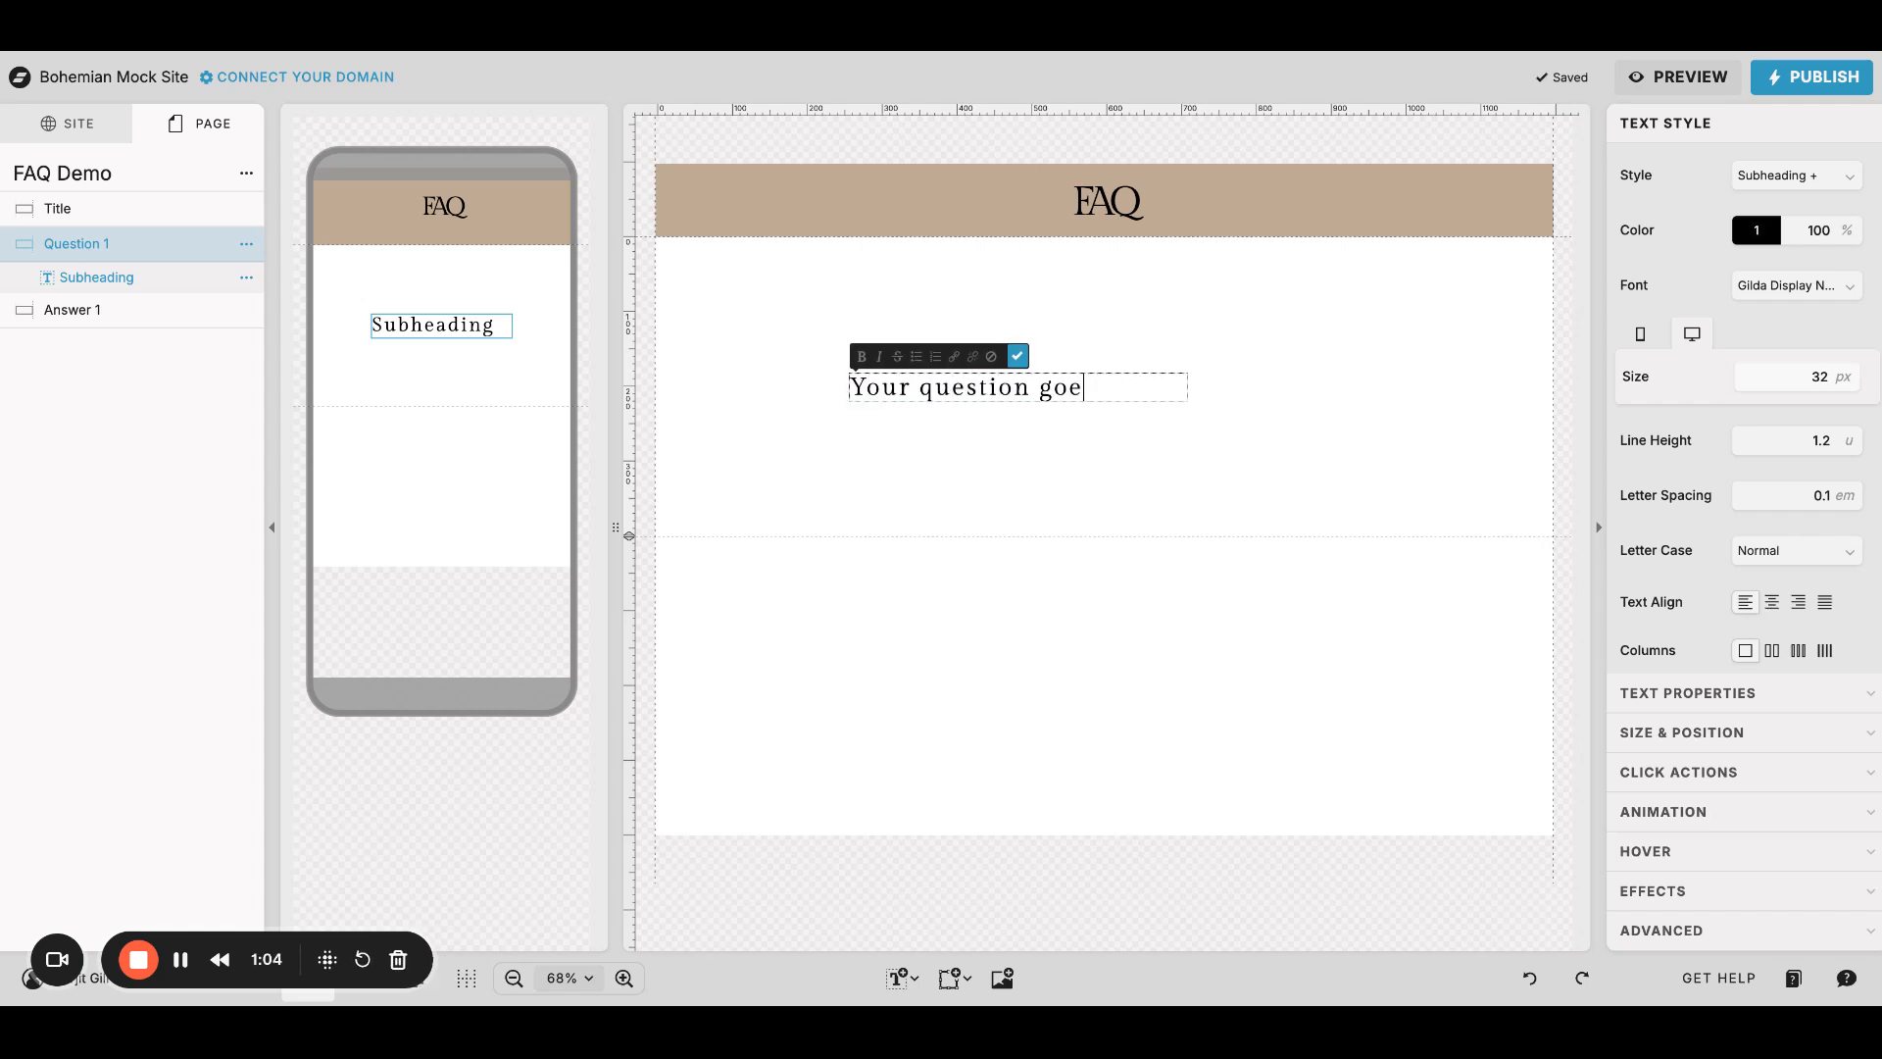
click(921, 431)
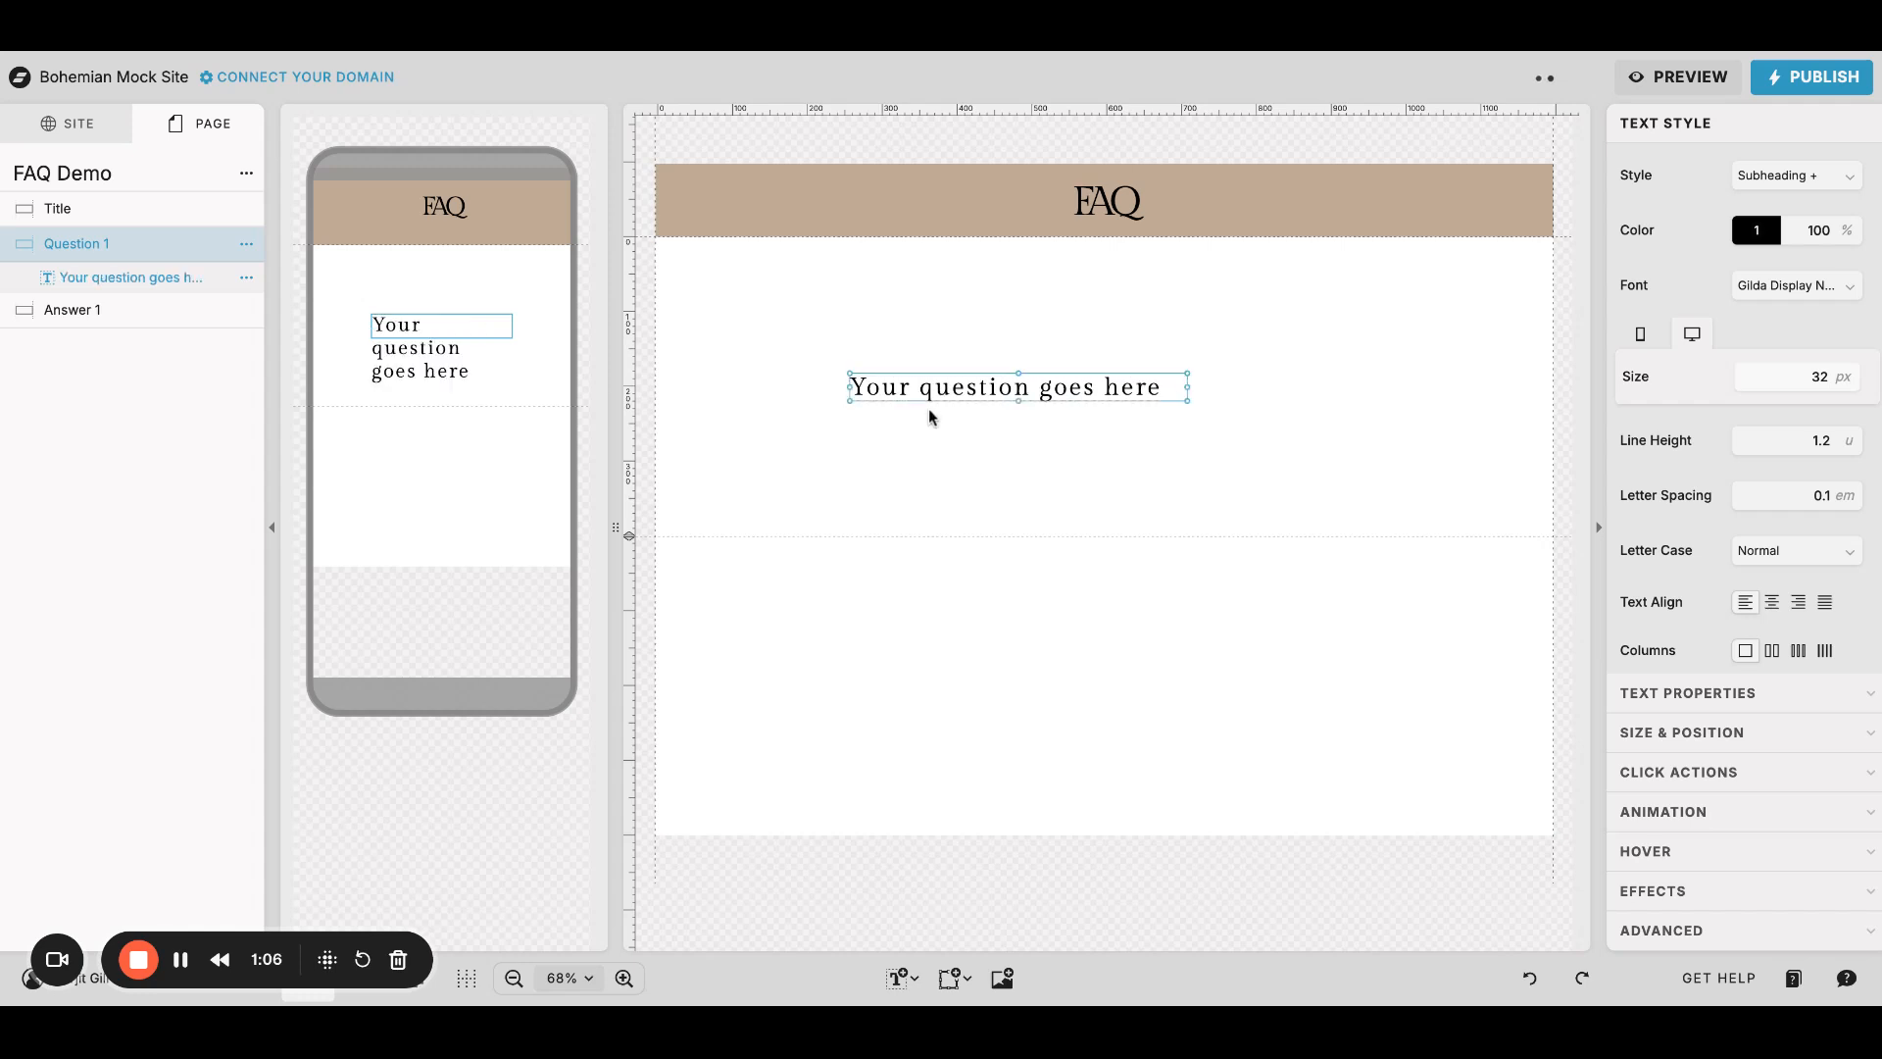
Step: In the mobile layout, widen the question text box and move it up near the top of the Question 1 canvas
click(434, 317)
drag(373, 329, 321, 326)
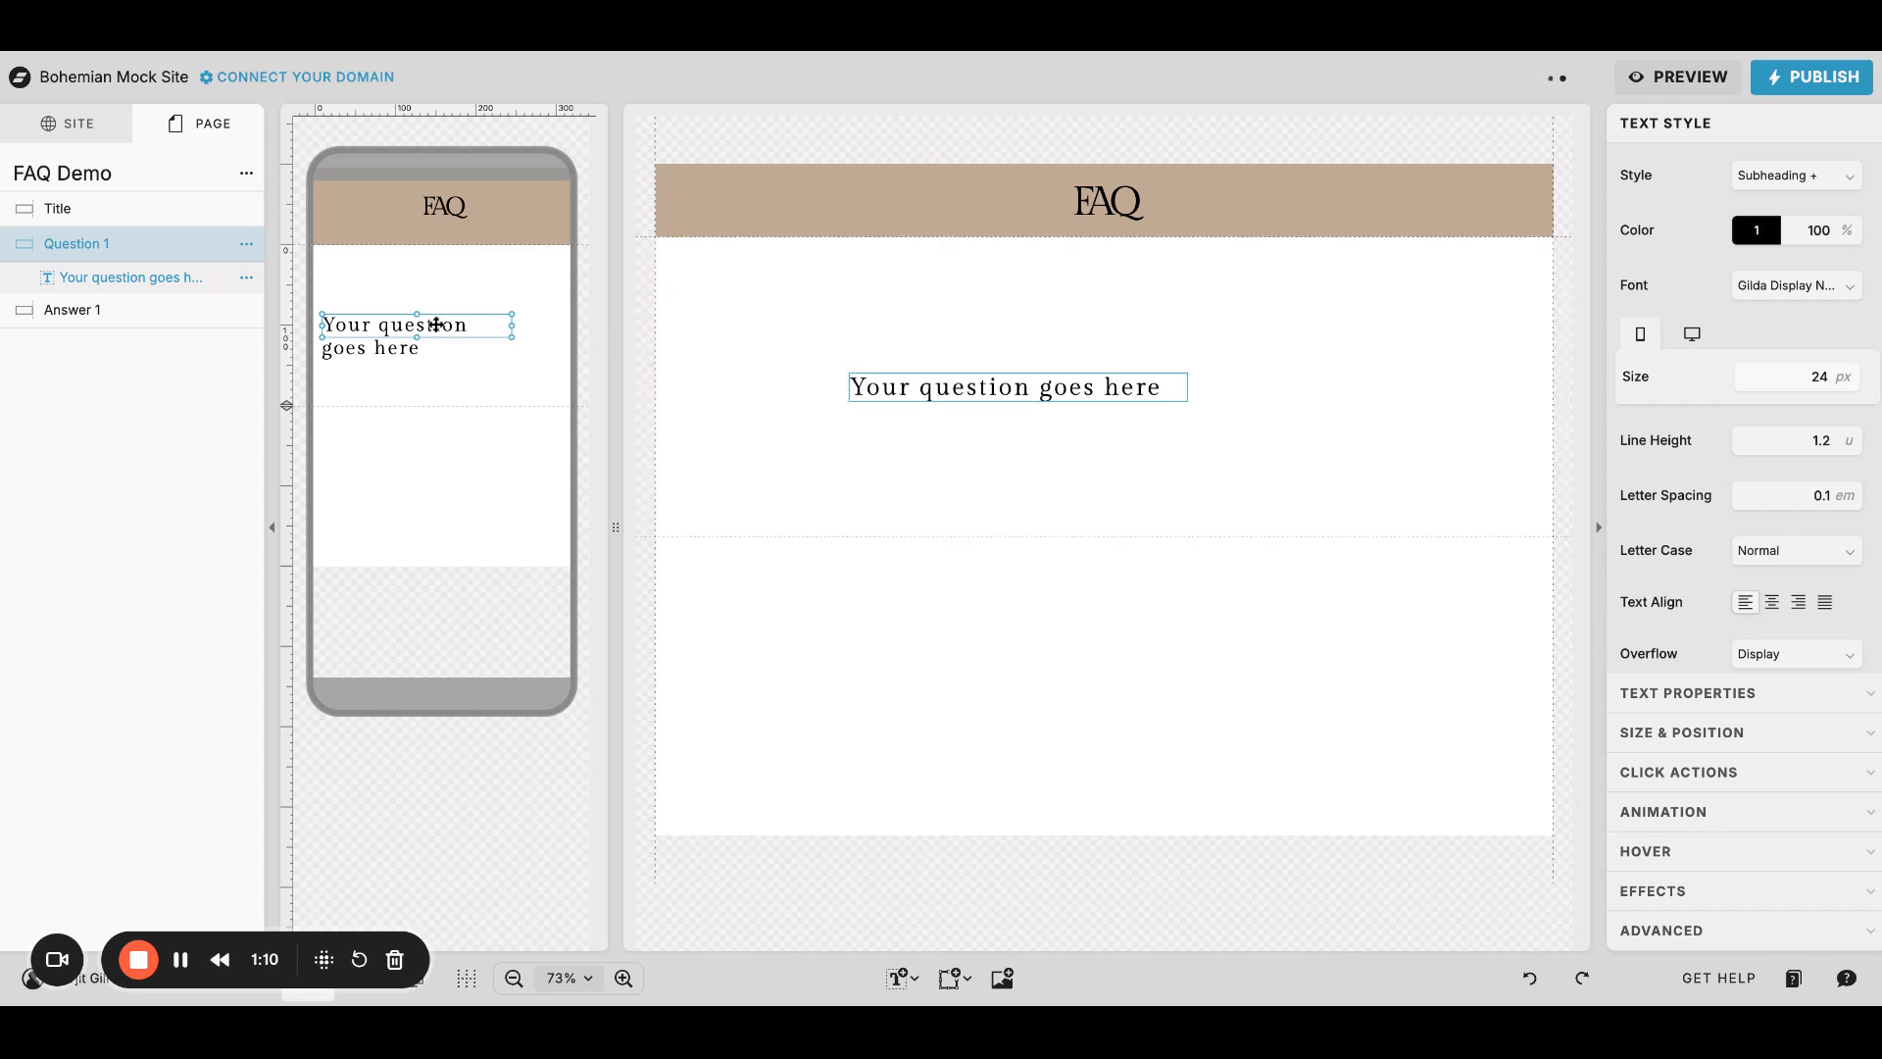
drag(436, 324, 434, 282)
Step: In the desktop layout, widen the question text box and move it up just below the FAQ title band
click(890, 428)
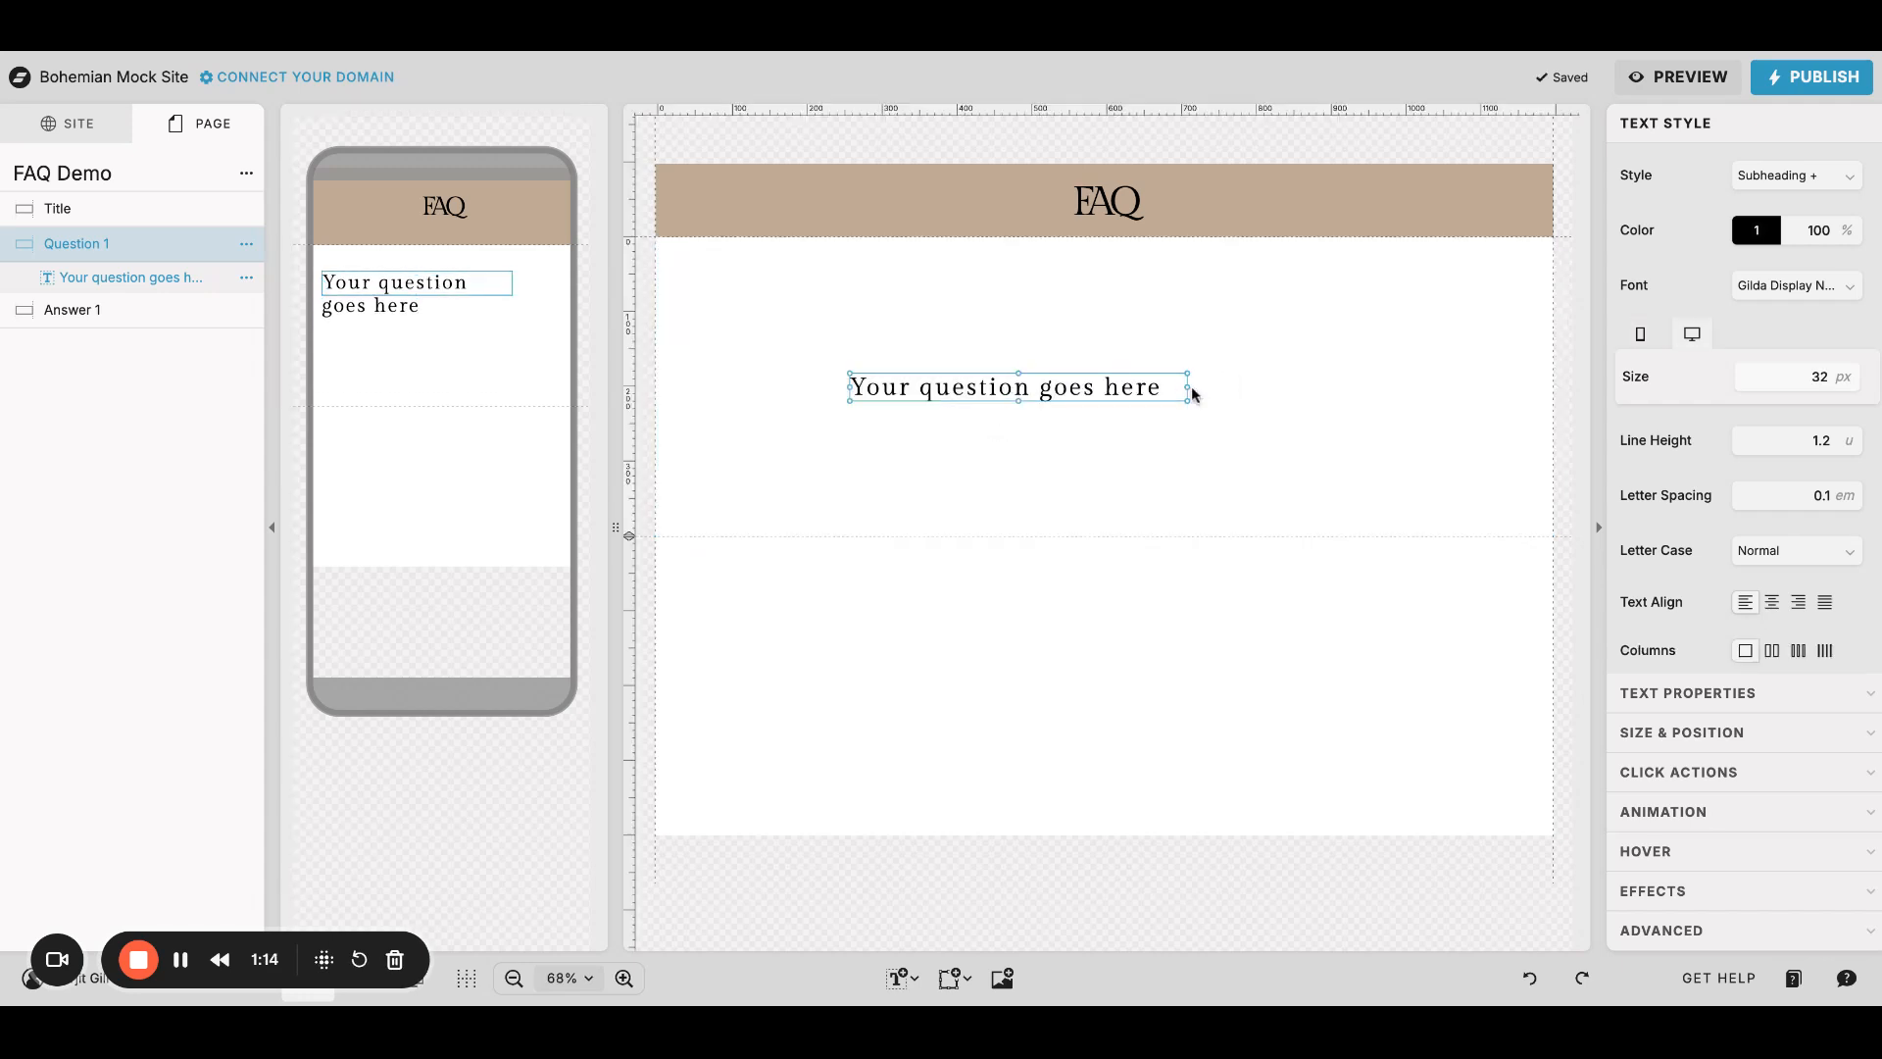
drag(1189, 386, 1179, 282)
click(1125, 338)
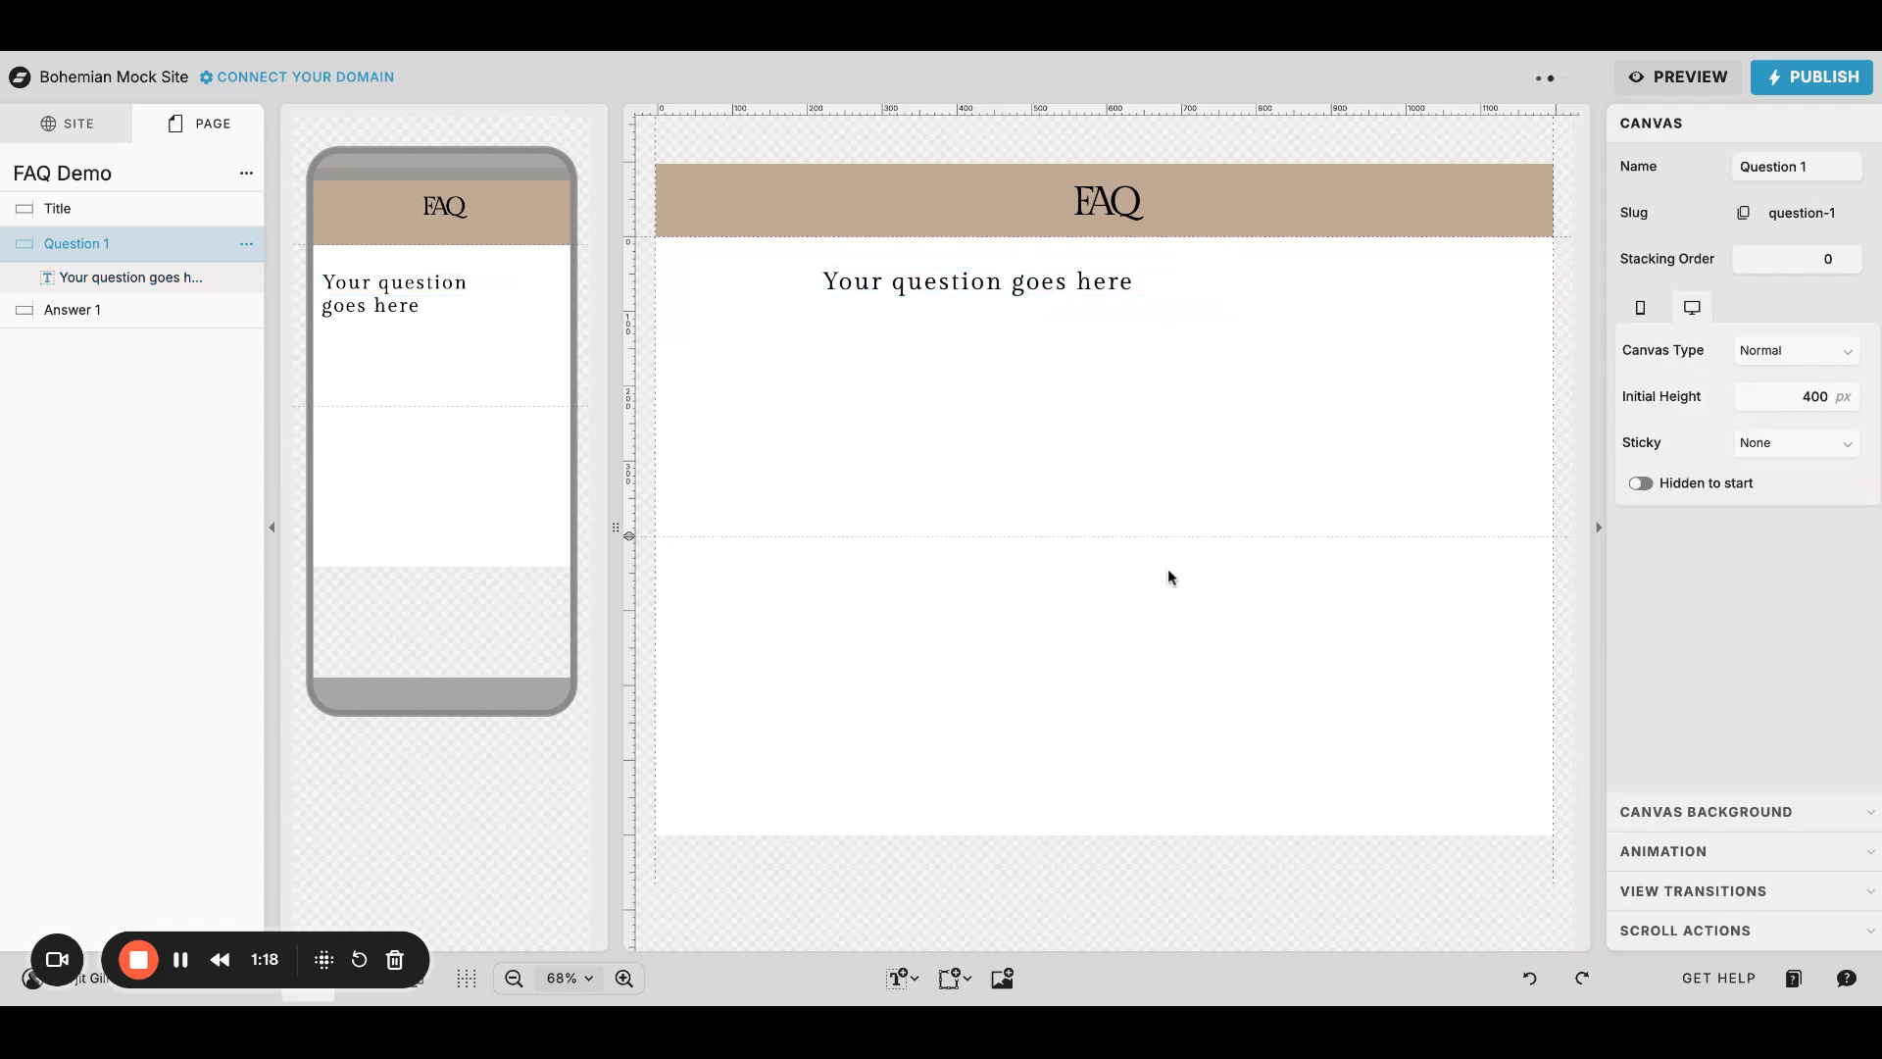
Step: Add an icon to the Question 1 canvas and swap it for the small solid right-pointing triangle
click(953, 978)
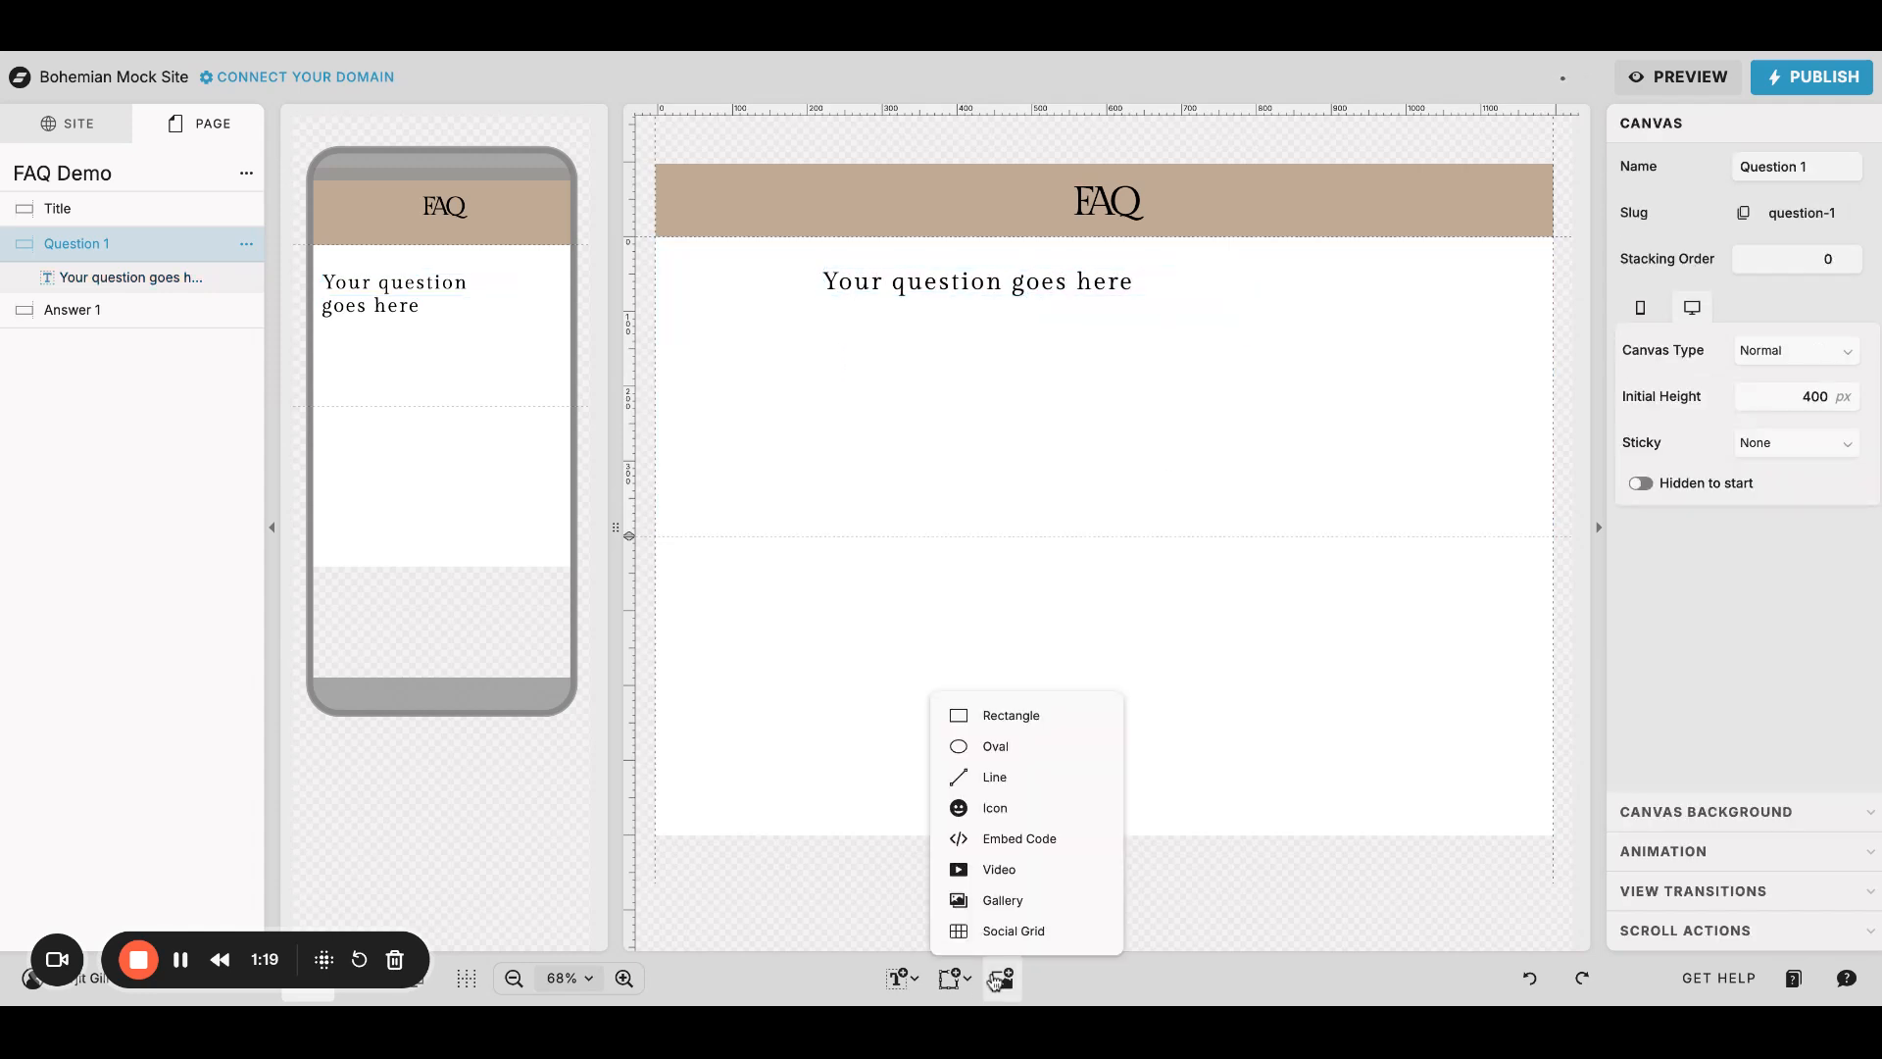
click(979, 808)
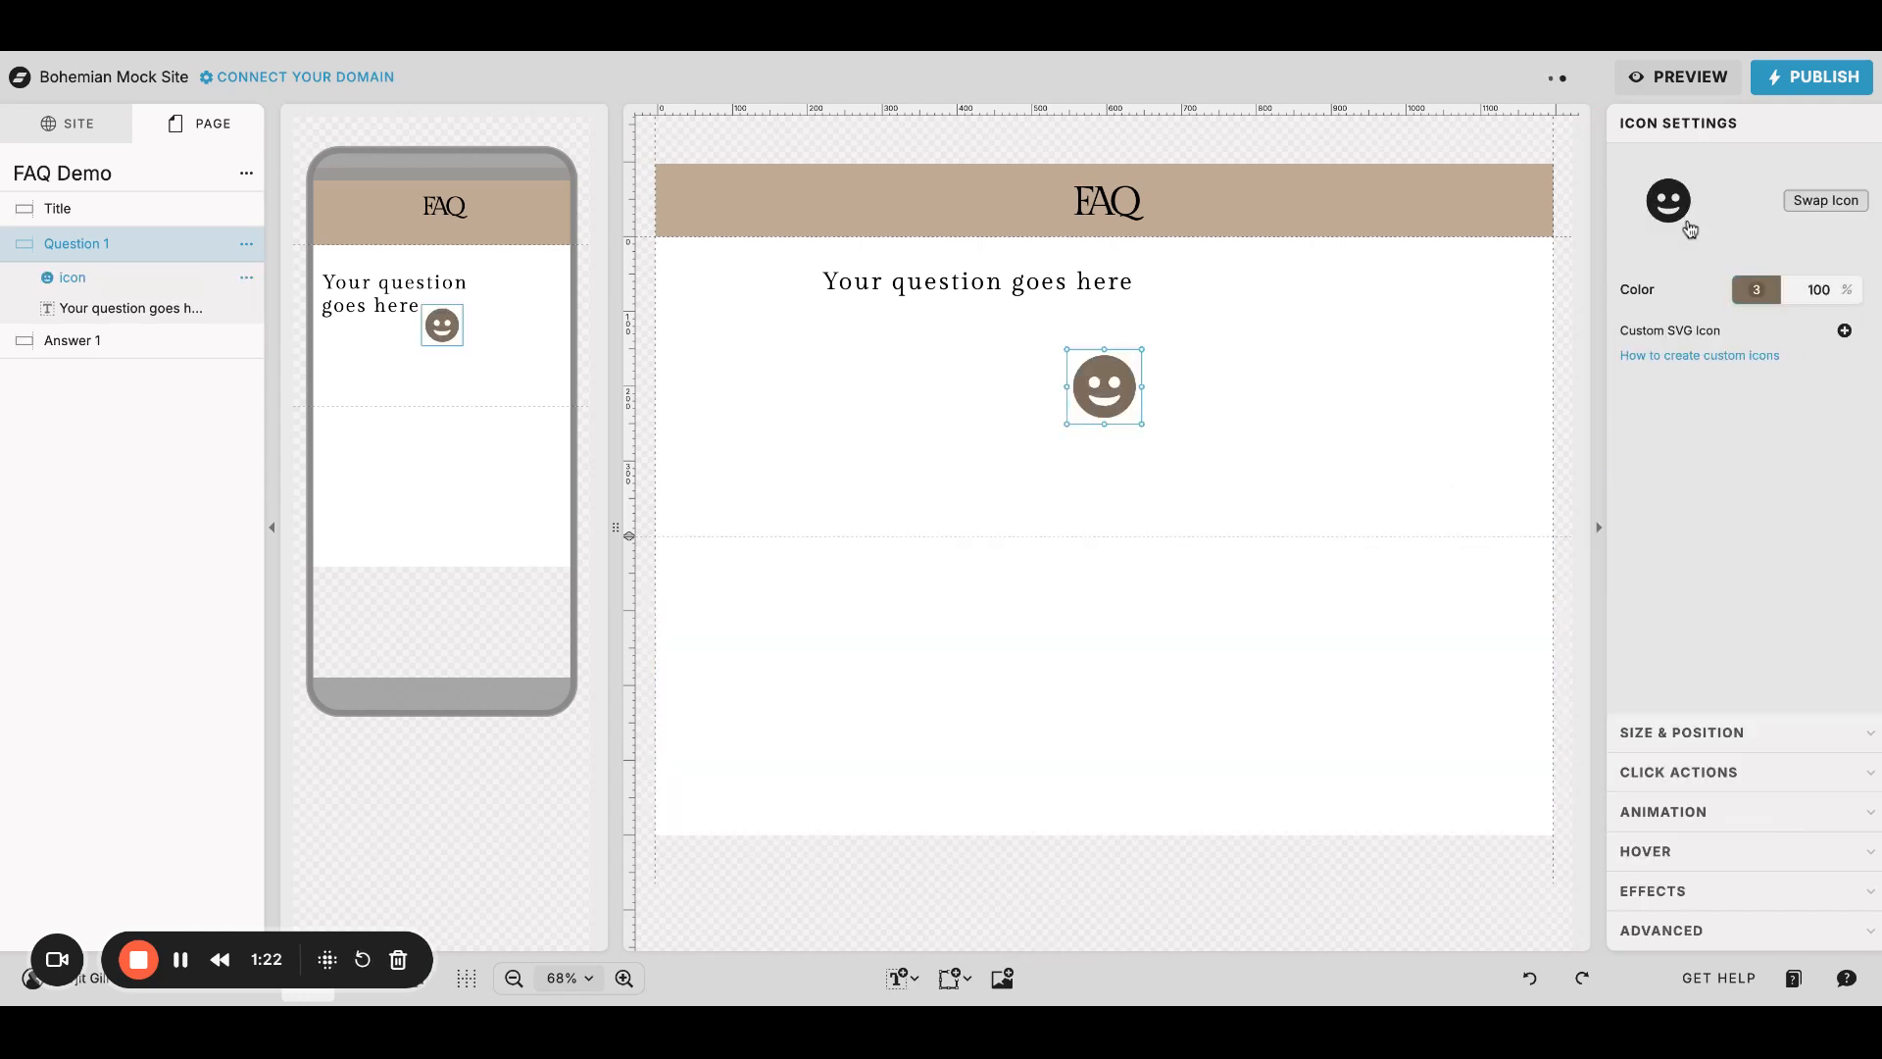
click(1845, 204)
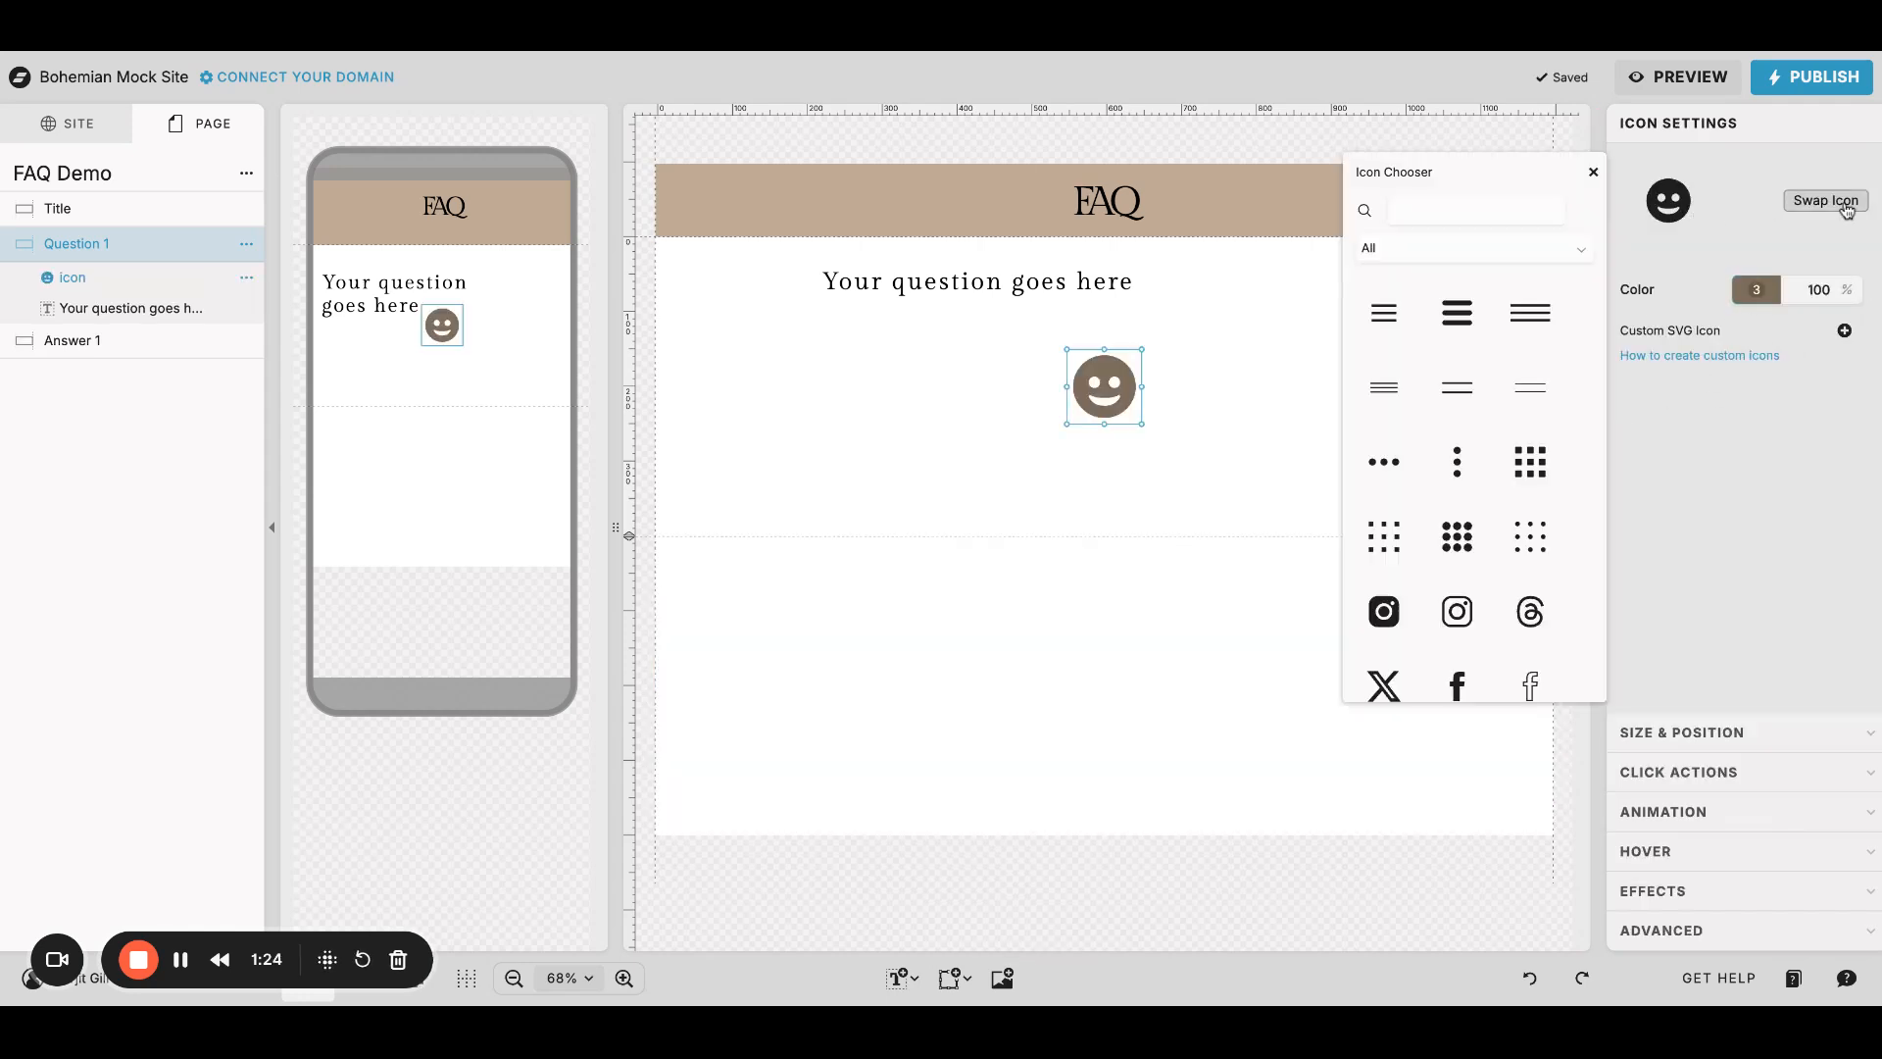
scroll(1426, 573, down, 10)
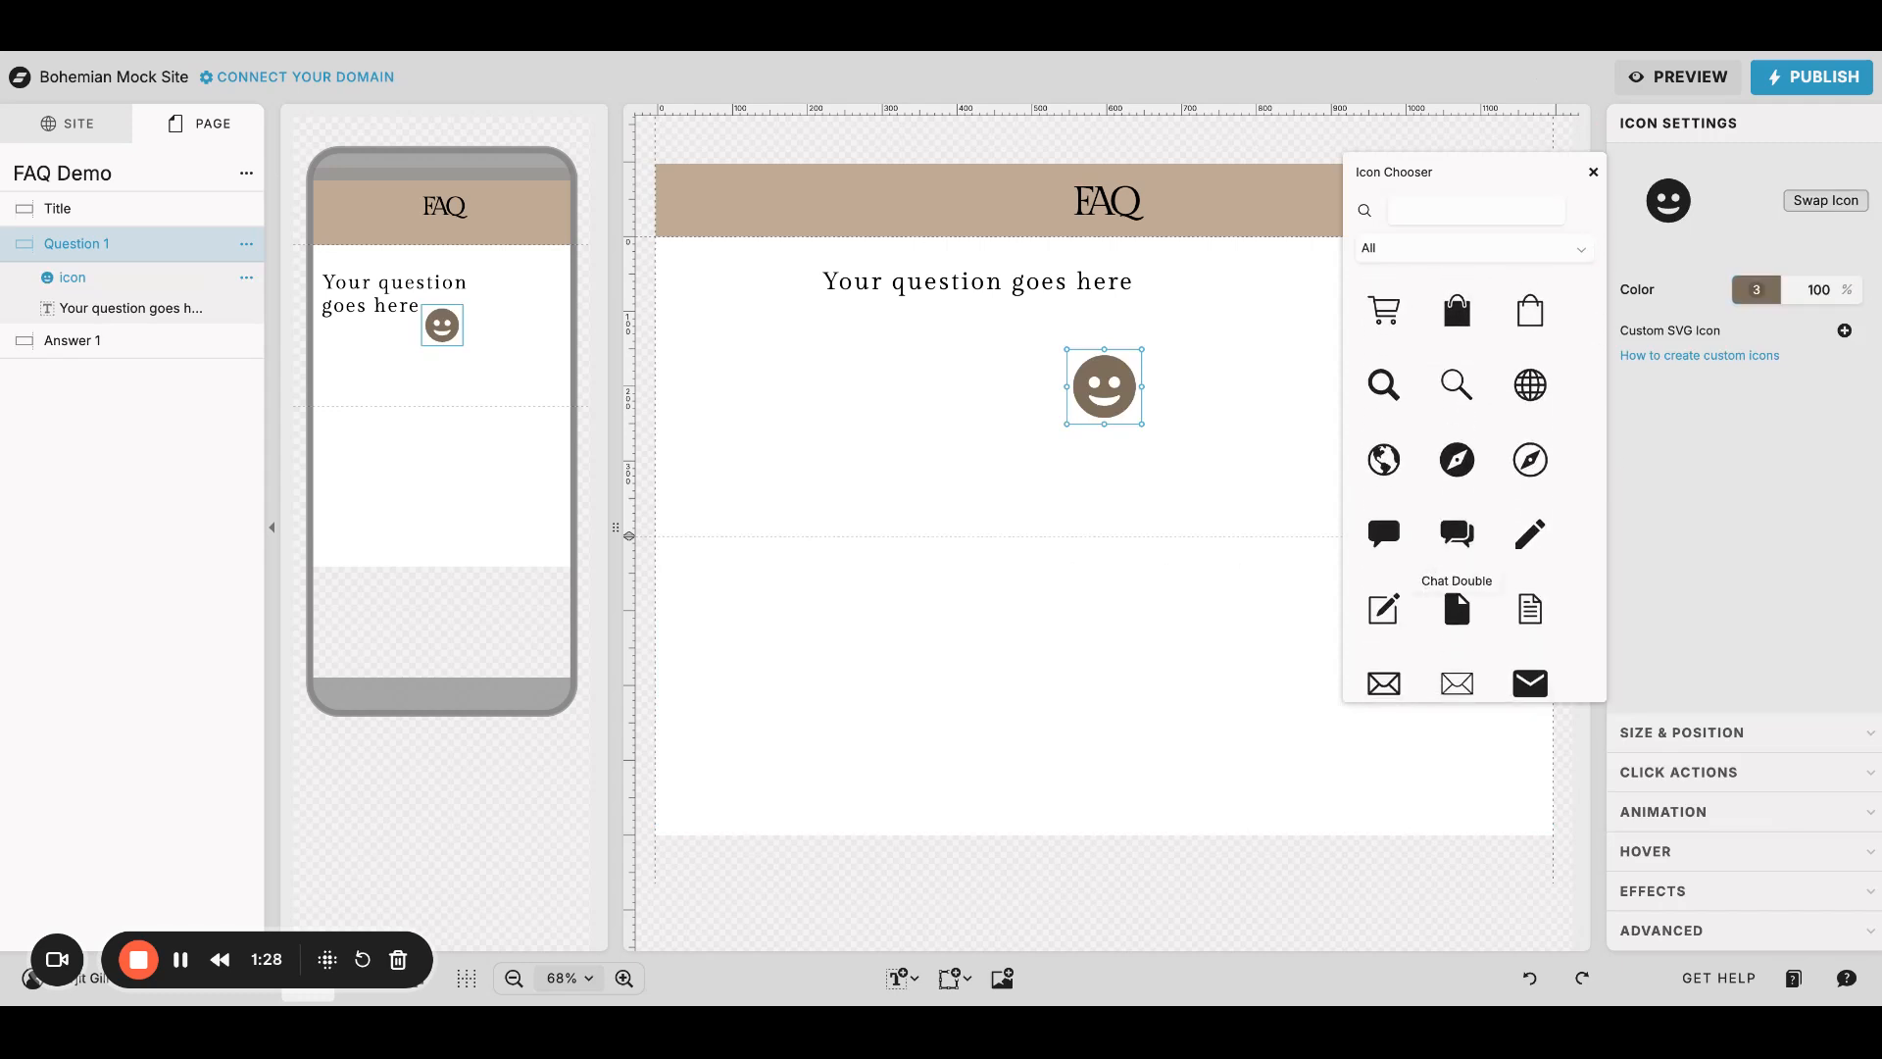
scroll(1457, 387, down, 5)
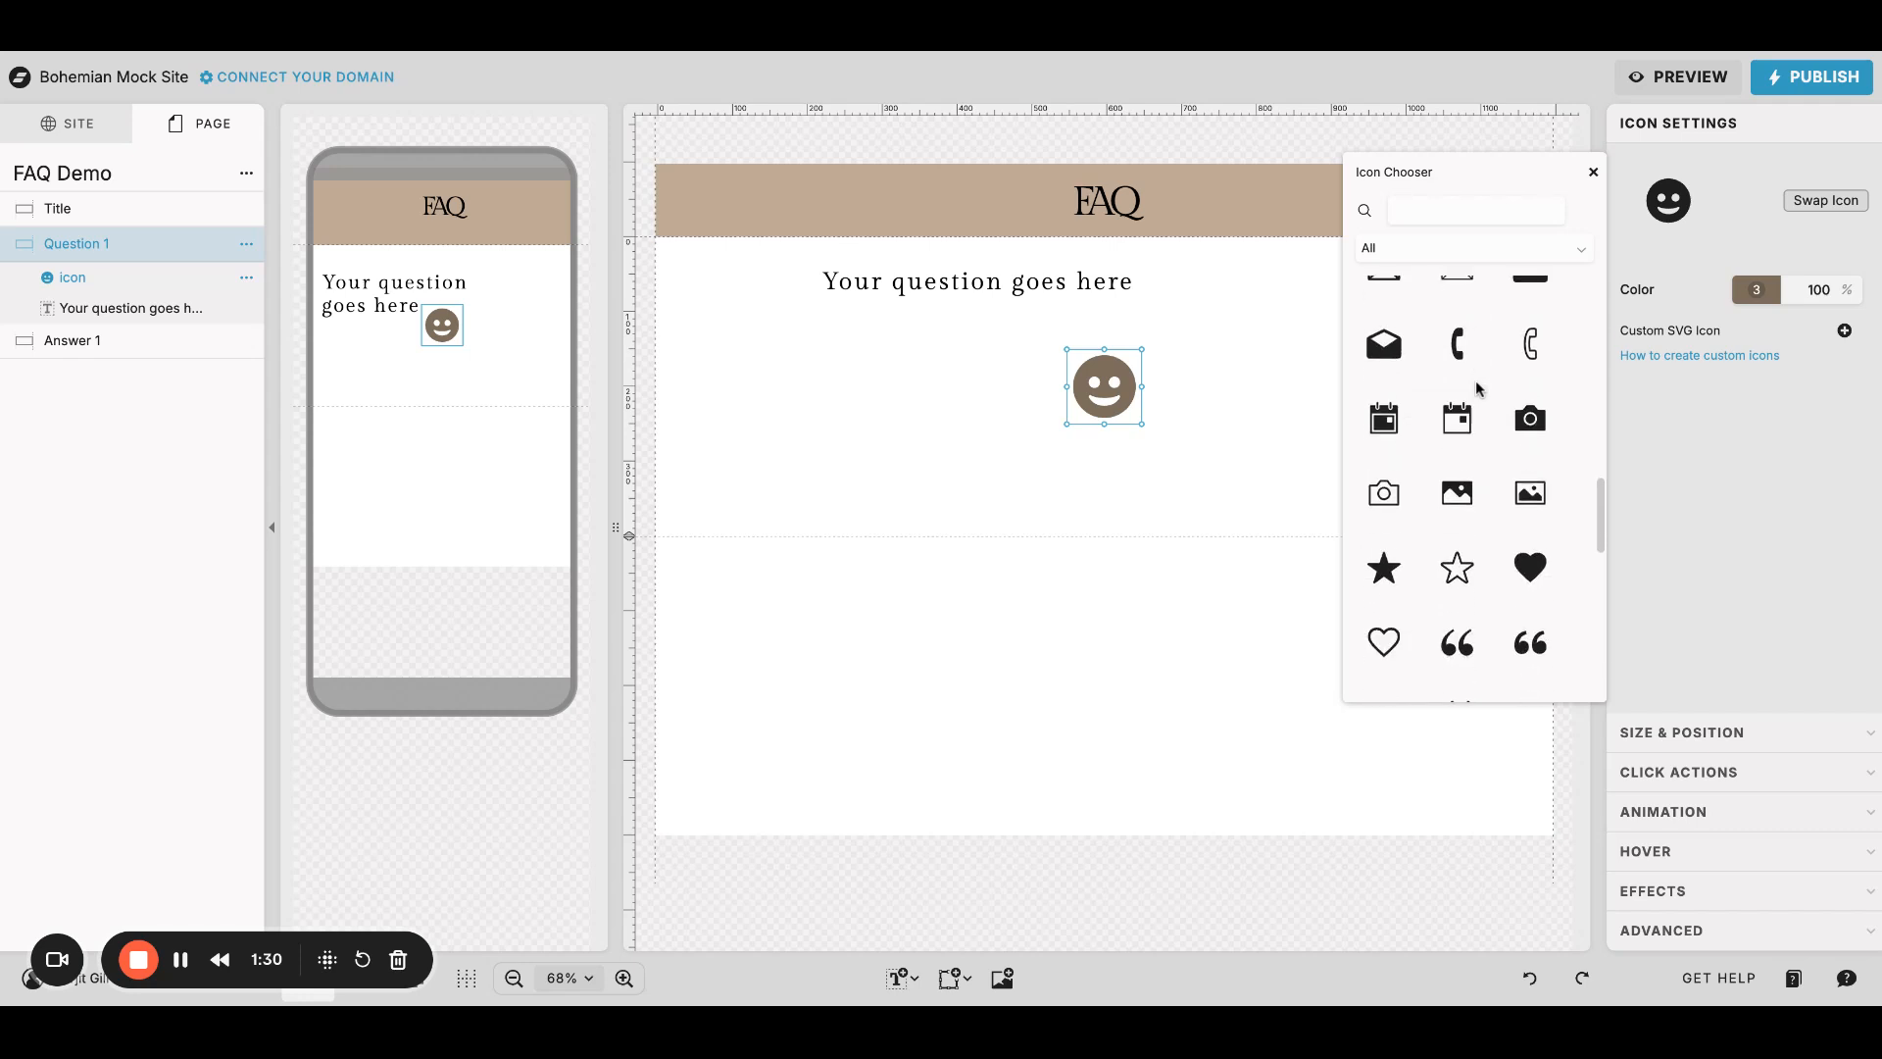
scroll(1476, 387, down, 6)
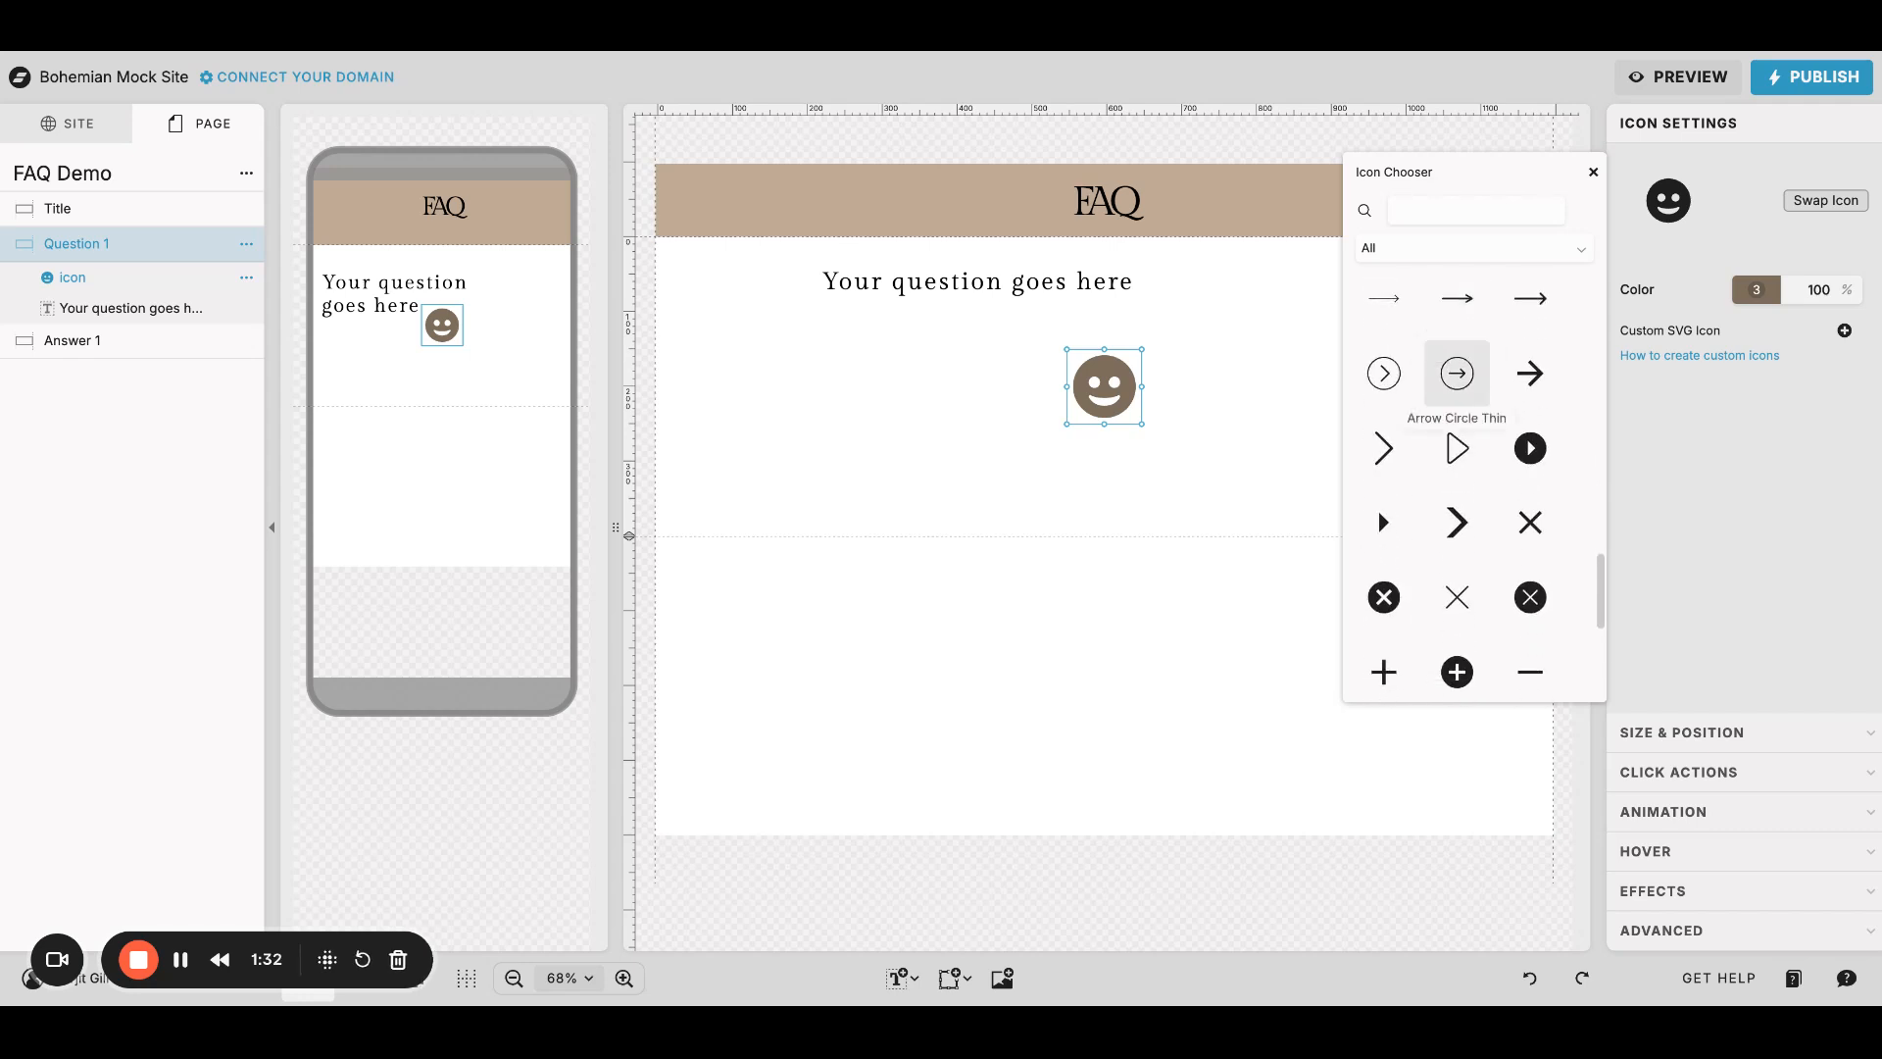
click(1384, 522)
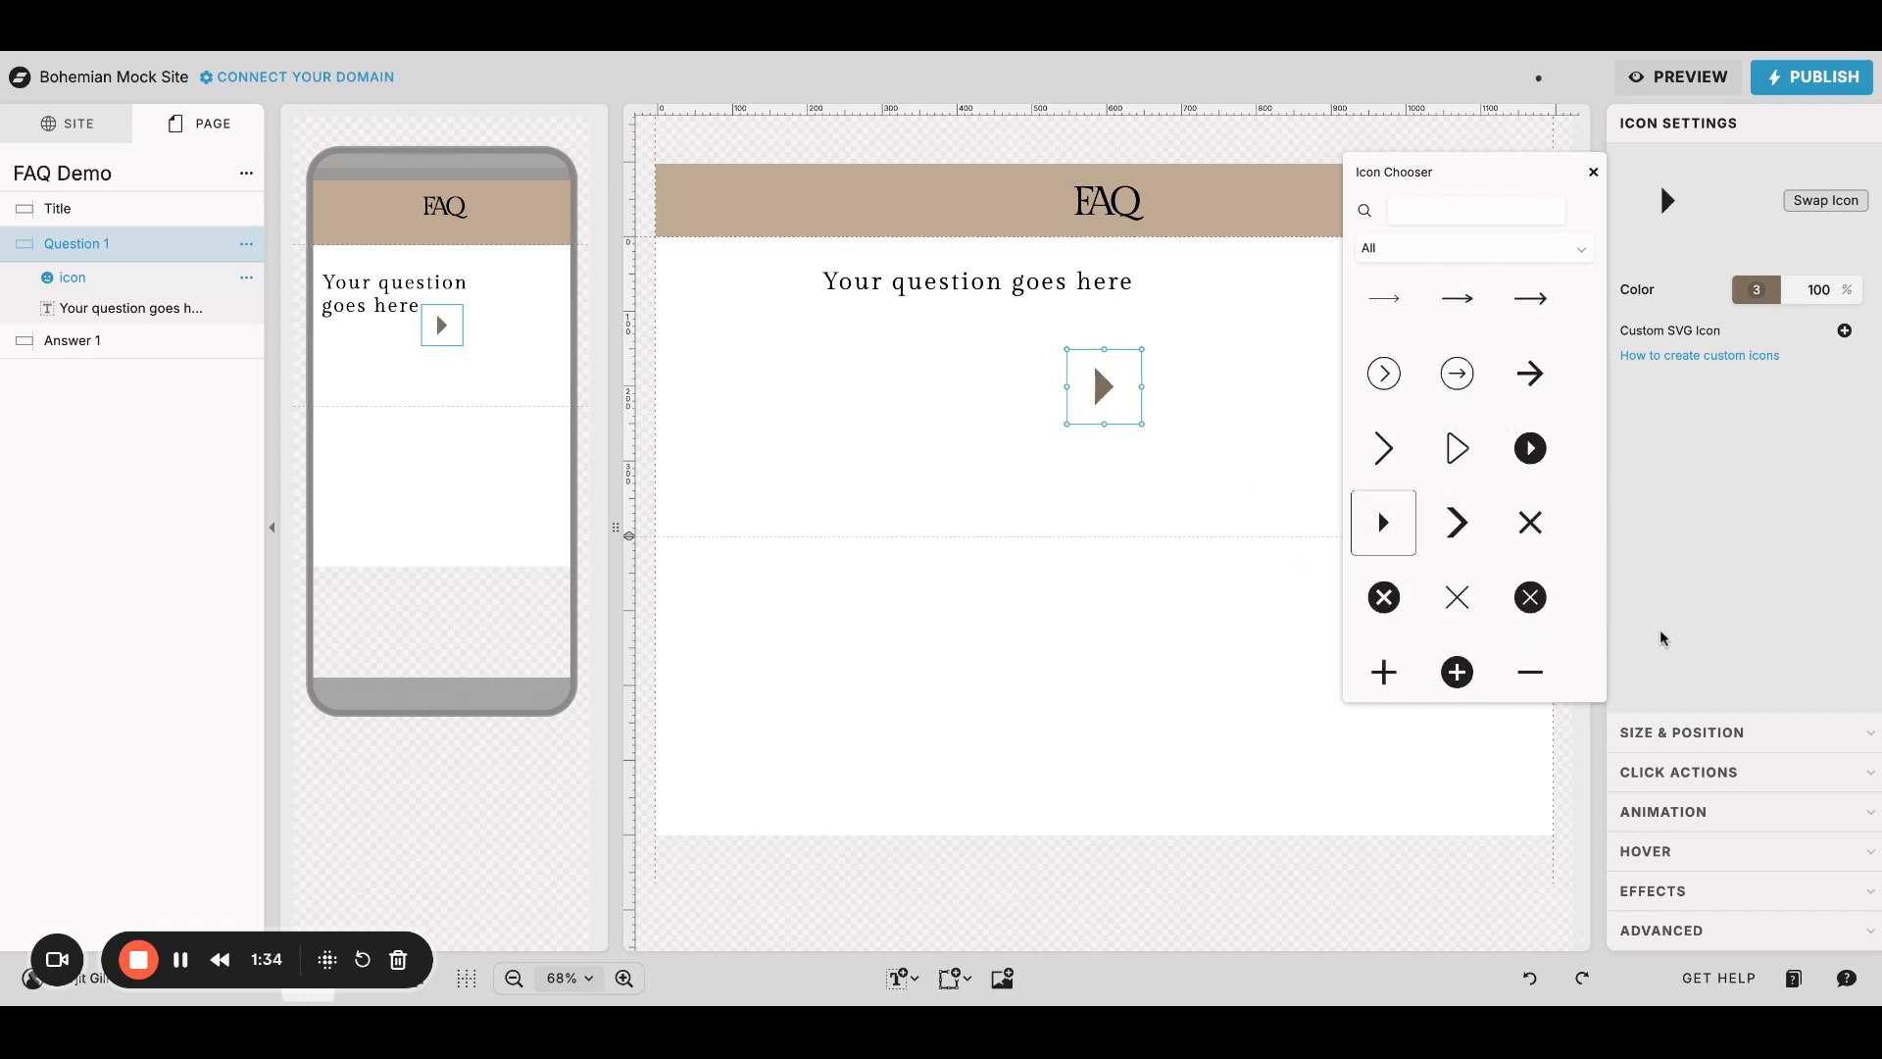
Step: Set the triangle icon's rotation to 90° in both the desktop and mobile layouts
click(1722, 735)
click(1689, 345)
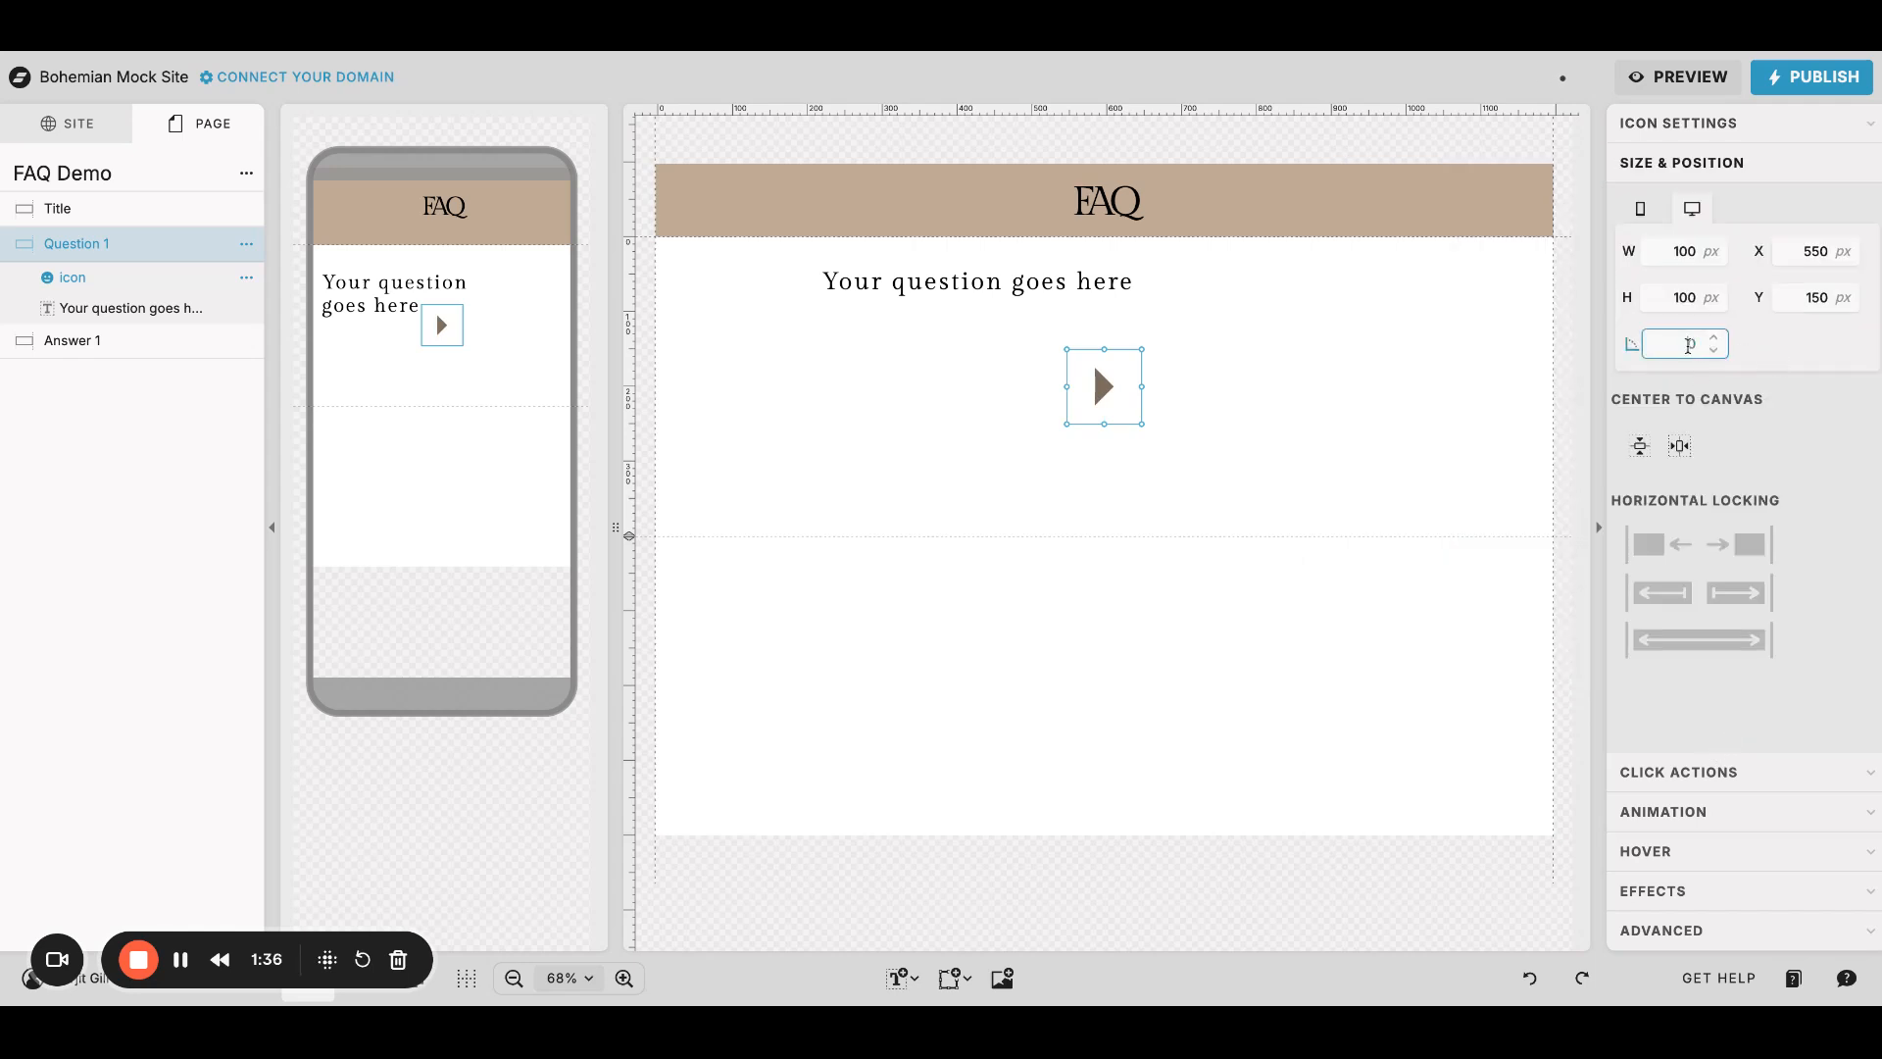
text(90)
click(1588, 443)
click(1642, 220)
click(1717, 355)
text(90)
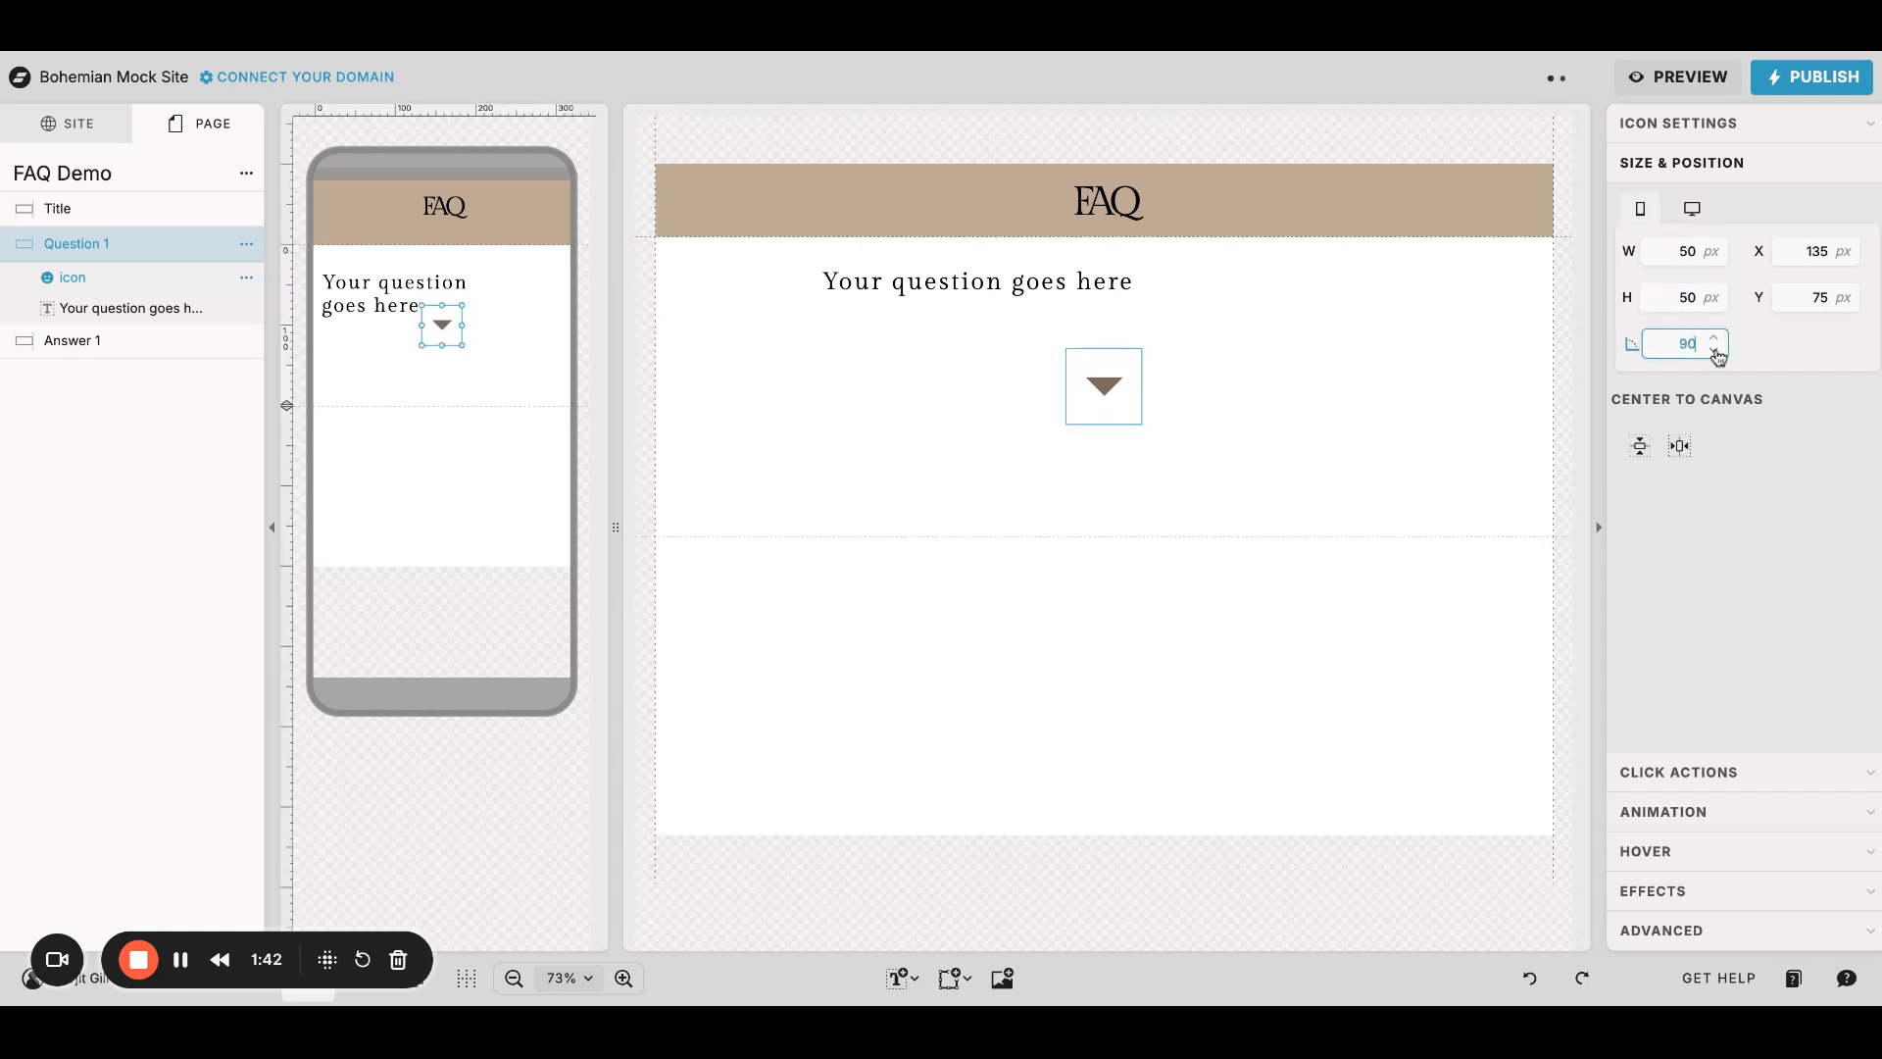
Step: Shrink the triangle icon and place it to the right of the question text in both the desktop and mobile layouts
click(1132, 391)
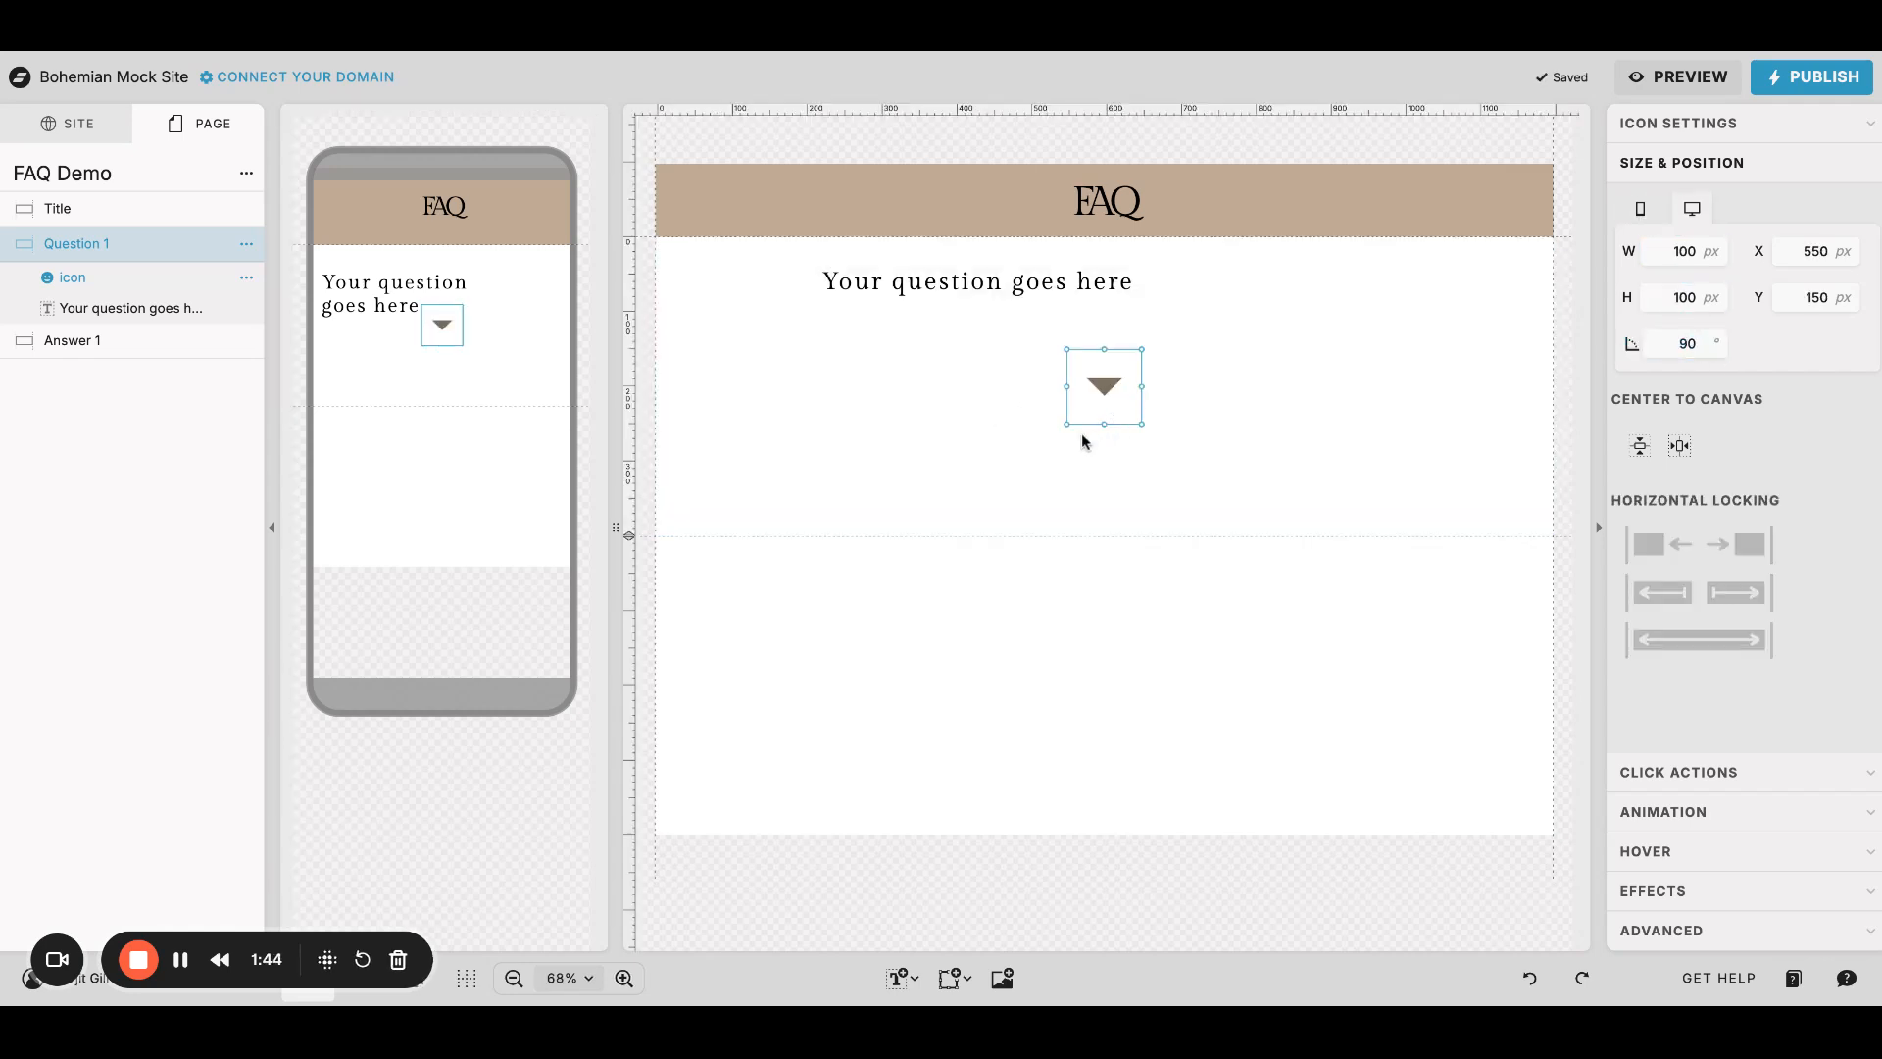
drag(1067, 424, 1294, 296)
click(441, 329)
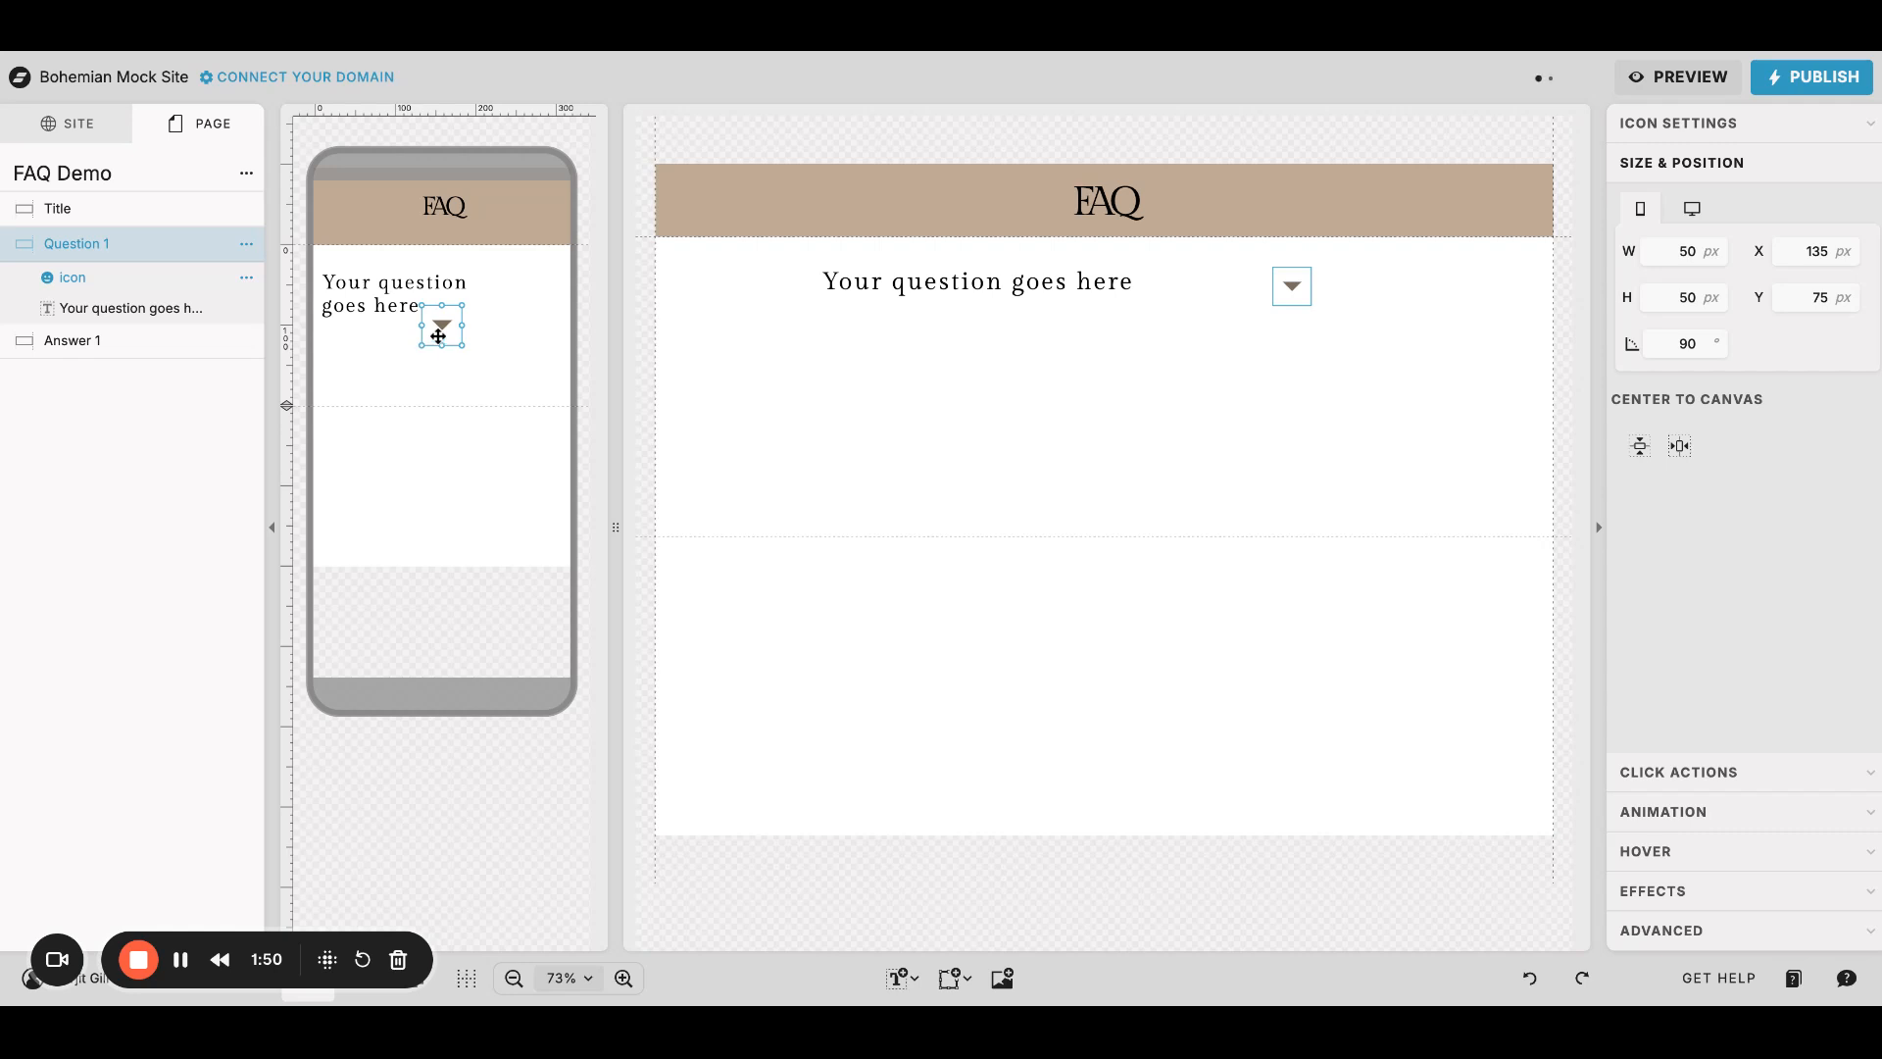
drag(424, 346, 532, 291)
Step: Top-align the question text with the triangle icon and center the pair horizontally on the canvas in the mobile and desktop layouts
shift+click(343, 276)
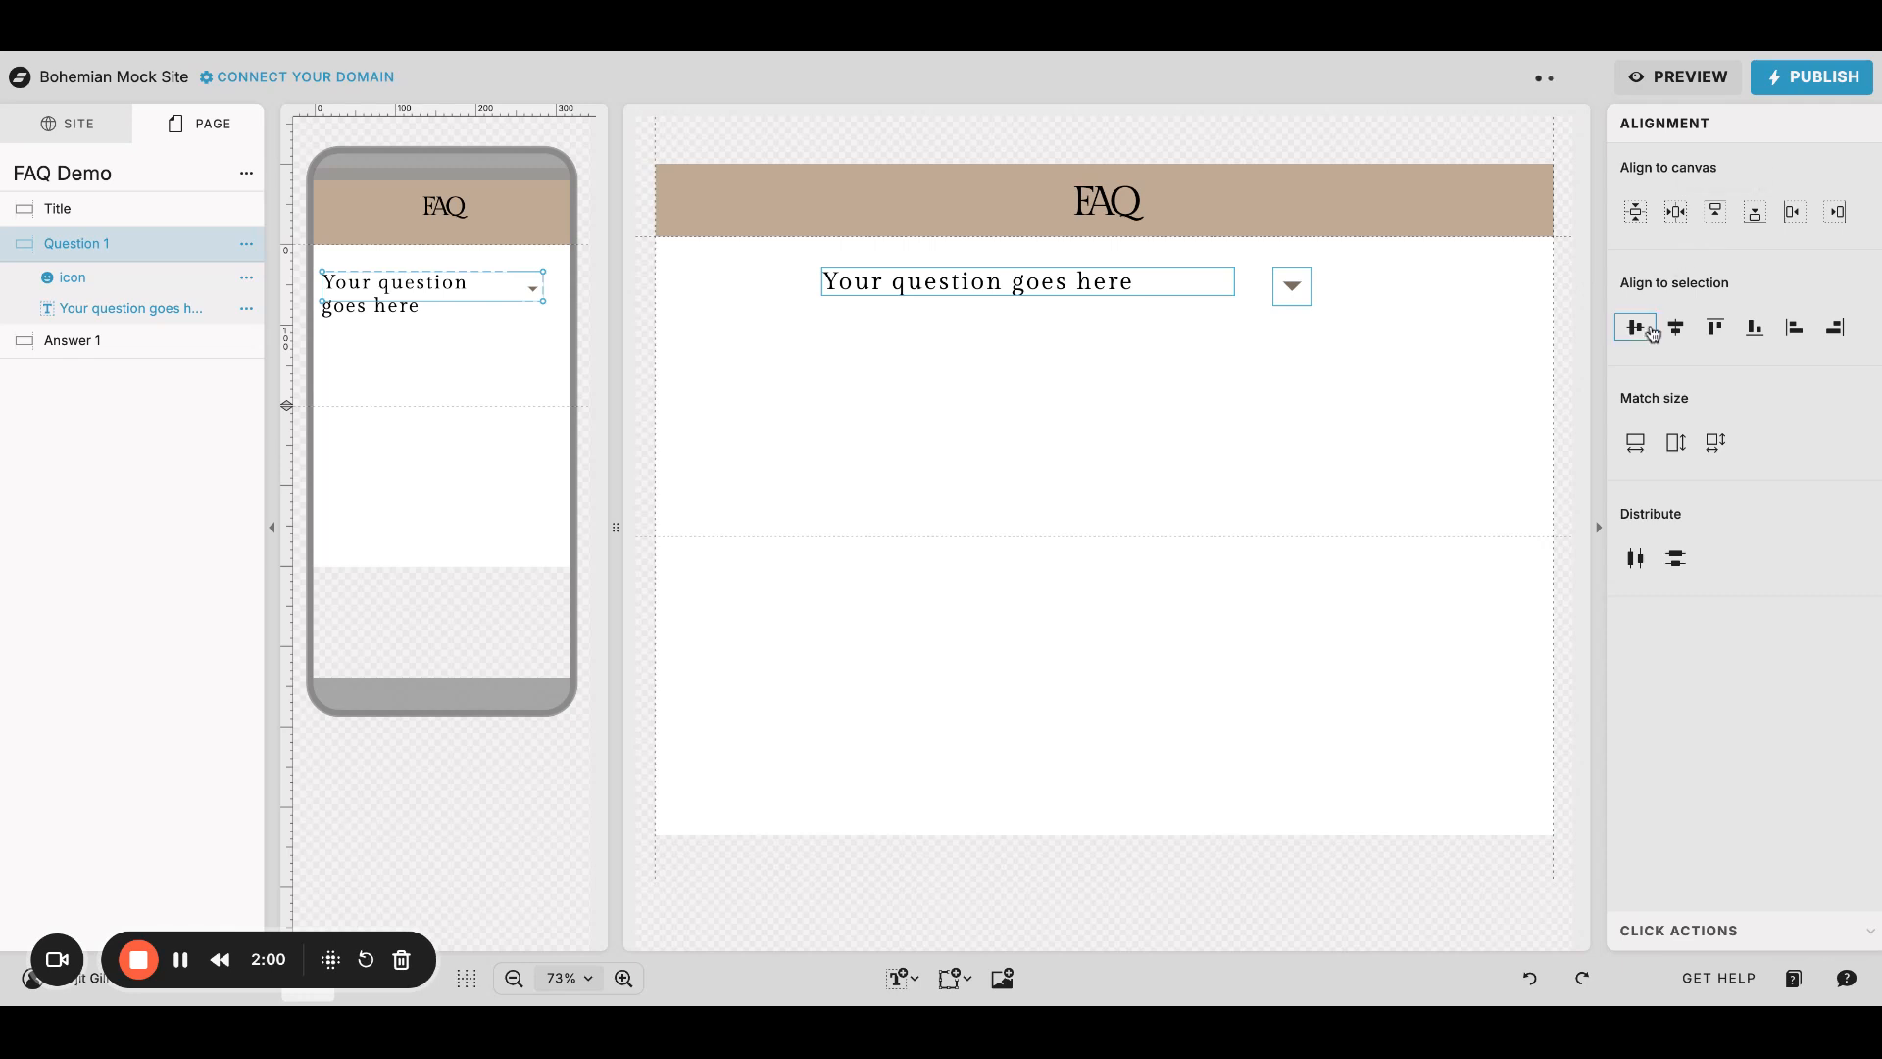
click(1714, 327)
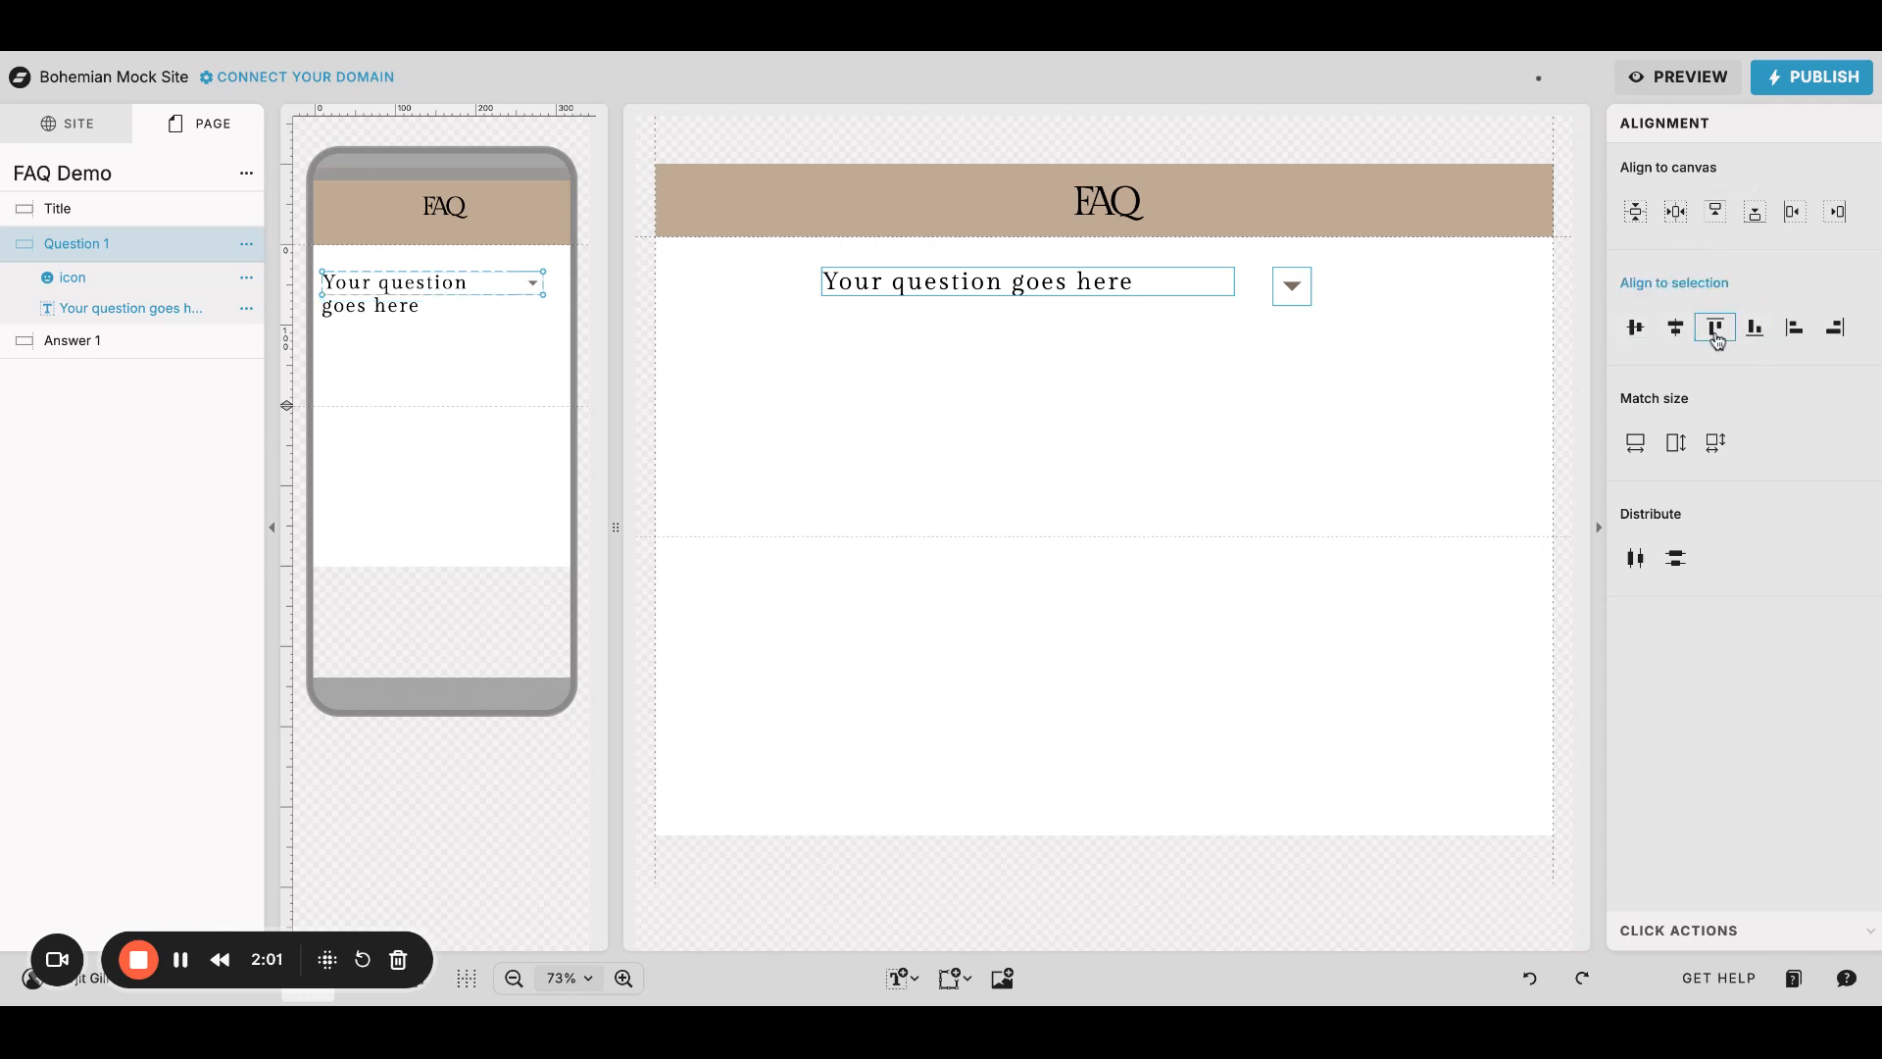
click(1693, 214)
click(1290, 339)
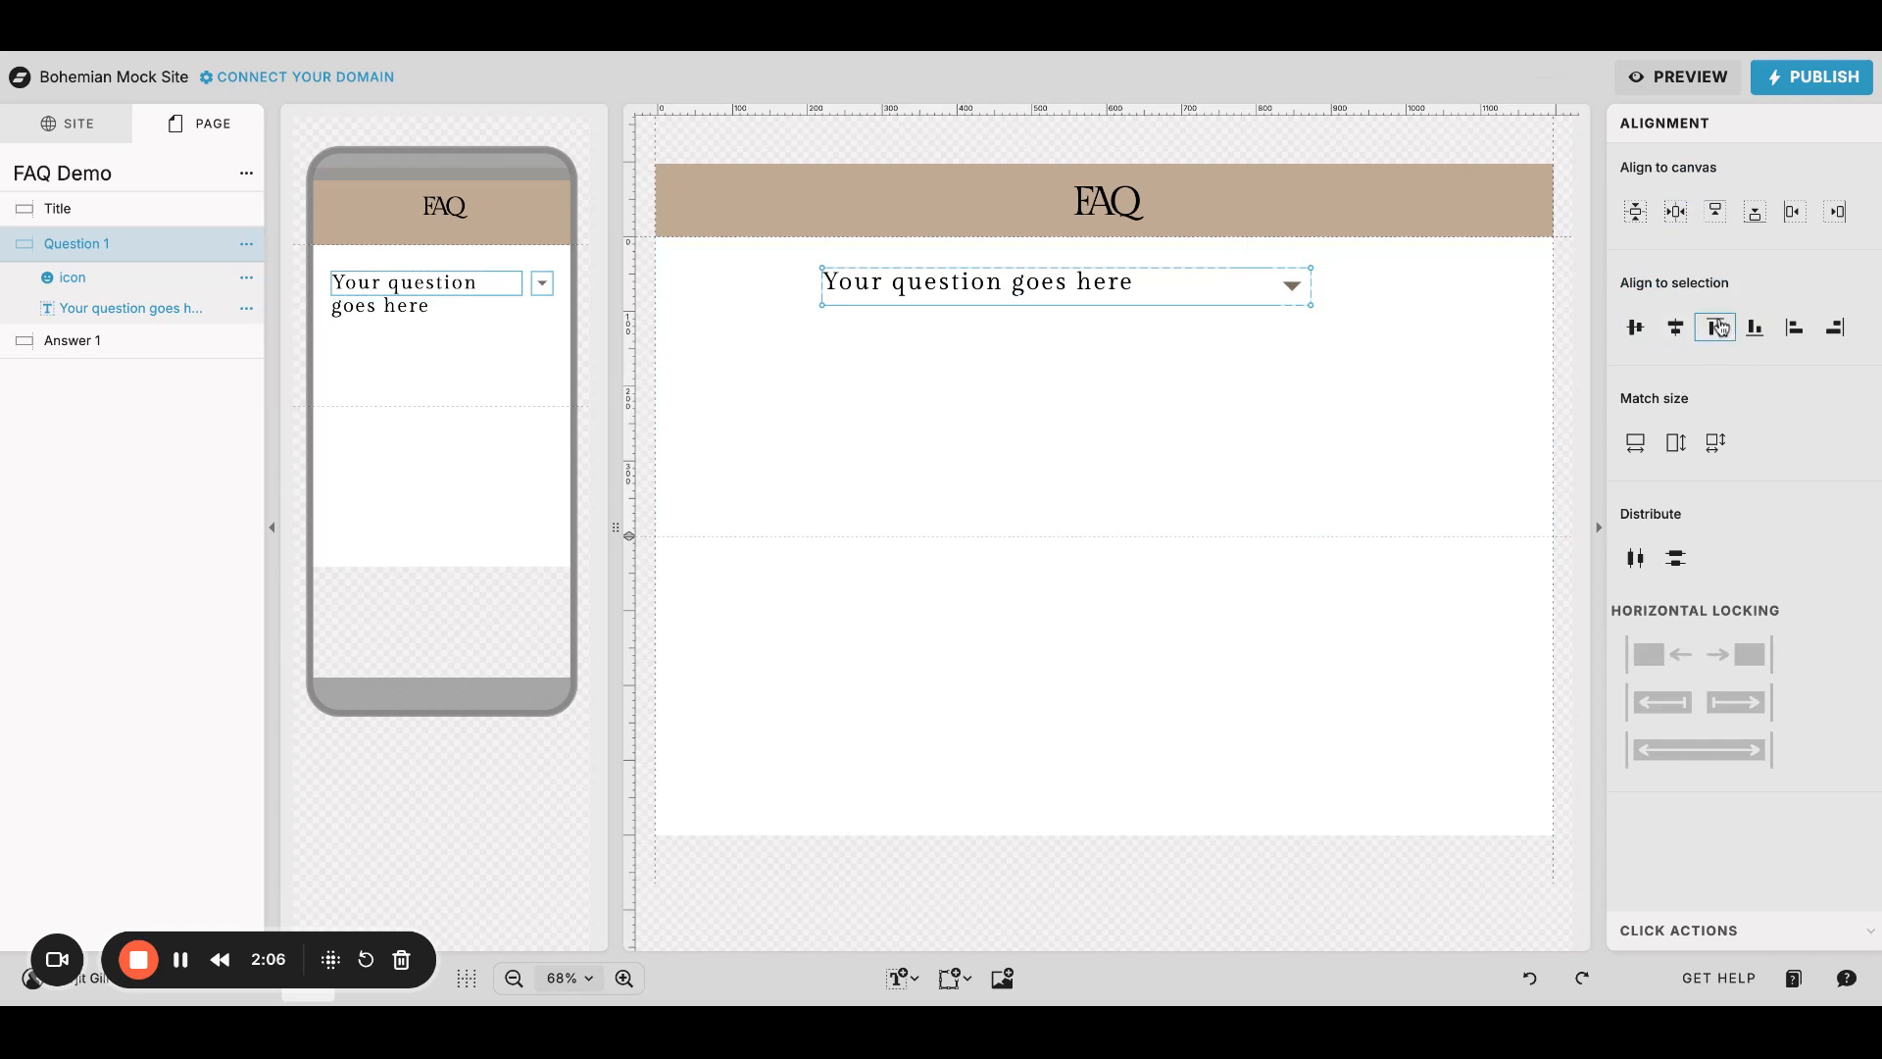
click(1675, 211)
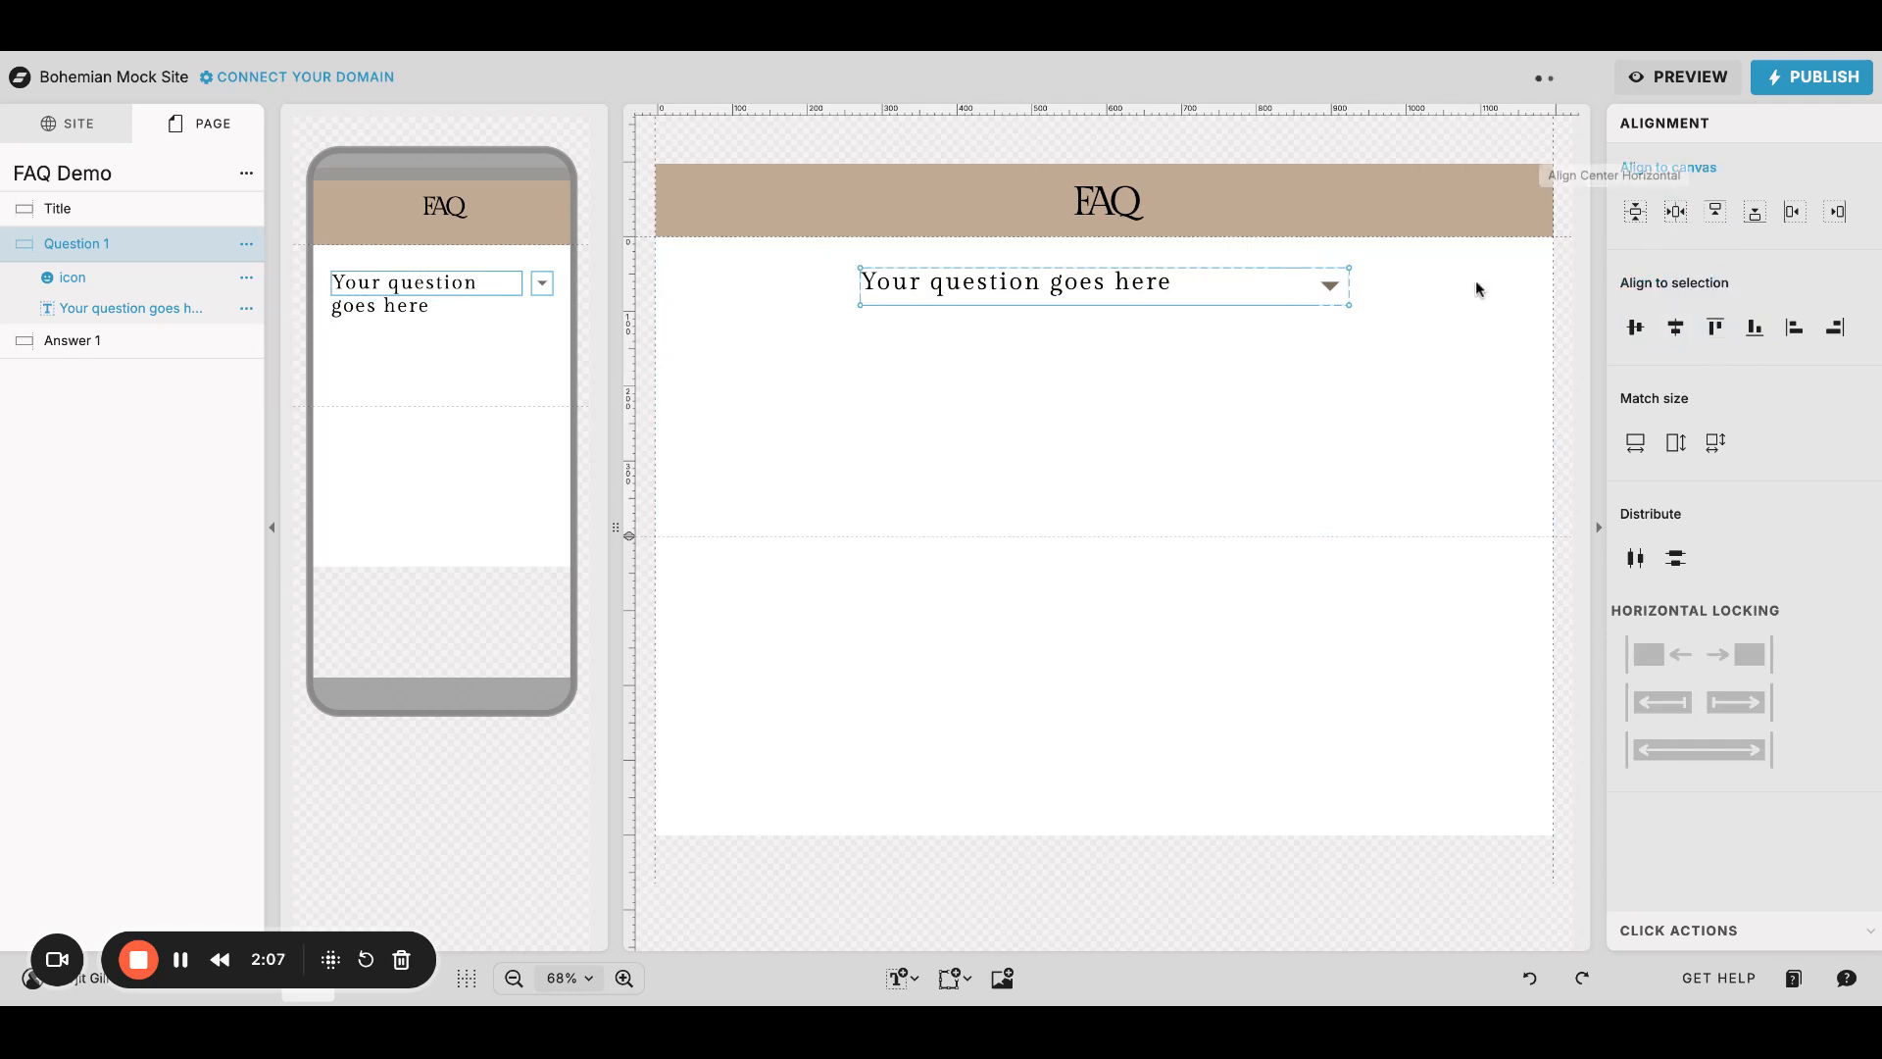
Step: Shorten the Question 1 canvas to about 160 px high on desktop and about 143 px on mobile
click(983, 450)
drag(630, 535, 629, 357)
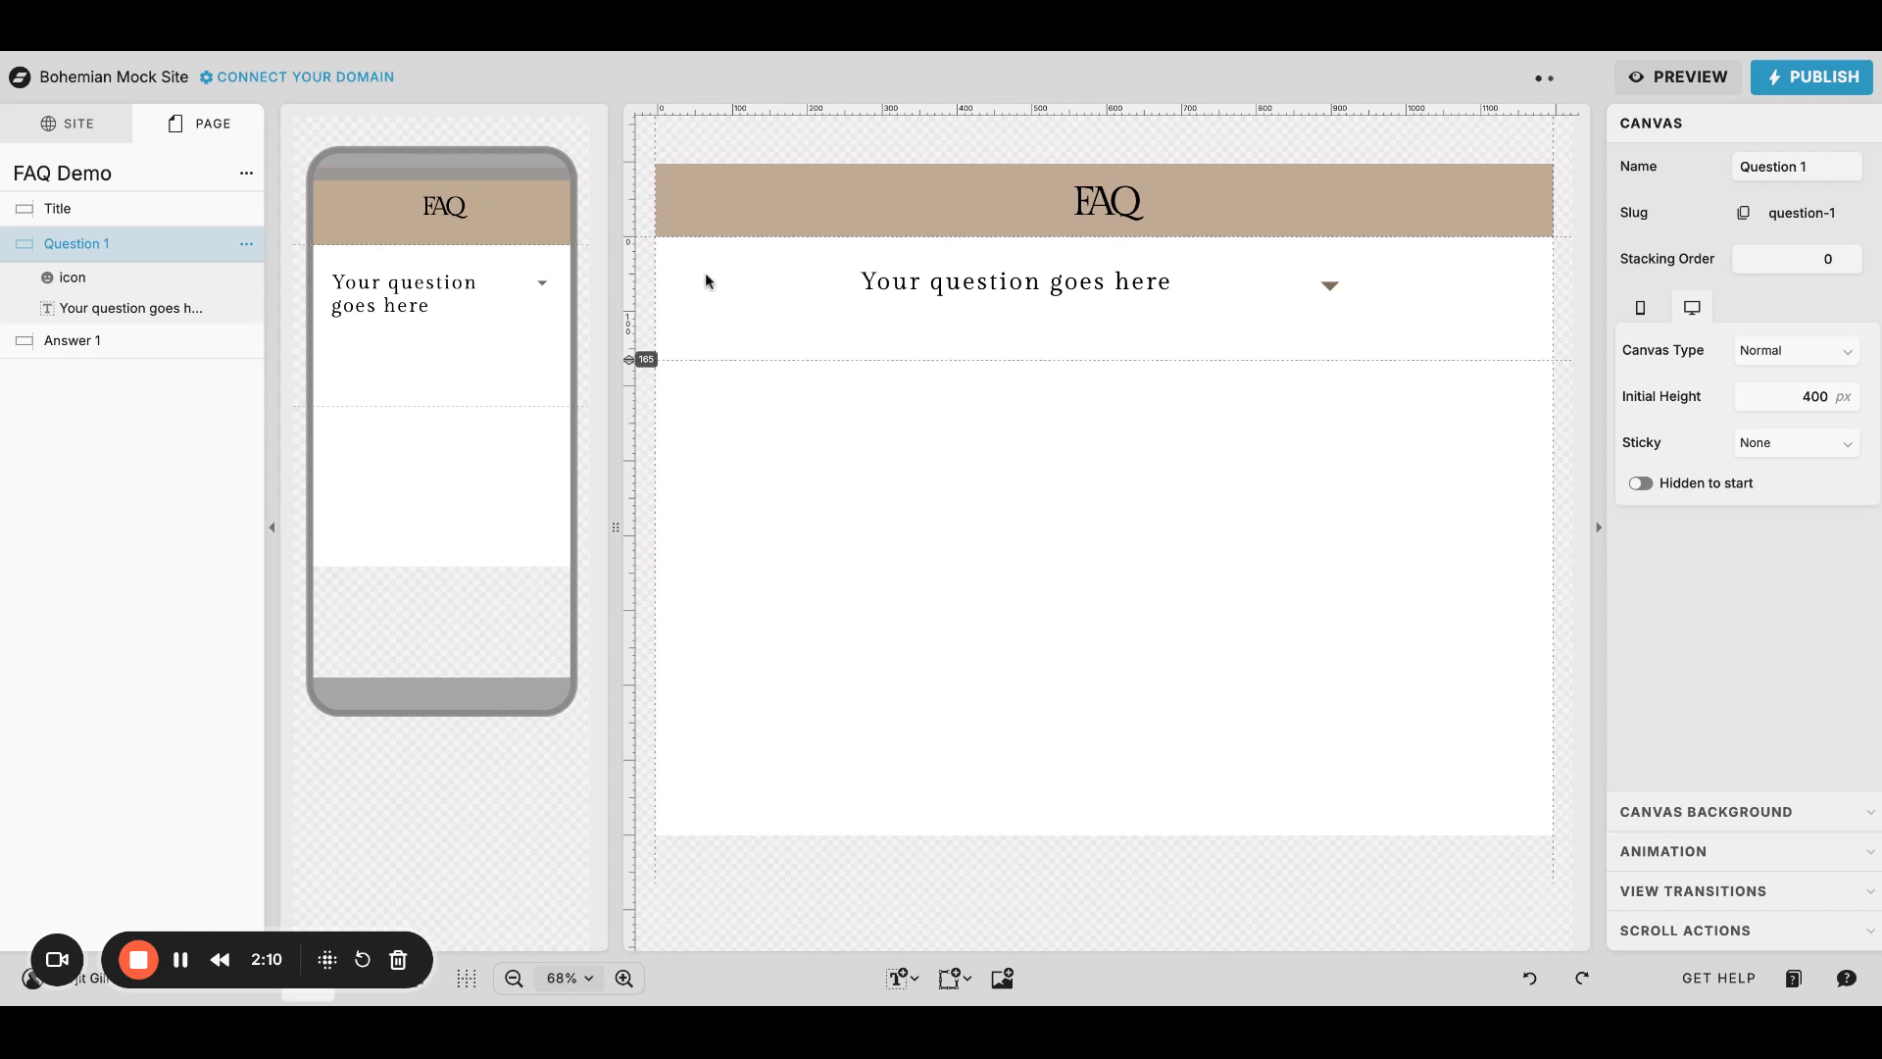
click(438, 365)
drag(290, 404, 287, 356)
Step: Add a line to the Question 1 canvas with a 1 px thickness and color swatch 5 (C1AA94)
click(951, 977)
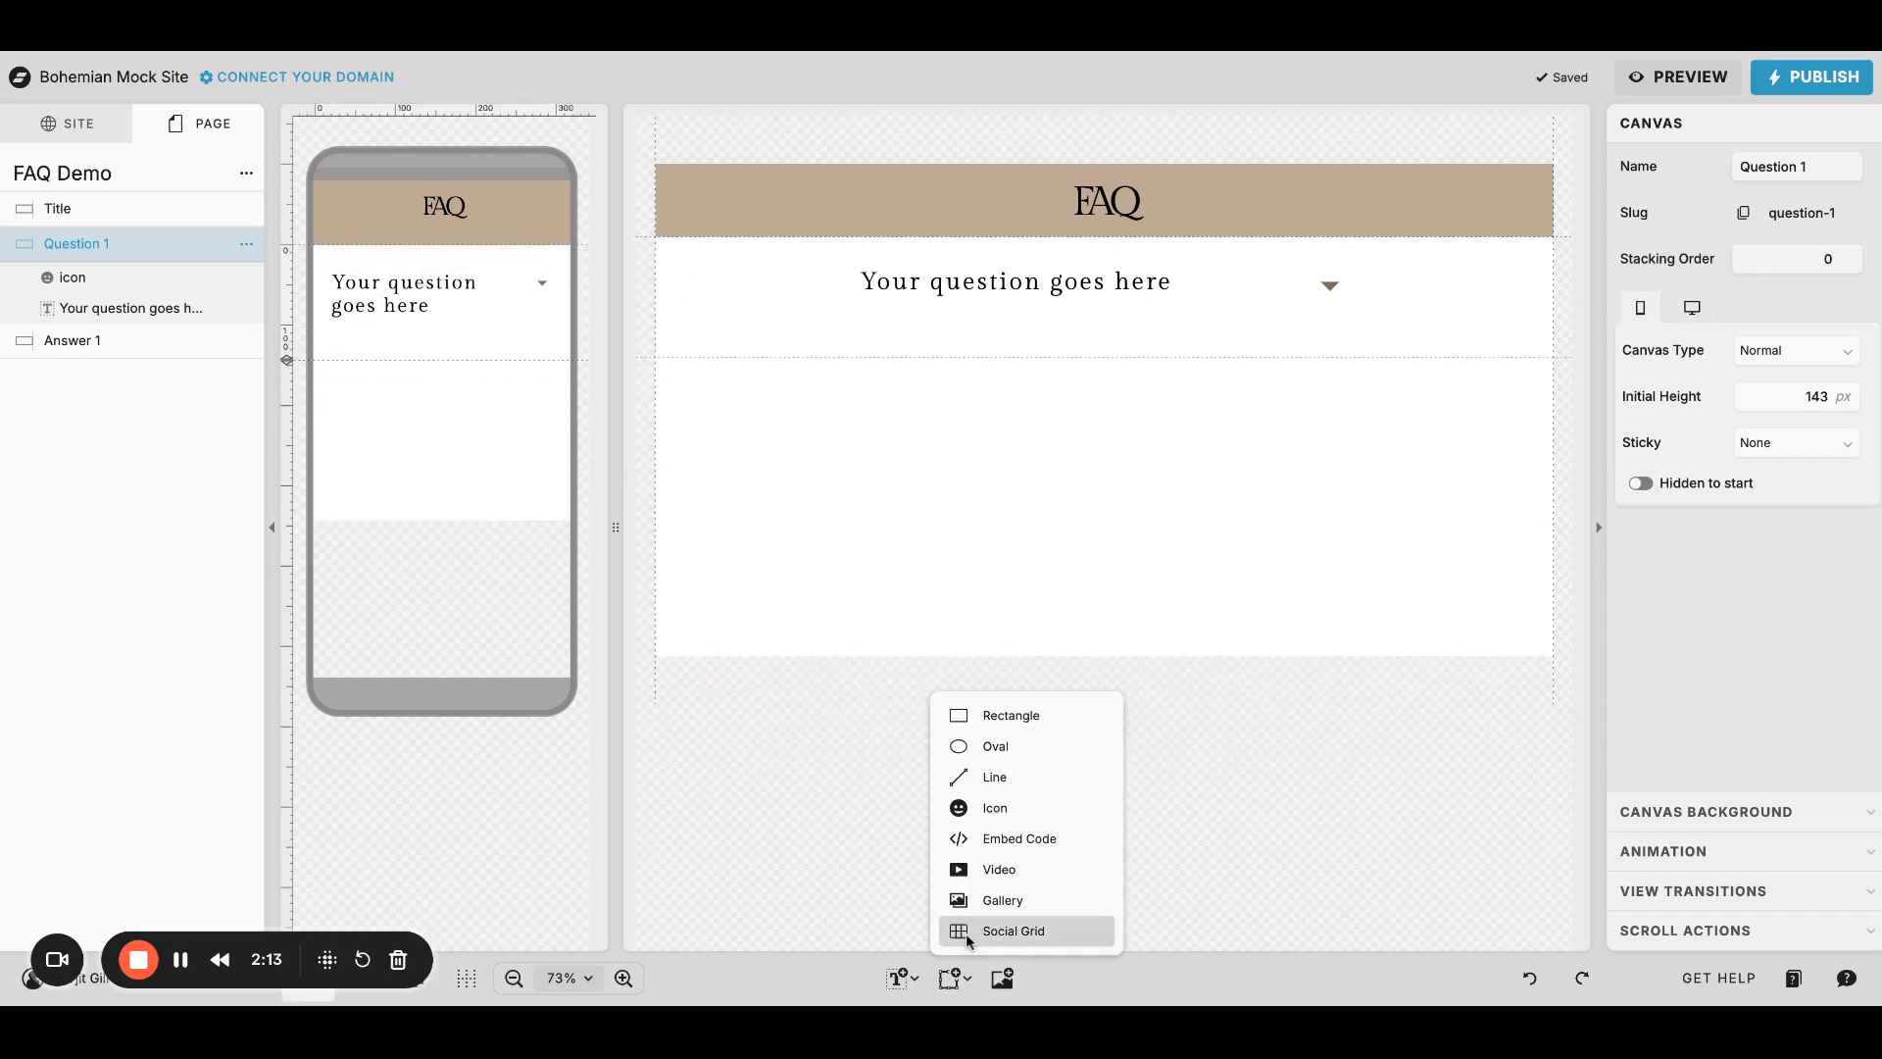
click(996, 781)
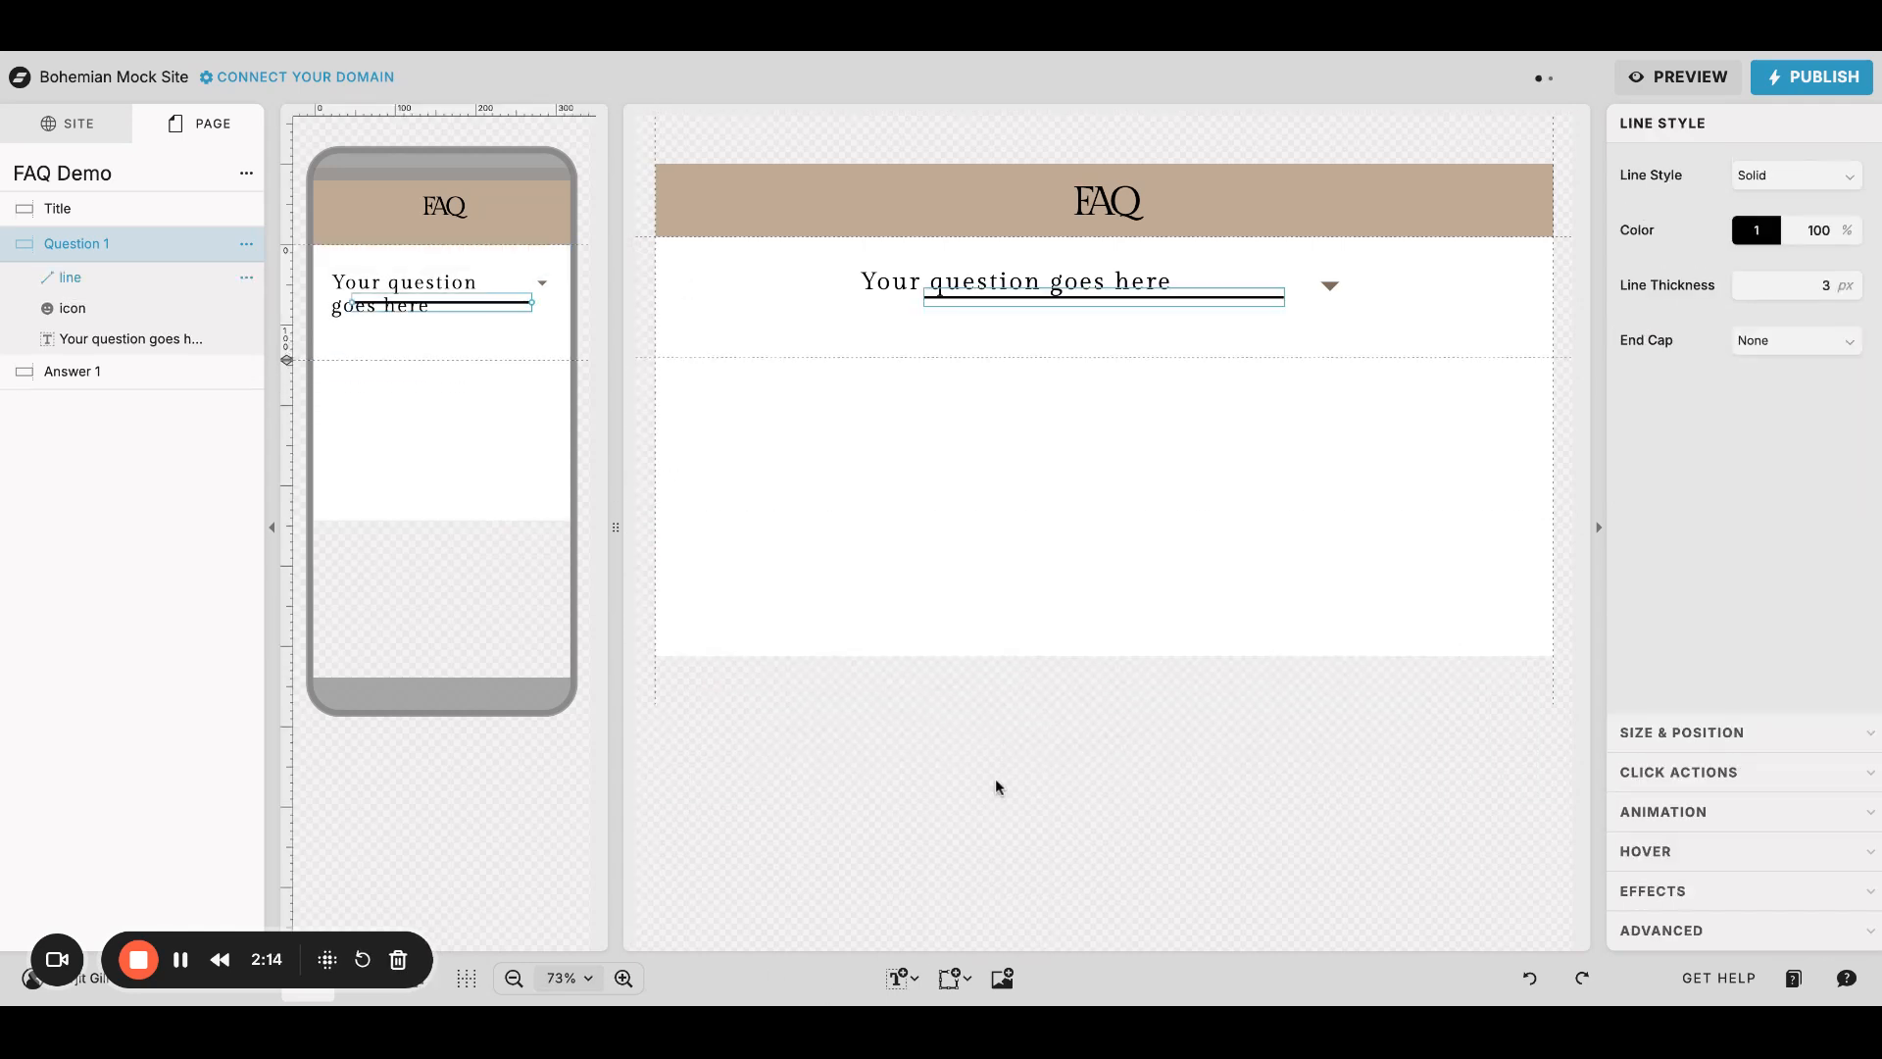
double_click(1826, 286)
text(1)
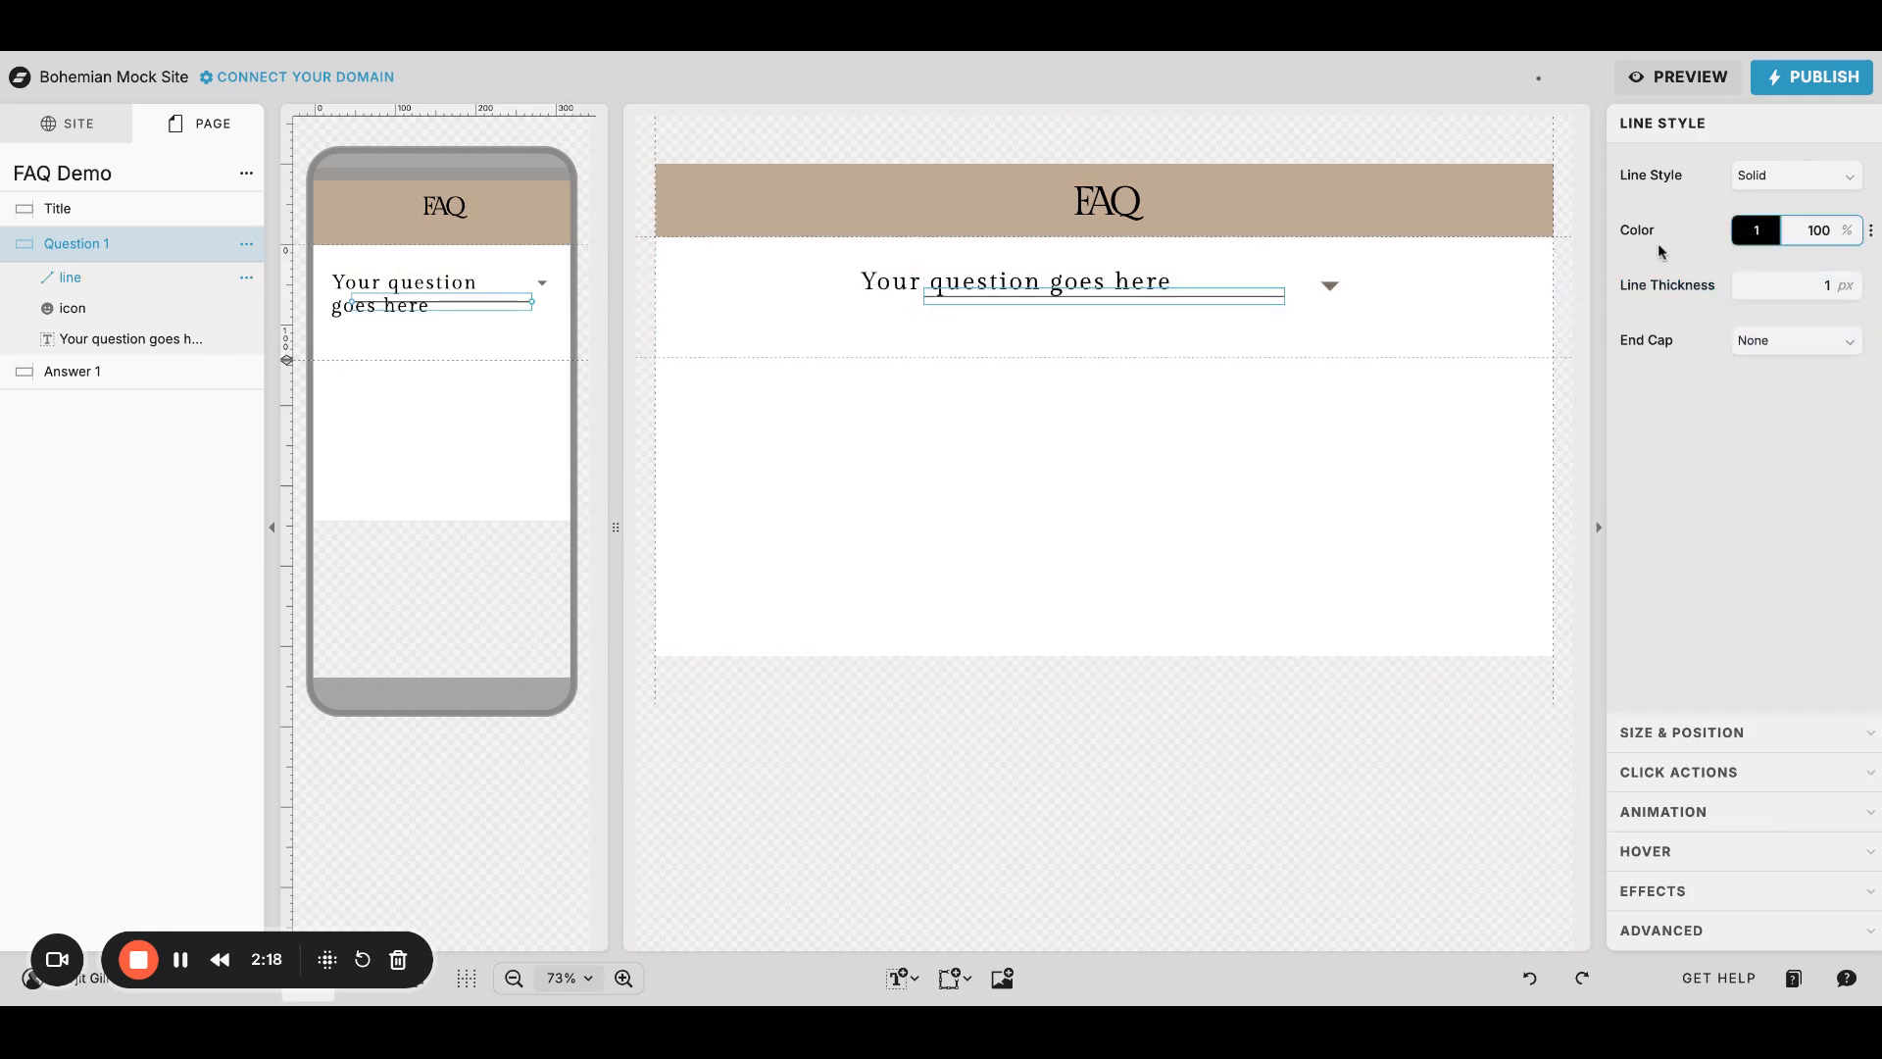
click(1755, 230)
click(1445, 278)
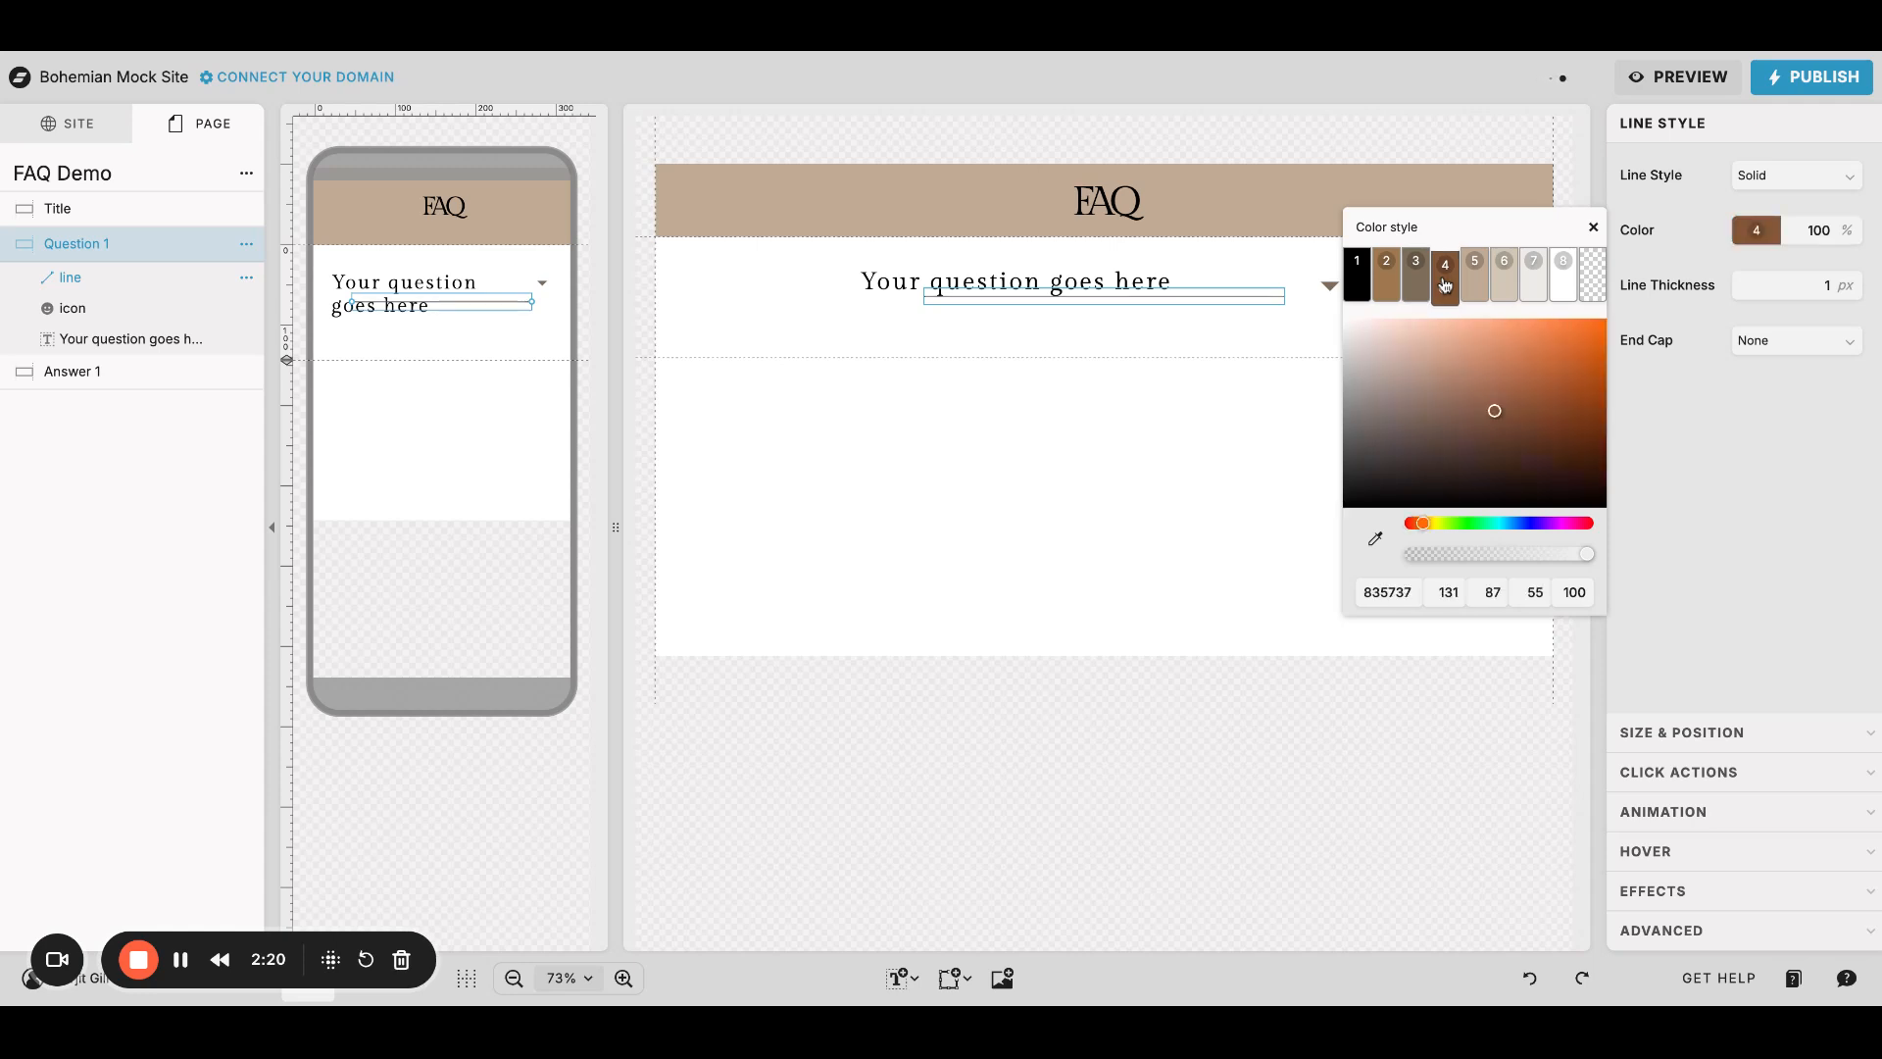
click(1474, 277)
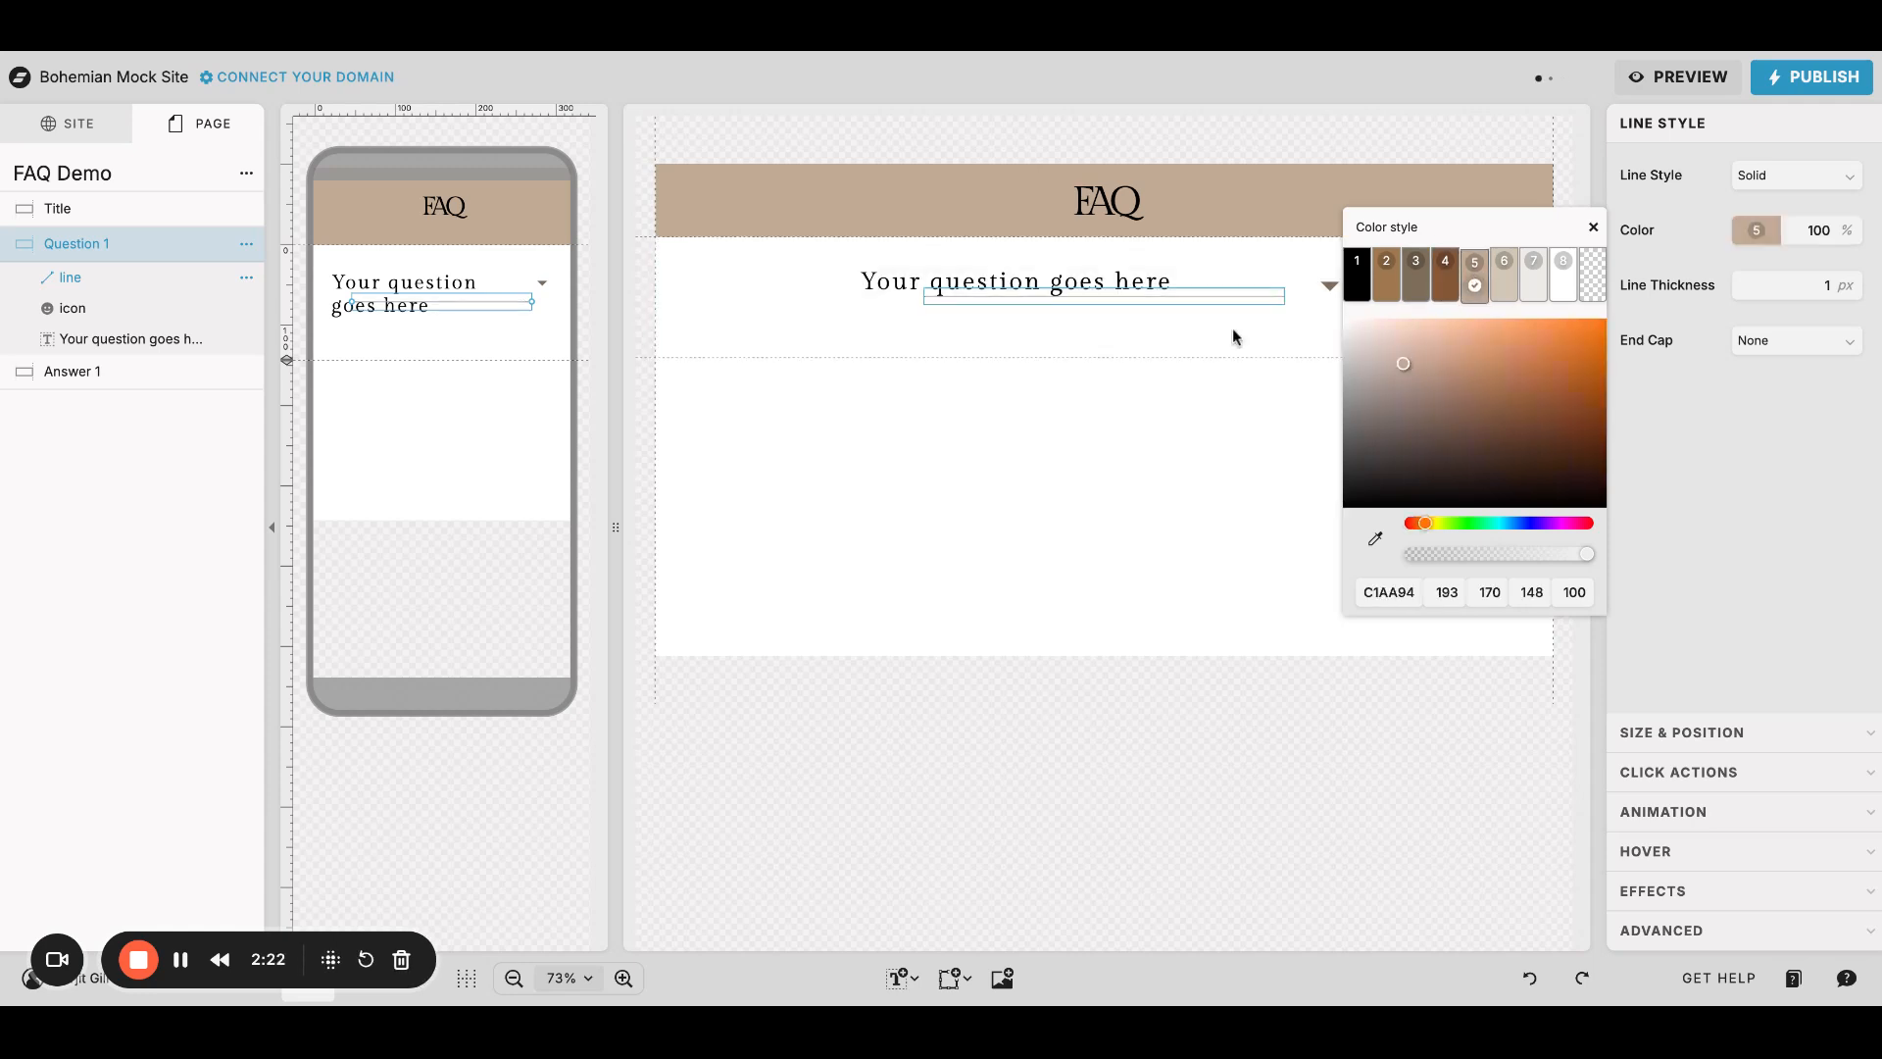
Step: Place the line below the question and stretch it to span the question text and icon in the desktop and mobile layouts
click(962, 307)
drag(970, 298, 904, 307)
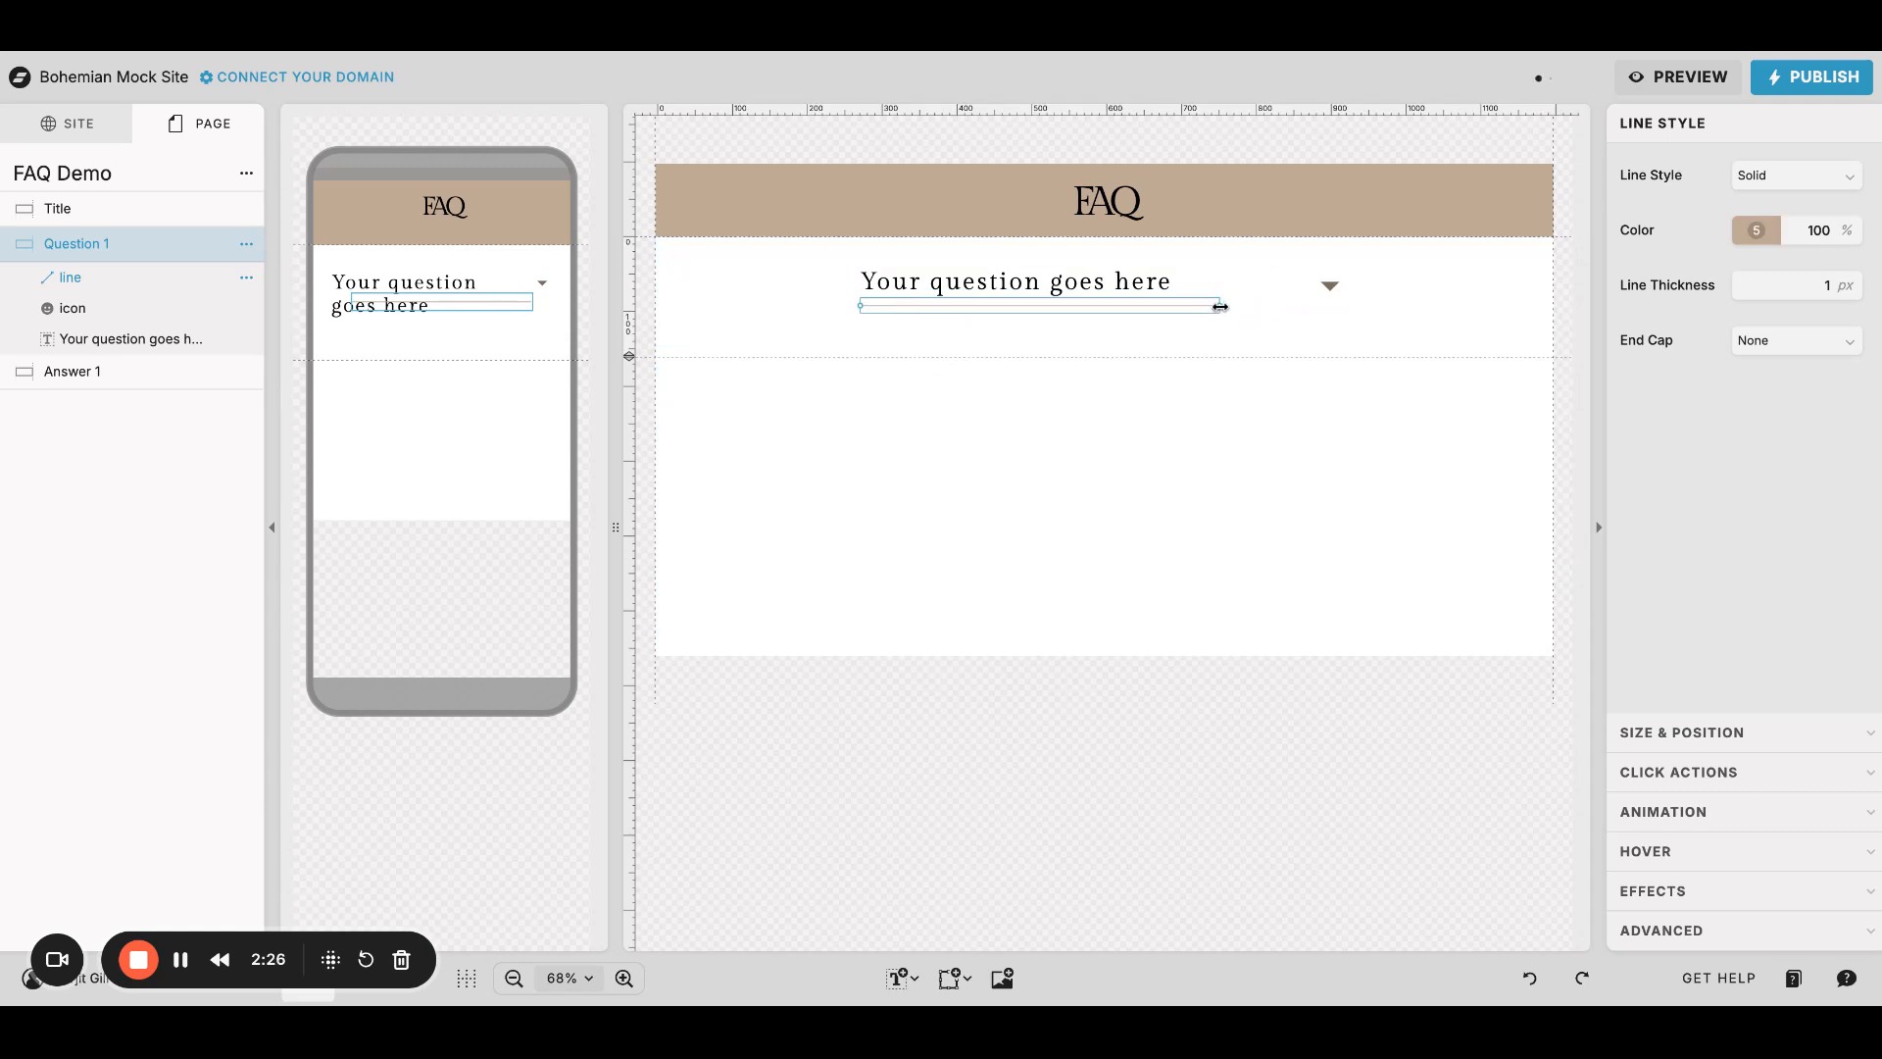
drag(1220, 307, 1312, 314)
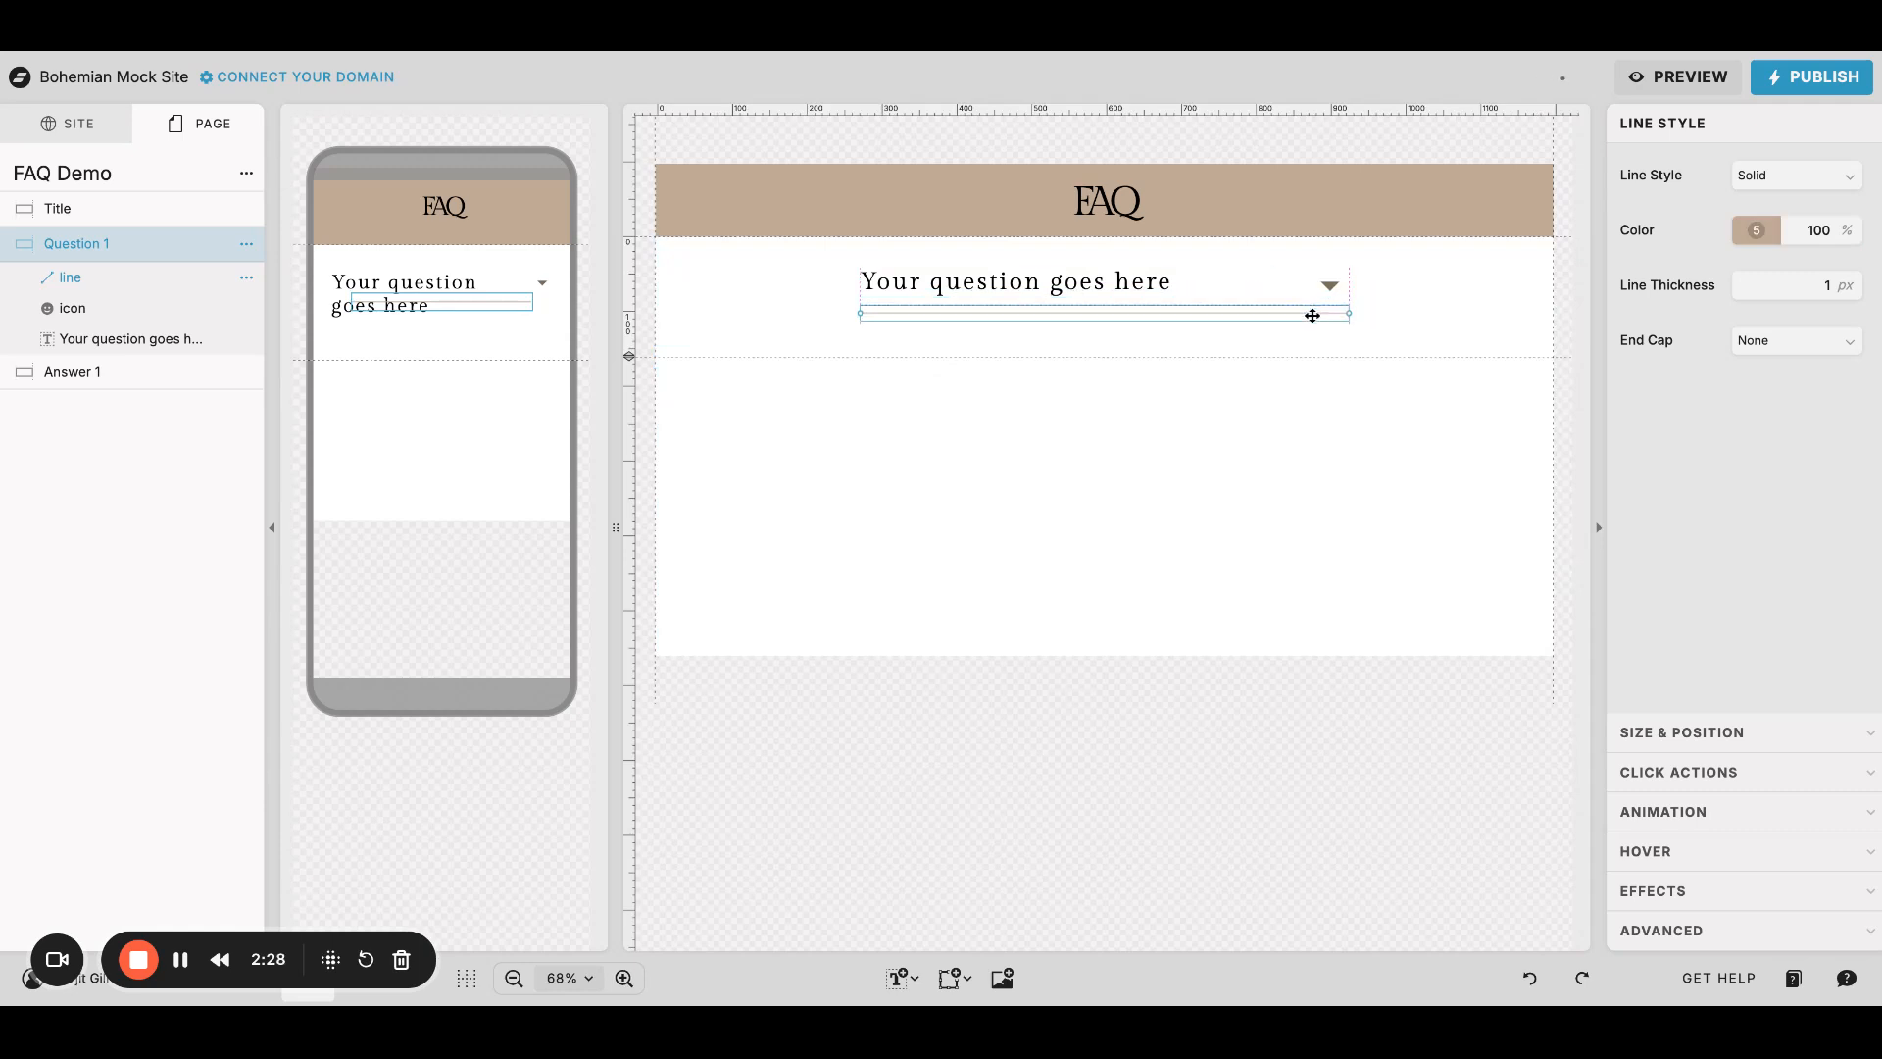
click(489, 338)
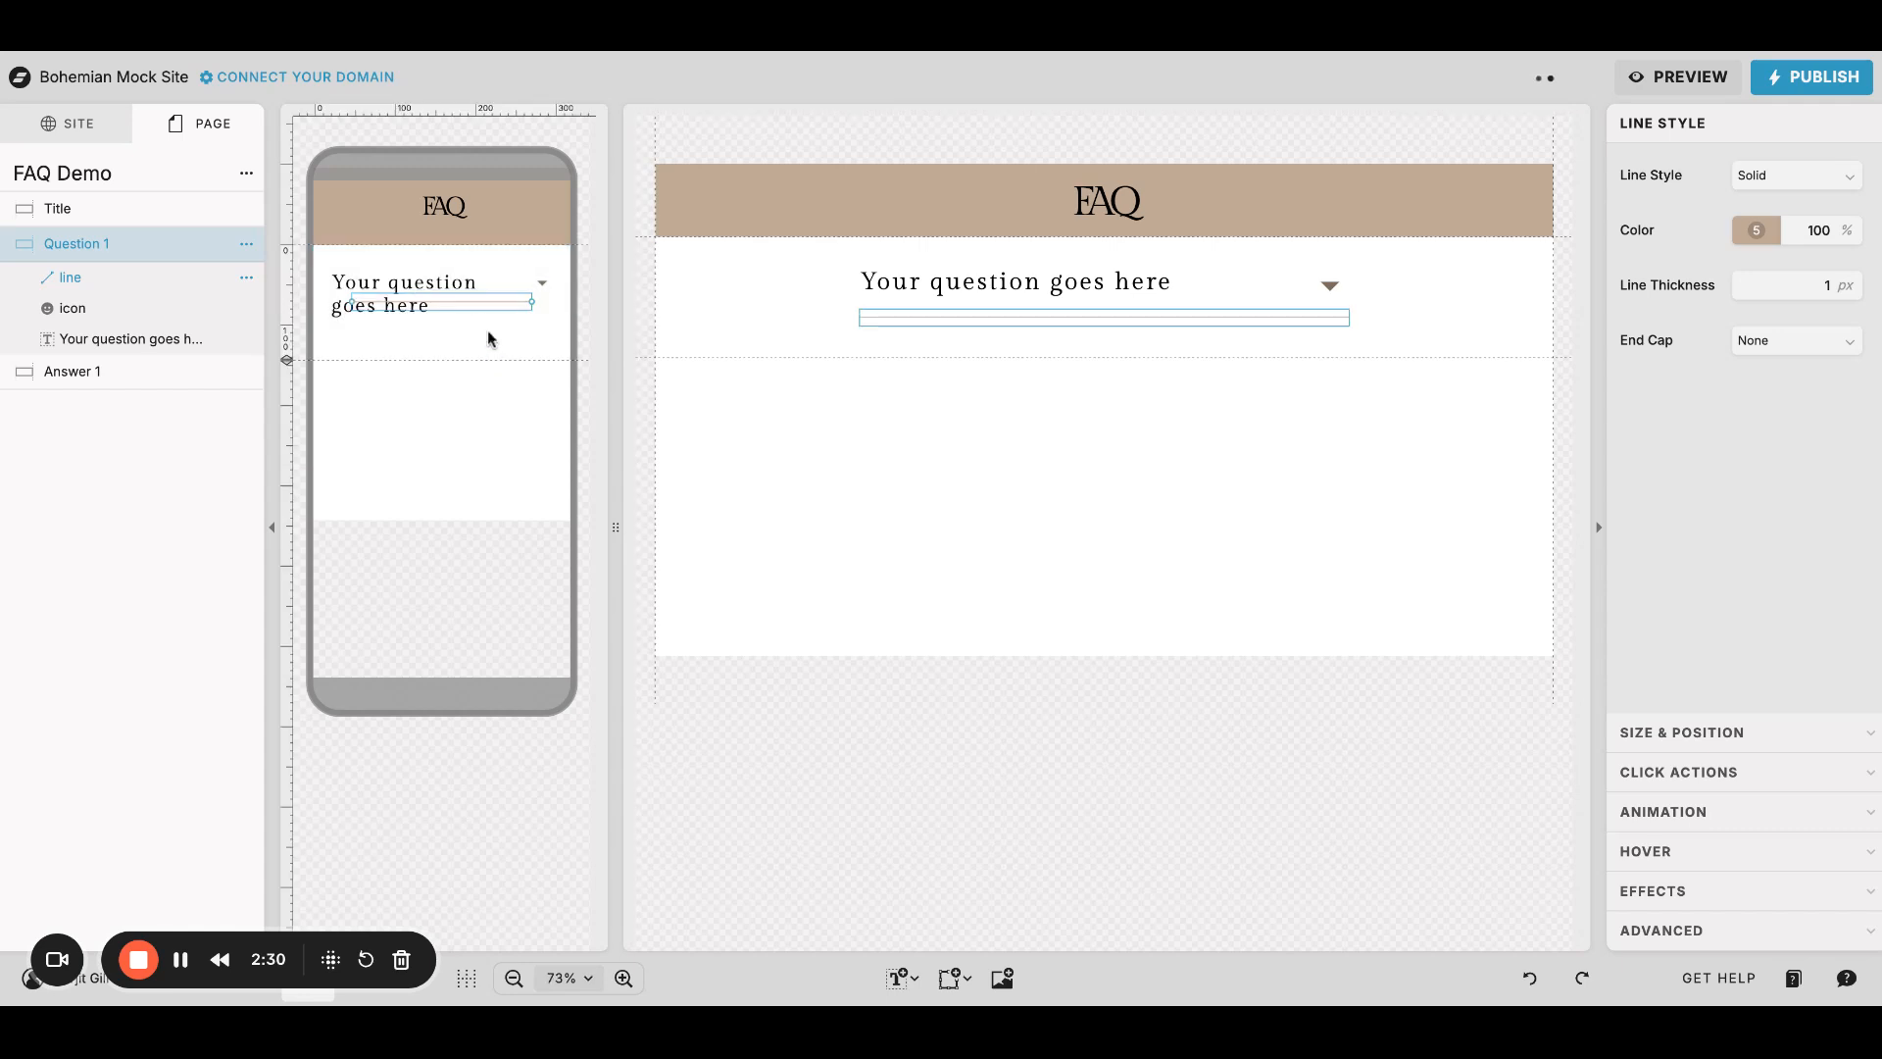
drag(471, 300, 551, 335)
click(520, 337)
click(502, 333)
click(538, 349)
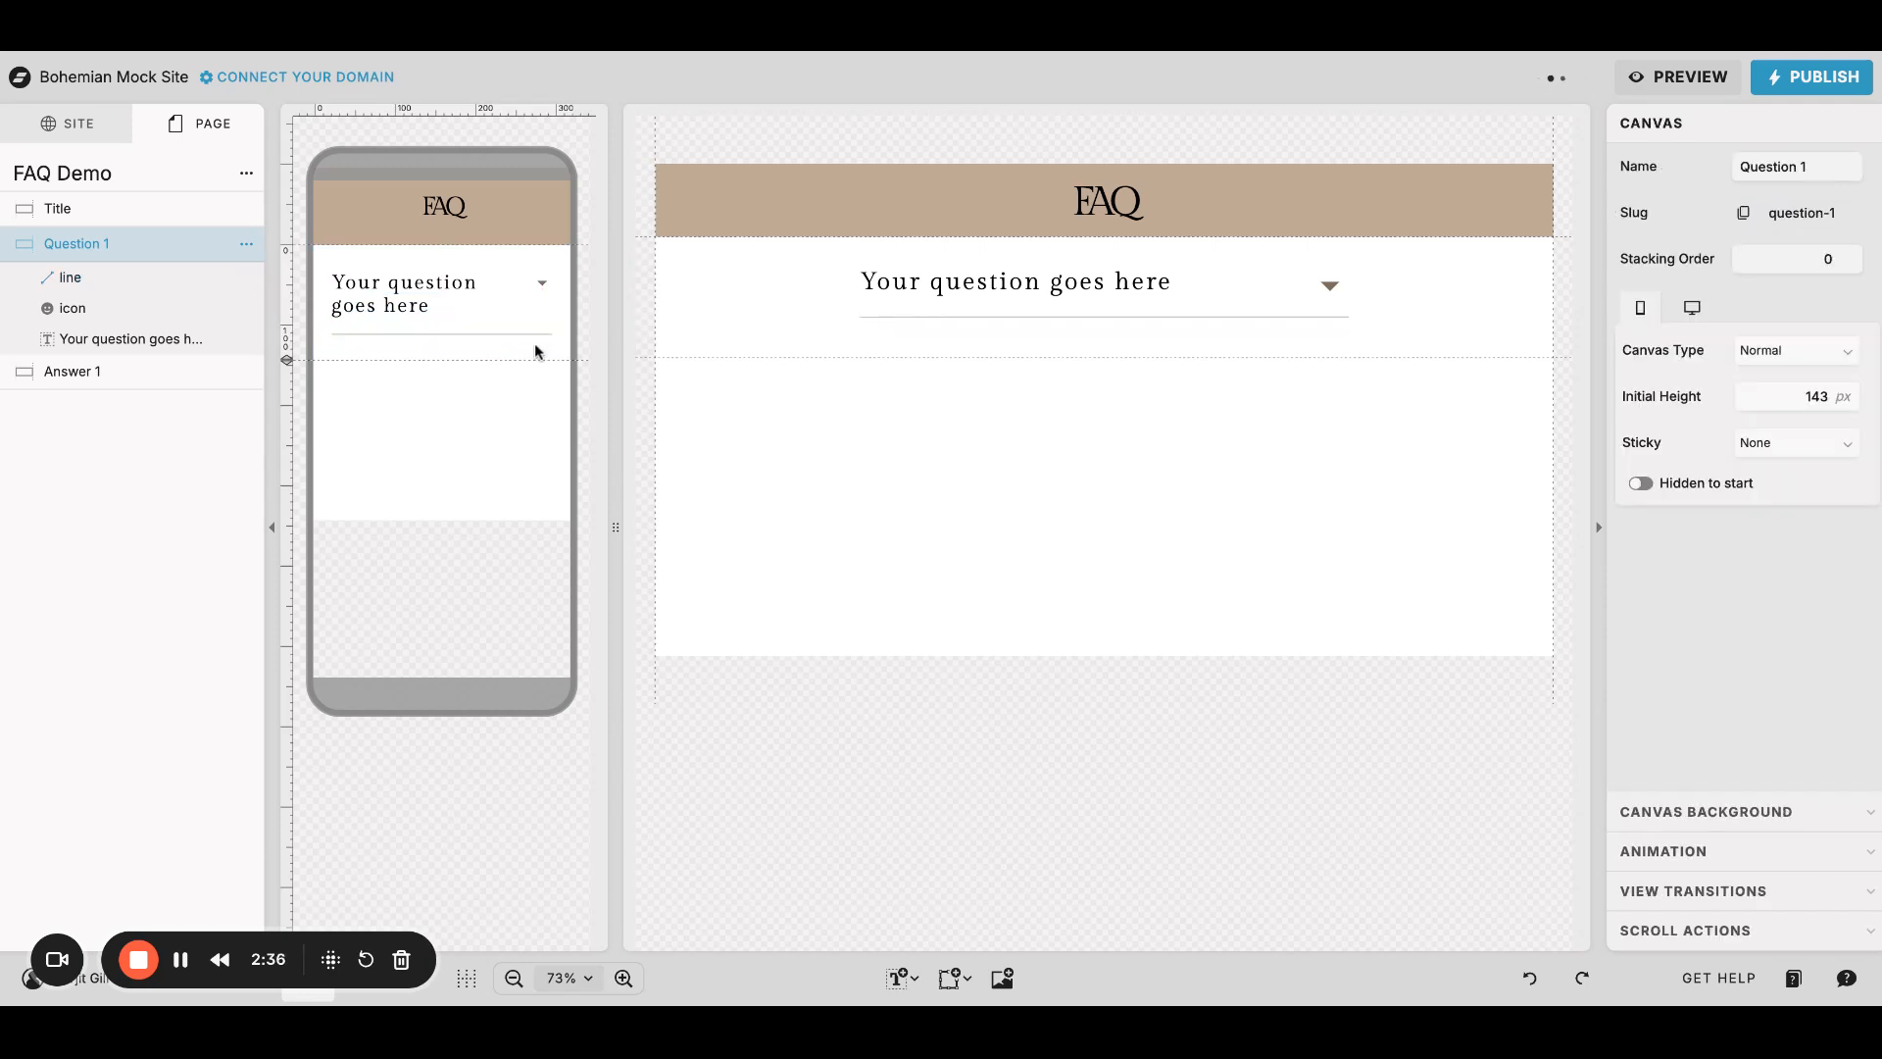
Step: Add a paragraph text to the Answer 1 canvas, about 664 px wide near its upper edge, and center it horizontally on desktop
click(484, 406)
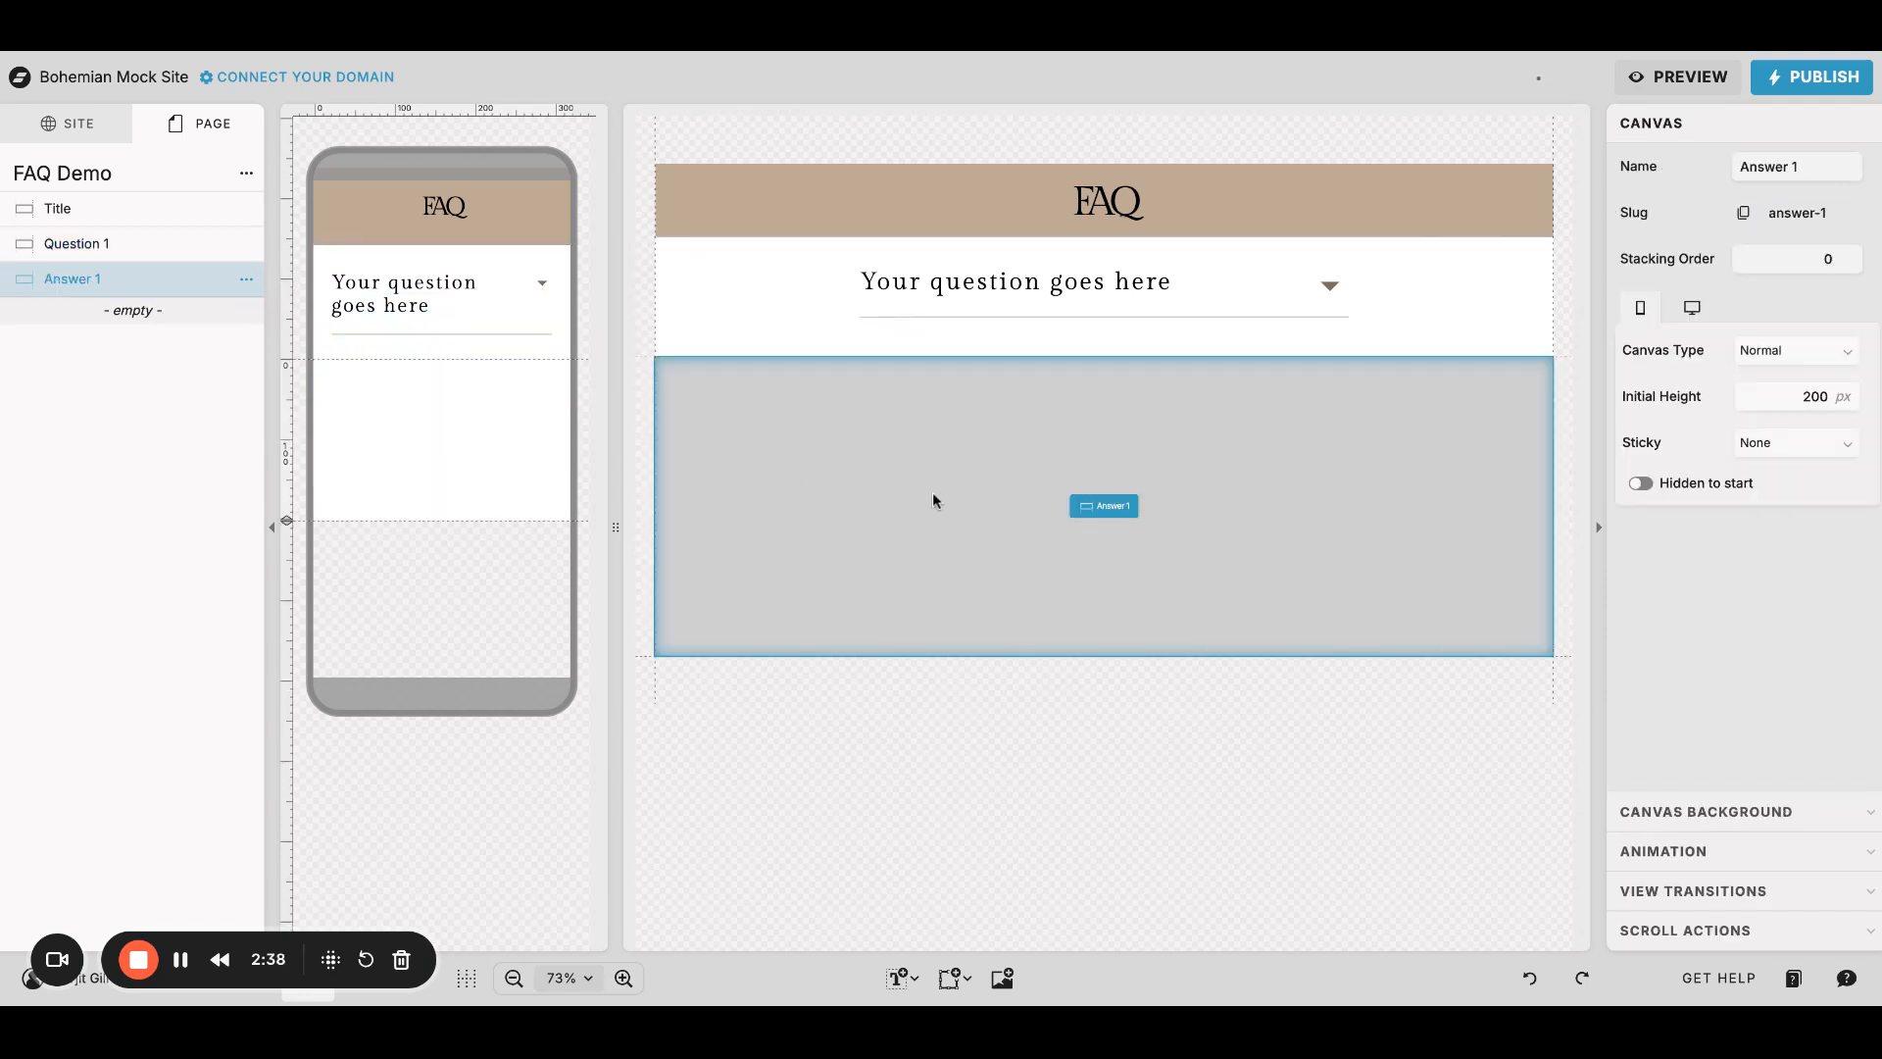
click(978, 520)
click(902, 978)
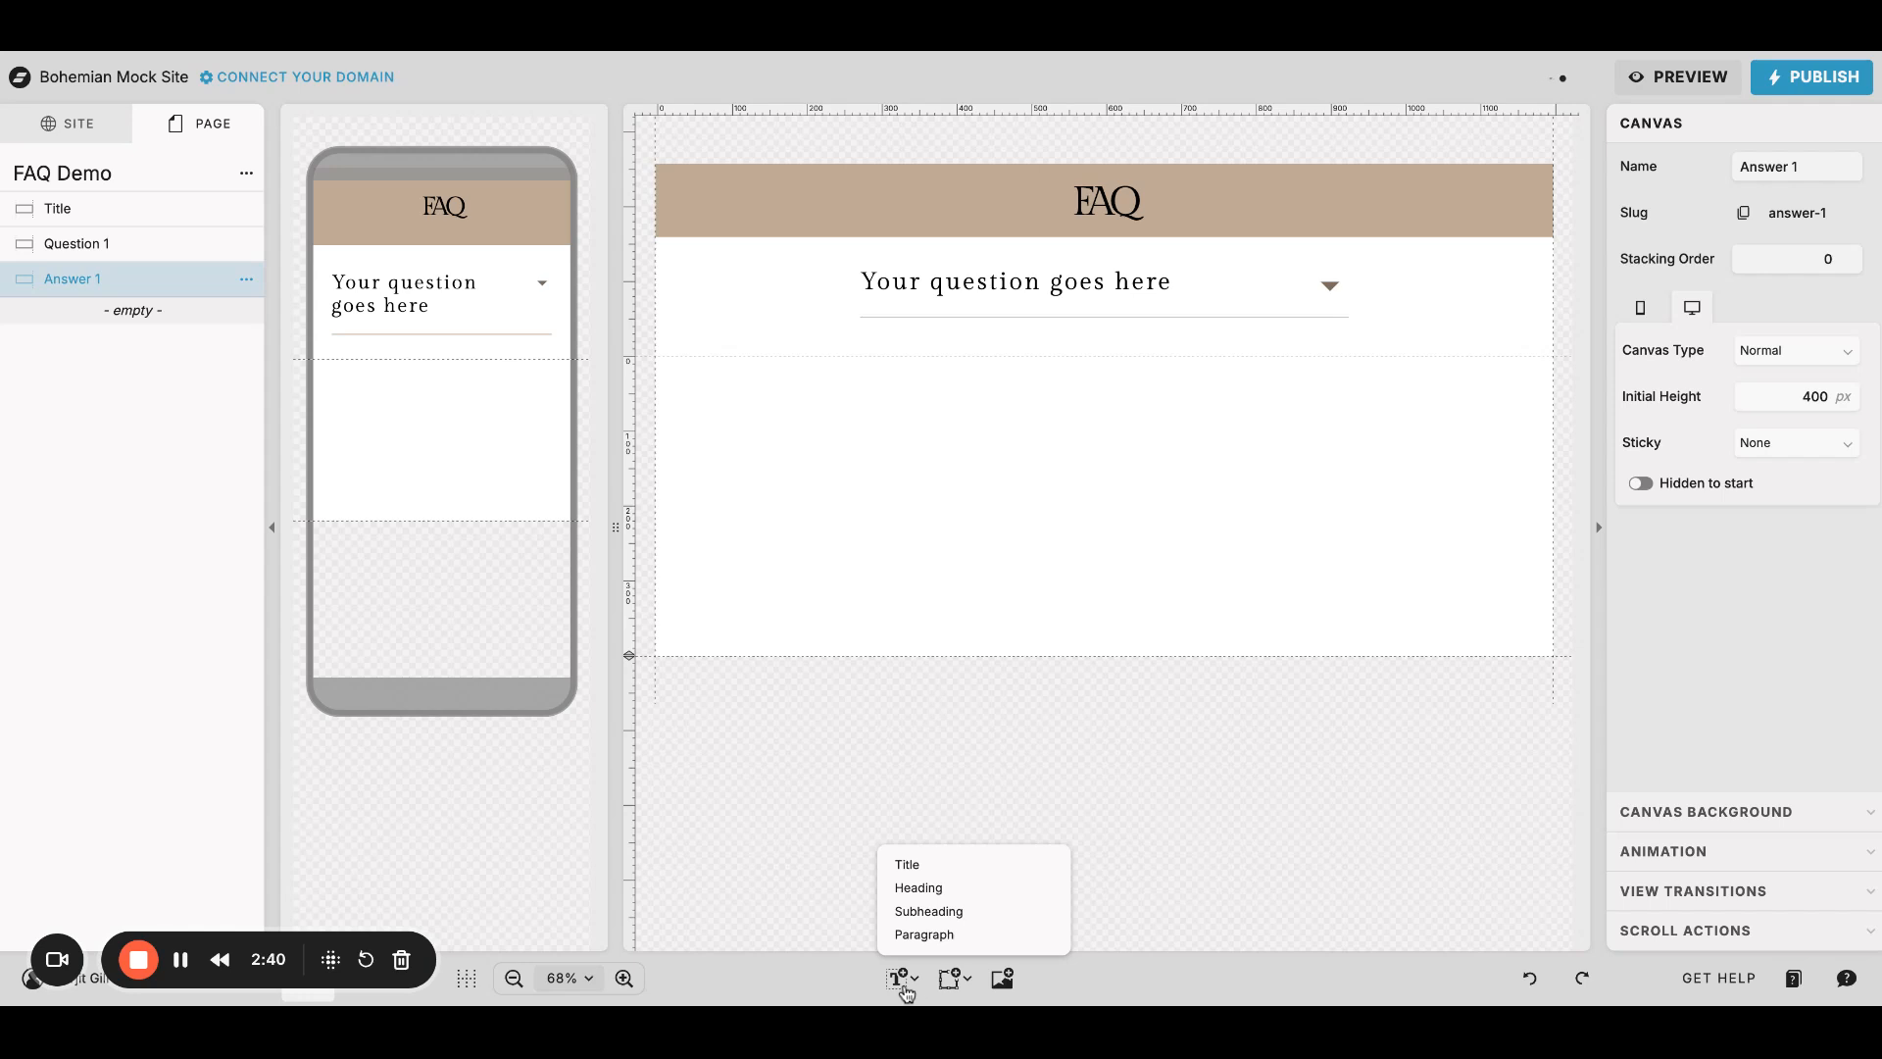
click(915, 936)
drag(1097, 506, 1375, 388)
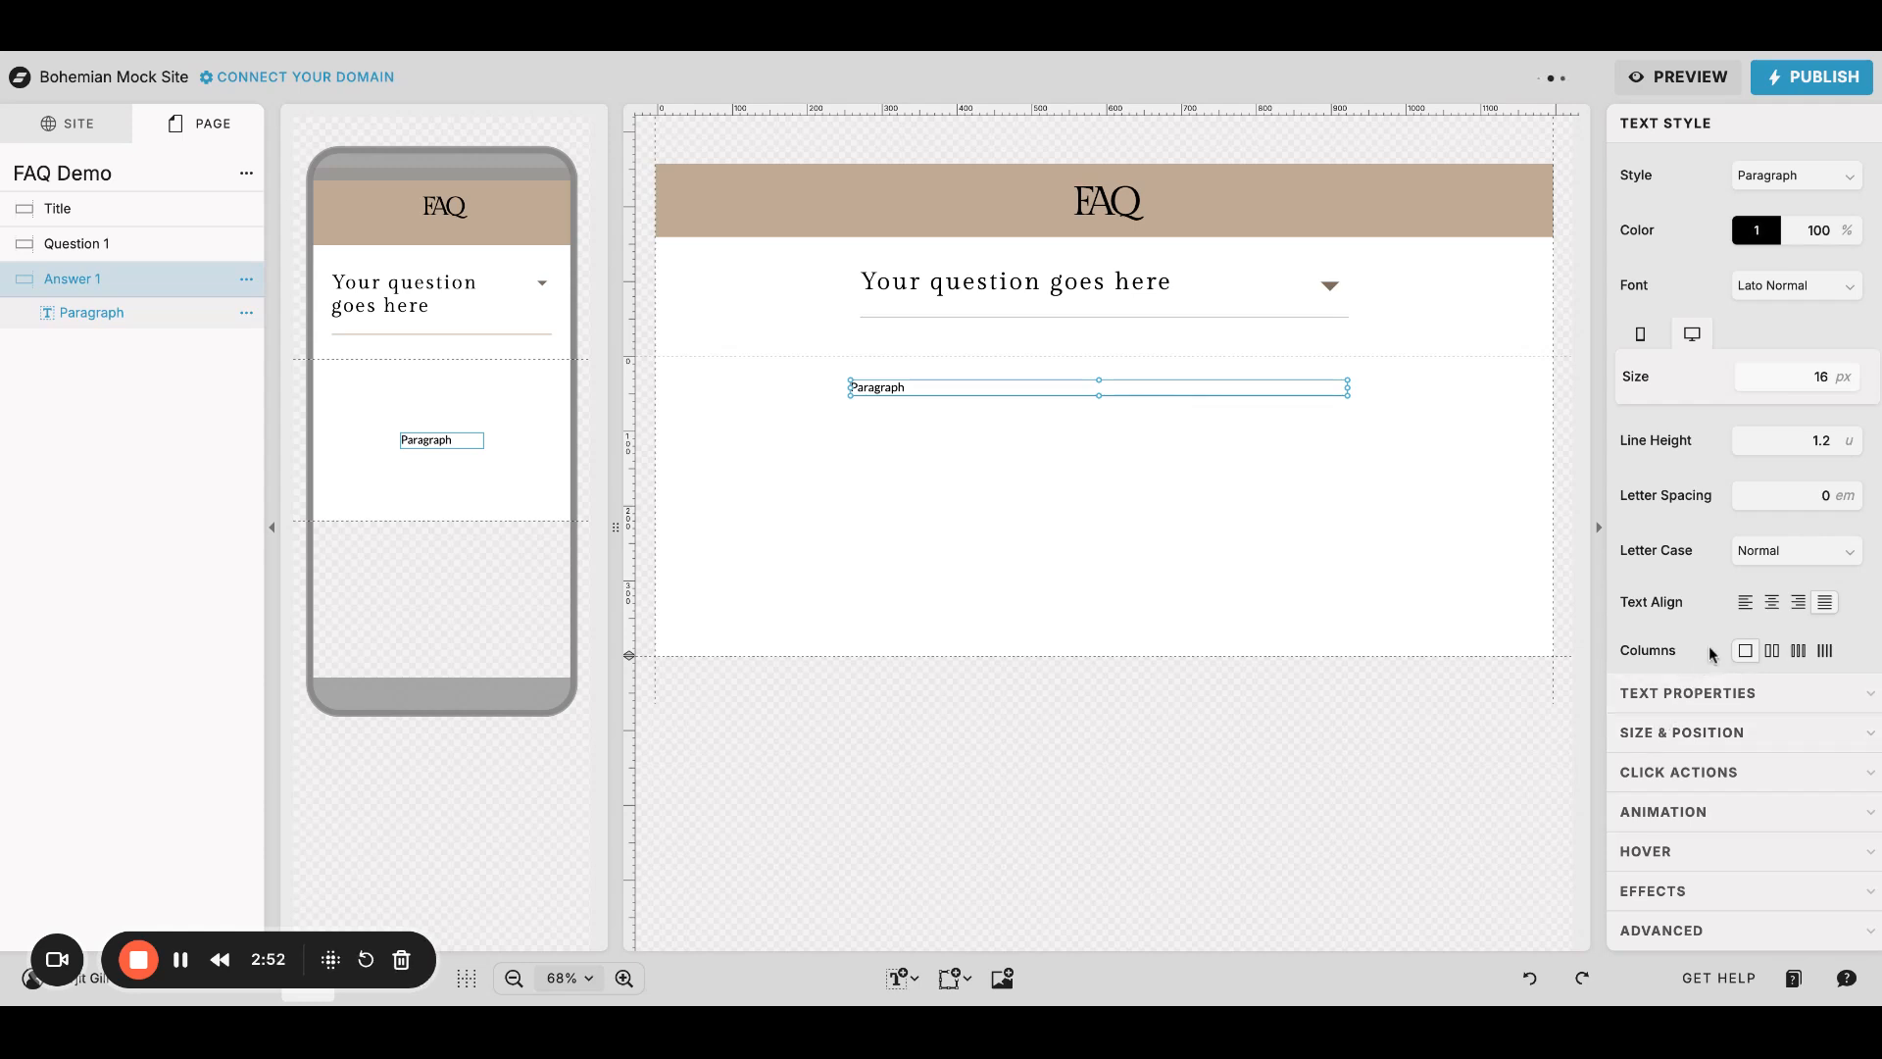
click(1723, 730)
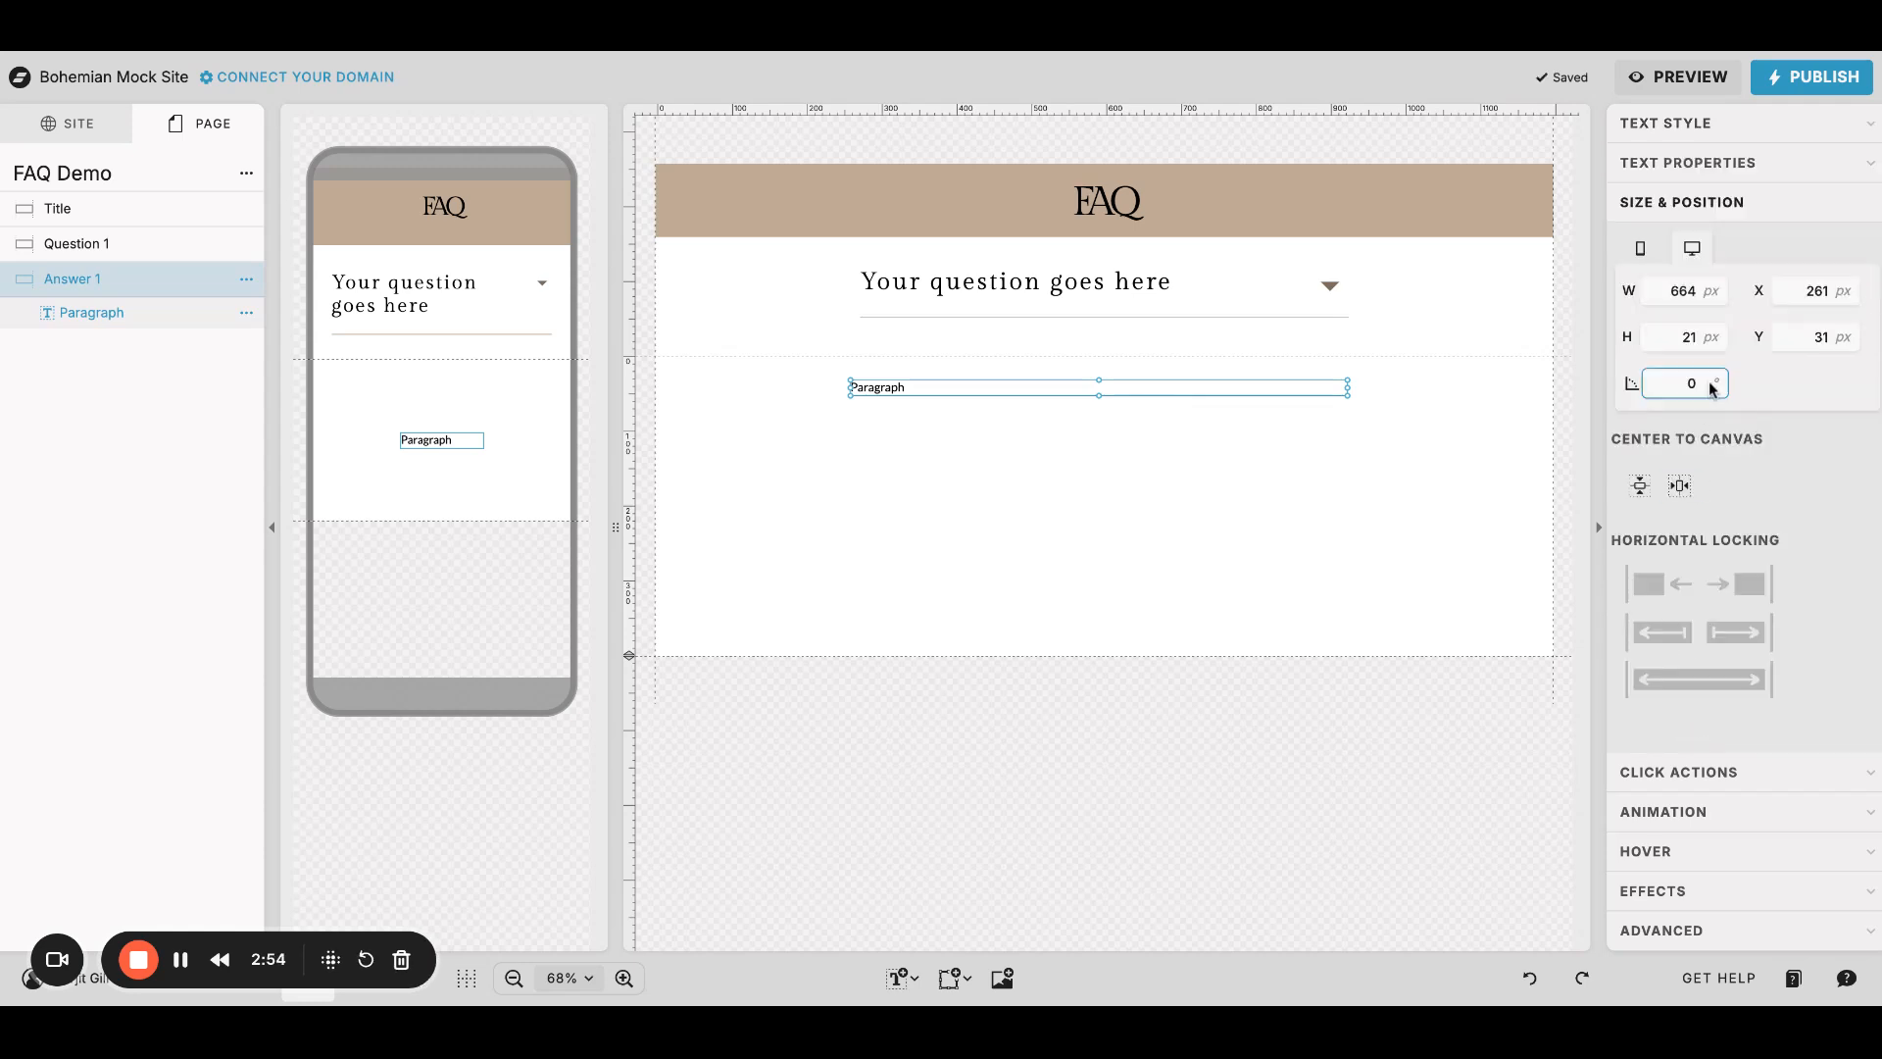
click(1679, 485)
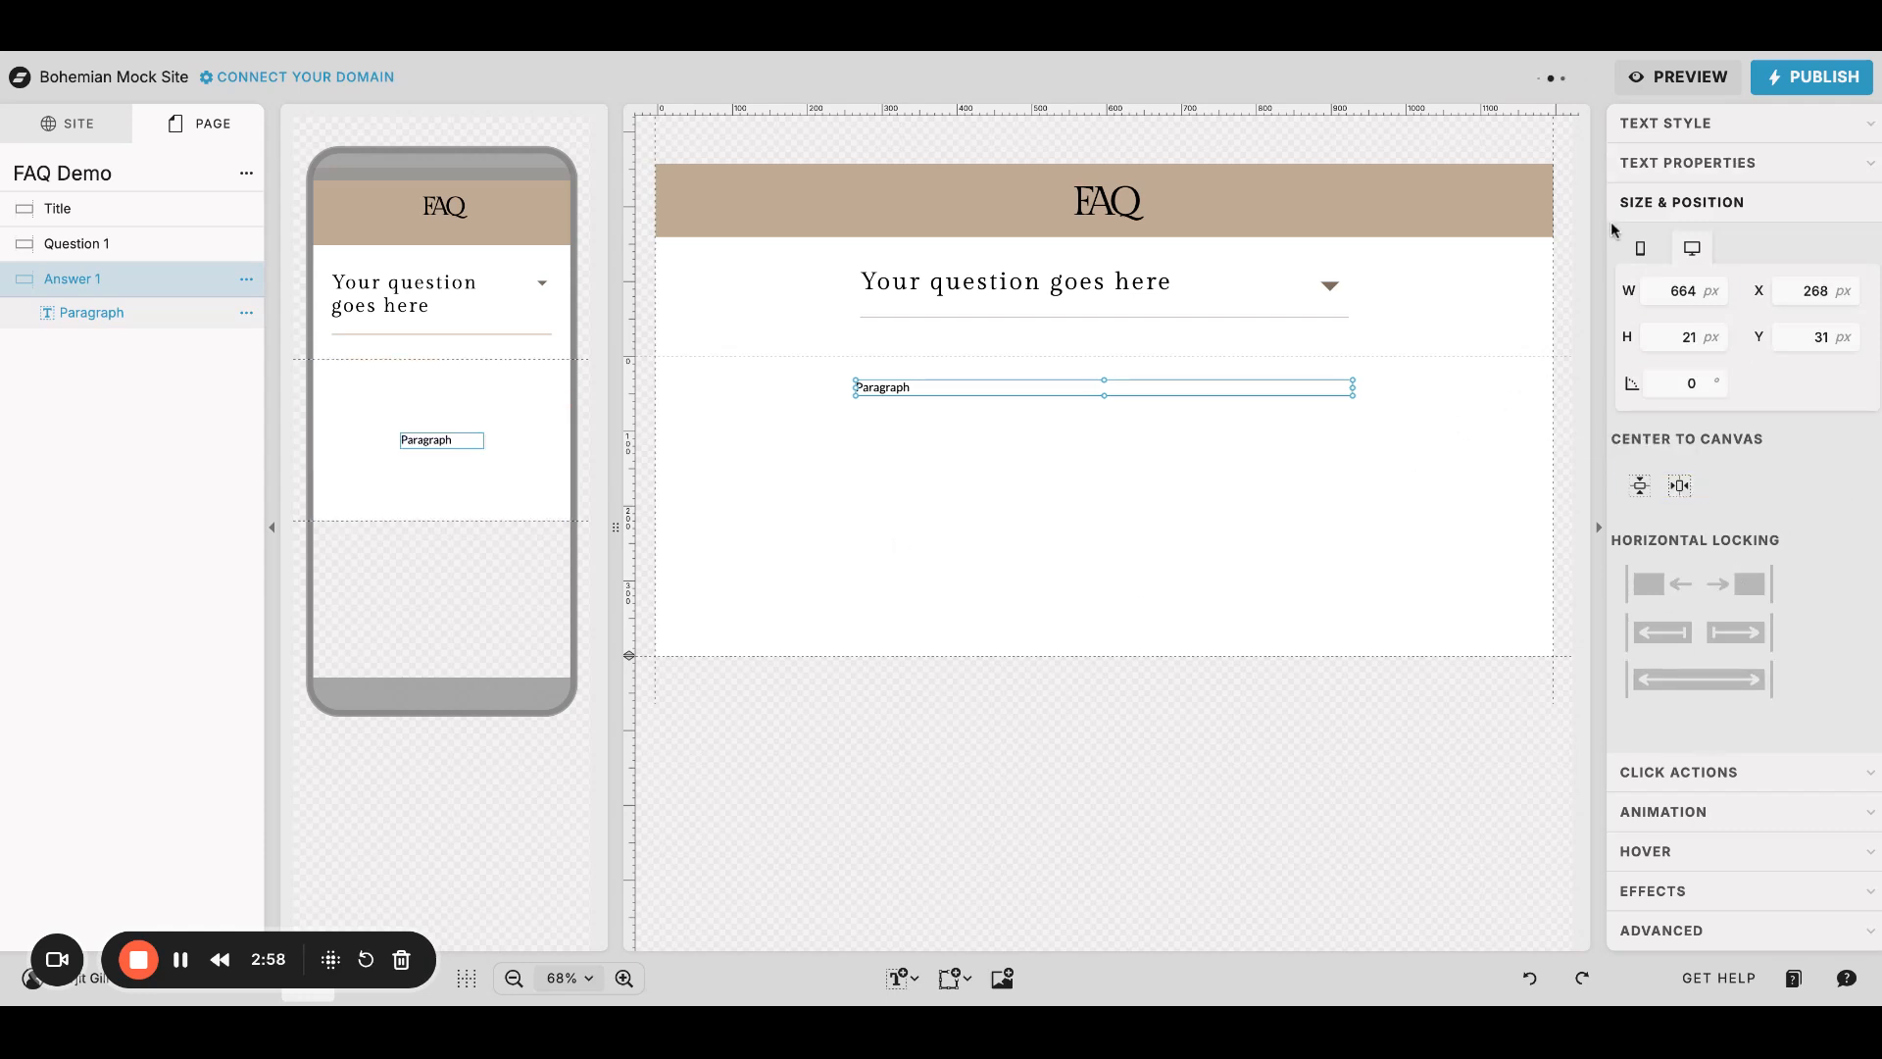
Step: In the mobile layout, place the paragraph about 266 px wide near the top of Answer 1 and shorten the canvas to about 109 px
click(1641, 253)
drag(424, 440, 542, 382)
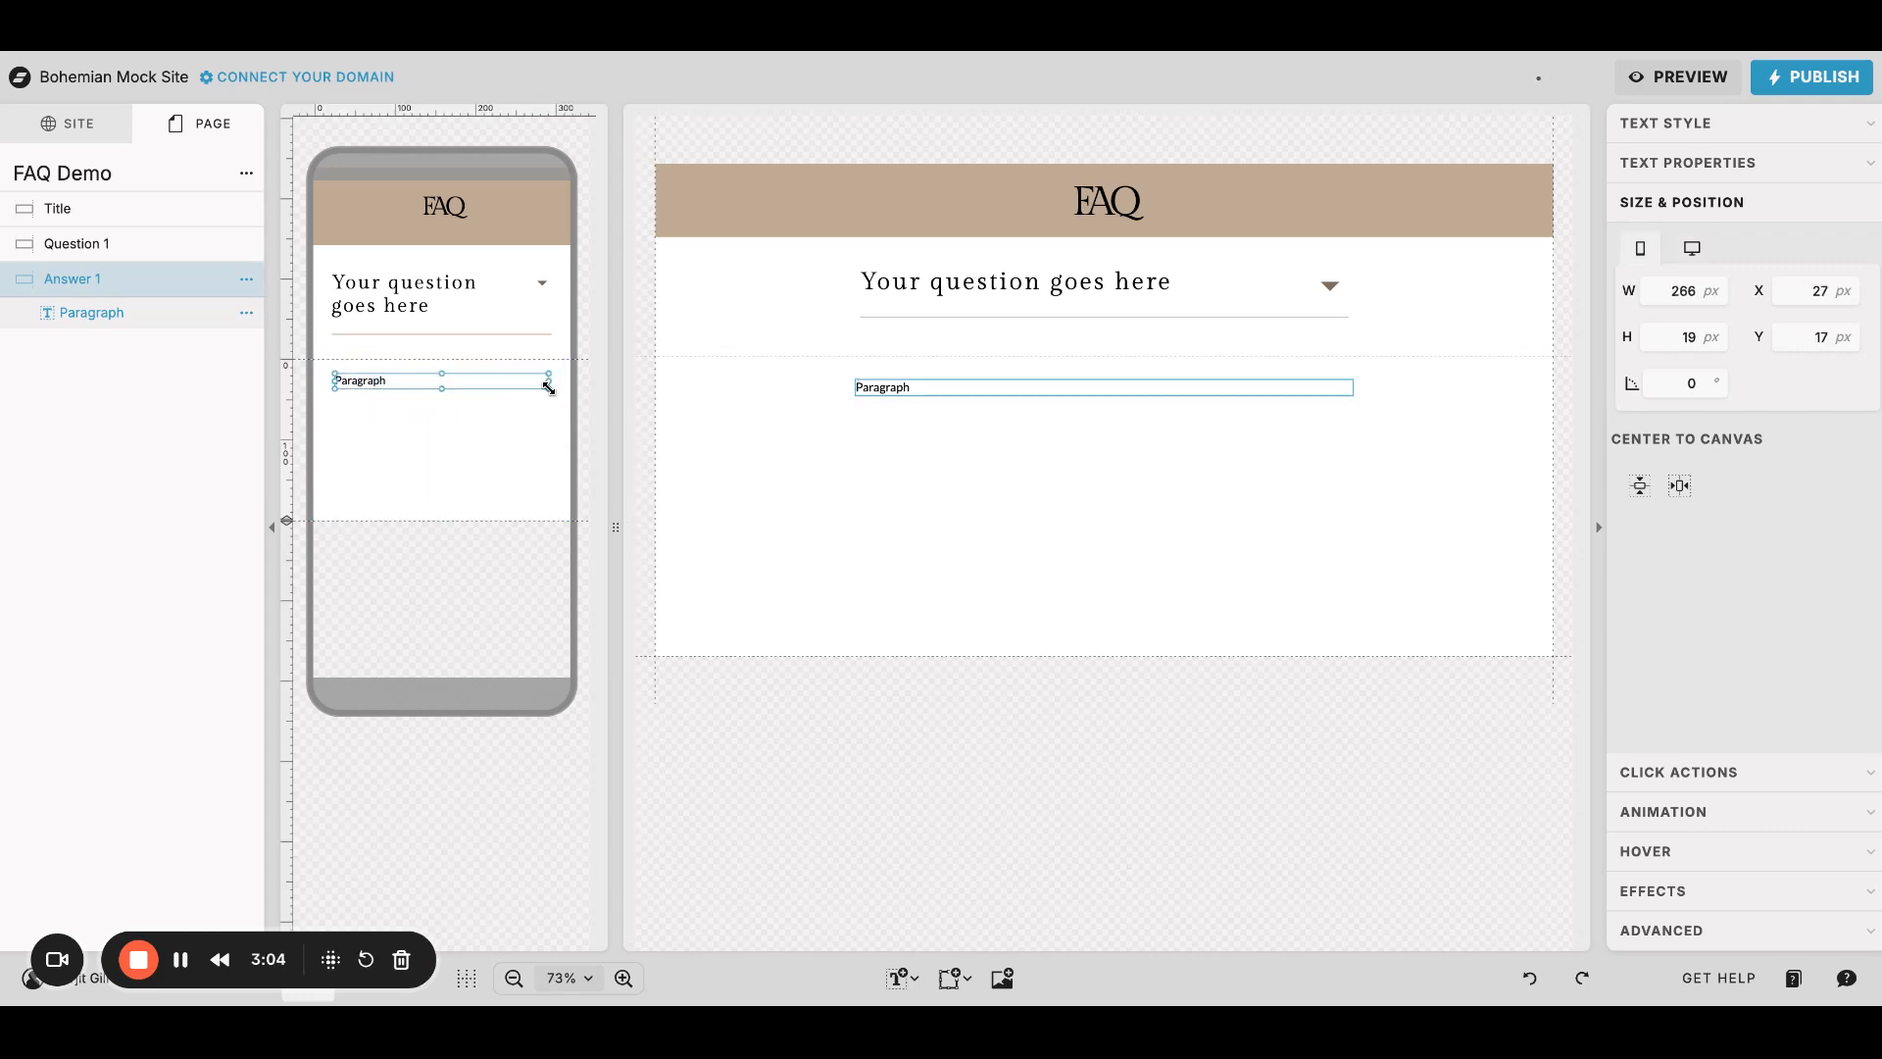
click(485, 446)
drag(287, 521, 297, 419)
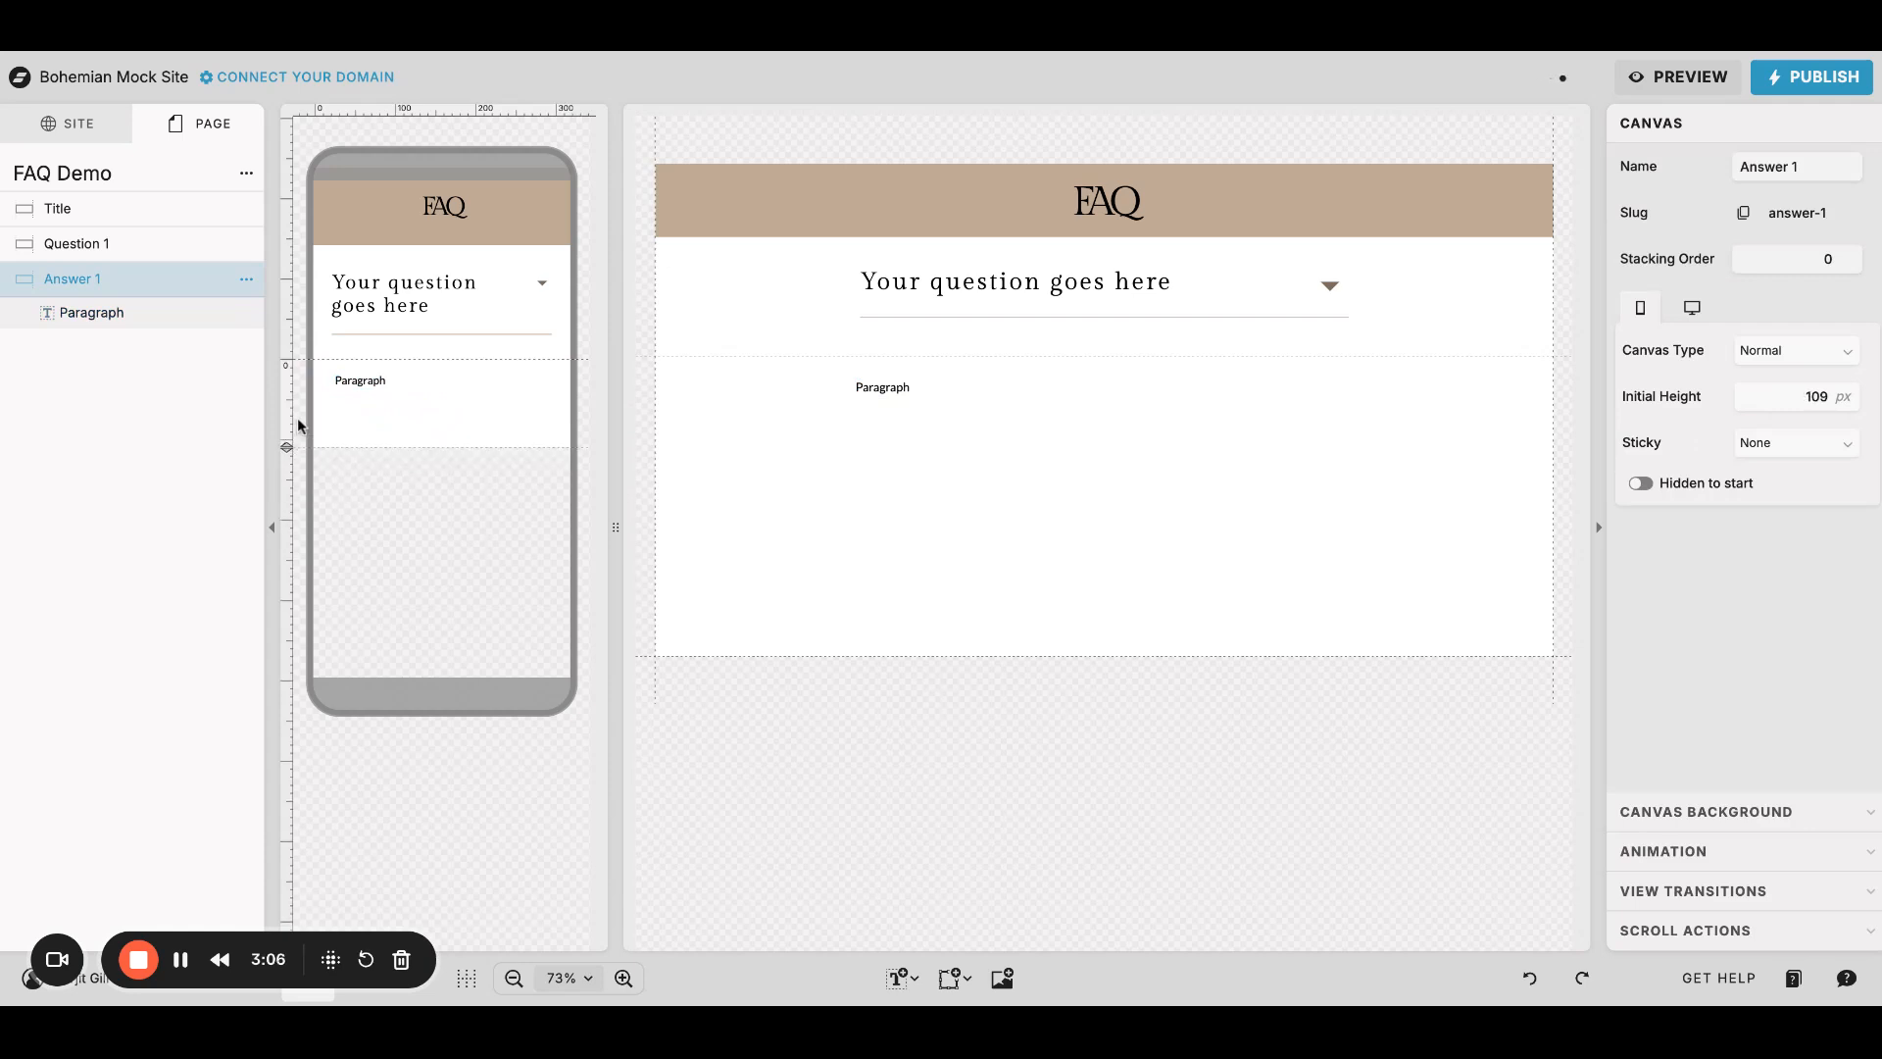
Step: Replace the paragraph text with three lines reading "this will be your answer"
click(387, 381)
double_click(1014, 390)
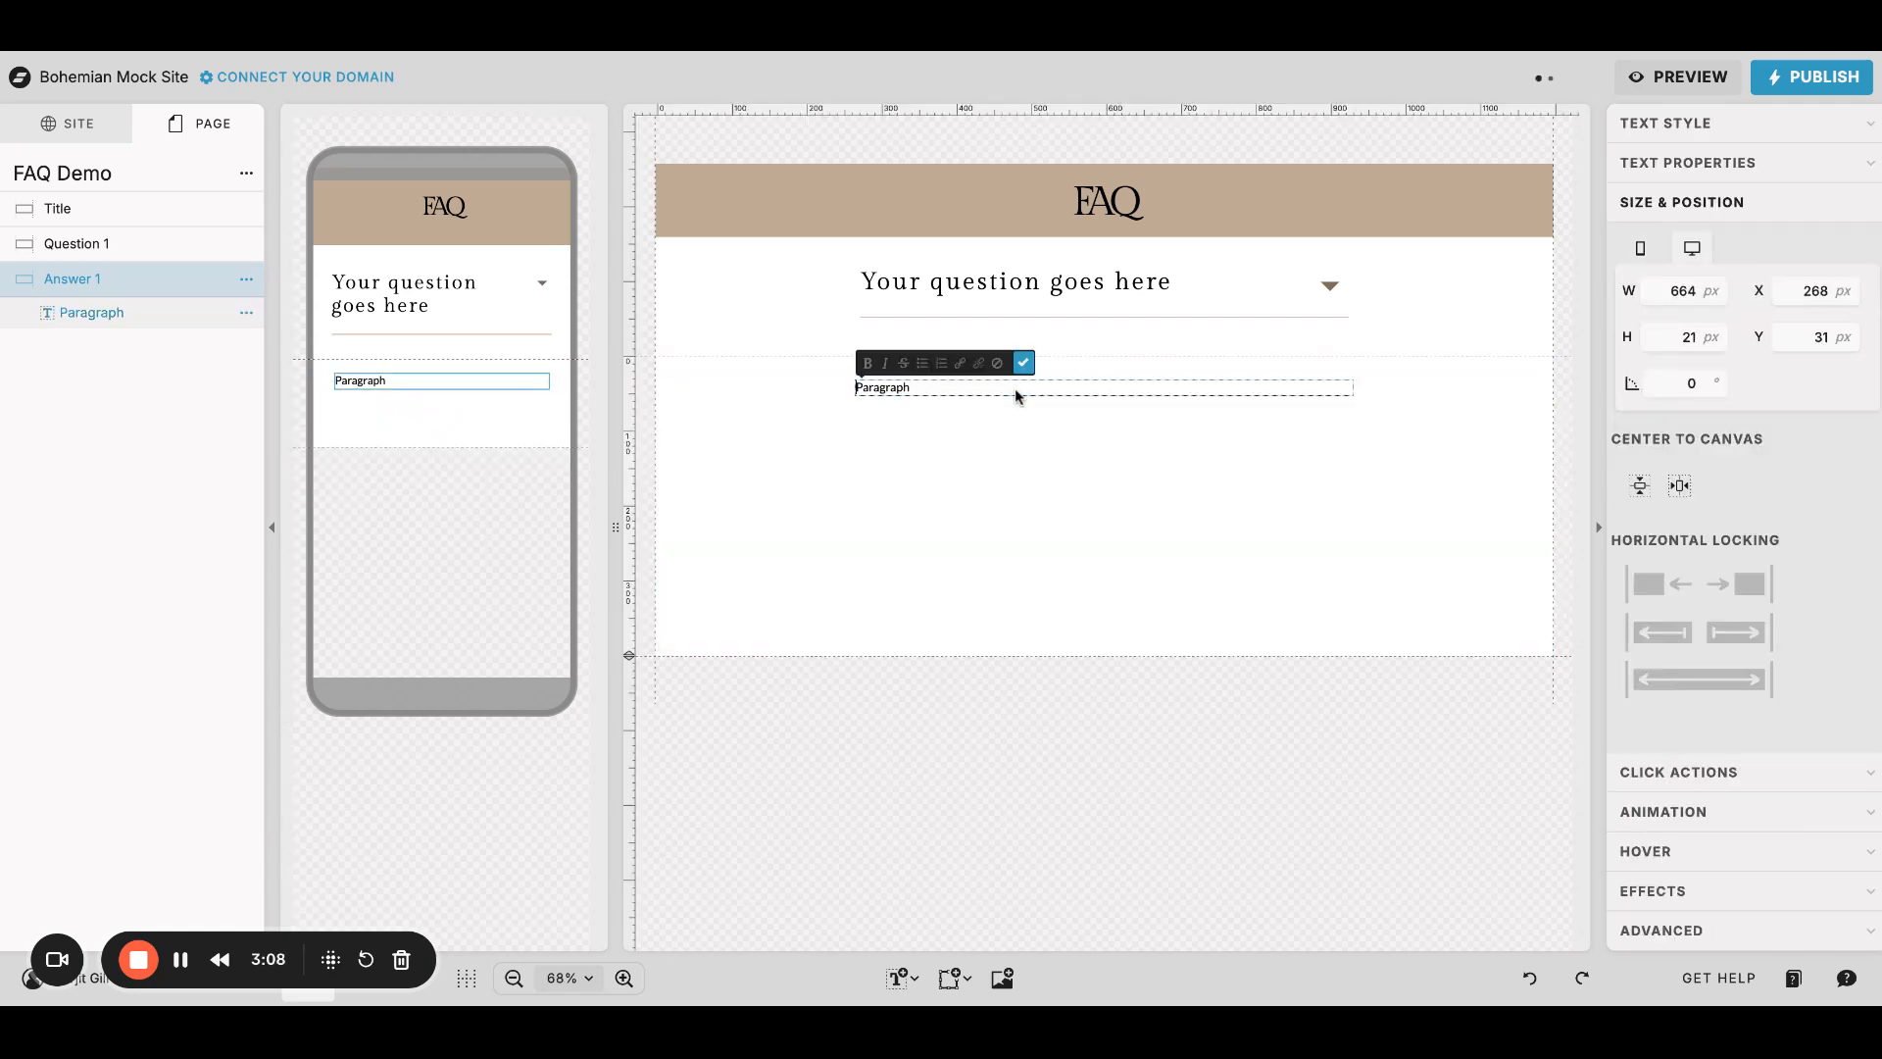
text(thi)
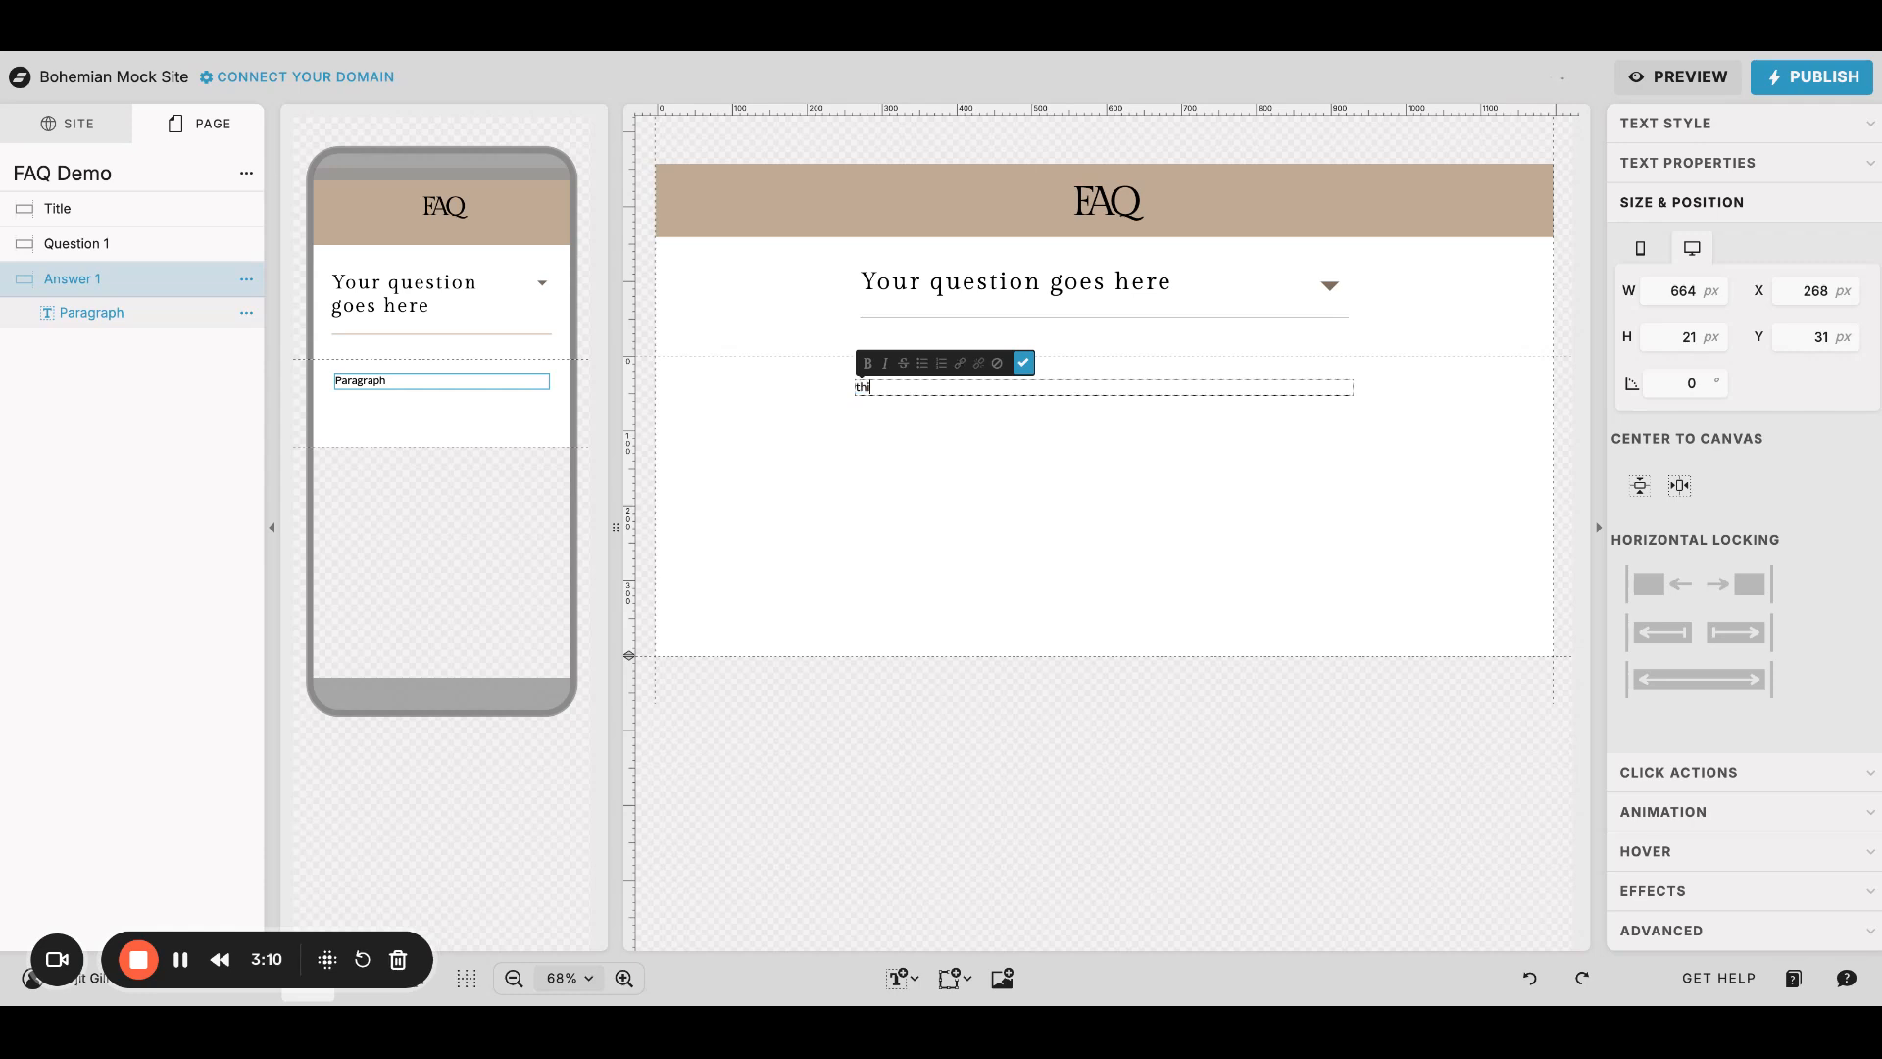
text(s will be your answer)
key(alt+shift+Left)
key(alt+shift+Left)
key(alt+shift+Left)
key(alt+shift+Left)
key(alt+shift+Left)
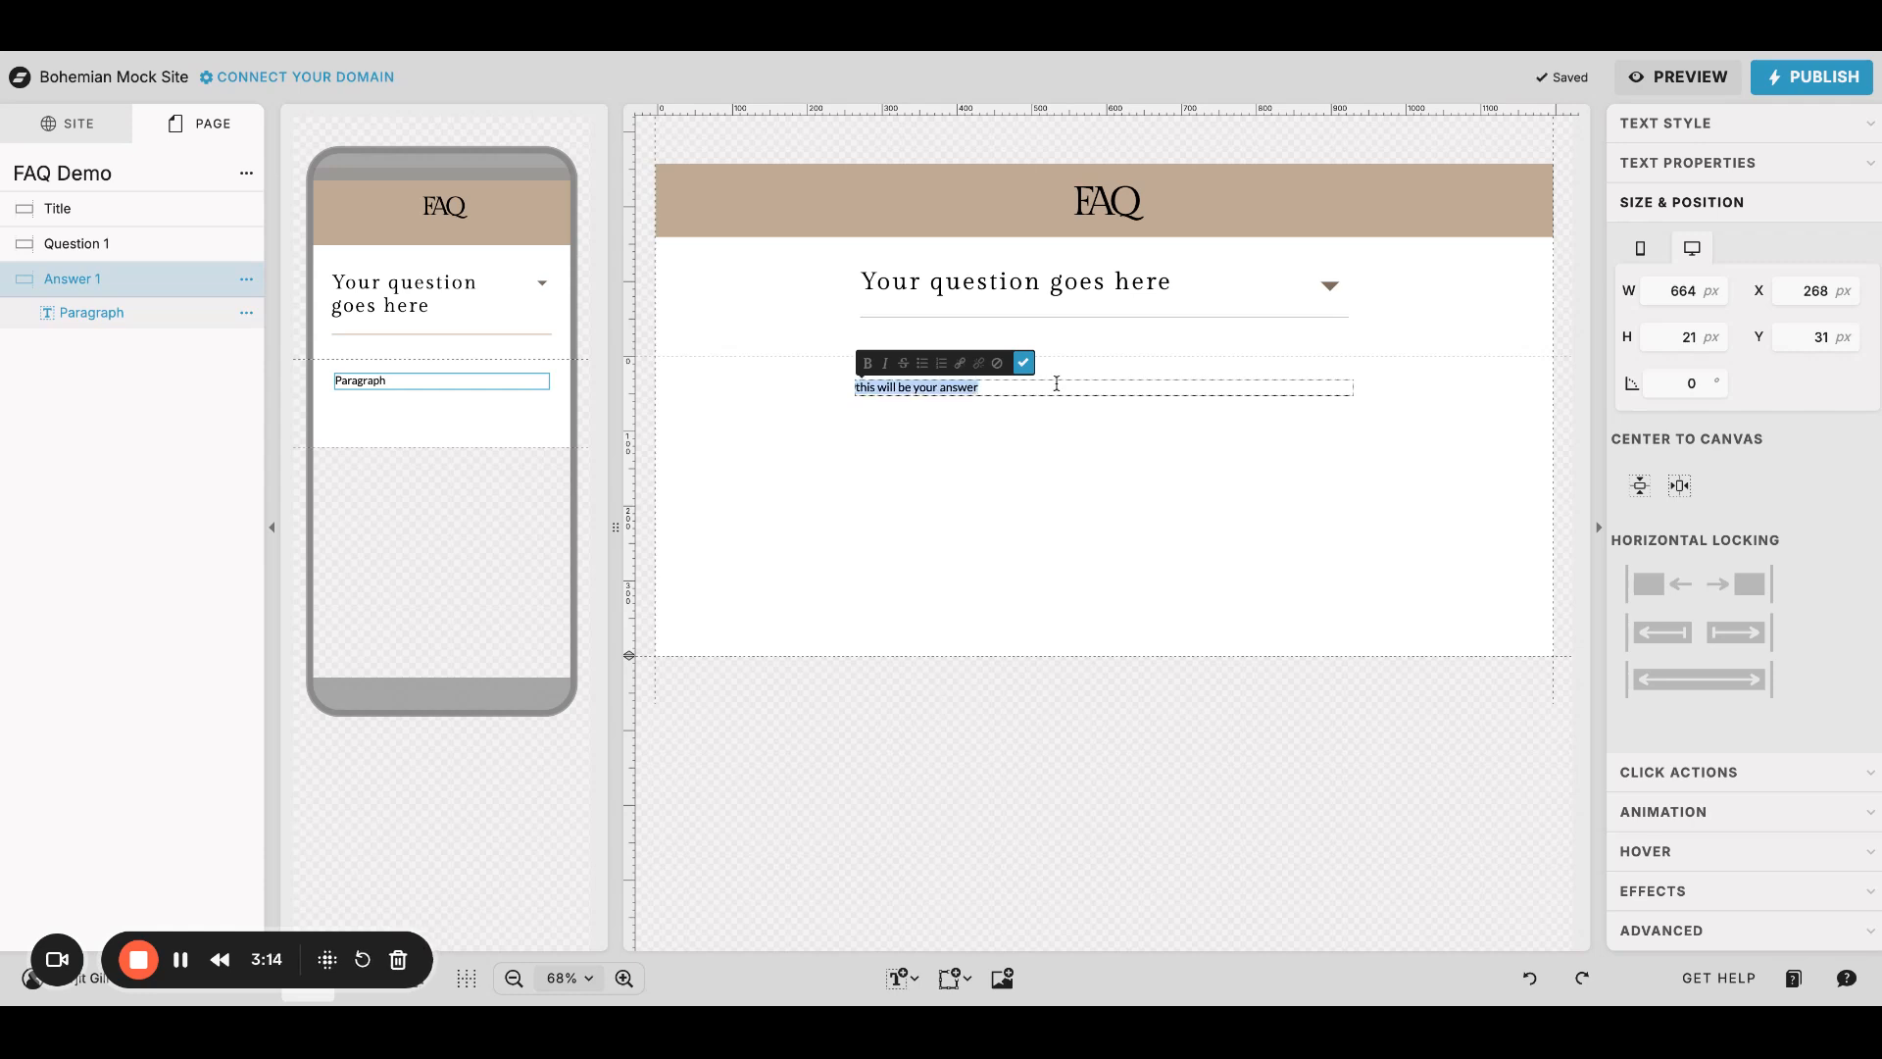
key(Right)
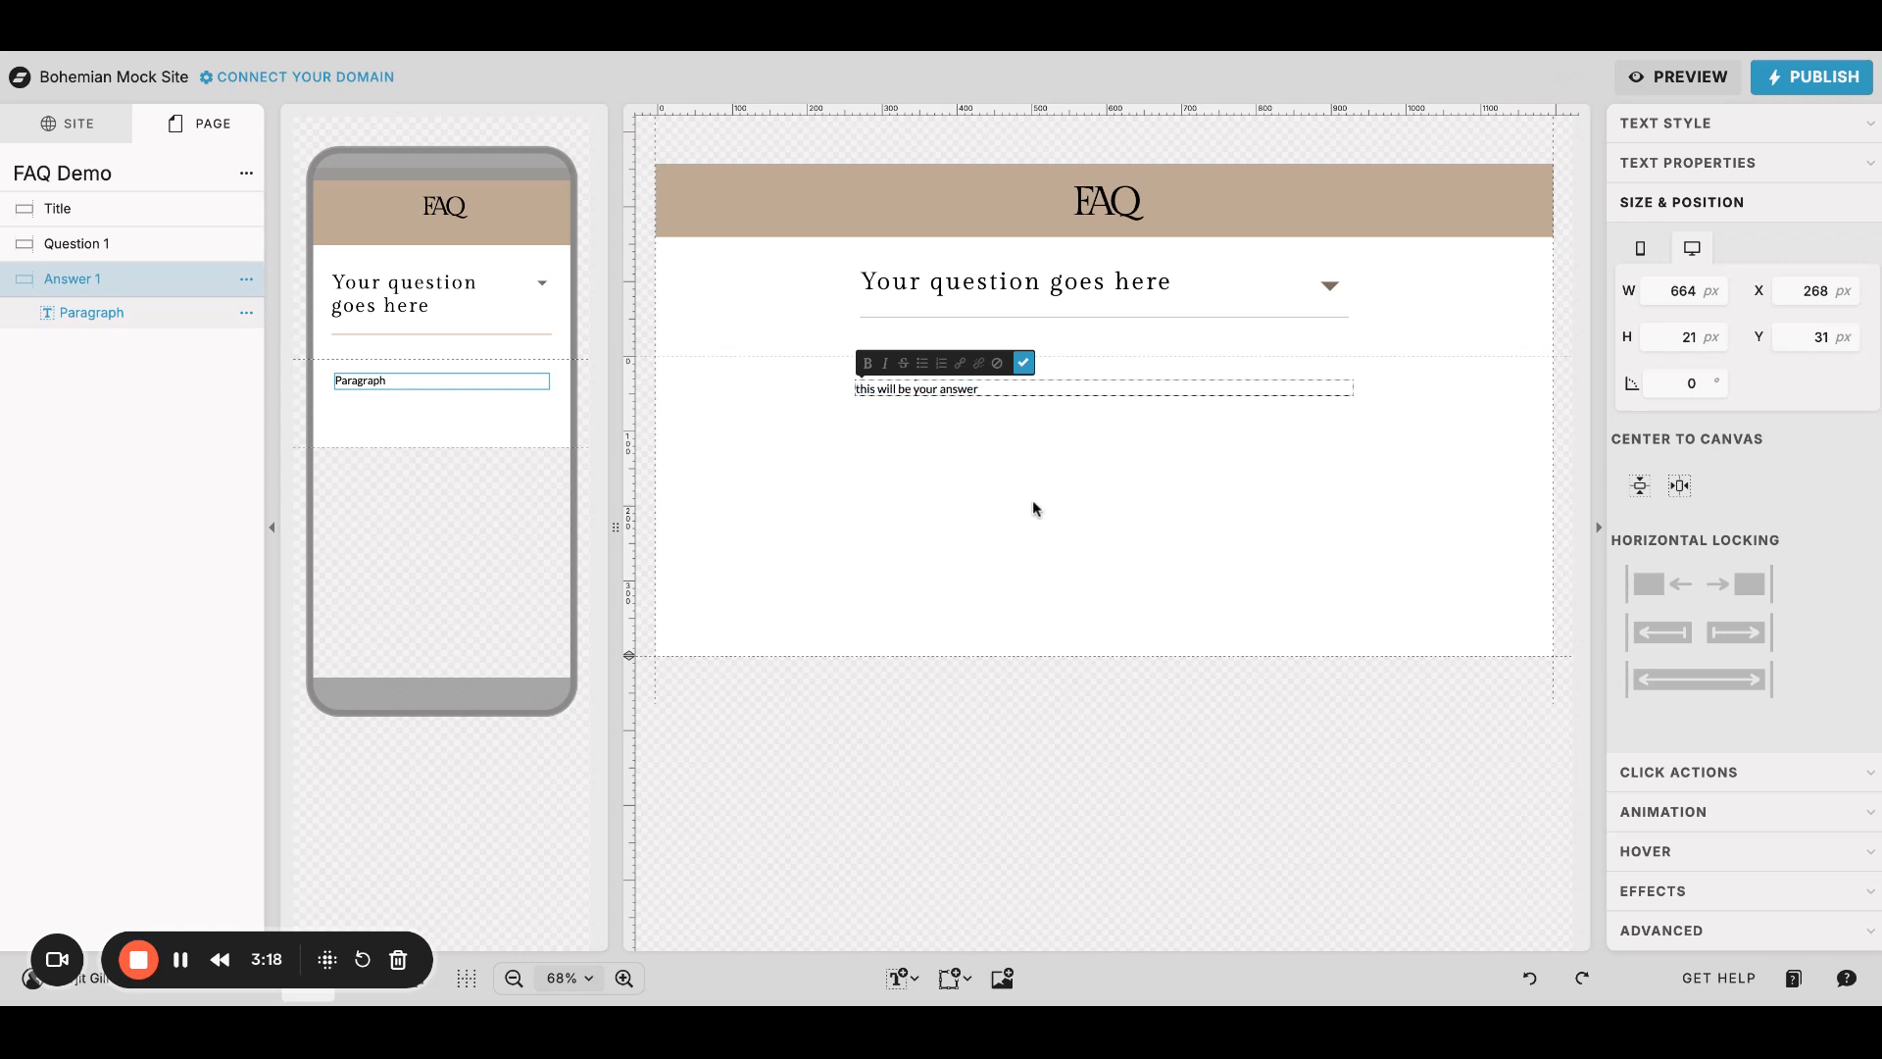
click(1022, 531)
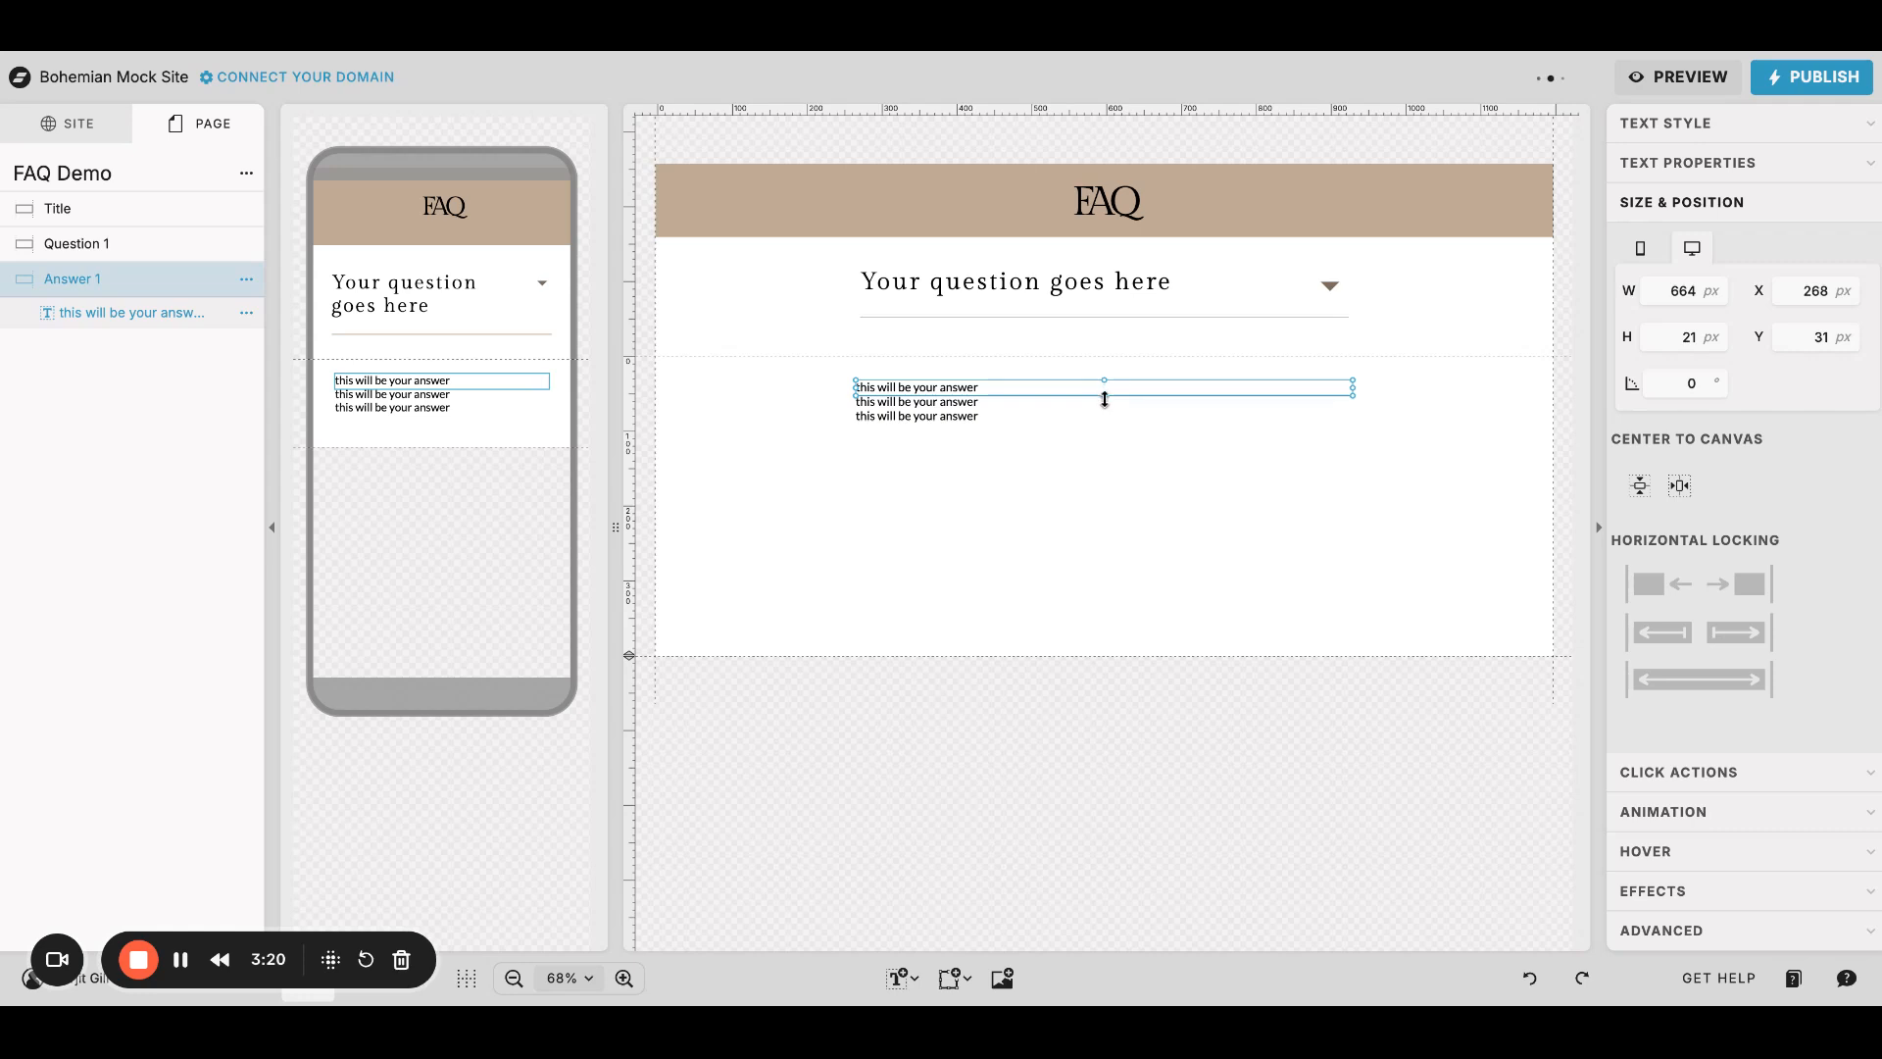
Step: Shorten the Answer 1 canvas to about 88 px high on mobile and about 133 px on desktop
click(443, 412)
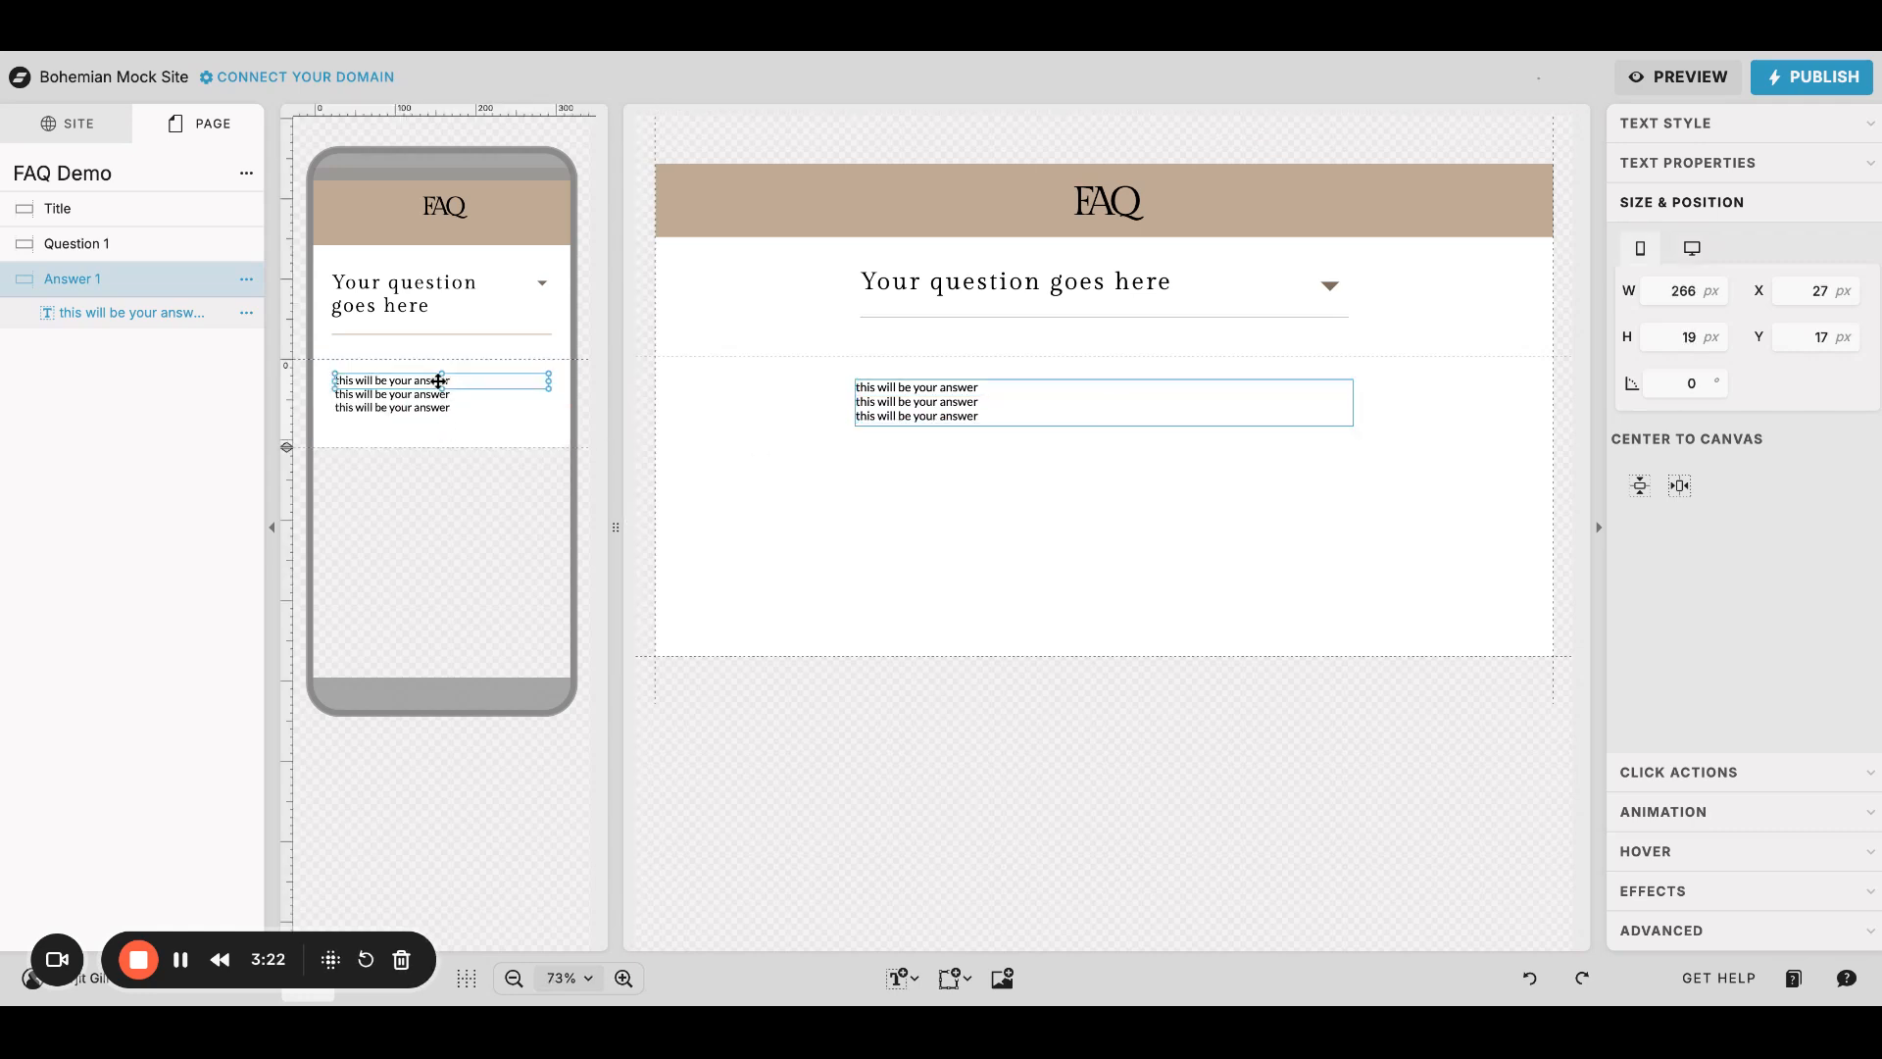
click(415, 424)
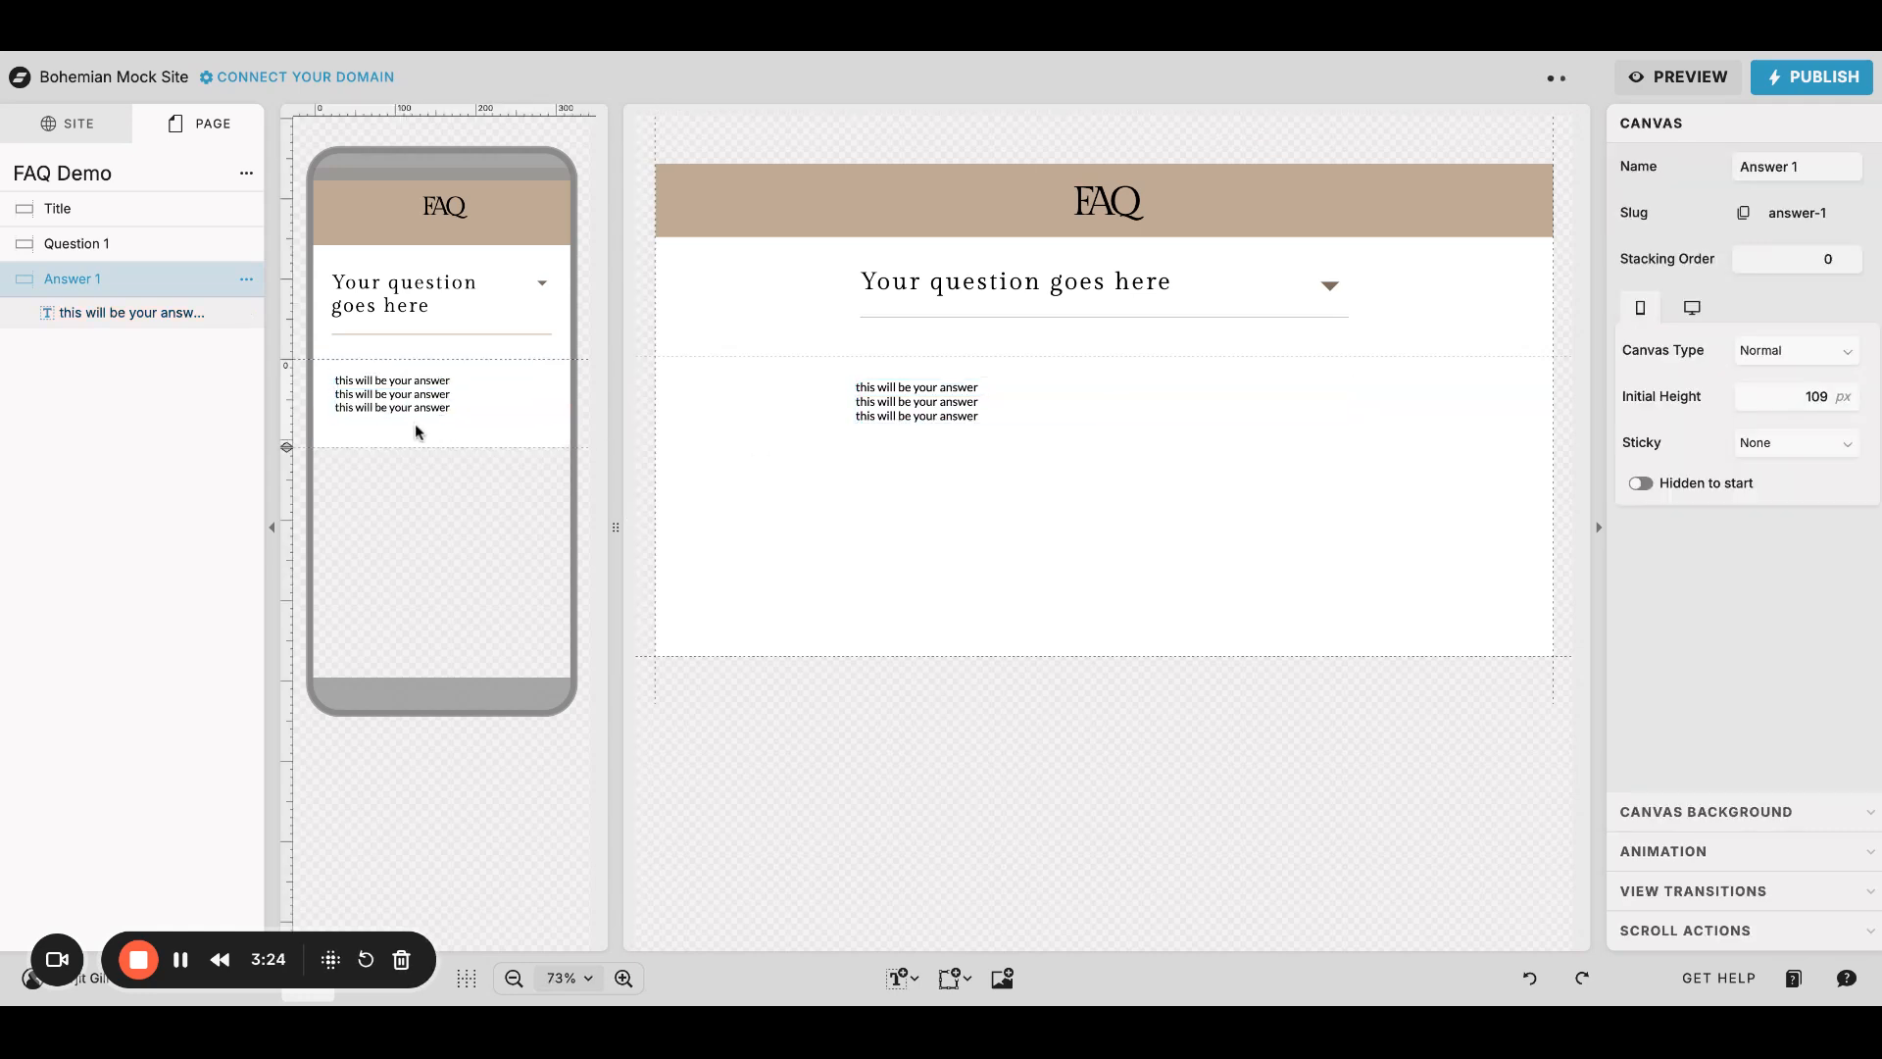
drag(288, 447, 291, 424)
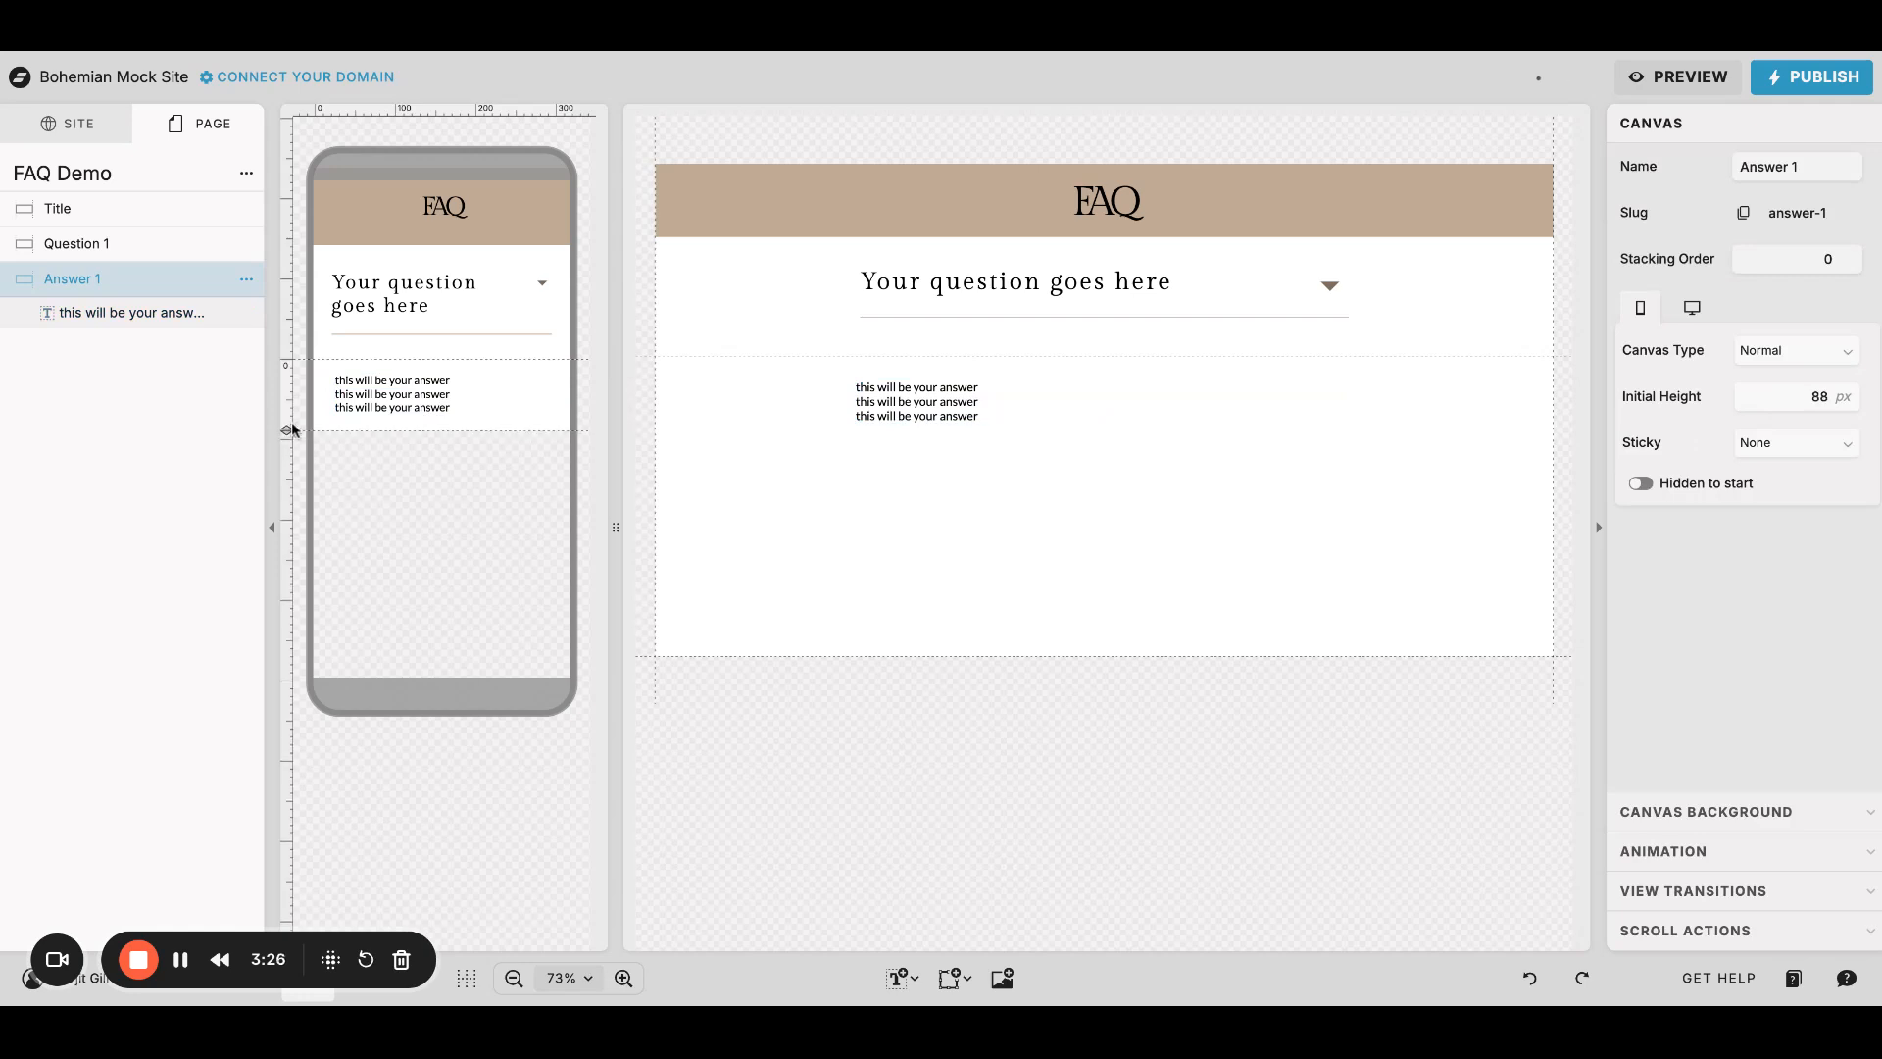
click(737, 449)
drag(630, 653, 697, 370)
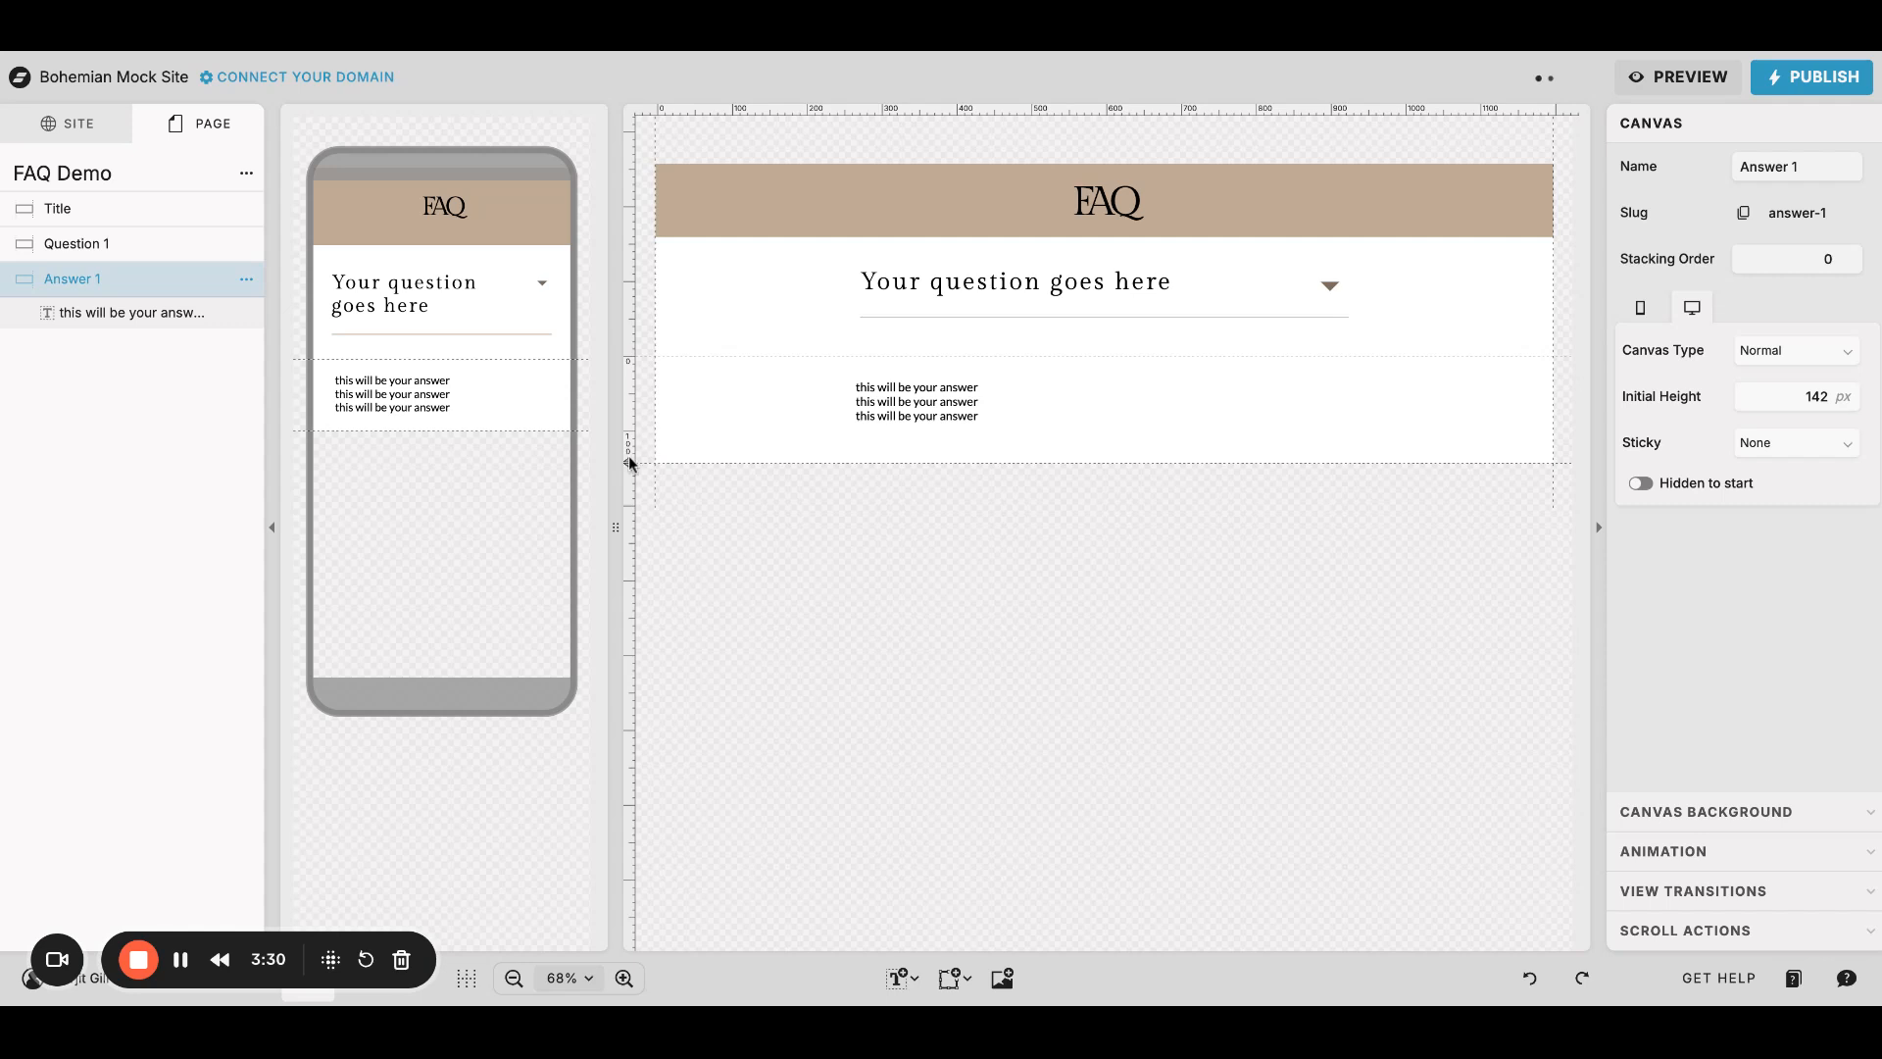
drag(628, 462, 630, 454)
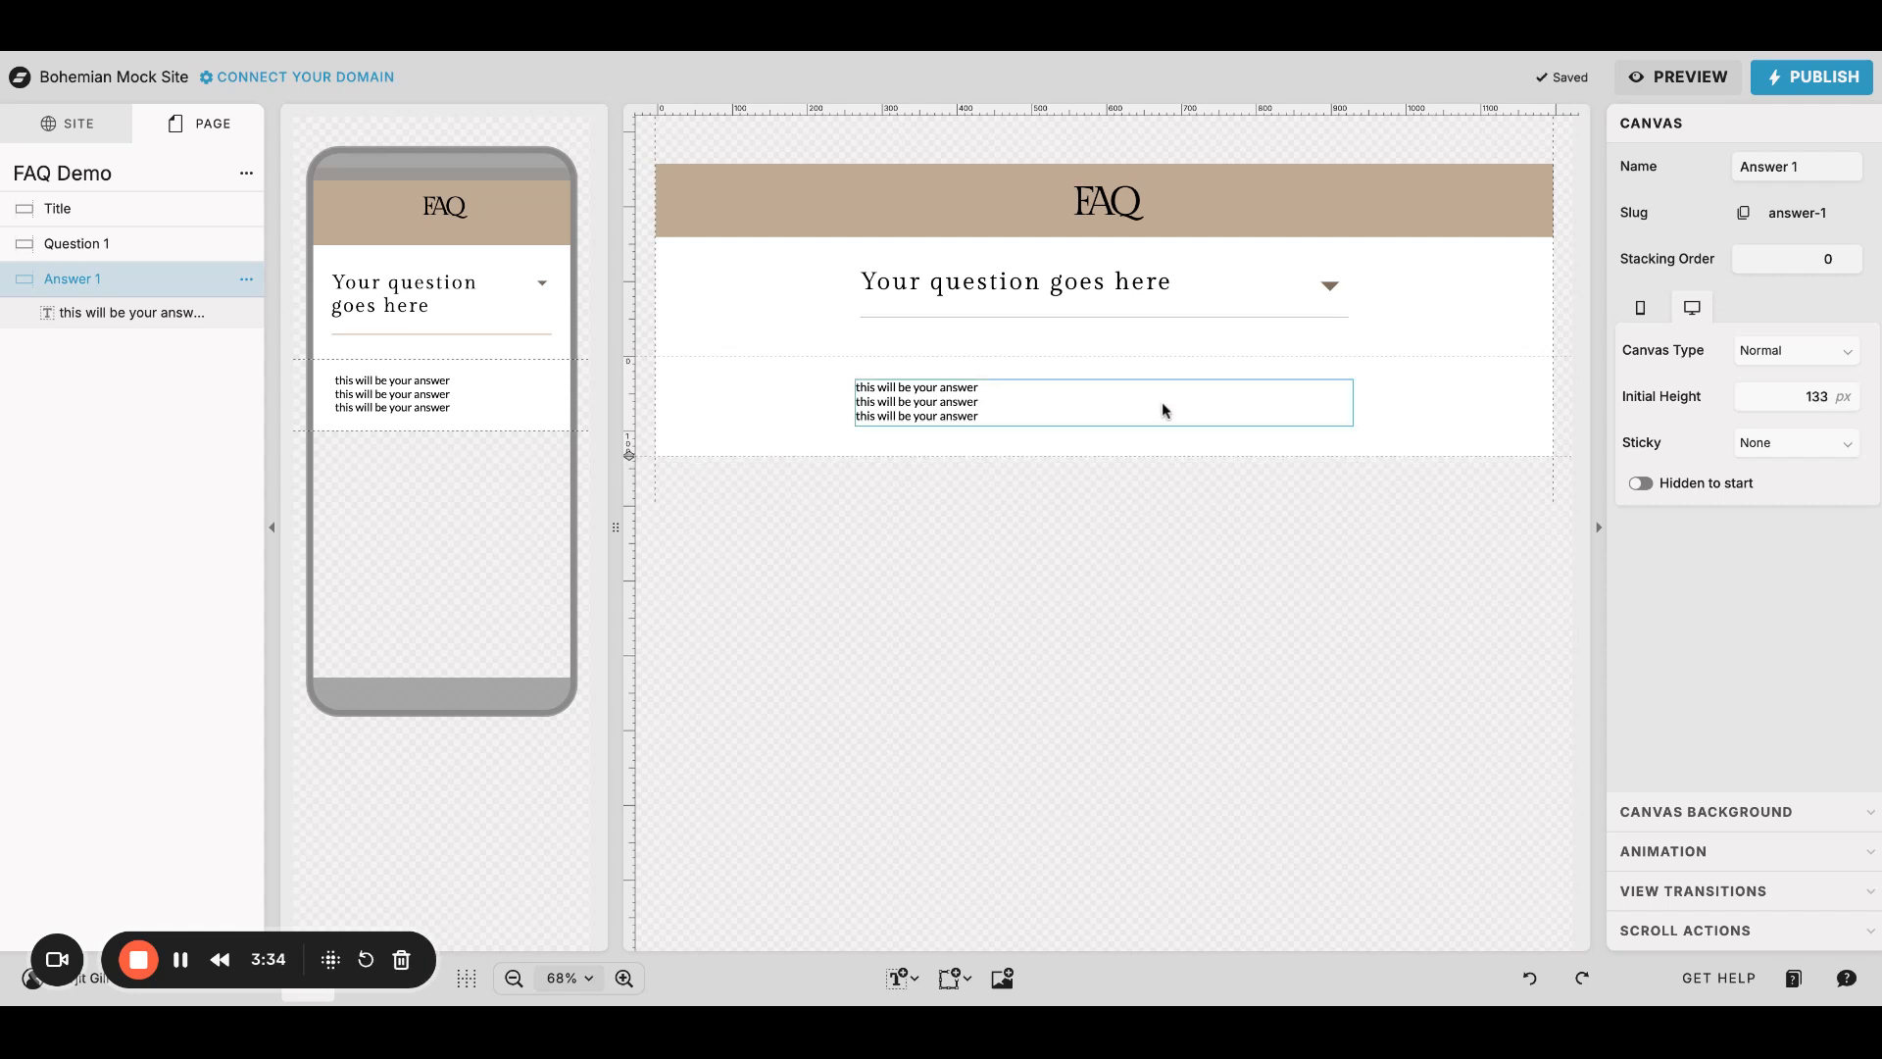
Step: Reduce the desktop heights of the Question 1 canvas to about 122 px and the Answer 1 canvas to about 111 px
click(821, 264)
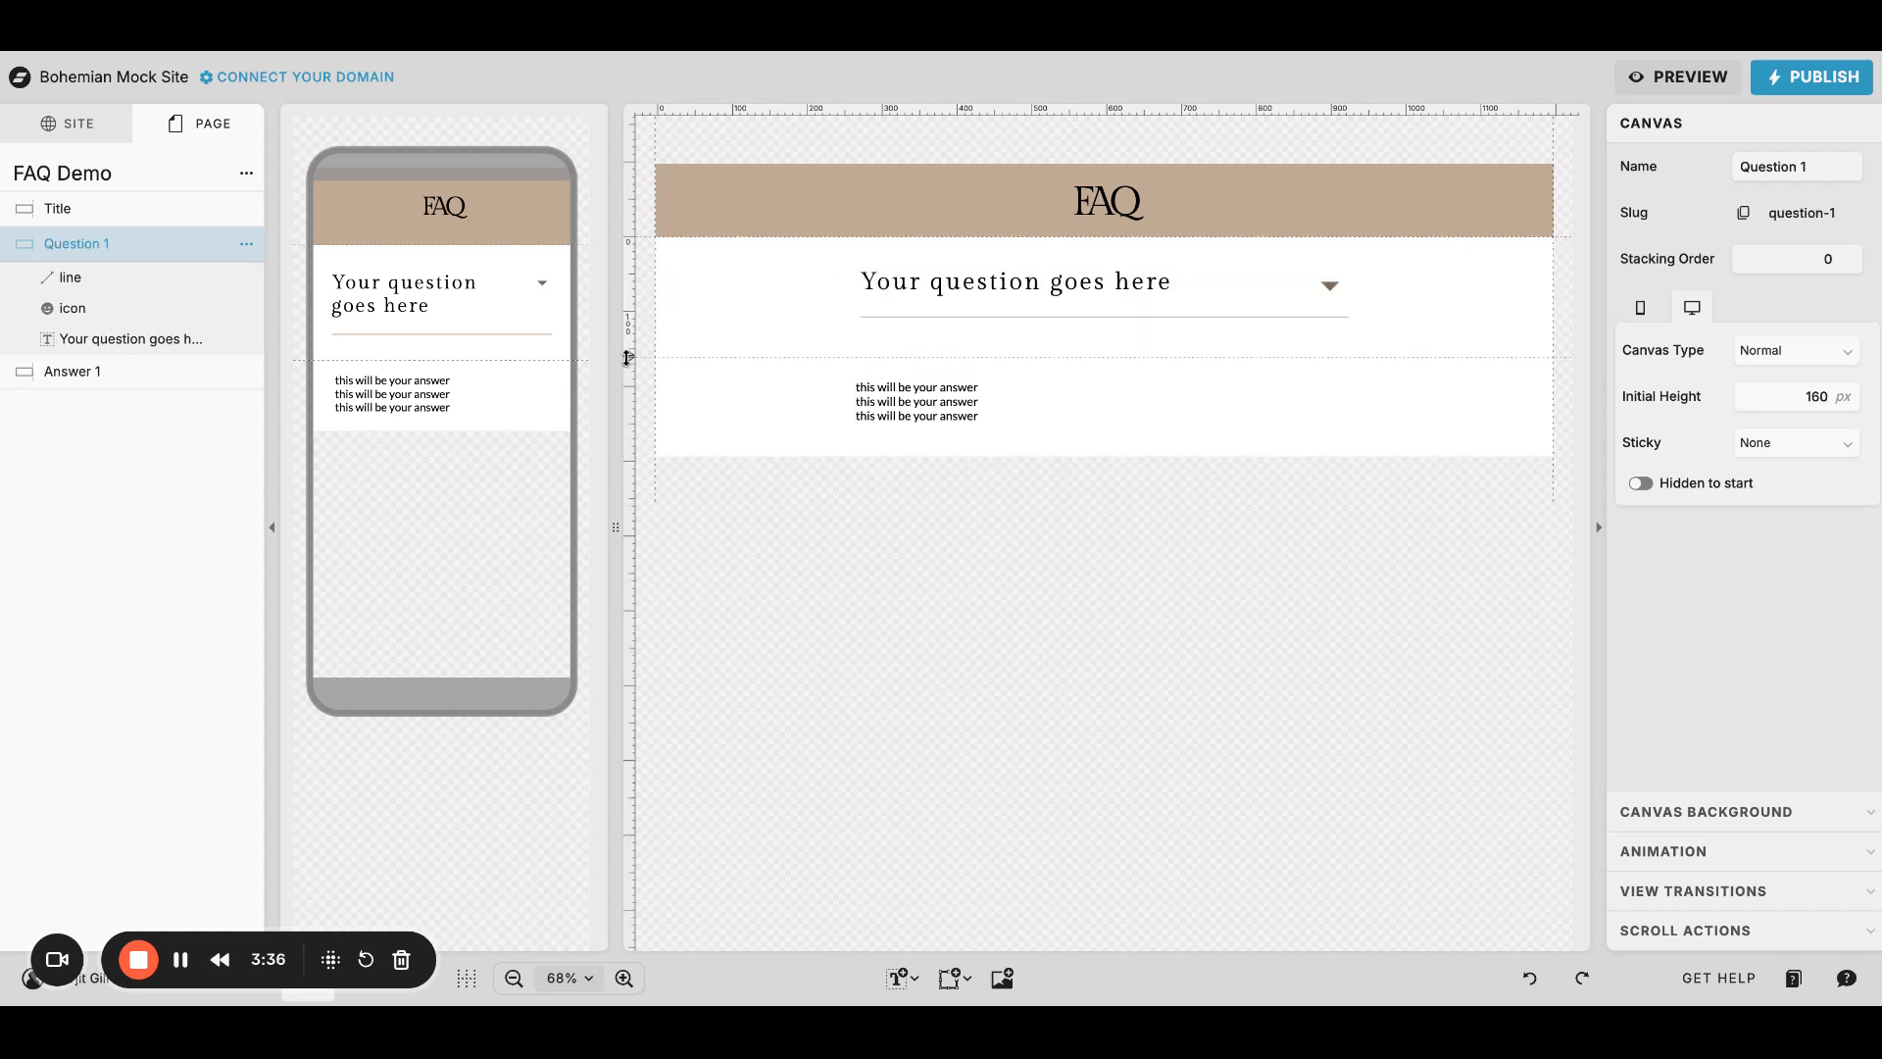
drag(627, 356, 634, 327)
click(680, 352)
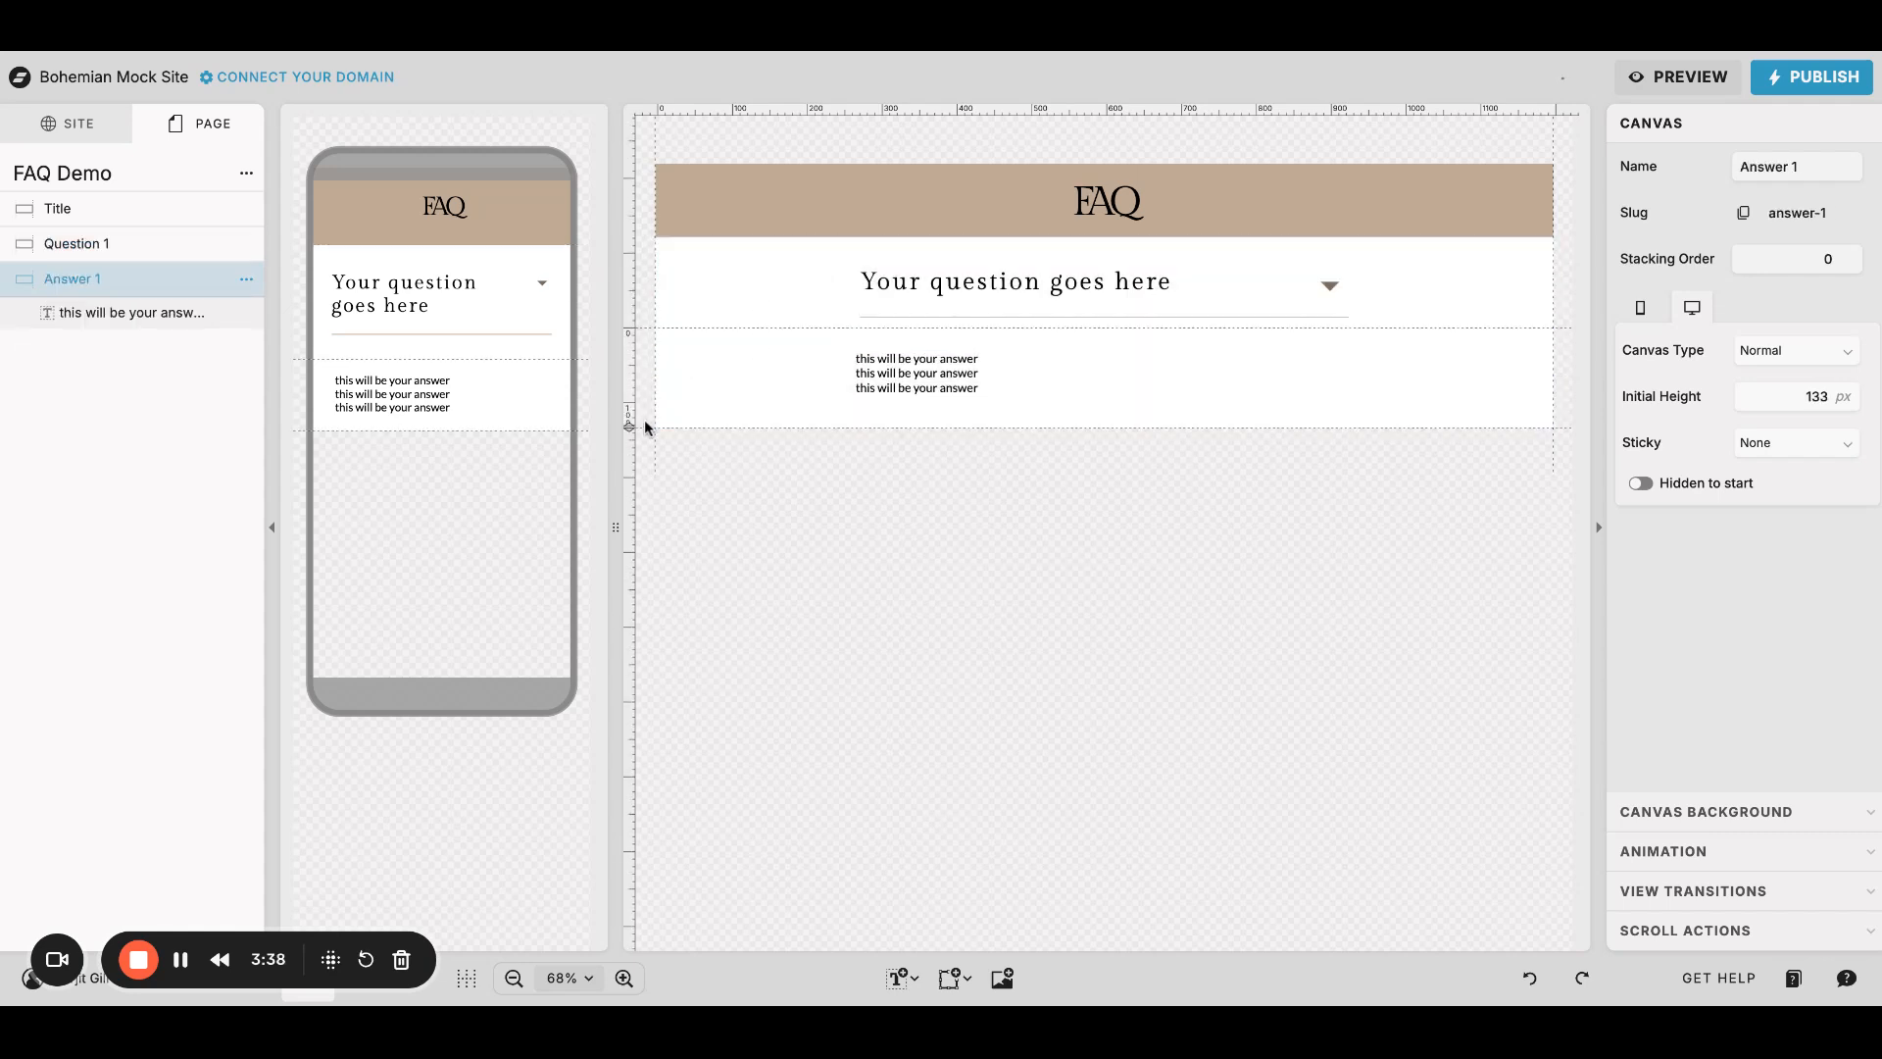
drag(629, 426, 632, 410)
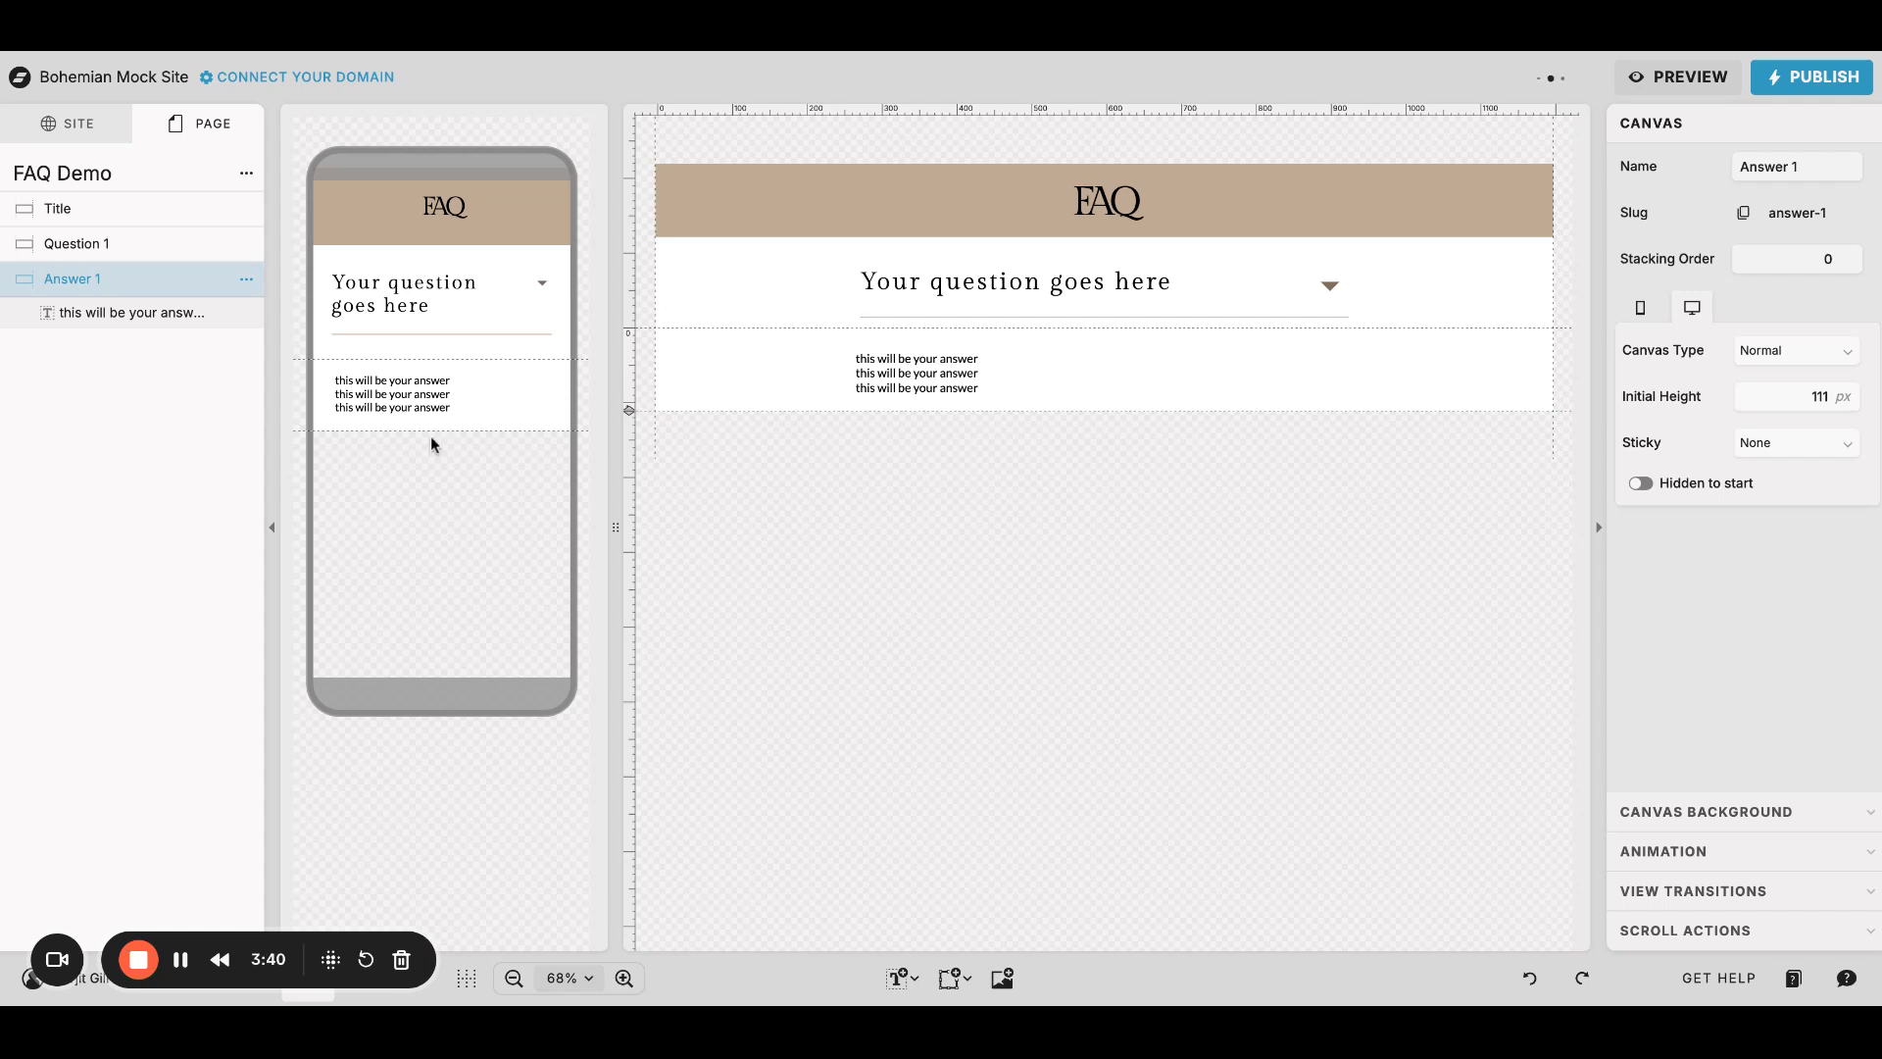
Step: Reduce the mobile height of the Question 1 canvas to about 125 px
click(436, 410)
click(1472, 312)
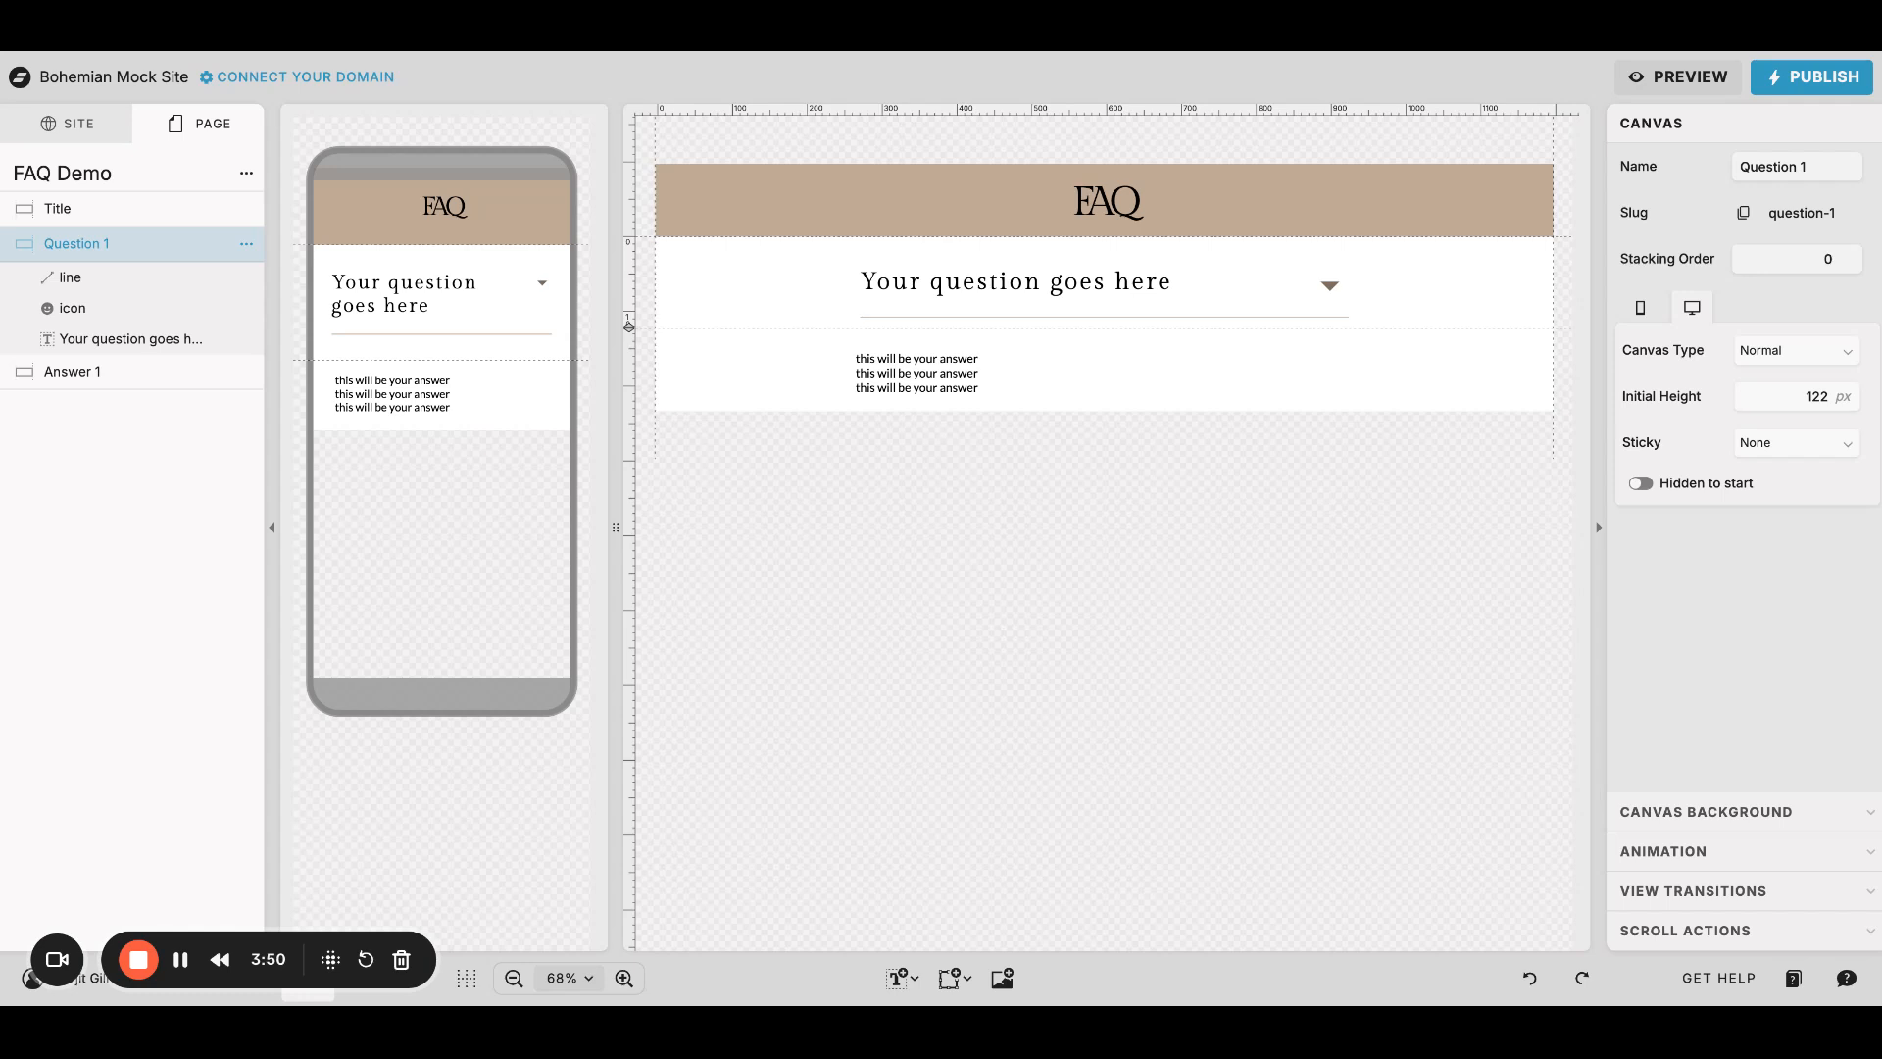
click(439, 339)
drag(286, 360, 286, 343)
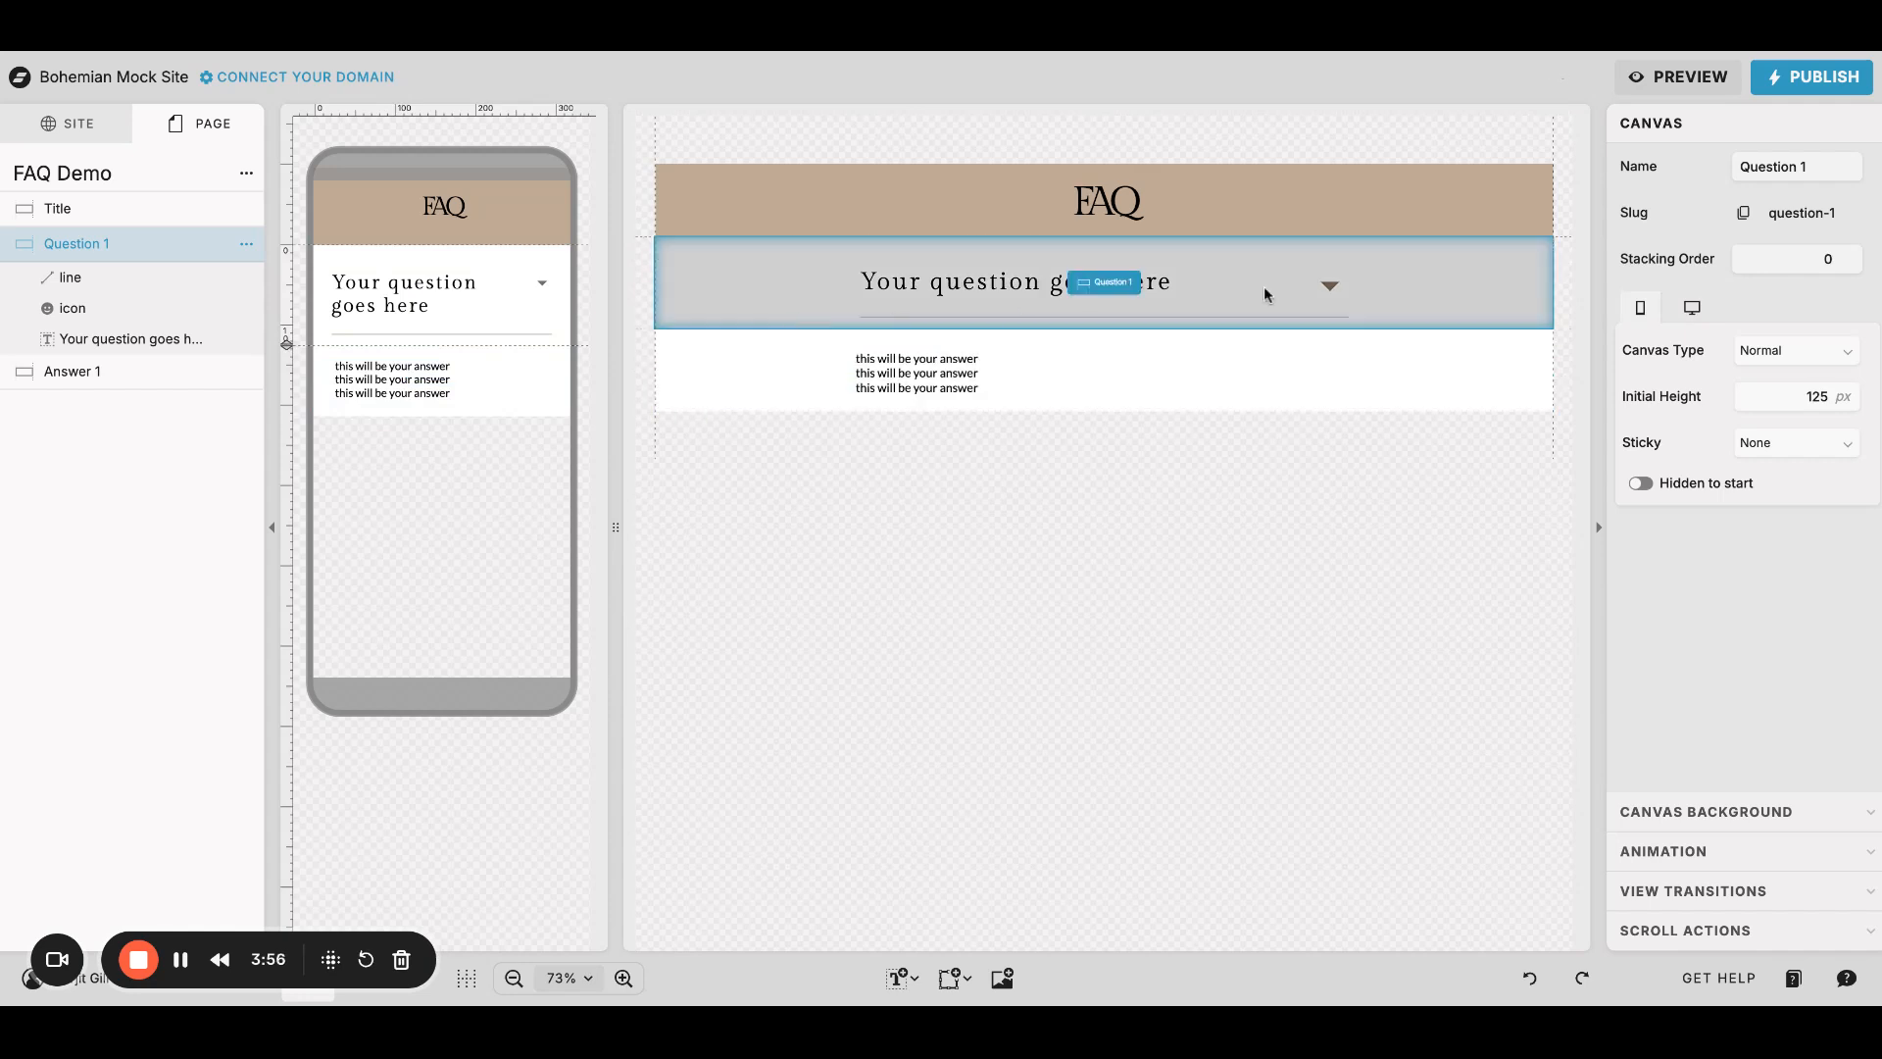
click(1331, 286)
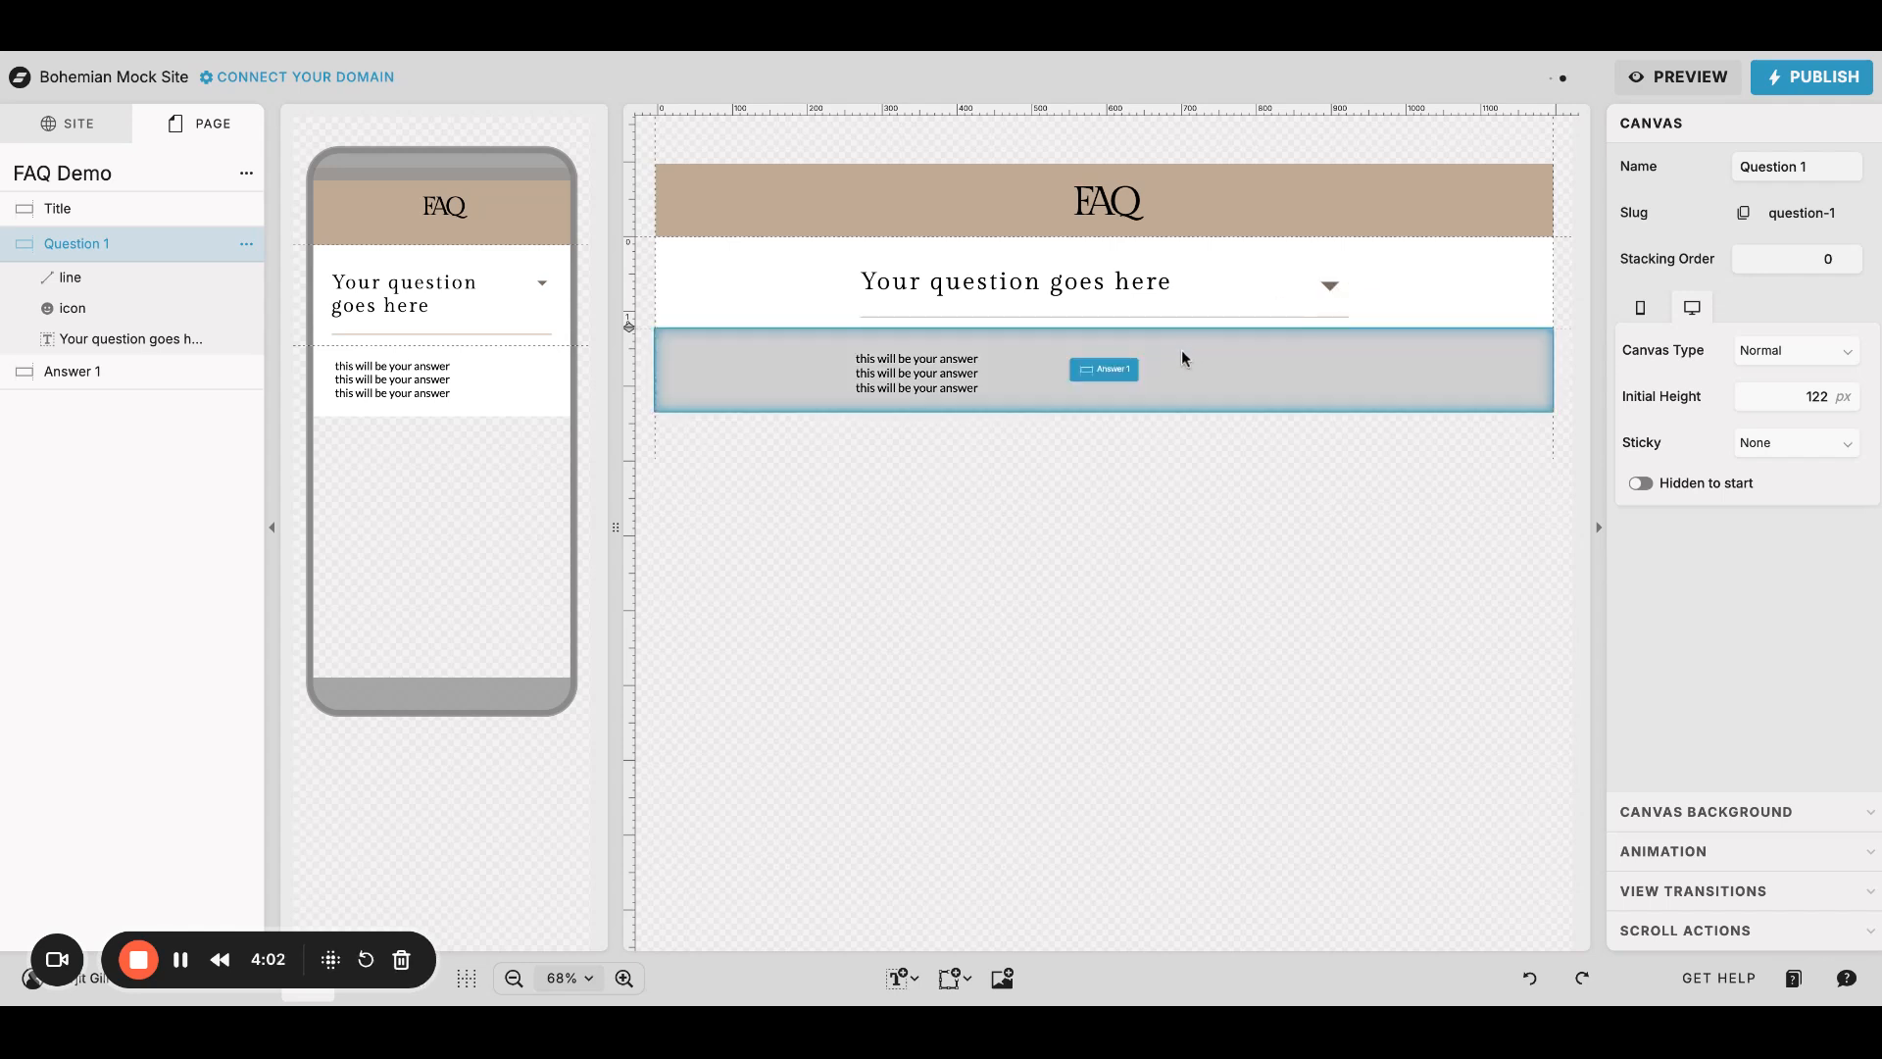
click(1104, 369)
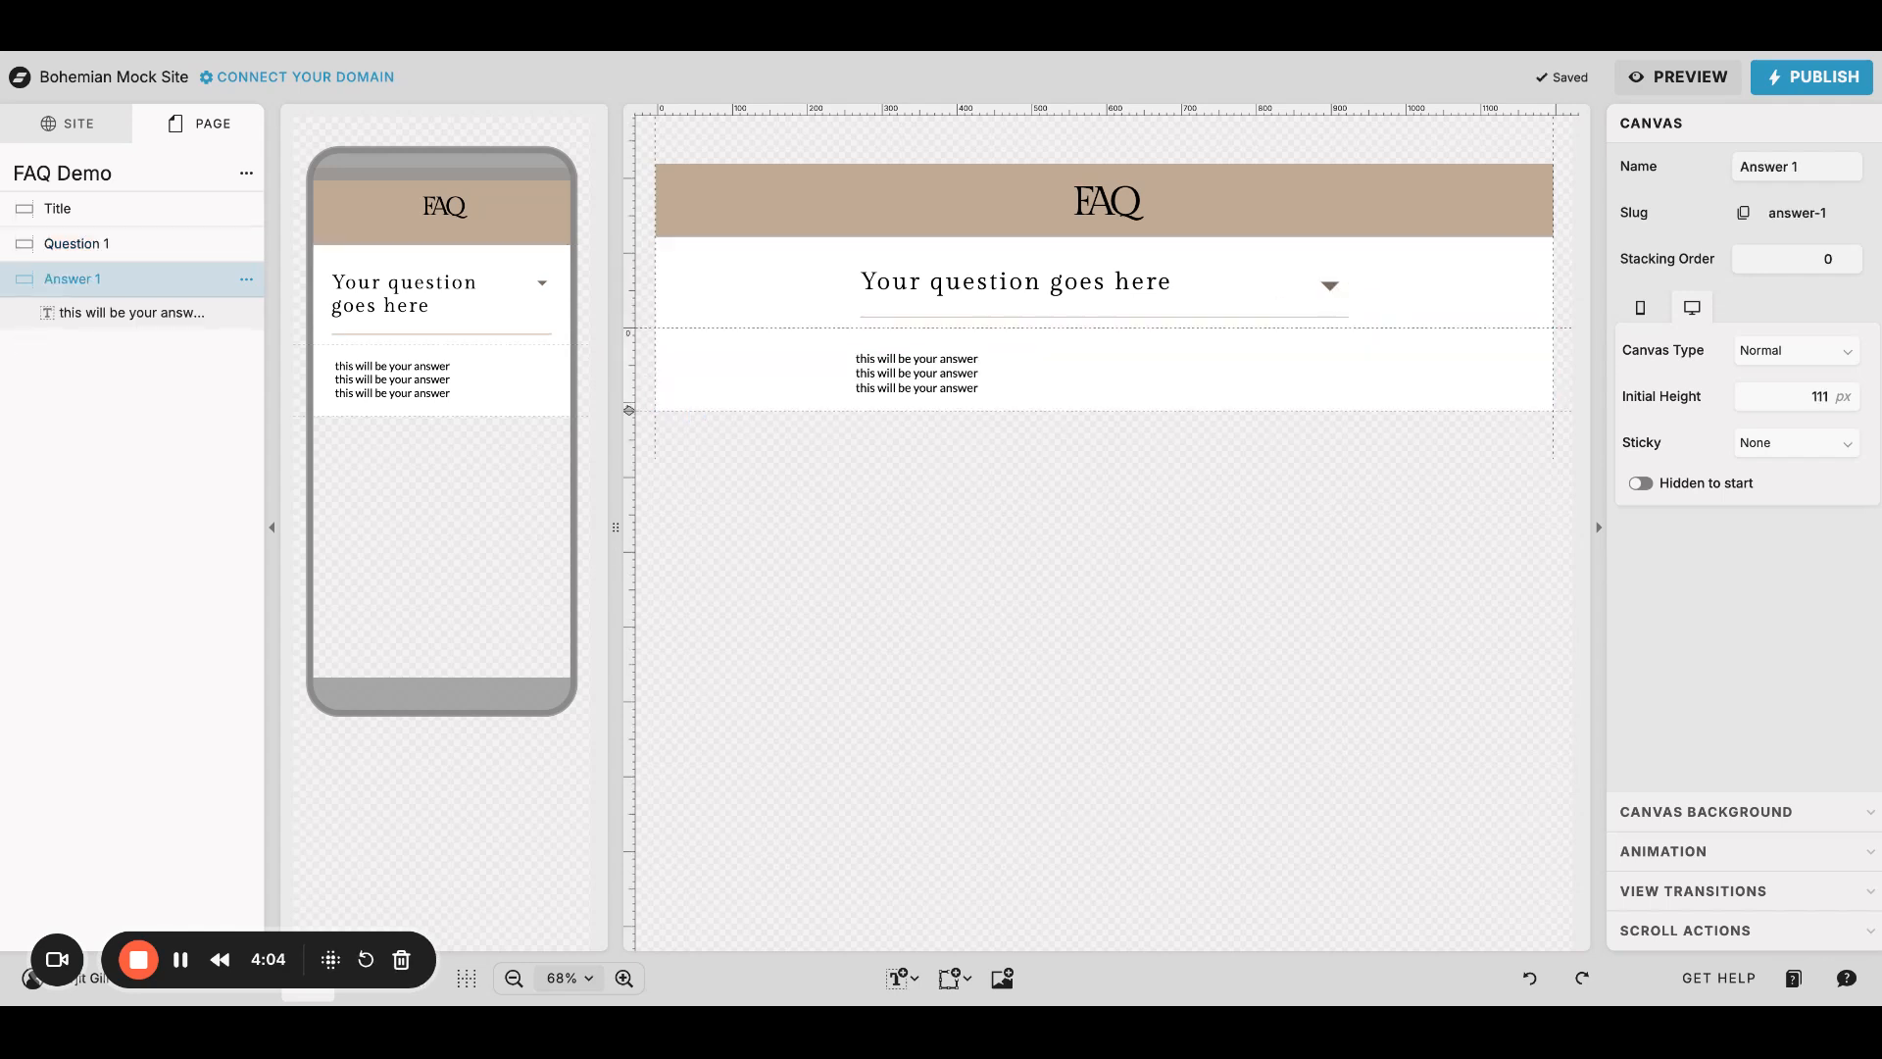
click(1290, 289)
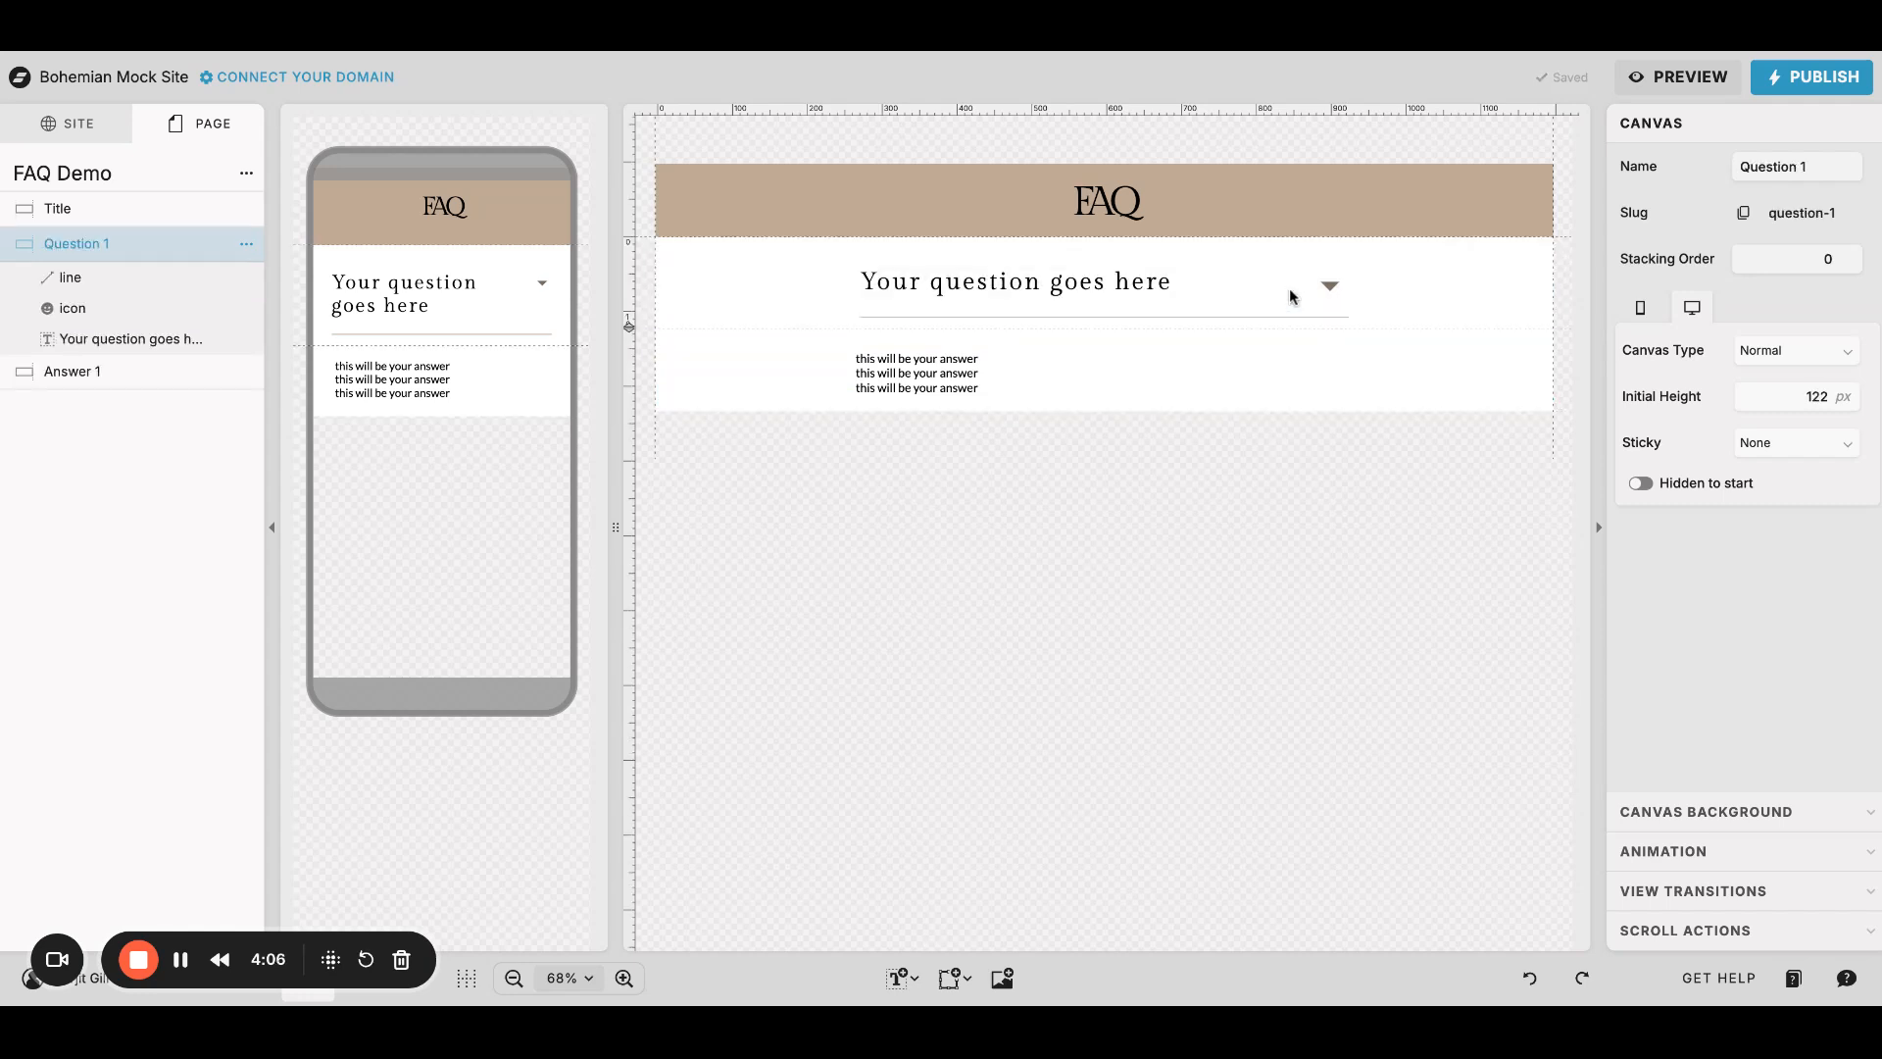
Step: Add a canvas view to the Question 1 canvas
click(1329, 285)
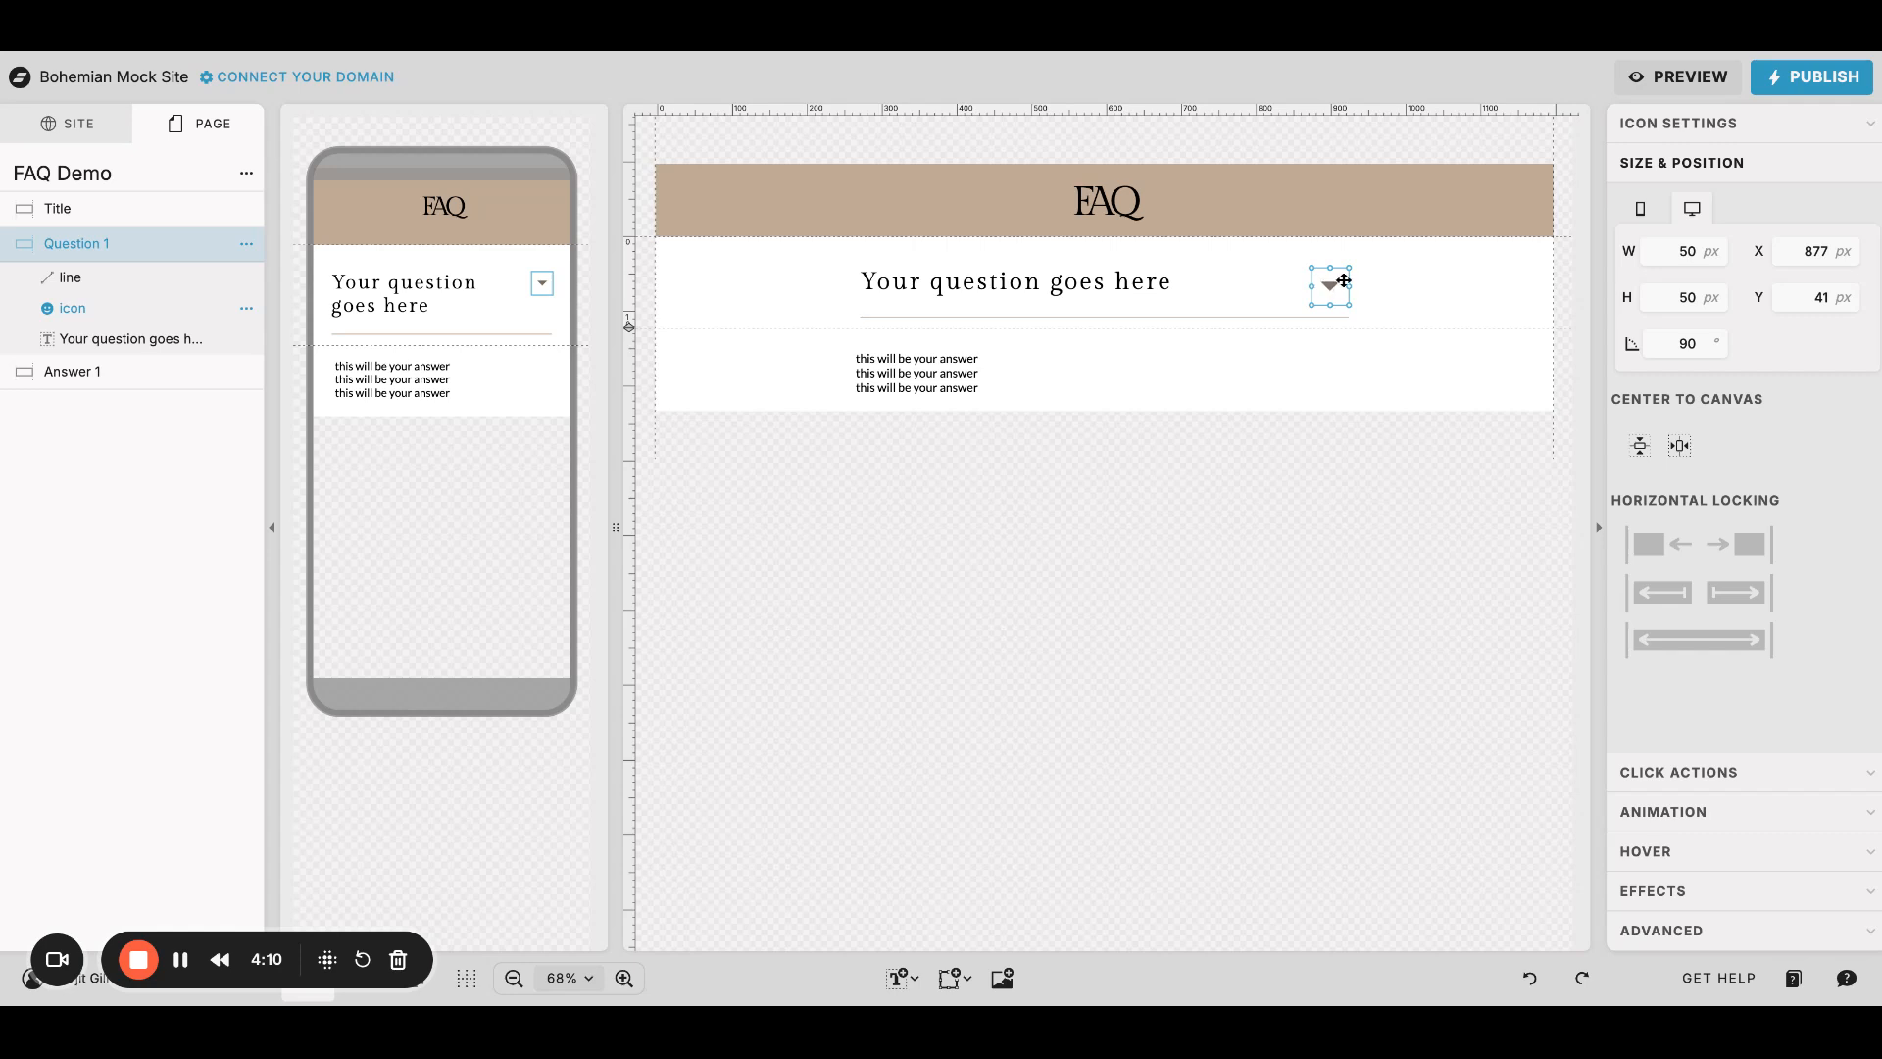
click(1712, 774)
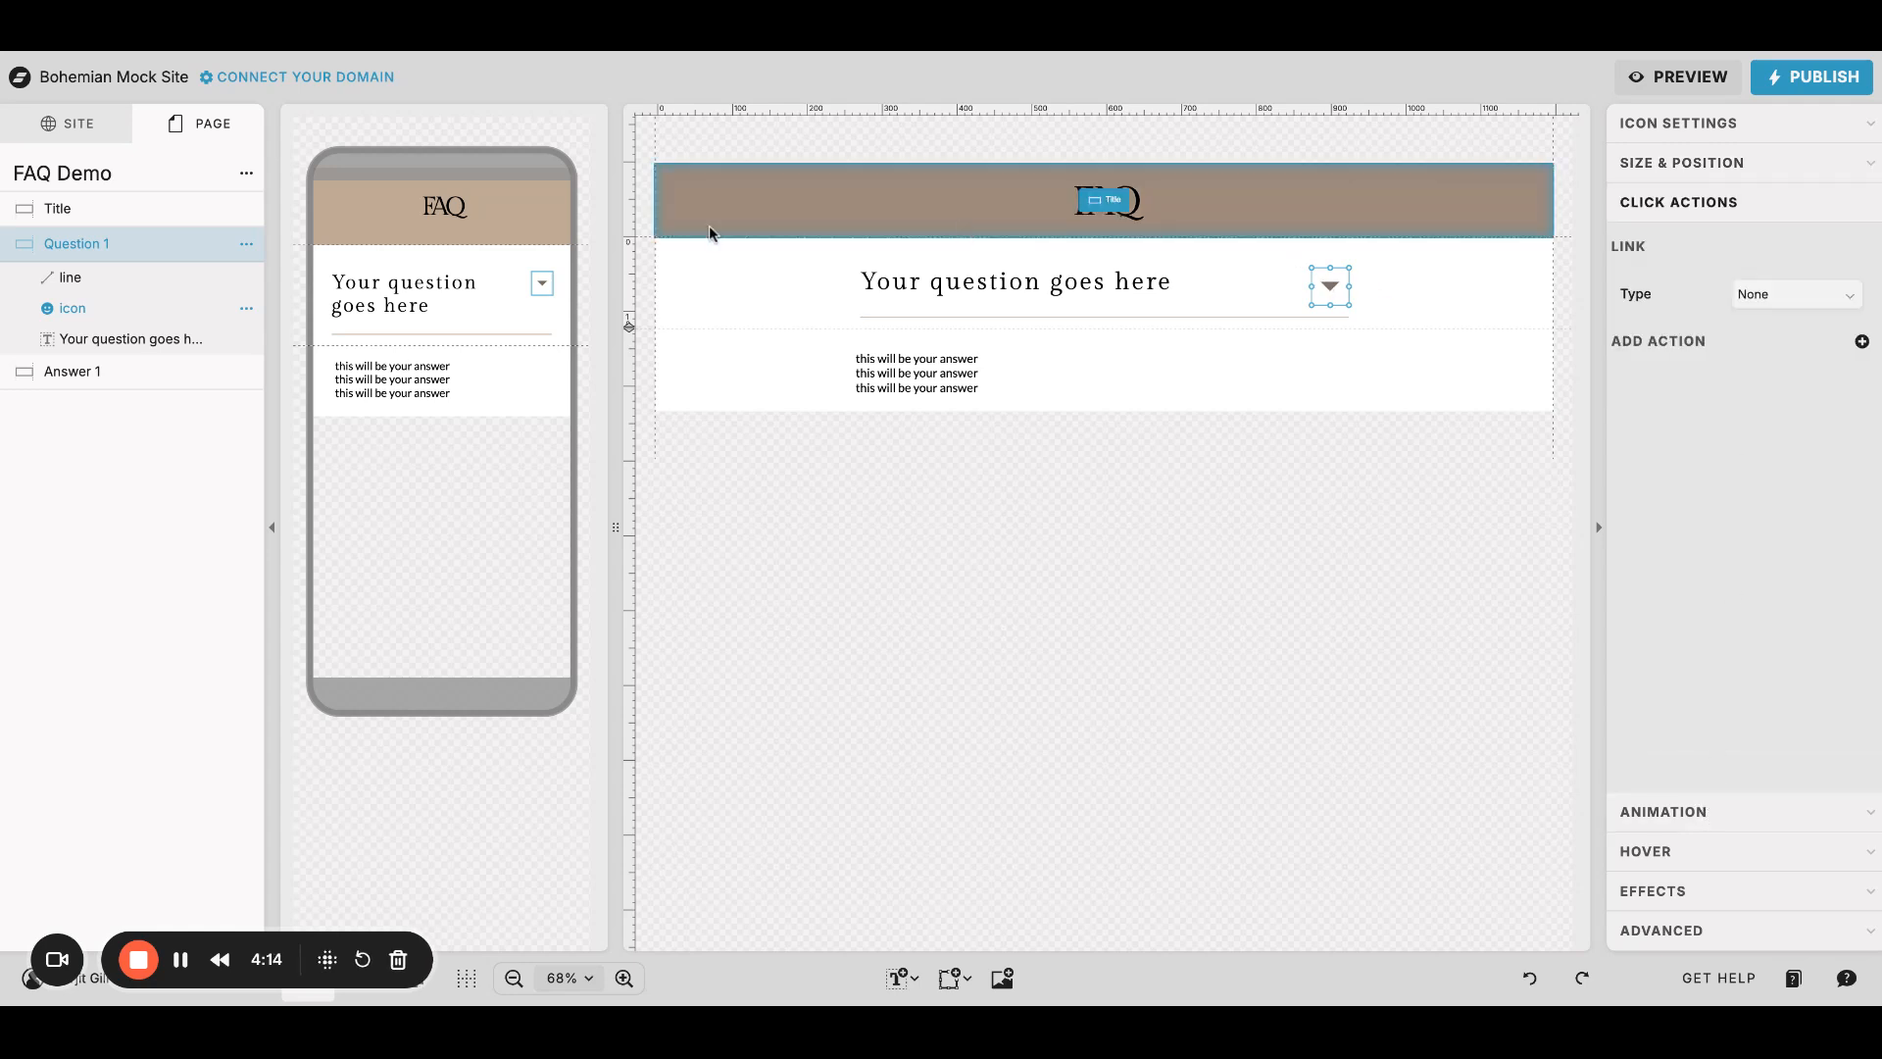
click(247, 245)
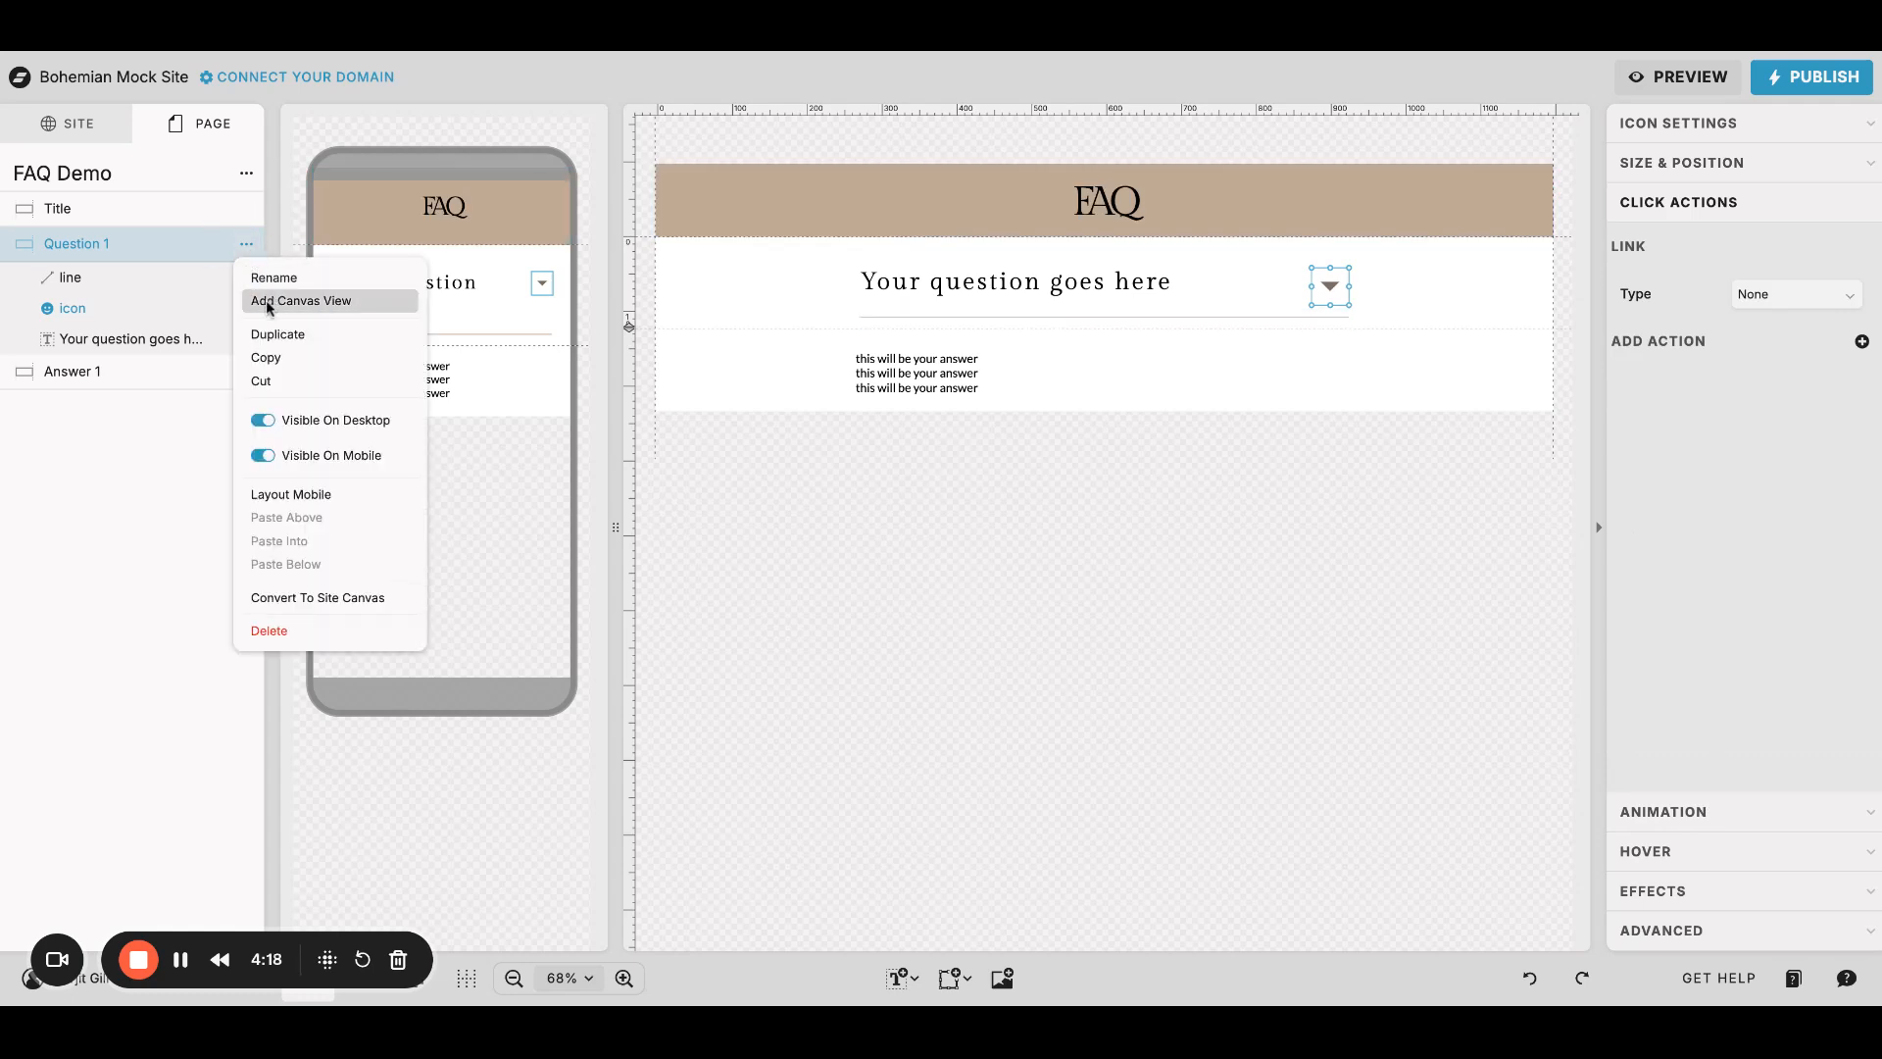
click(267, 300)
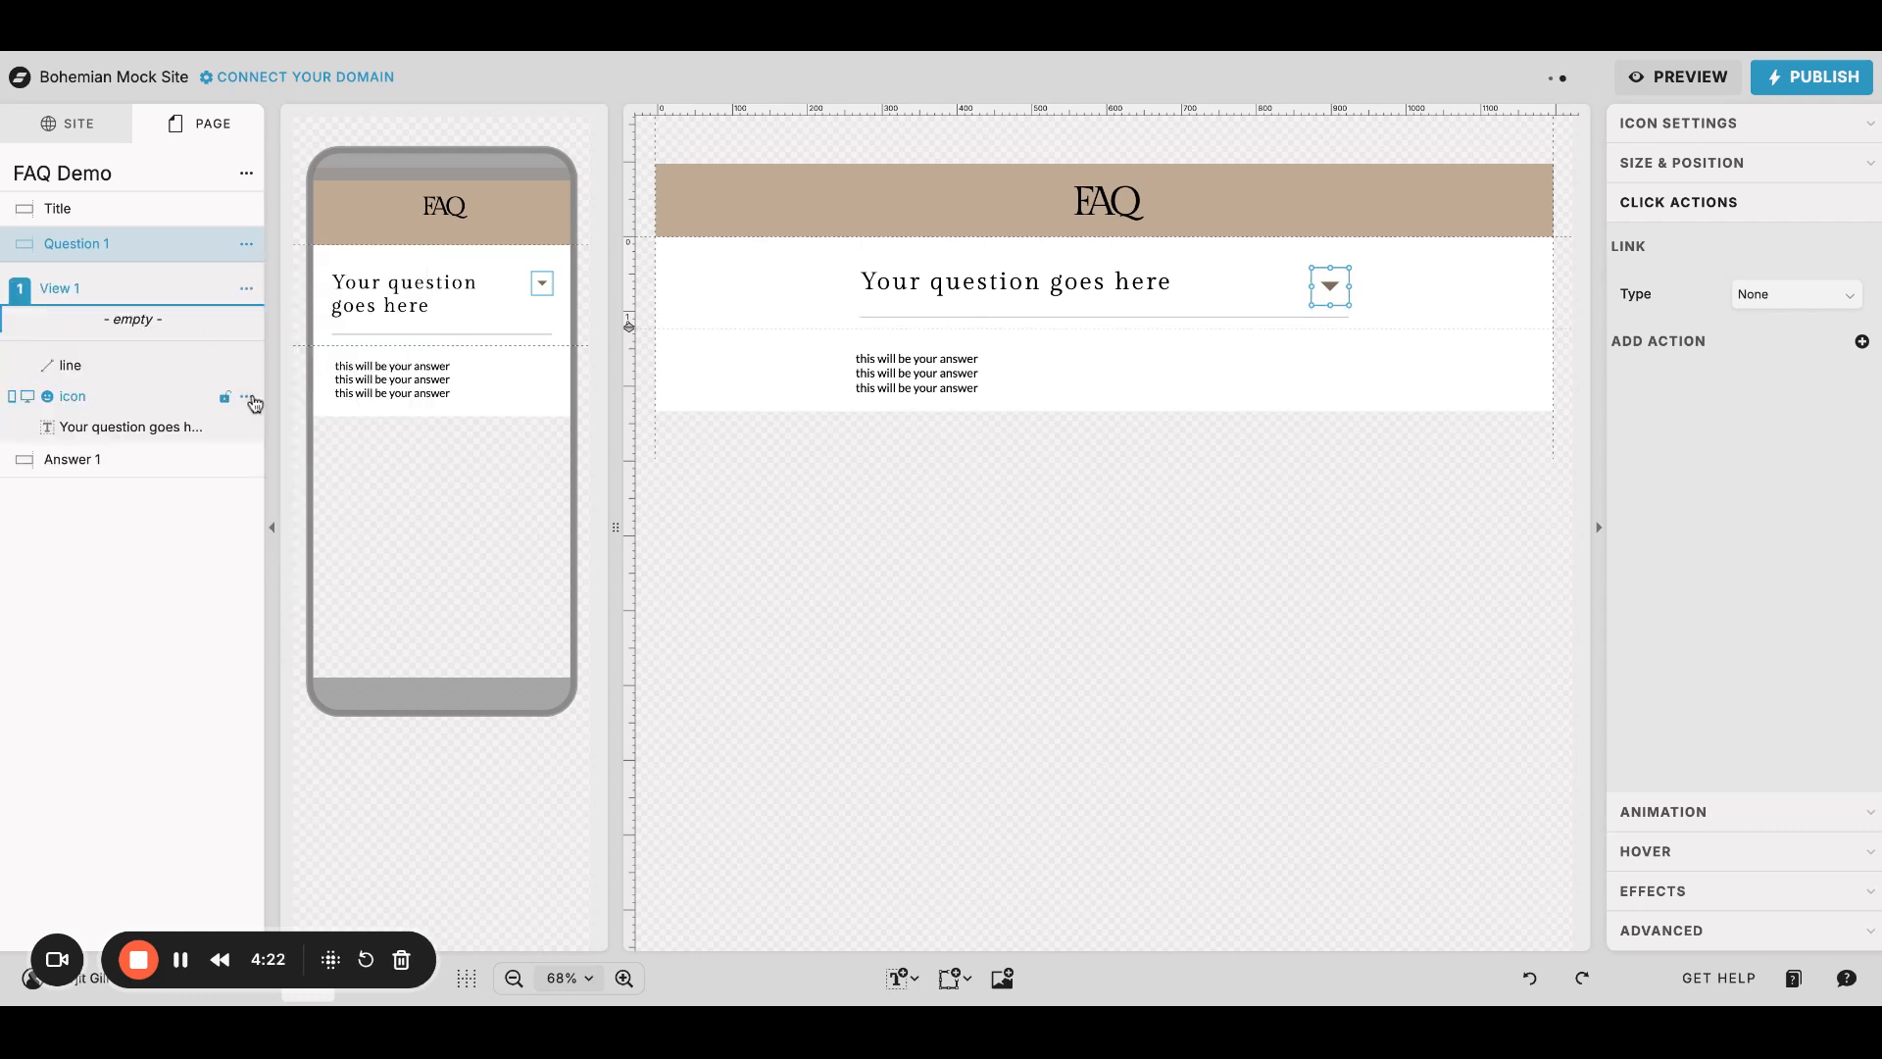
Step: Rename the icon element in the Question 1 canvas as "Down Arrow"
click(246, 396)
click(262, 432)
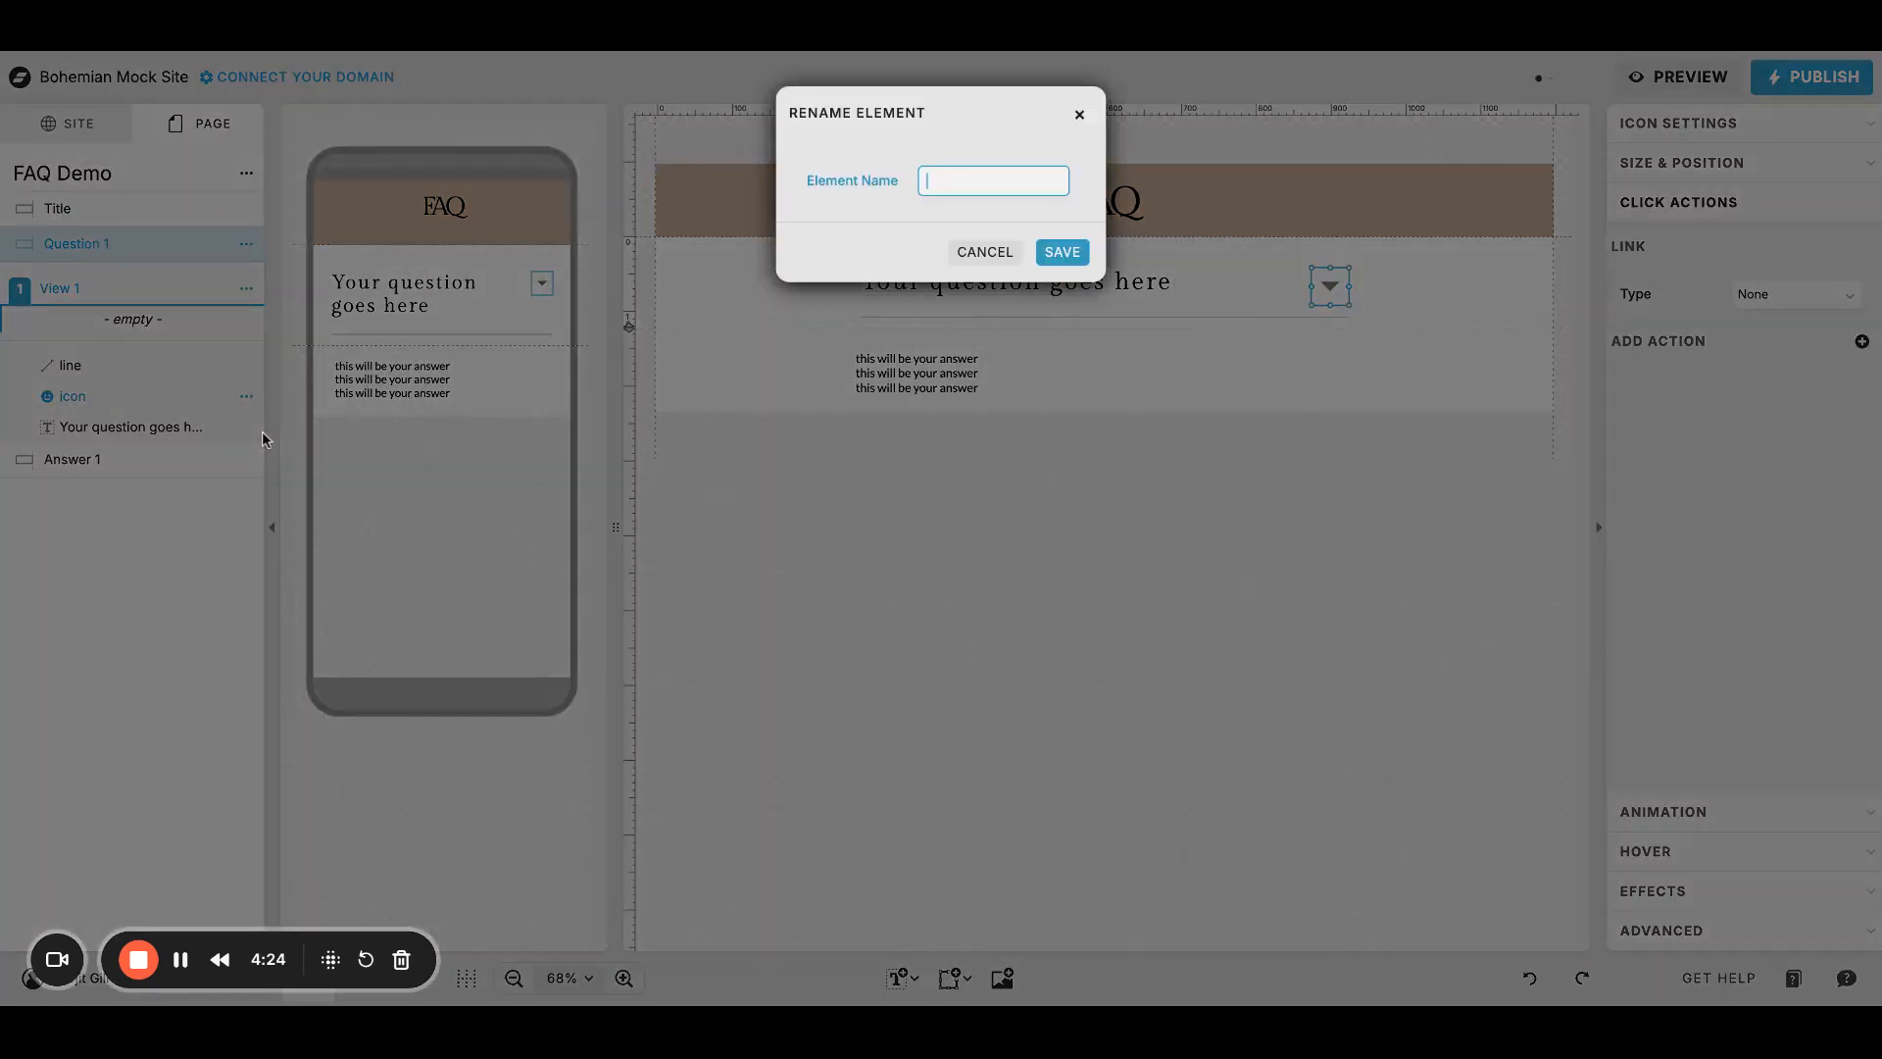
text(Down Arrow)
key(Return)
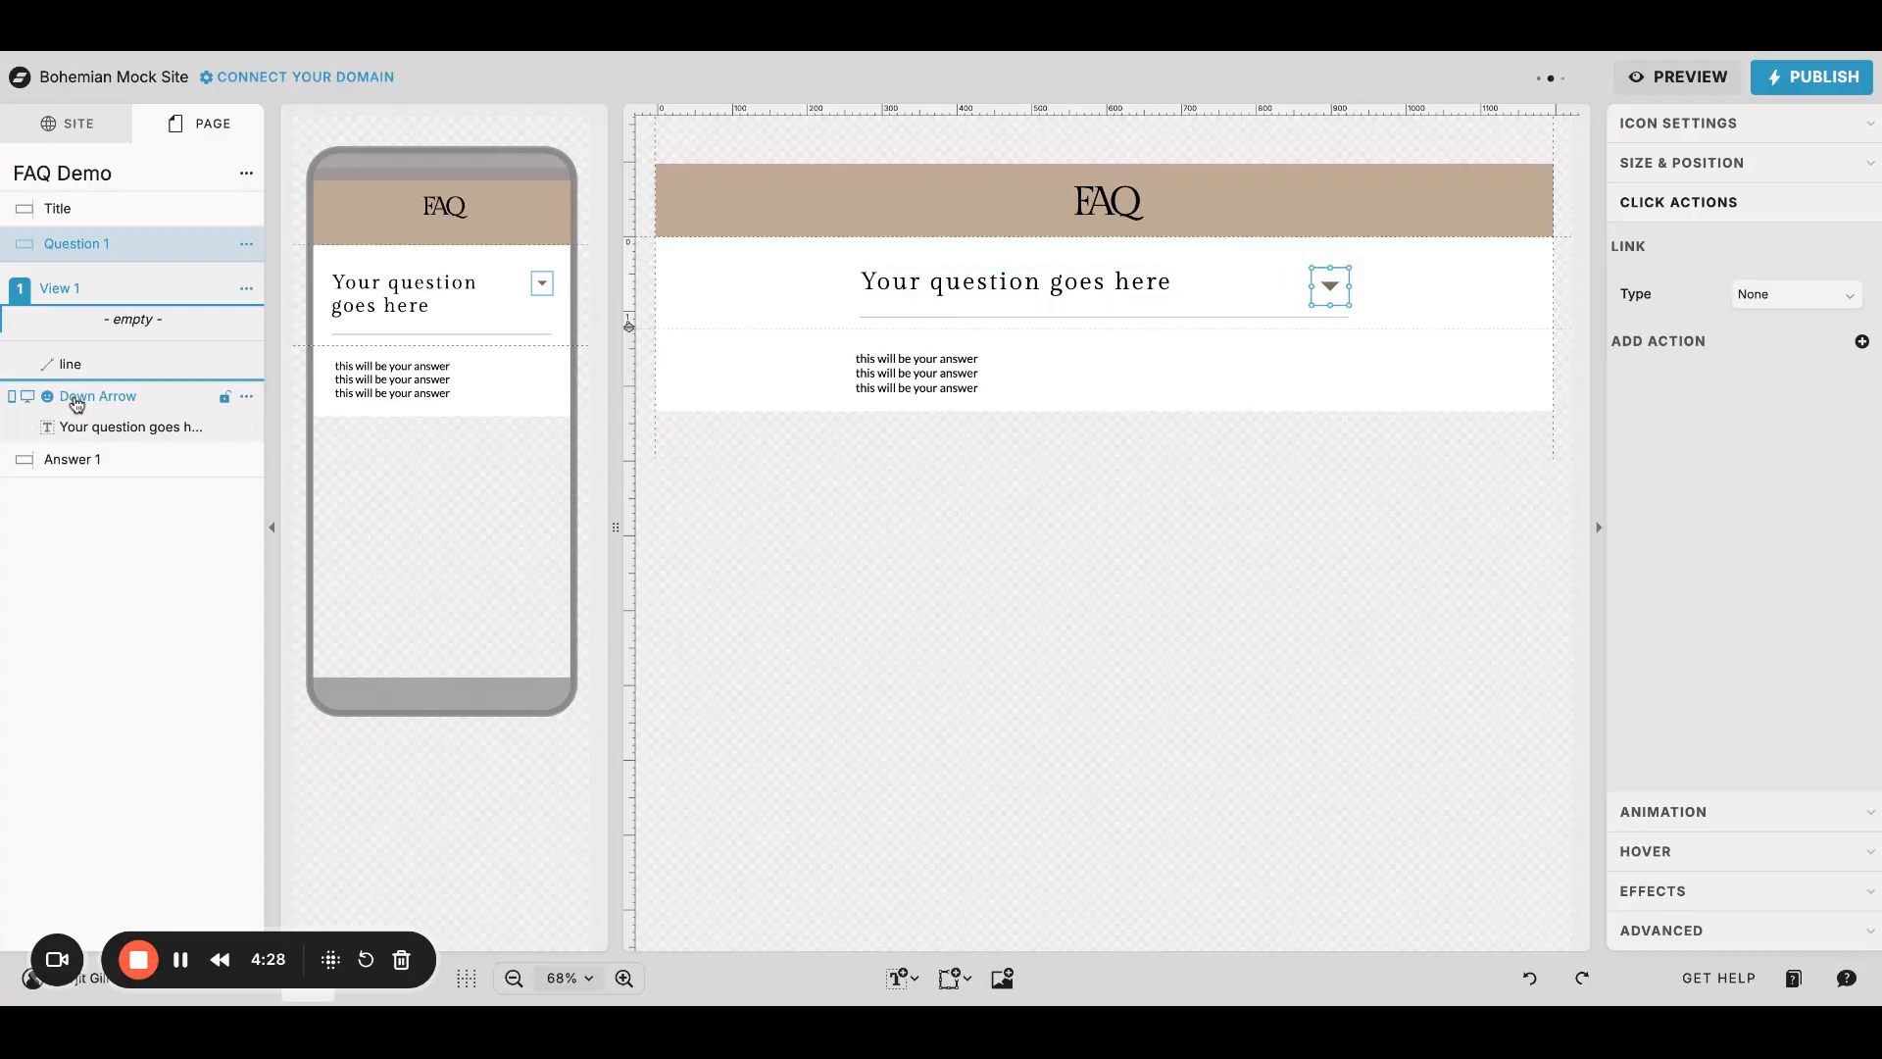
Step: Move the Down Arrow icon into View 1 of Question 1 and rename that view "Down Arrow"
drag(76, 402, 137, 318)
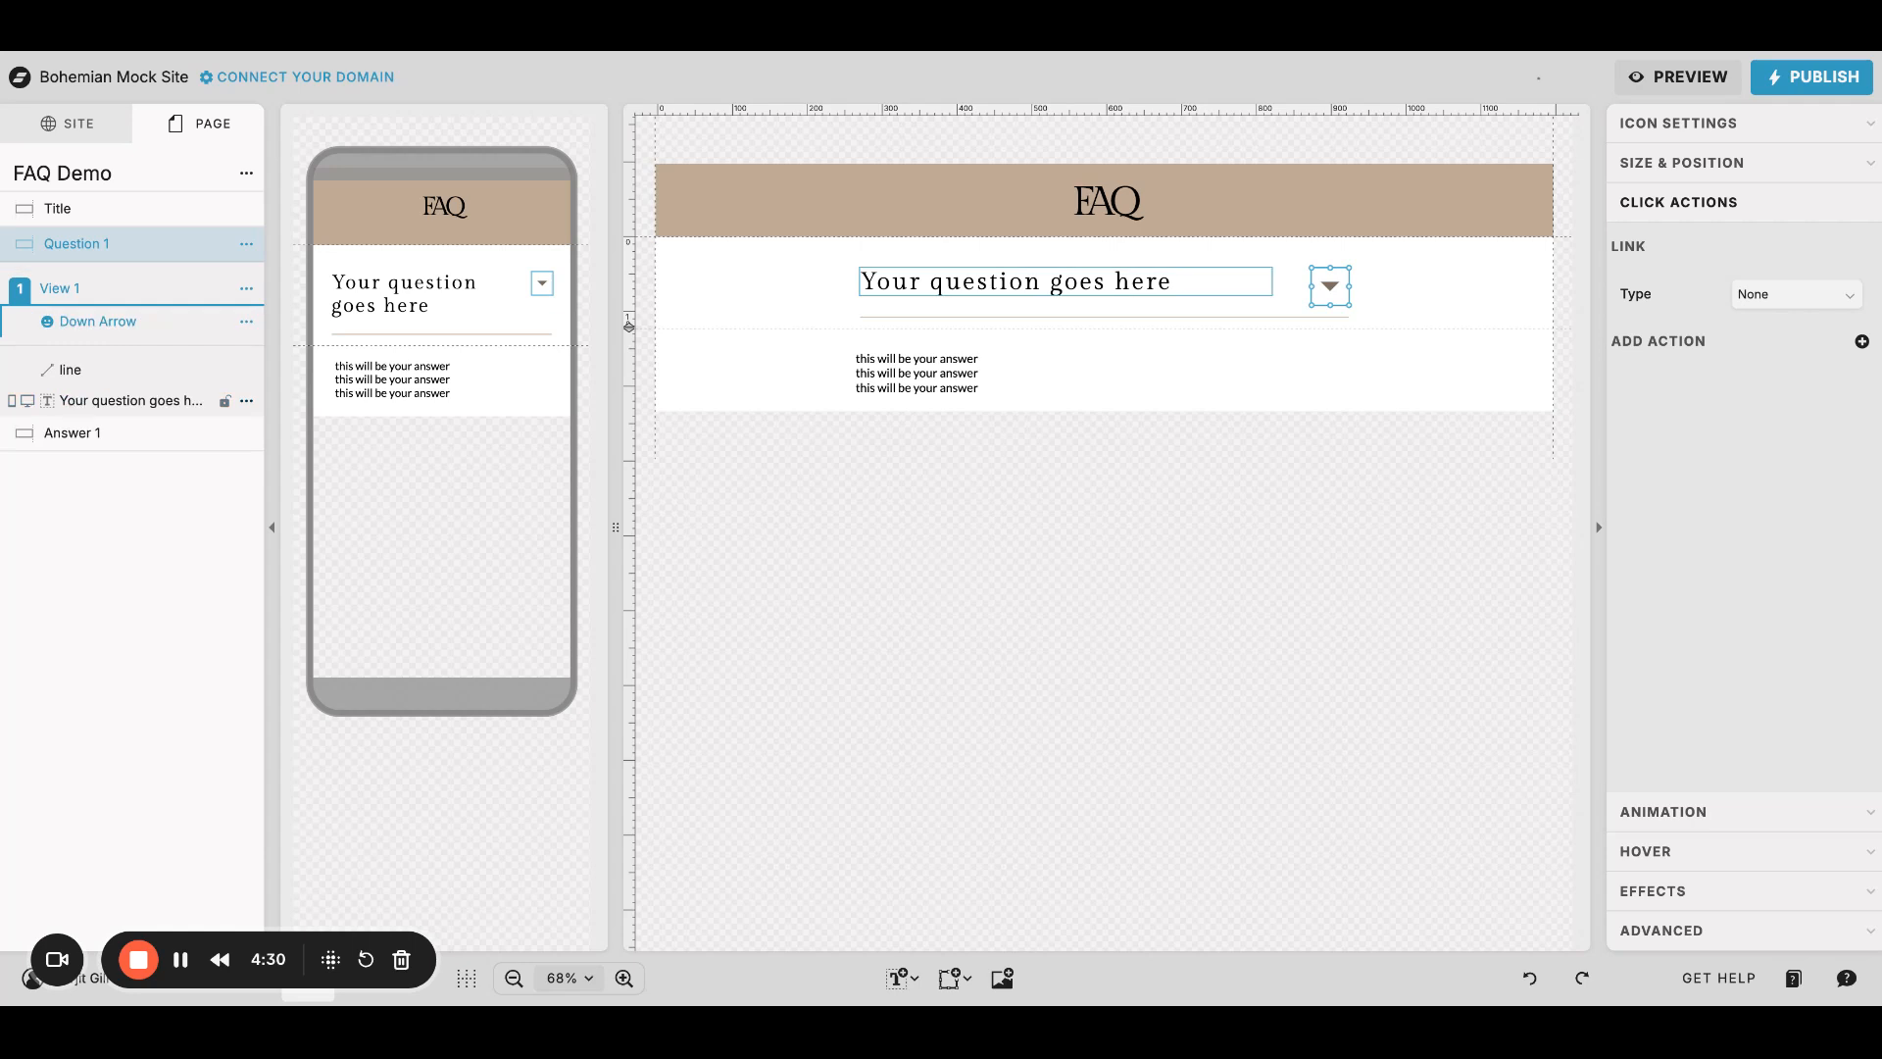
click(246, 288)
click(261, 318)
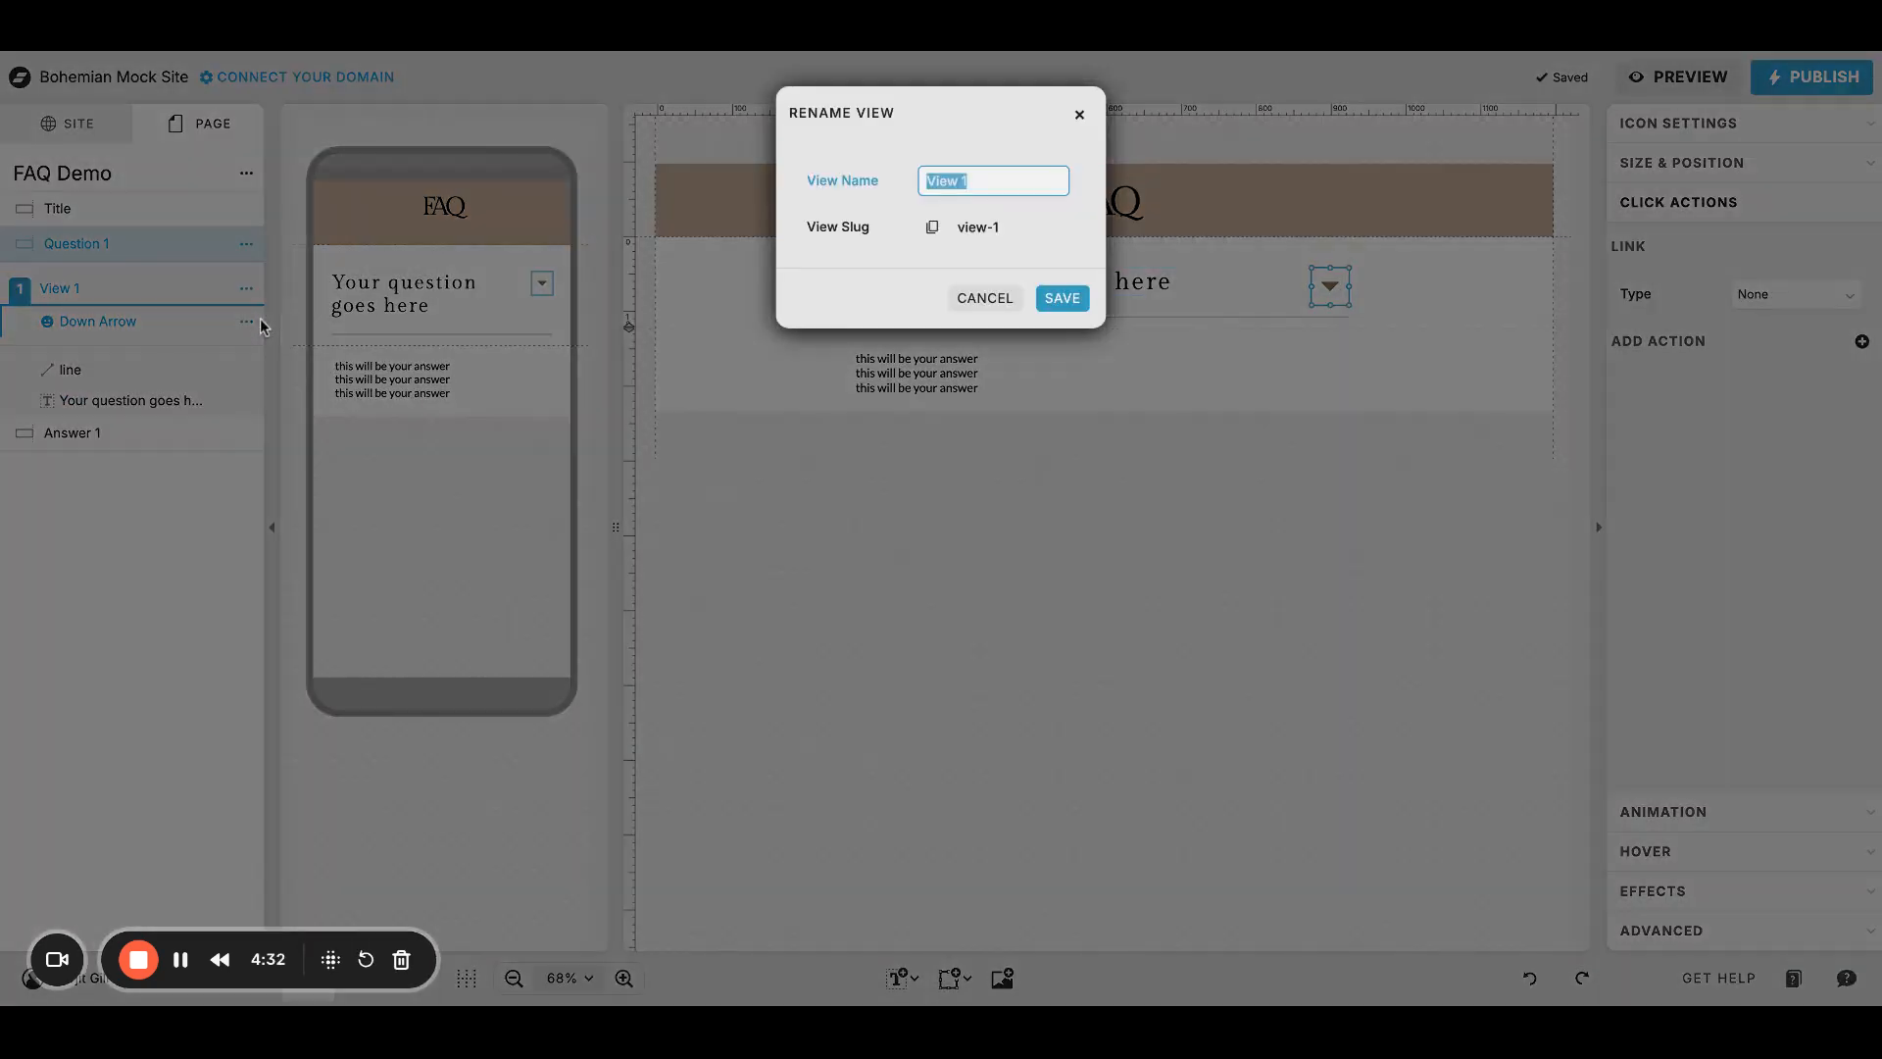
text(Down Arrow)
key(Return)
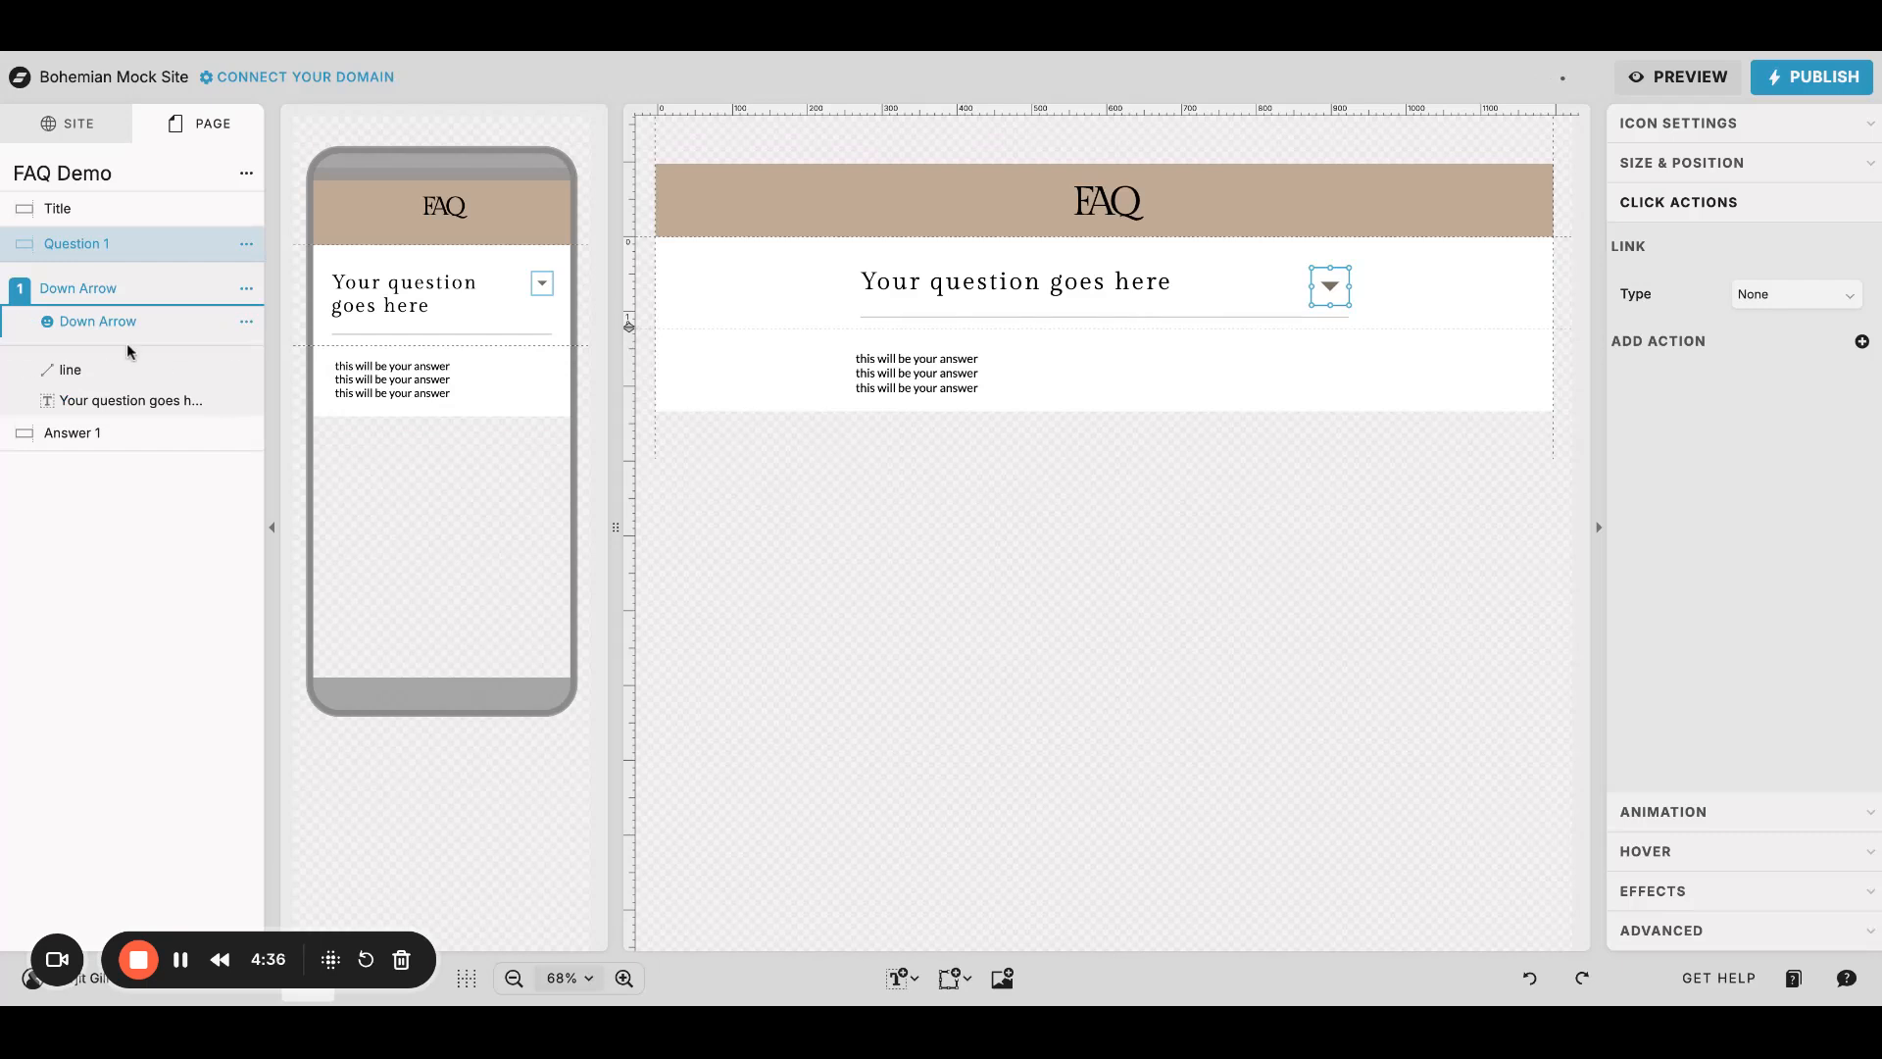
click(1290, 374)
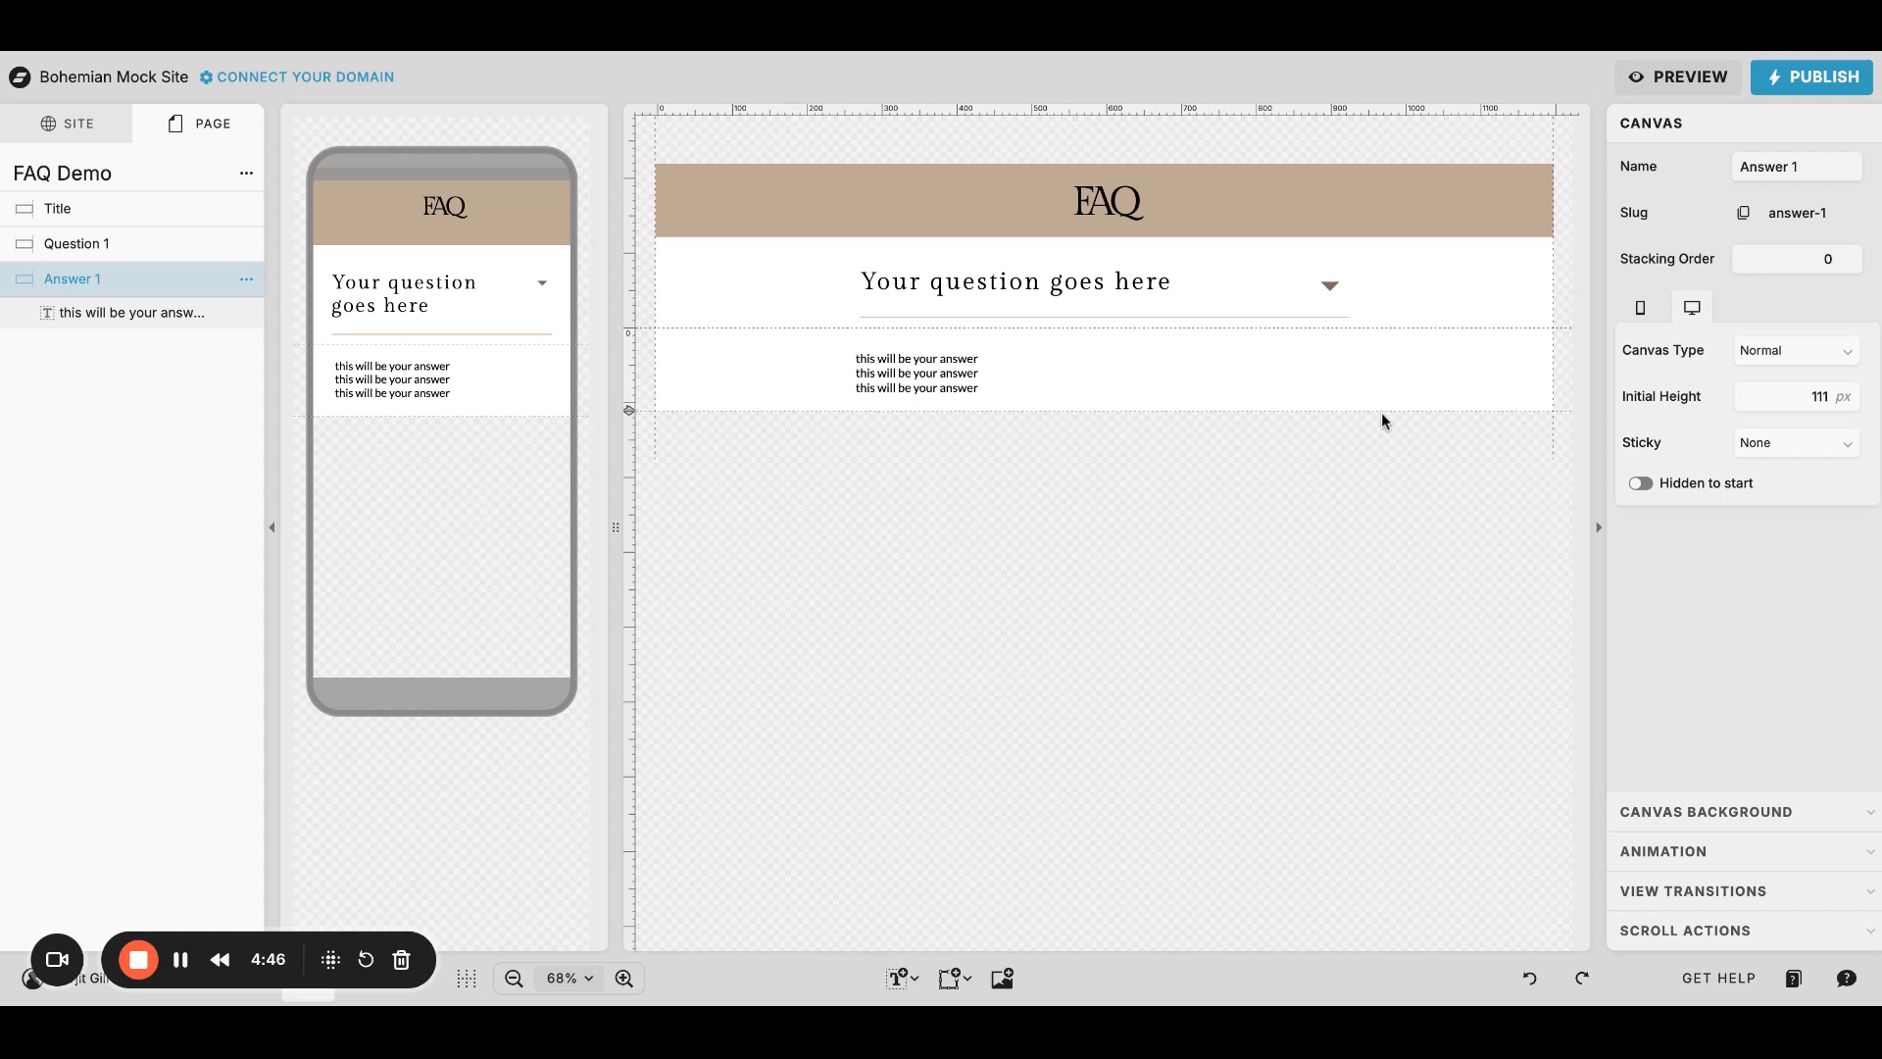
Step: Duplicate the Down Arrow view of Question 1 and name the copy "Up Arrow"
click(134, 247)
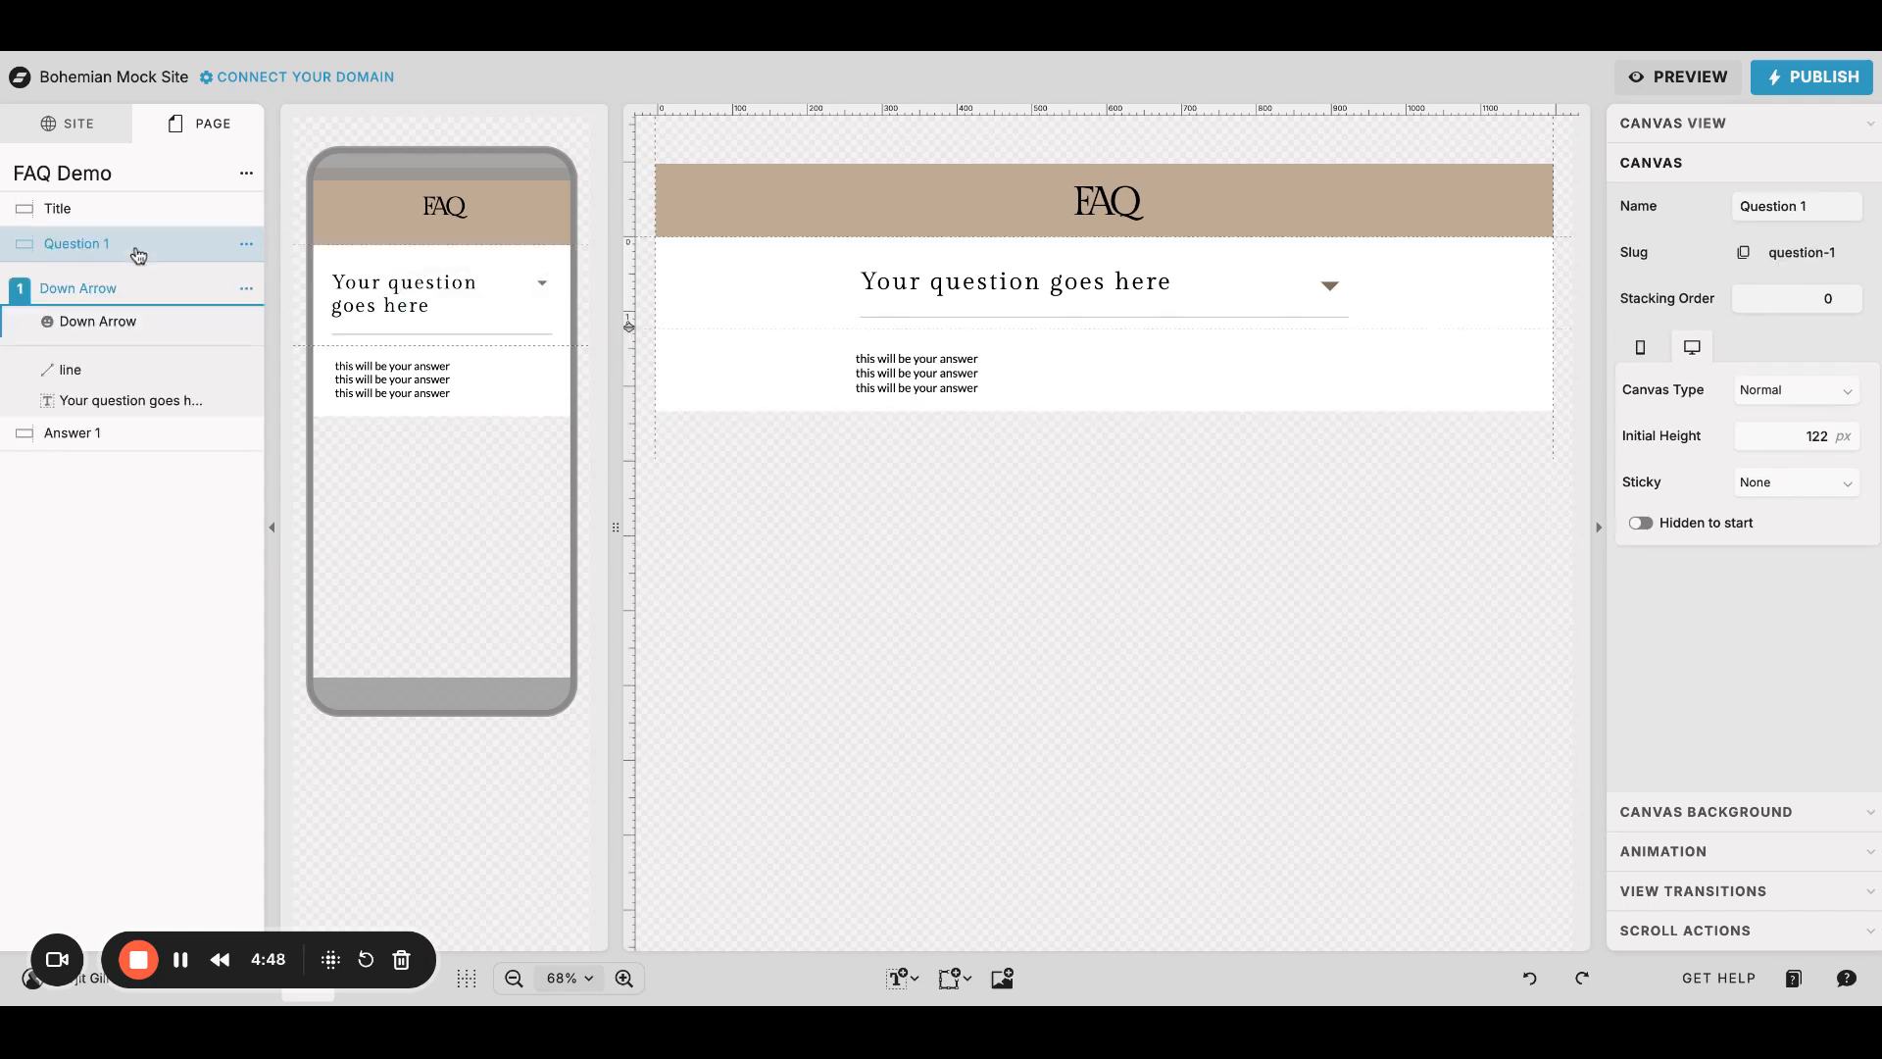
drag(138, 385, 248, 305)
click(246, 294)
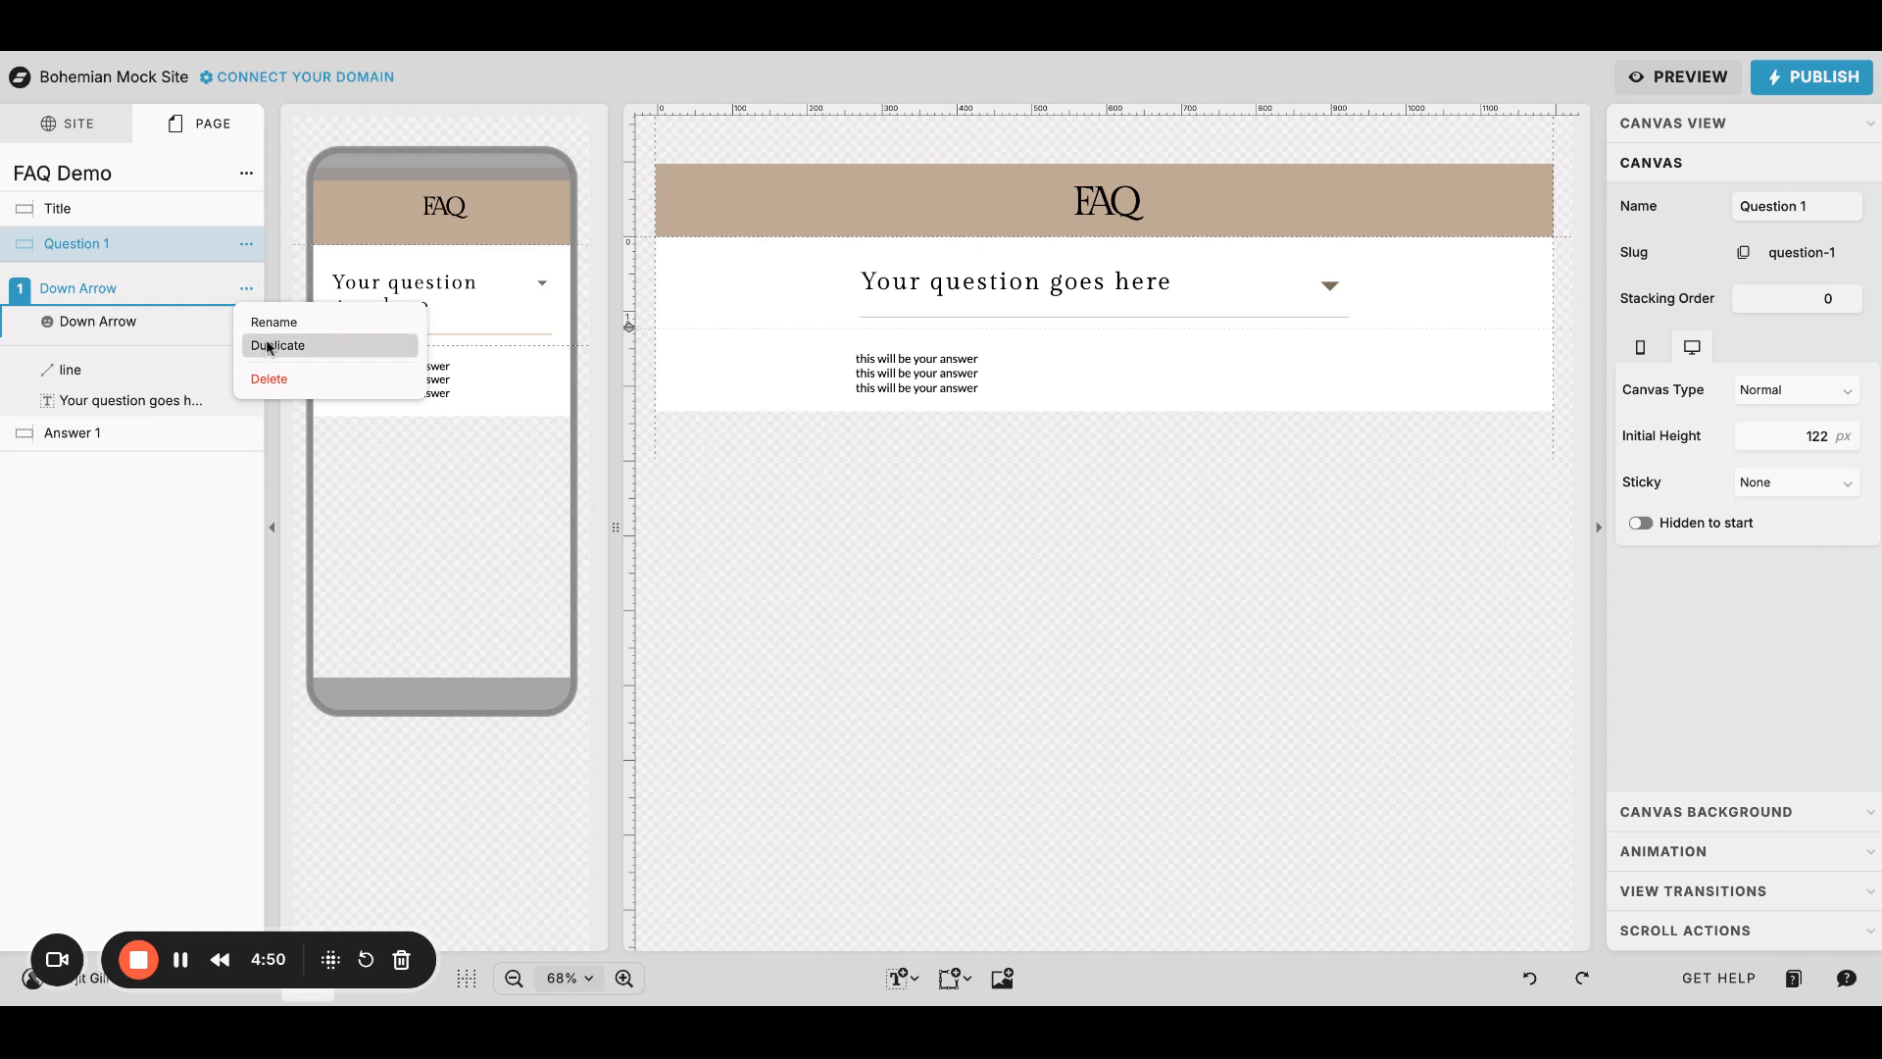
click(263, 345)
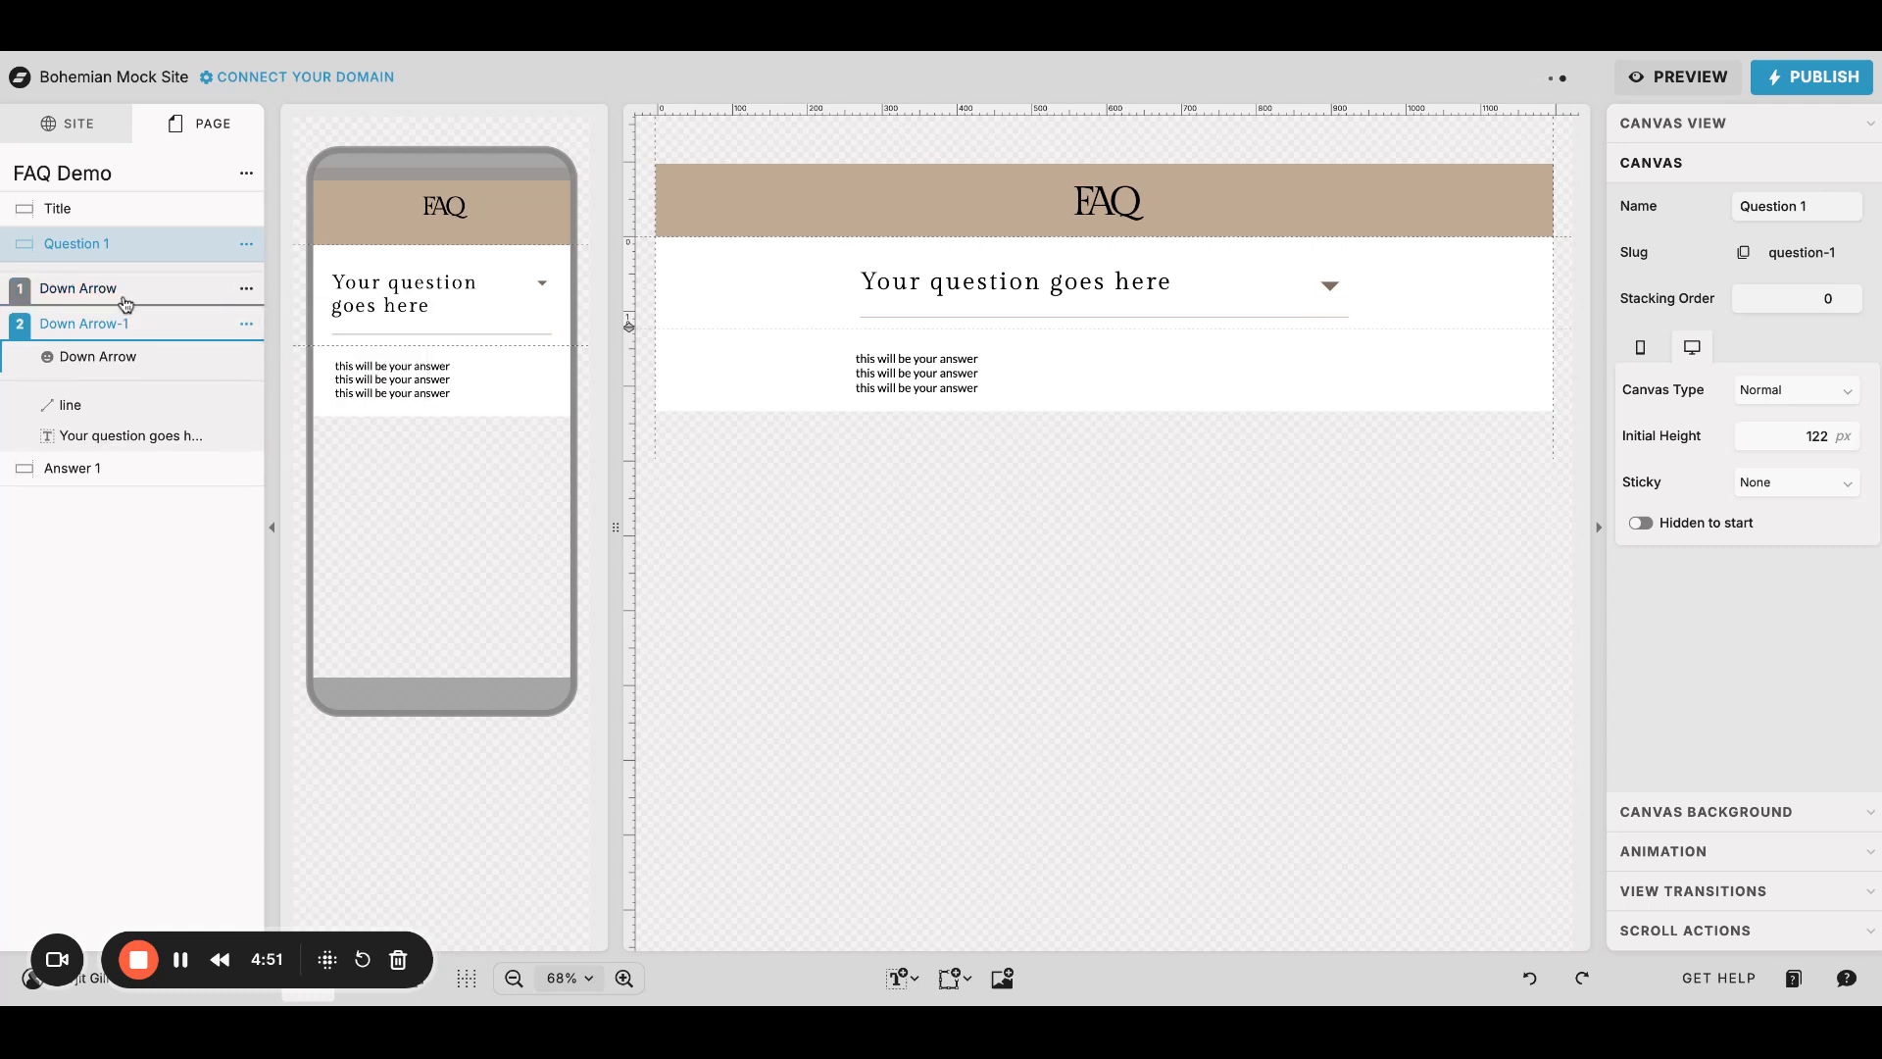
click(246, 323)
click(274, 356)
text(Up Arrow)
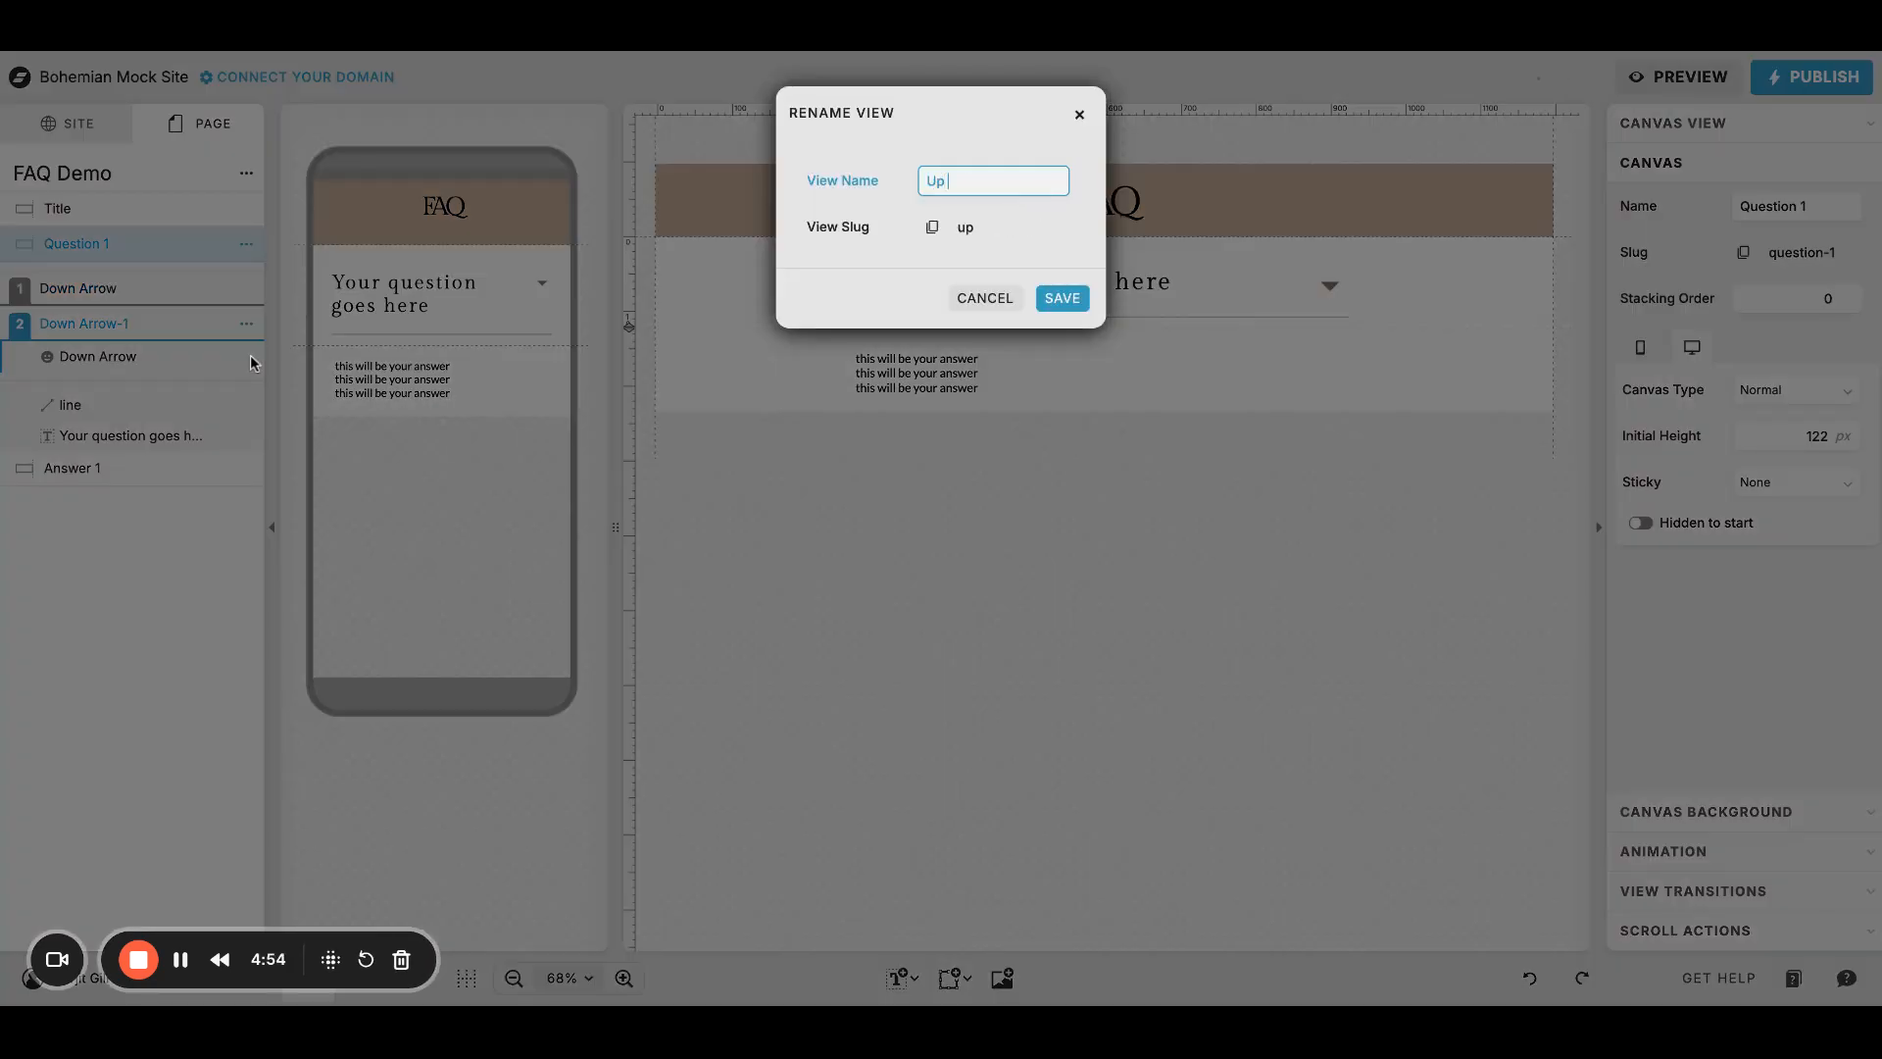
key(Return)
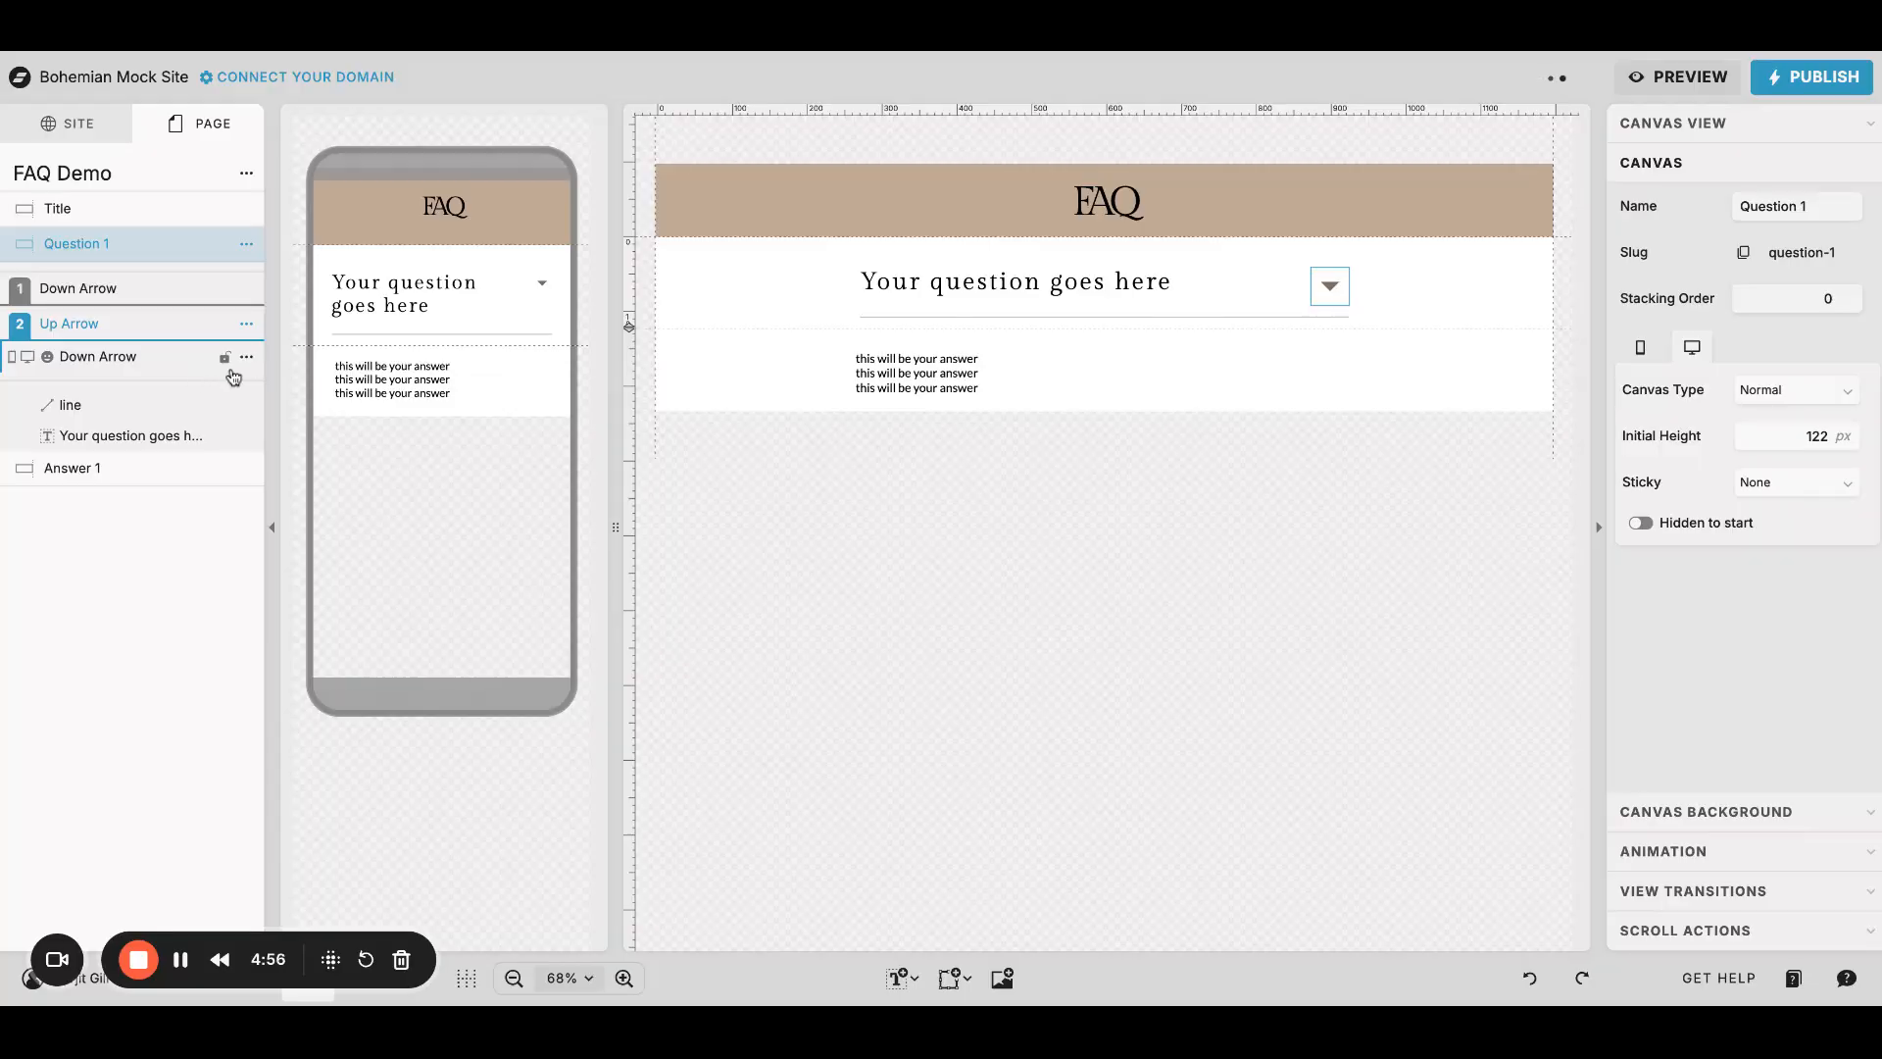
Step: Rename the icon inside the Up Arrow view as "Up Arrow"
click(247, 356)
click(256, 384)
text(Up A)
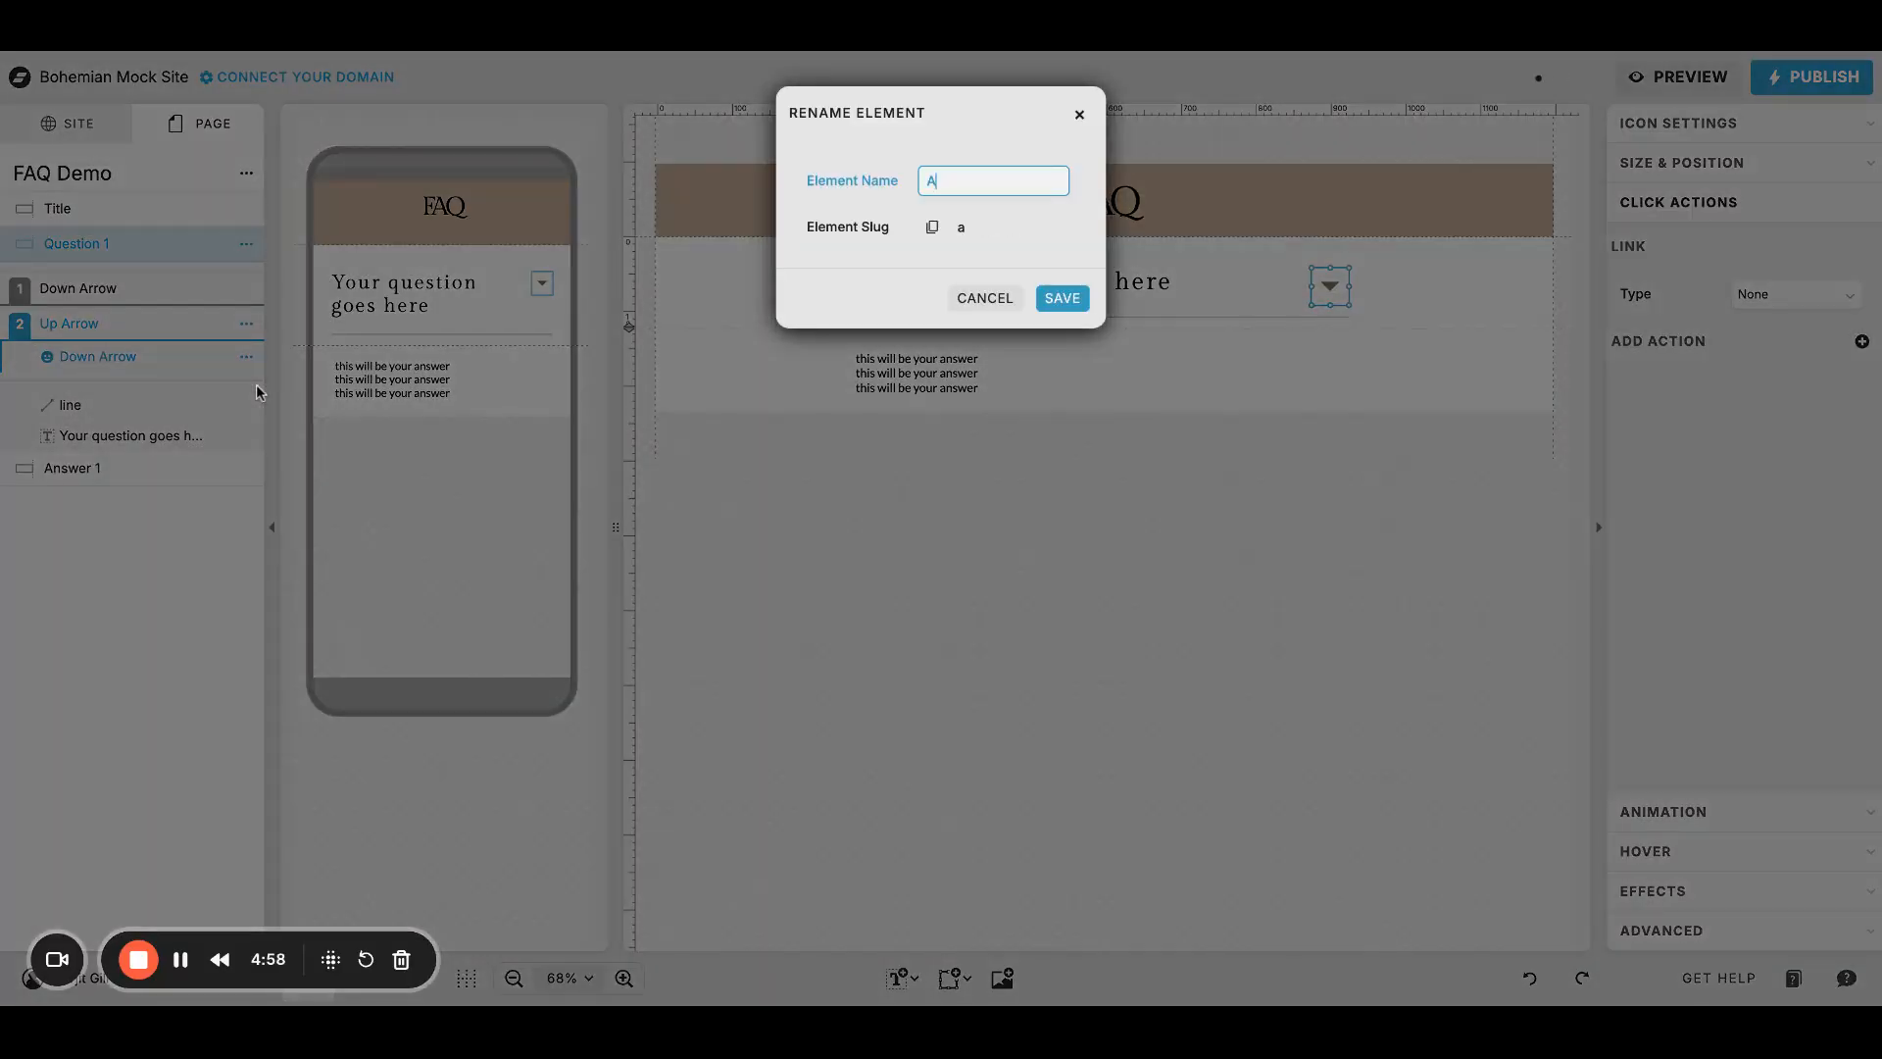
text(rrow)
key(Return)
click(1239, 408)
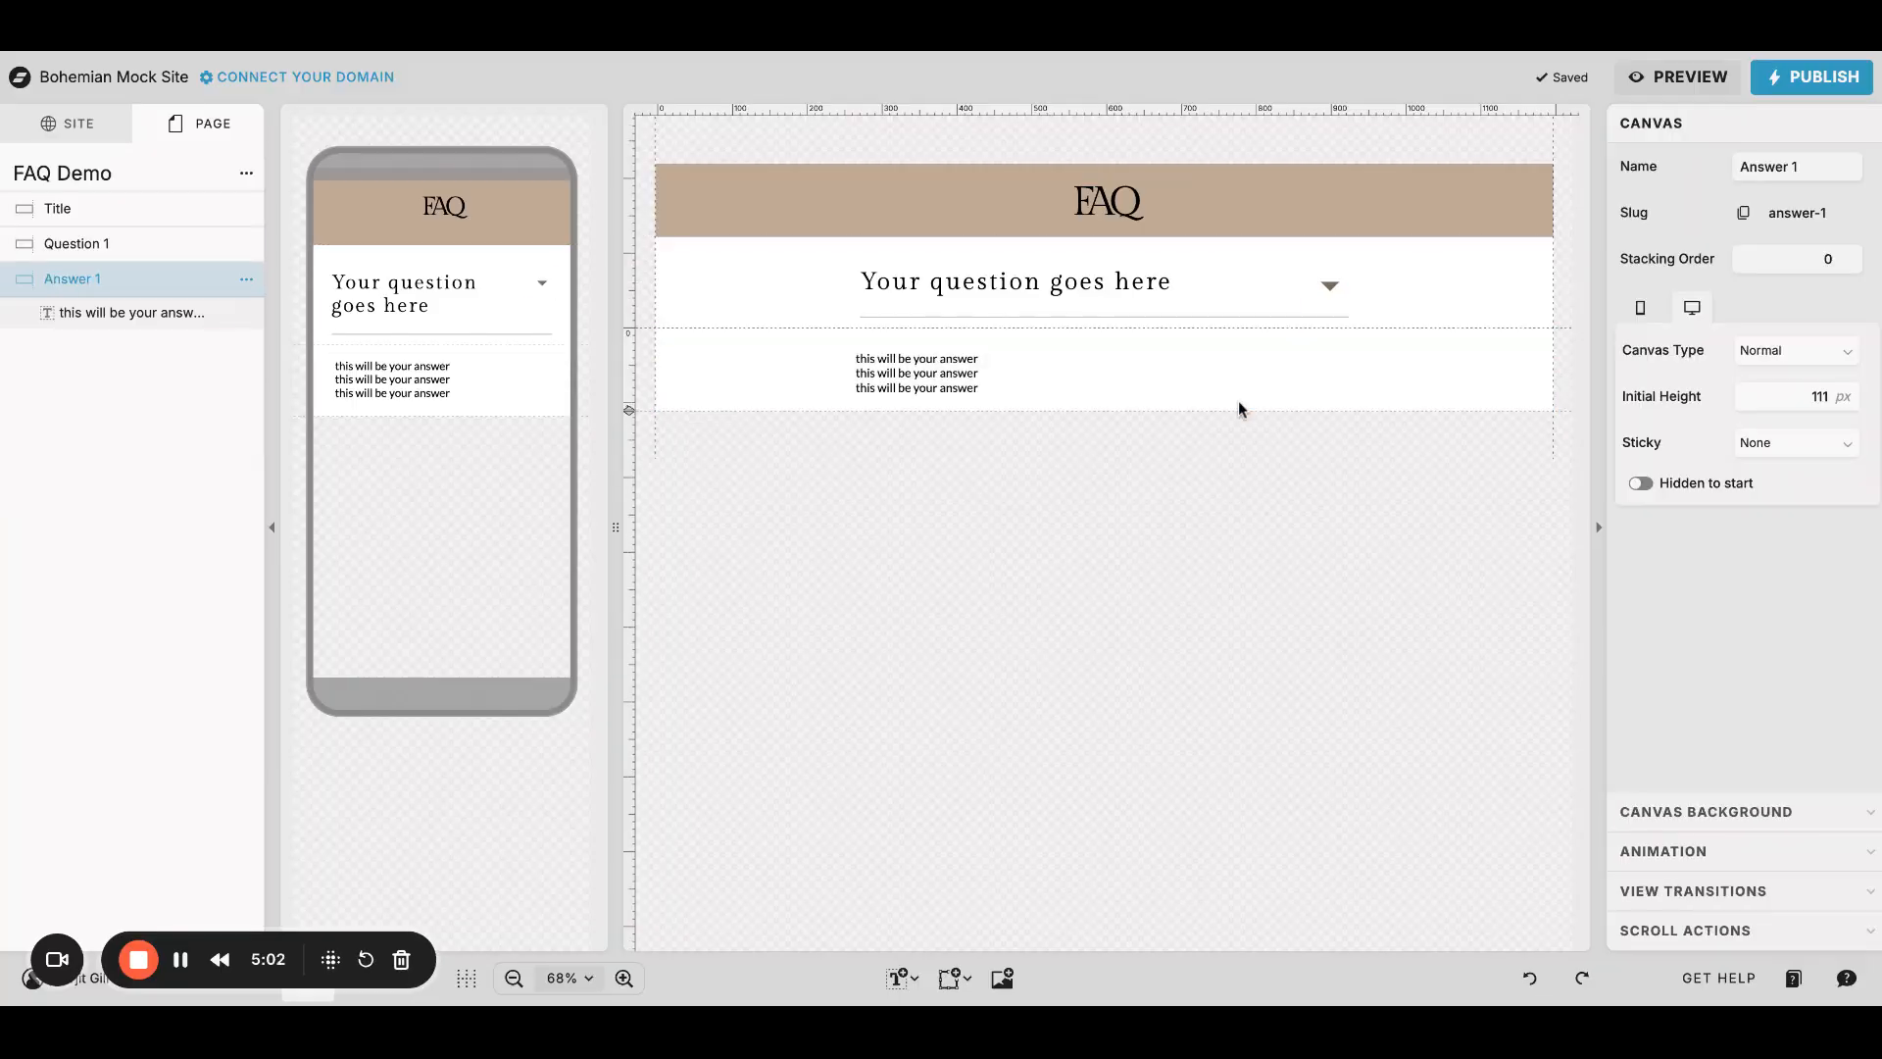
Step: Set the rotation of the icon in Question 1's Up Arrow view to 270° on both desktop and mobile
click(134, 247)
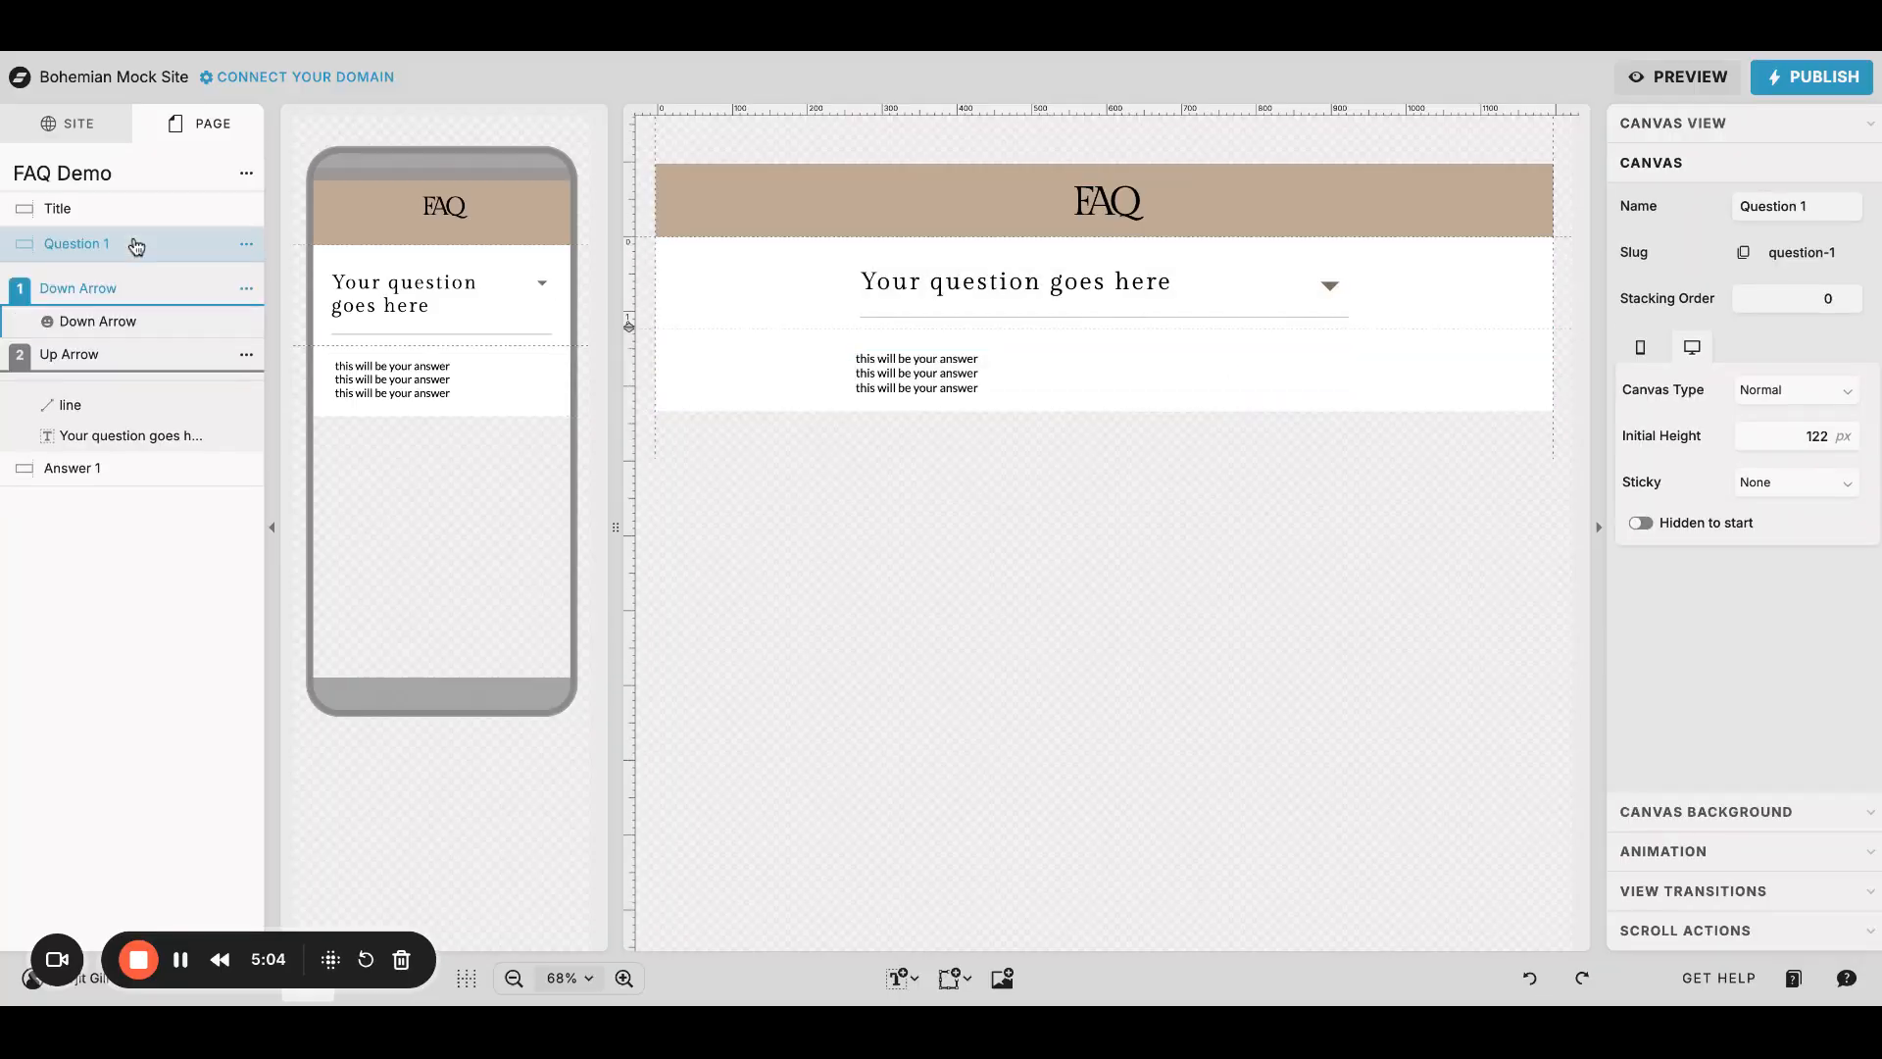
click(61, 361)
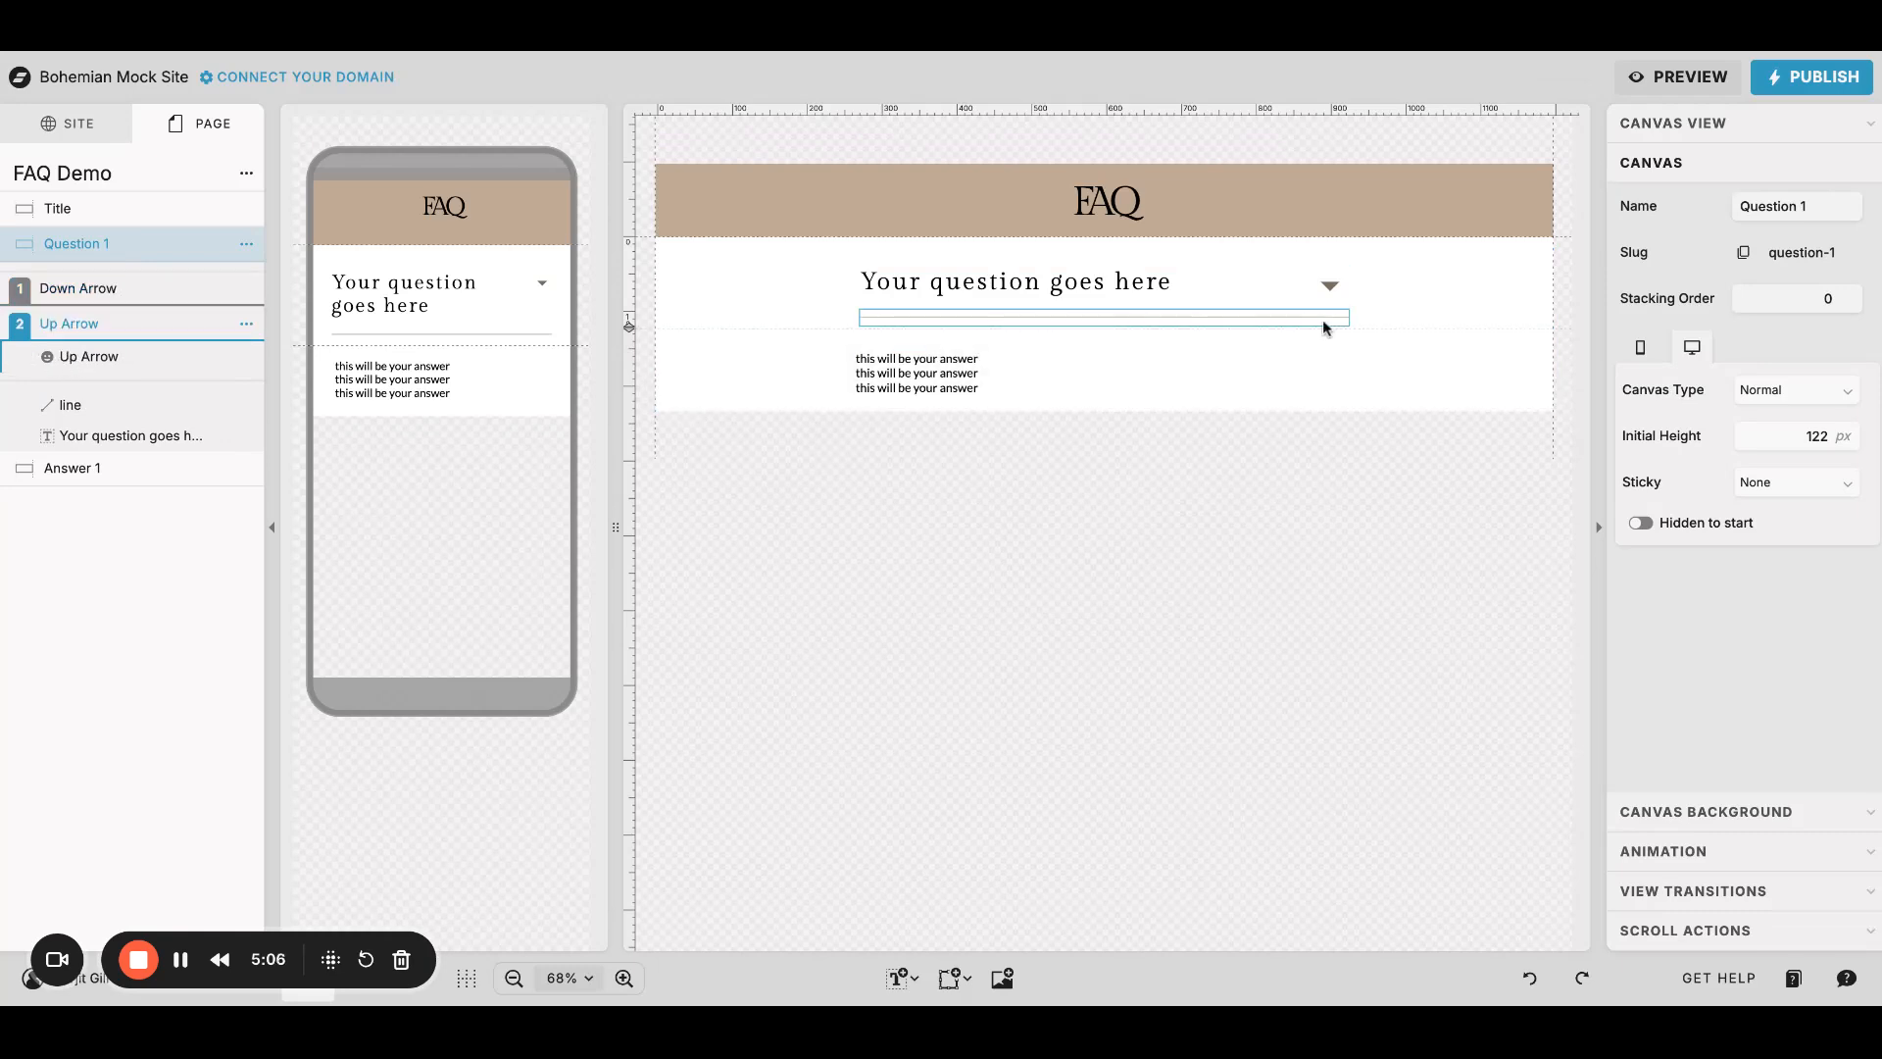
click(1329, 289)
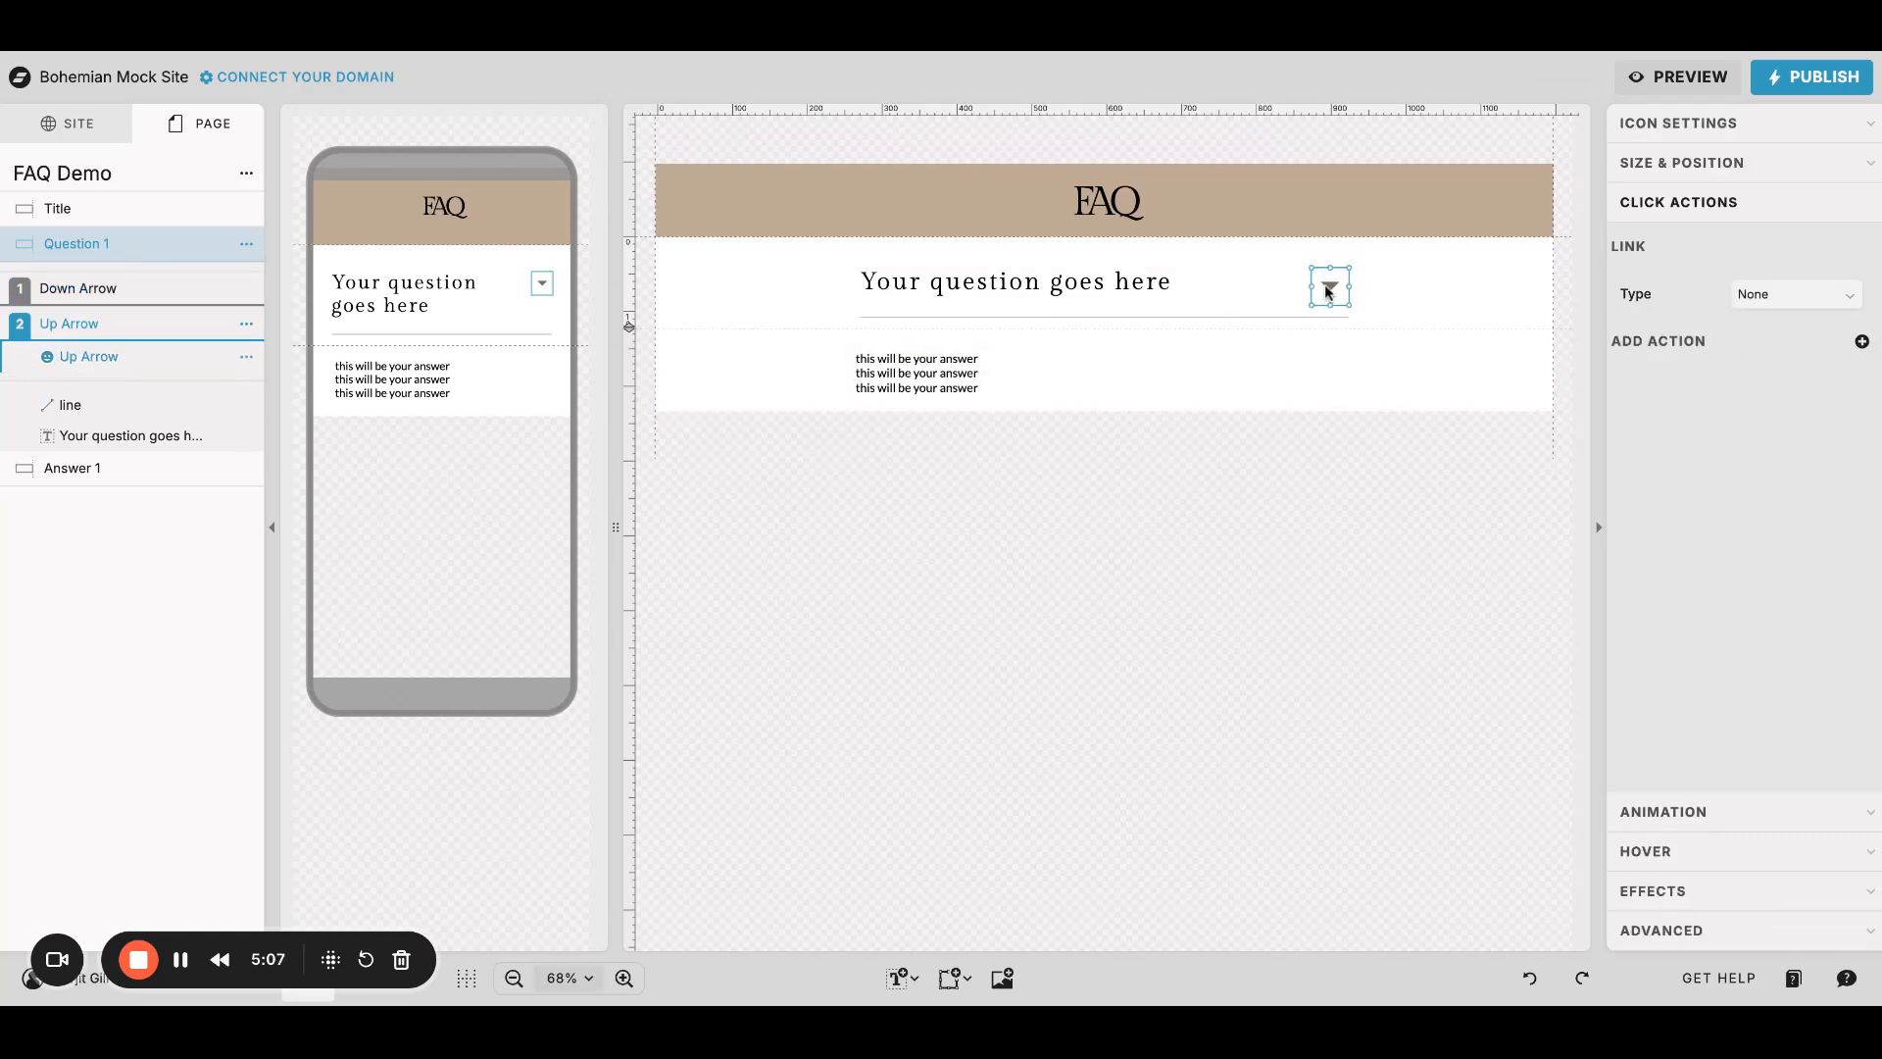
click(1688, 164)
click(1679, 344)
drag(1679, 344, 1709, 352)
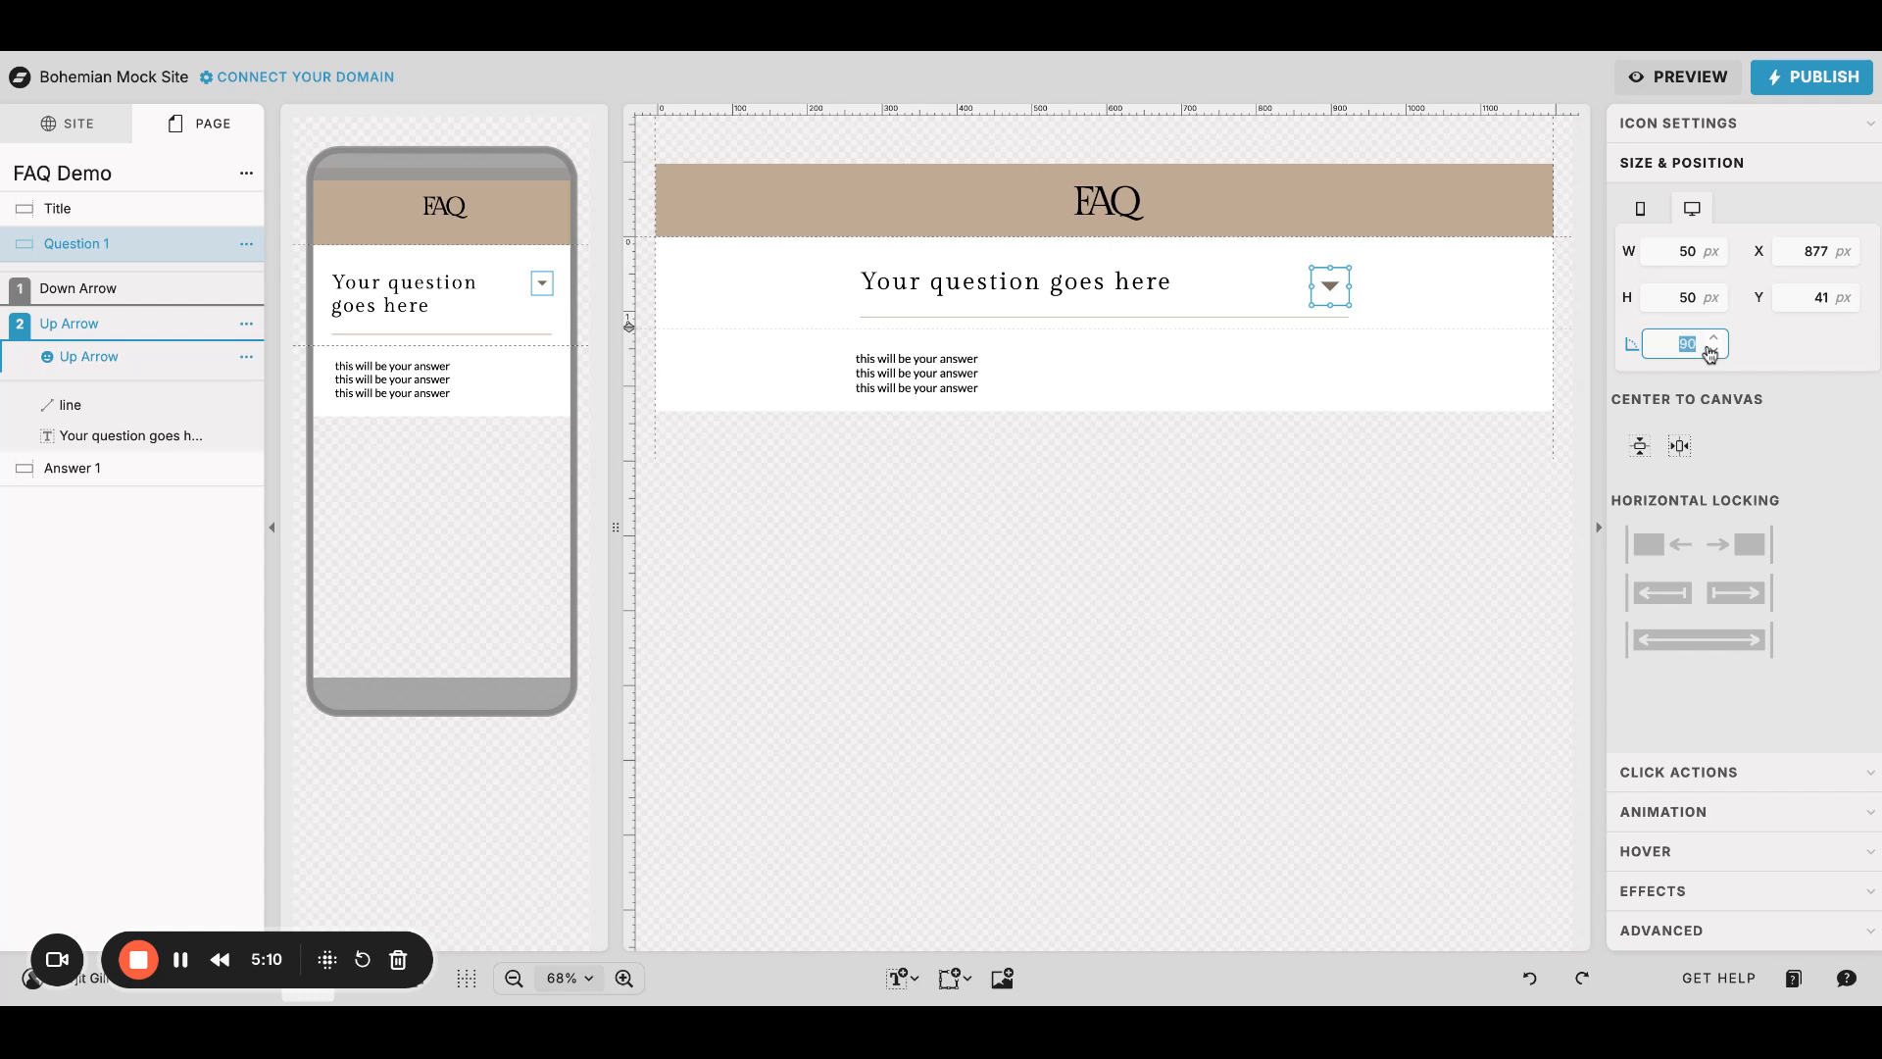
text(270)
click(1644, 209)
drag(1669, 342, 1717, 350)
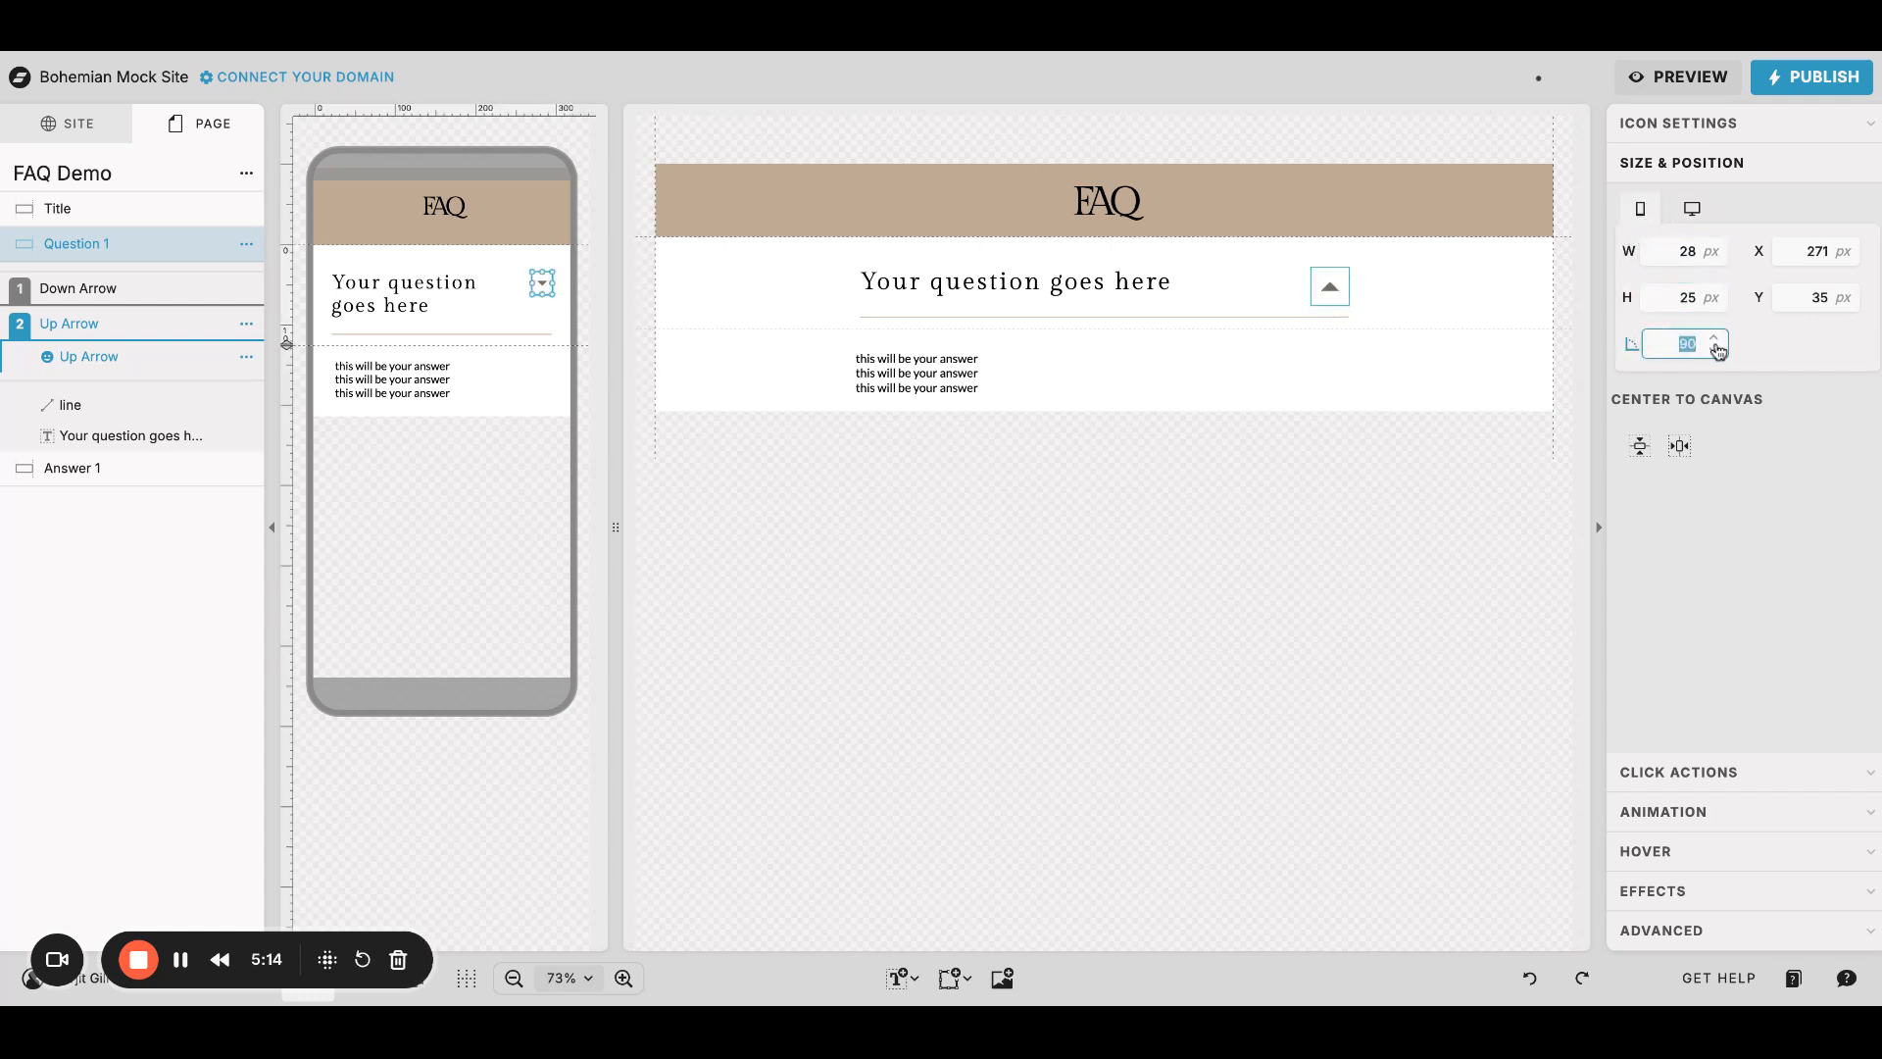
text(270)
click(776, 296)
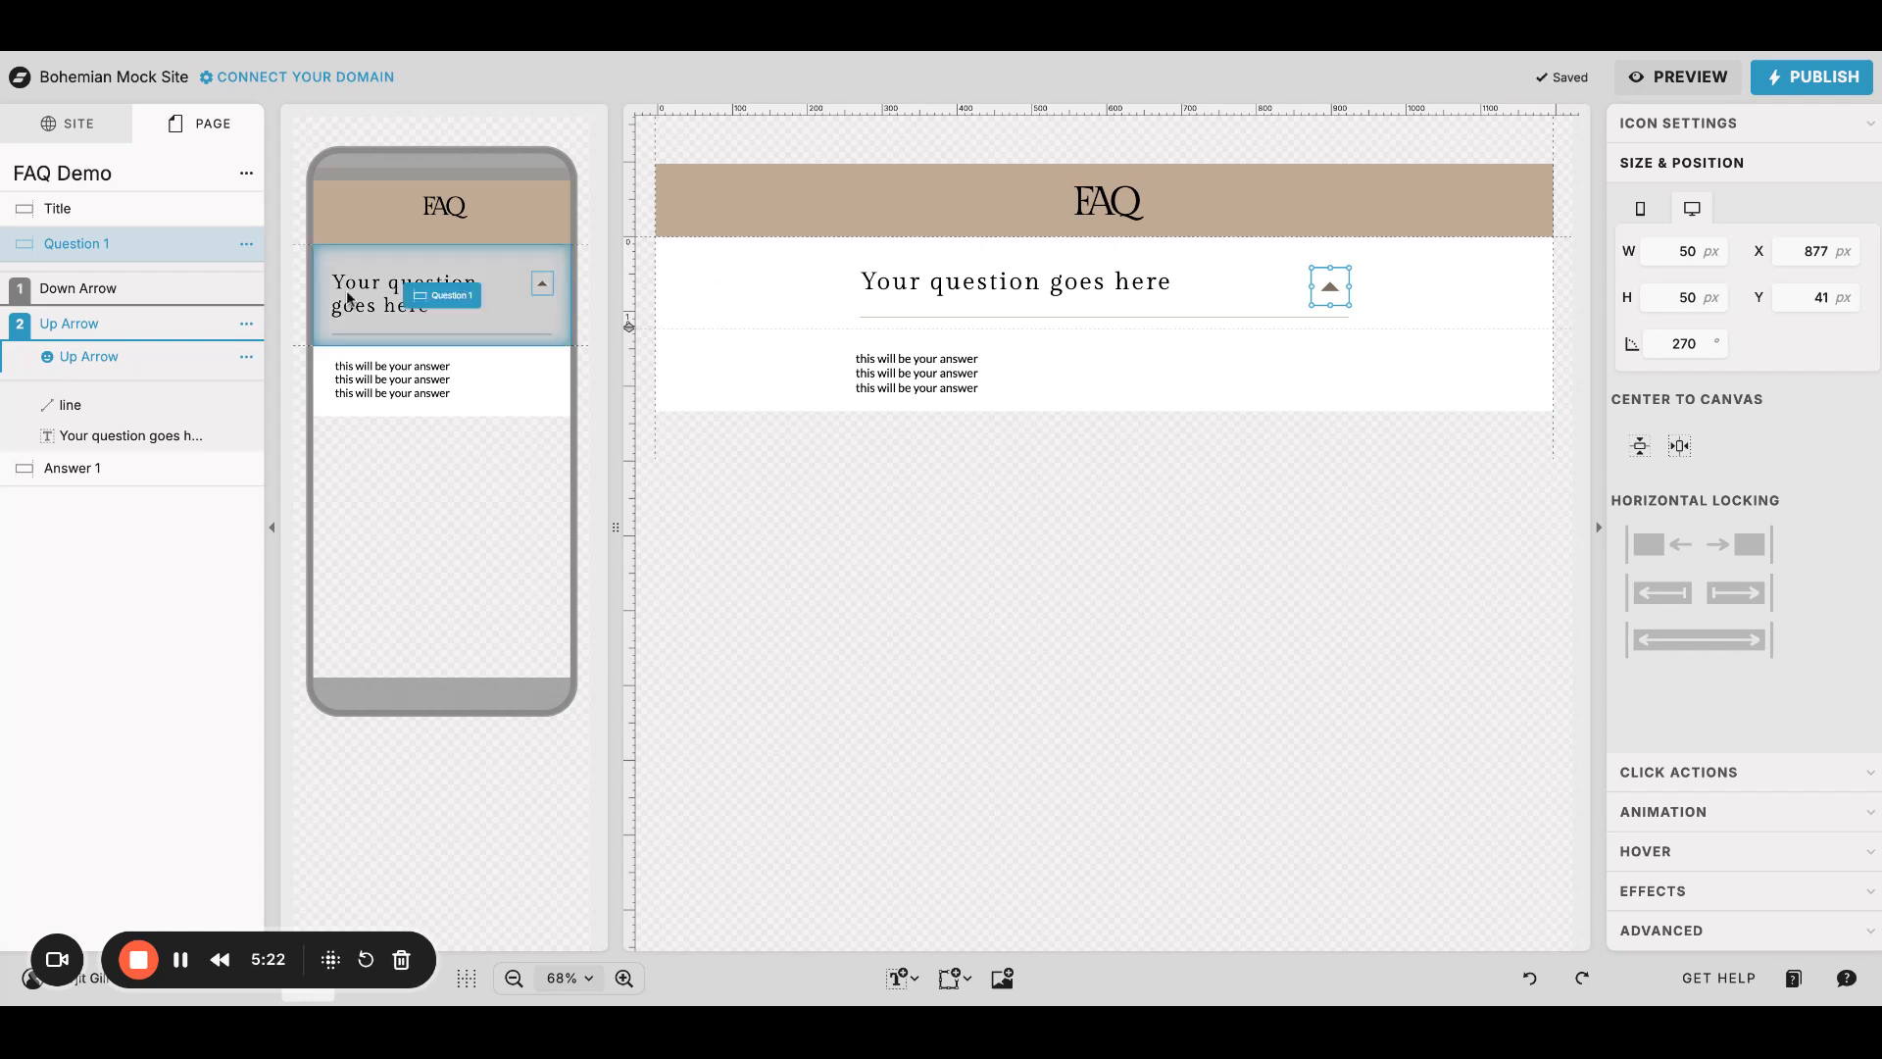
Step: Link the Down Arrow icon in Question 1's first view to This Canvas, View 2
click(189, 291)
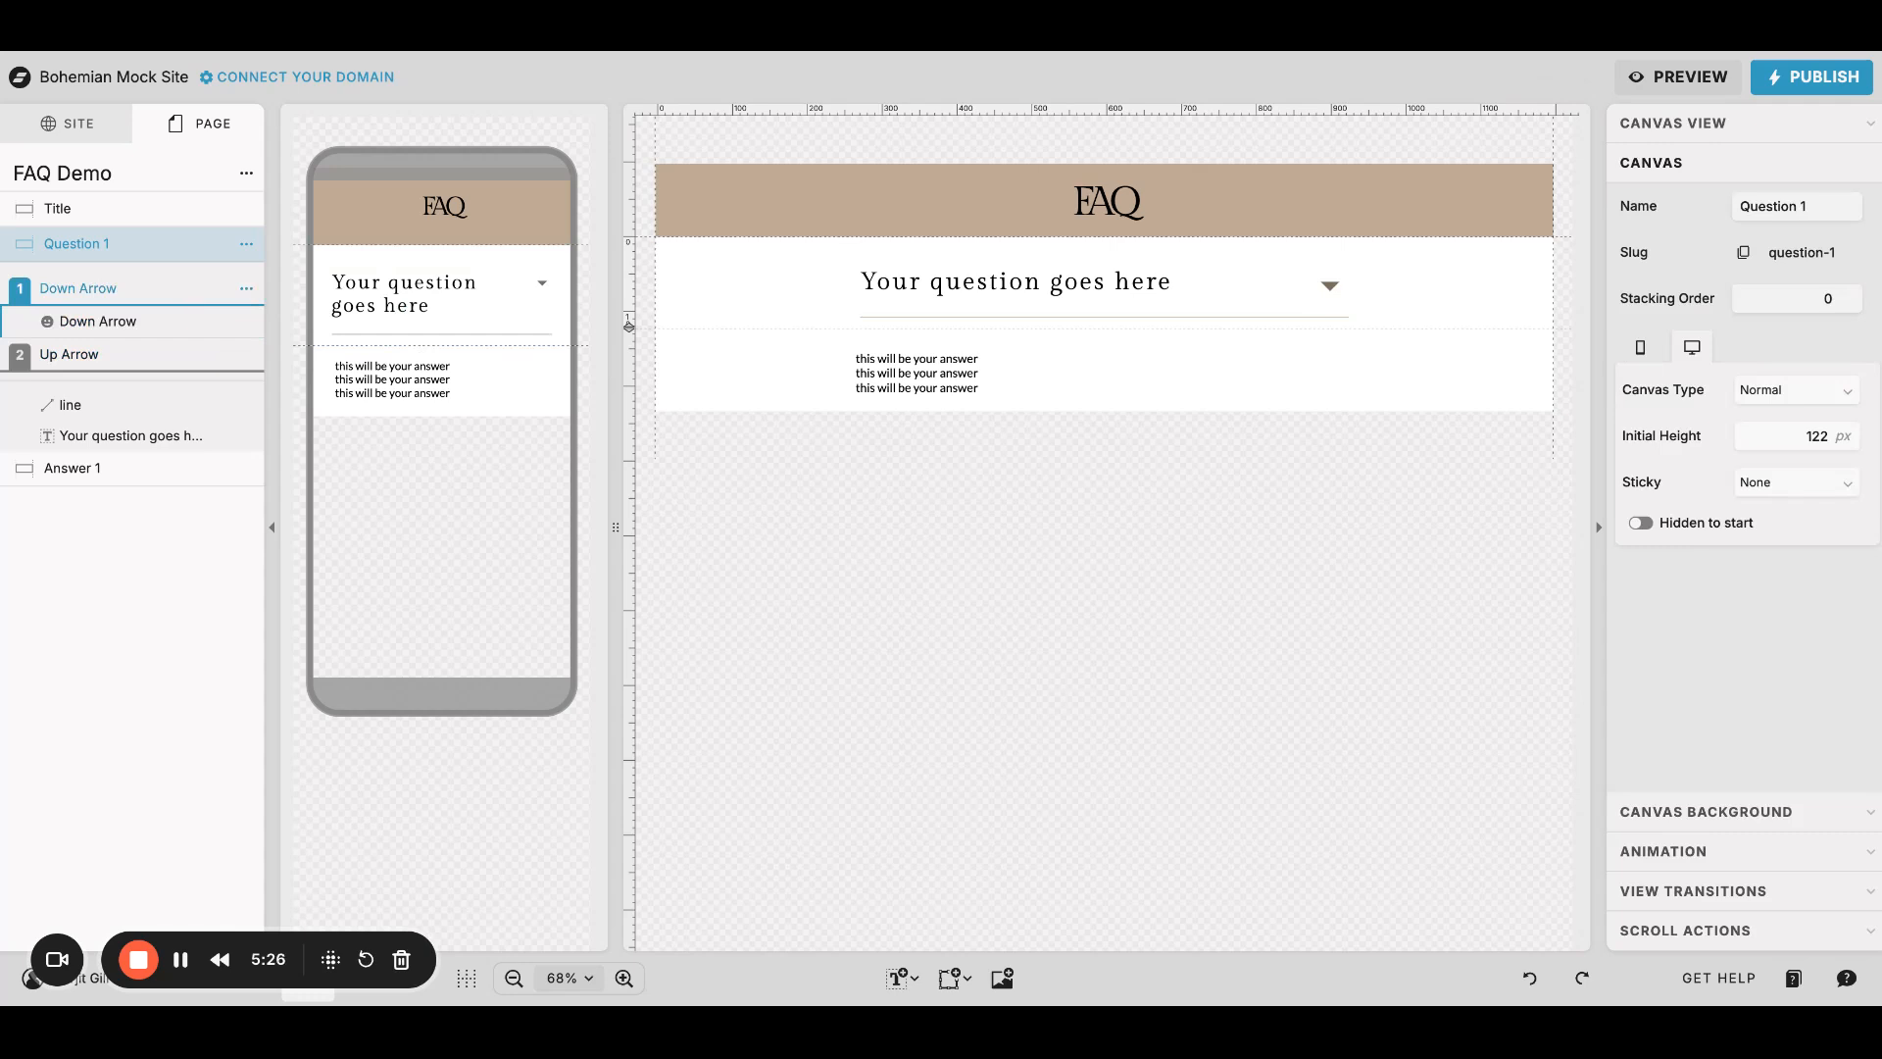
click(1331, 287)
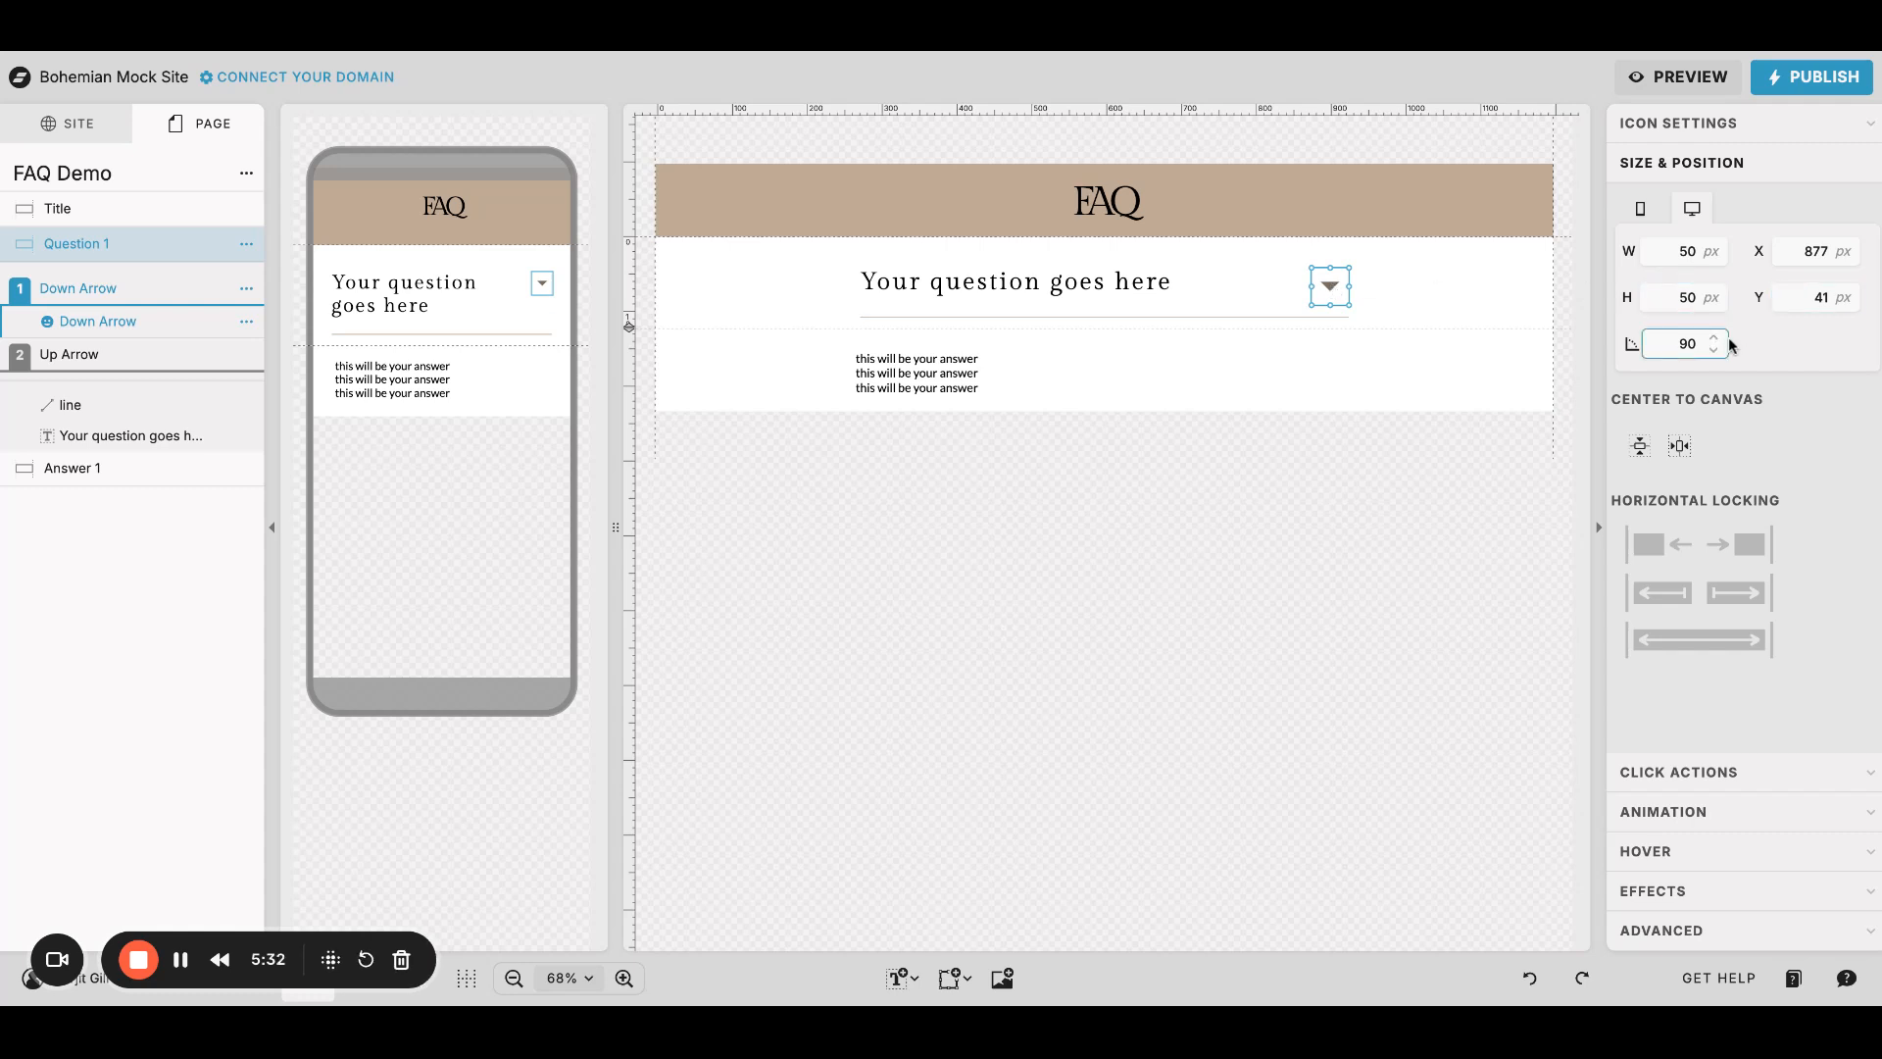
click(1655, 782)
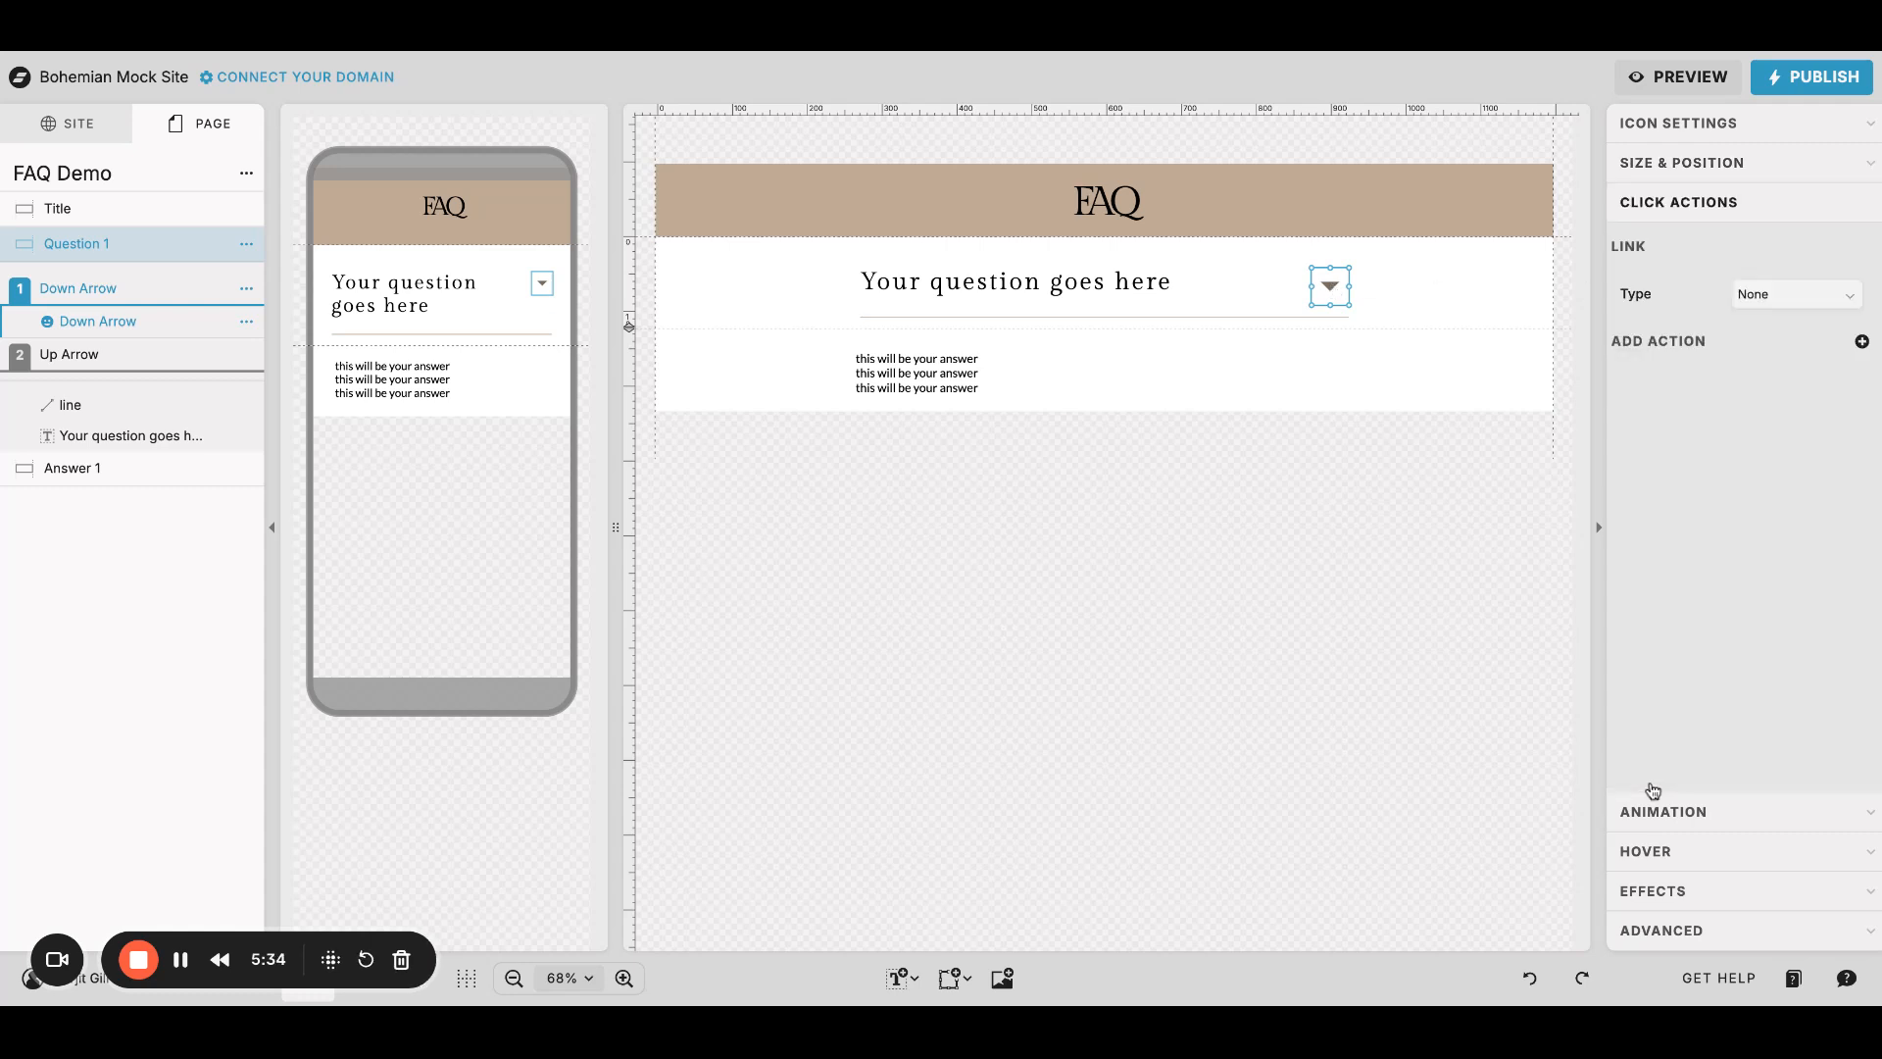
click(1764, 296)
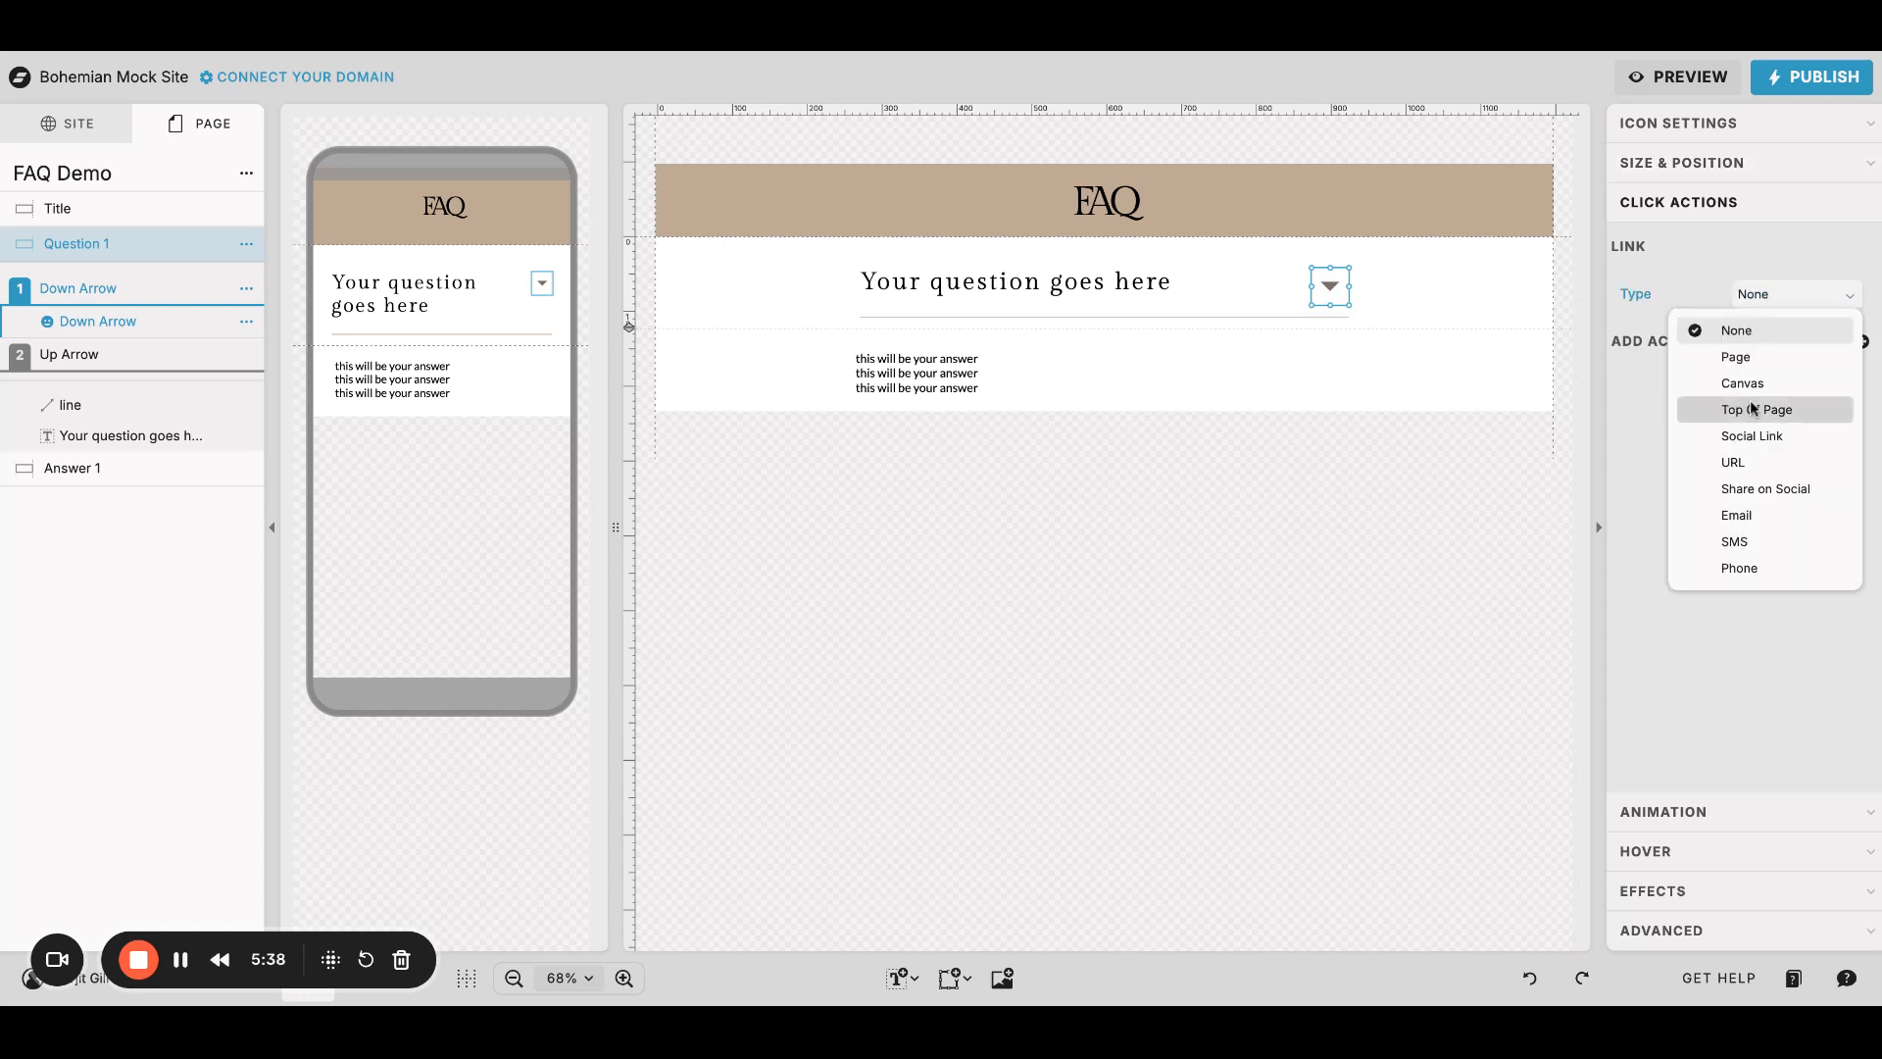
click(1780, 380)
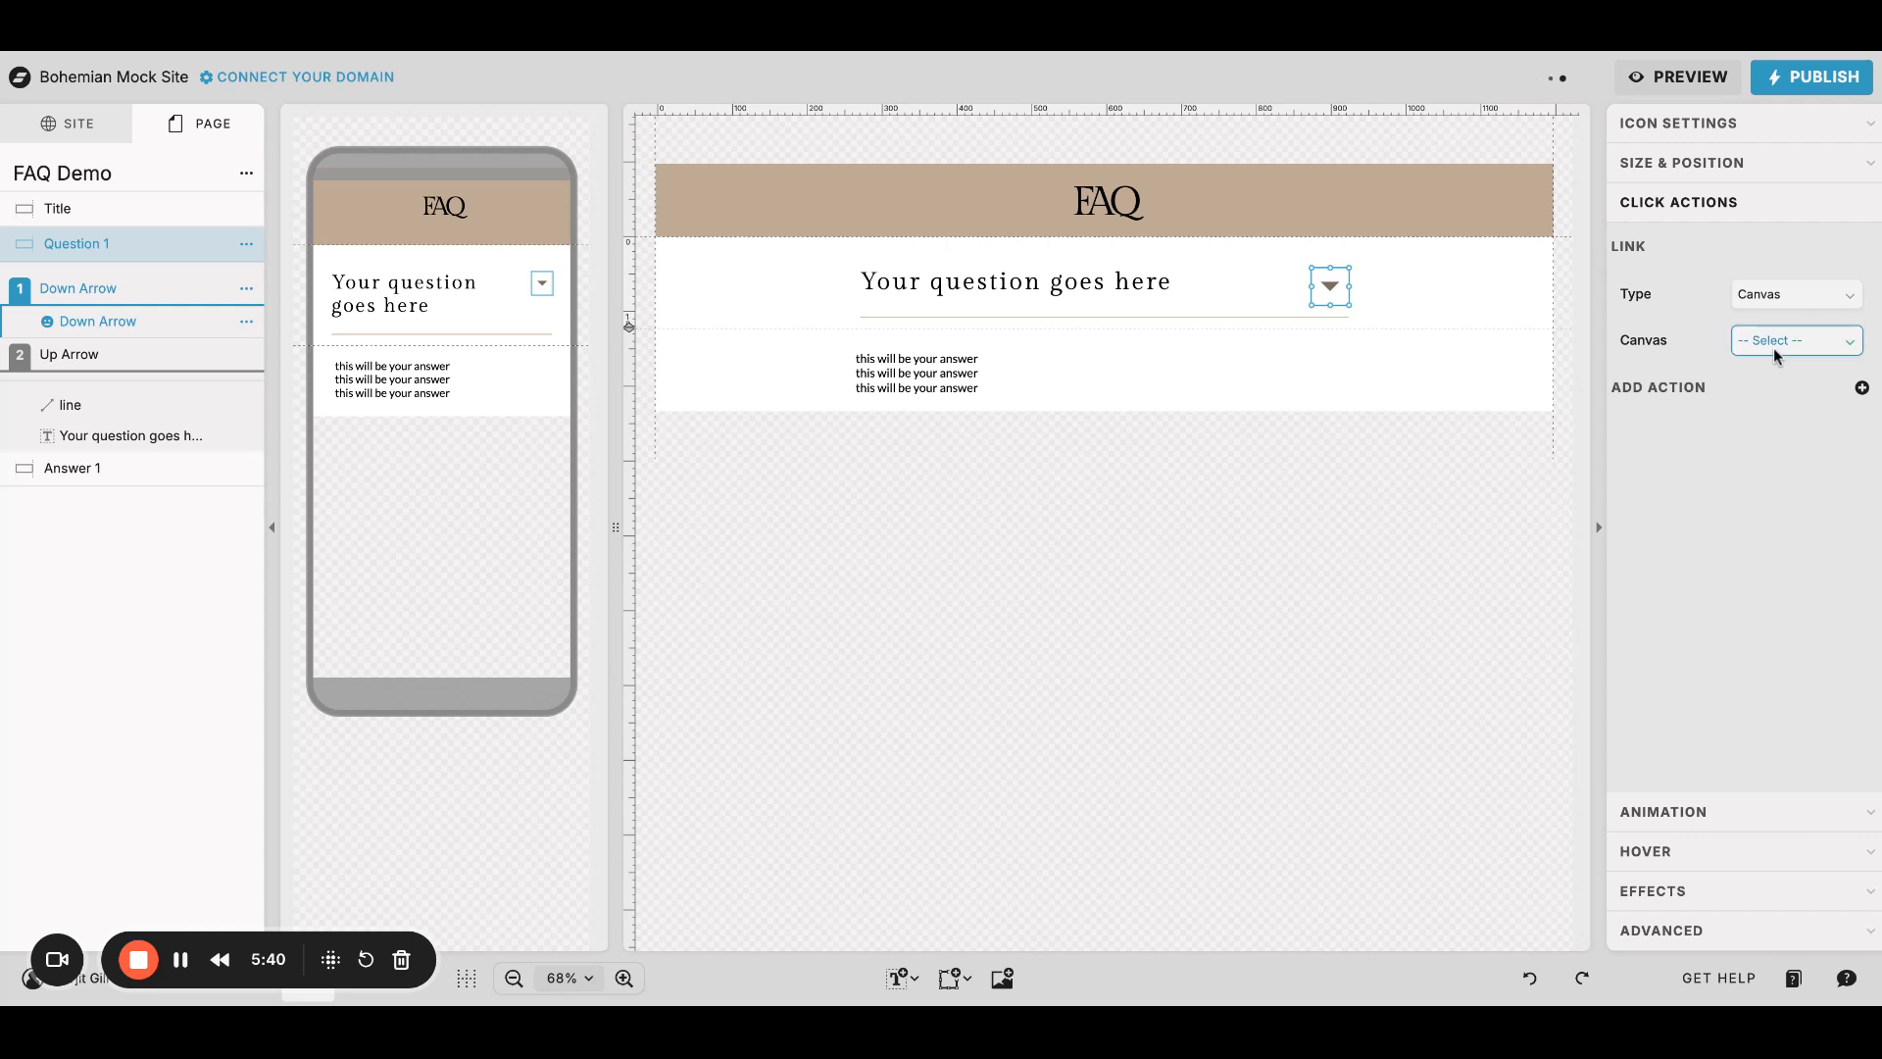
click(1773, 345)
click(1755, 403)
click(1756, 392)
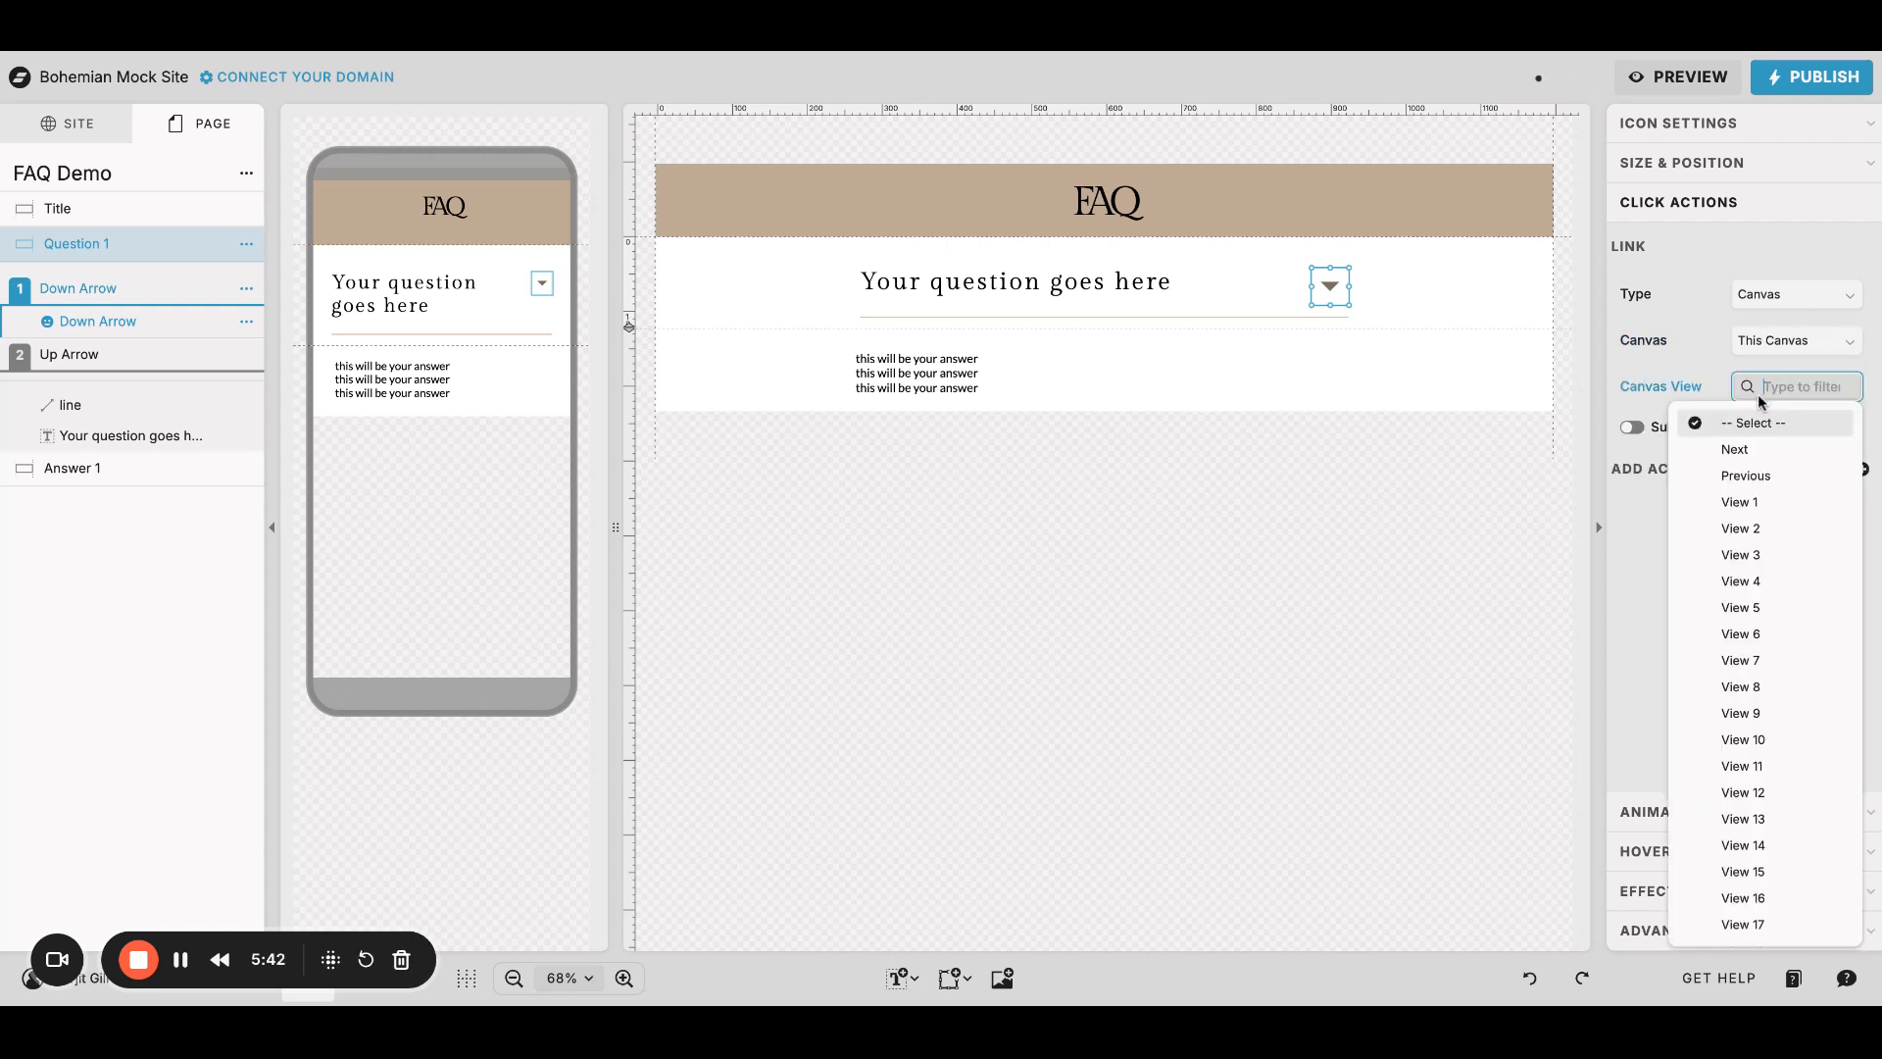
click(1735, 528)
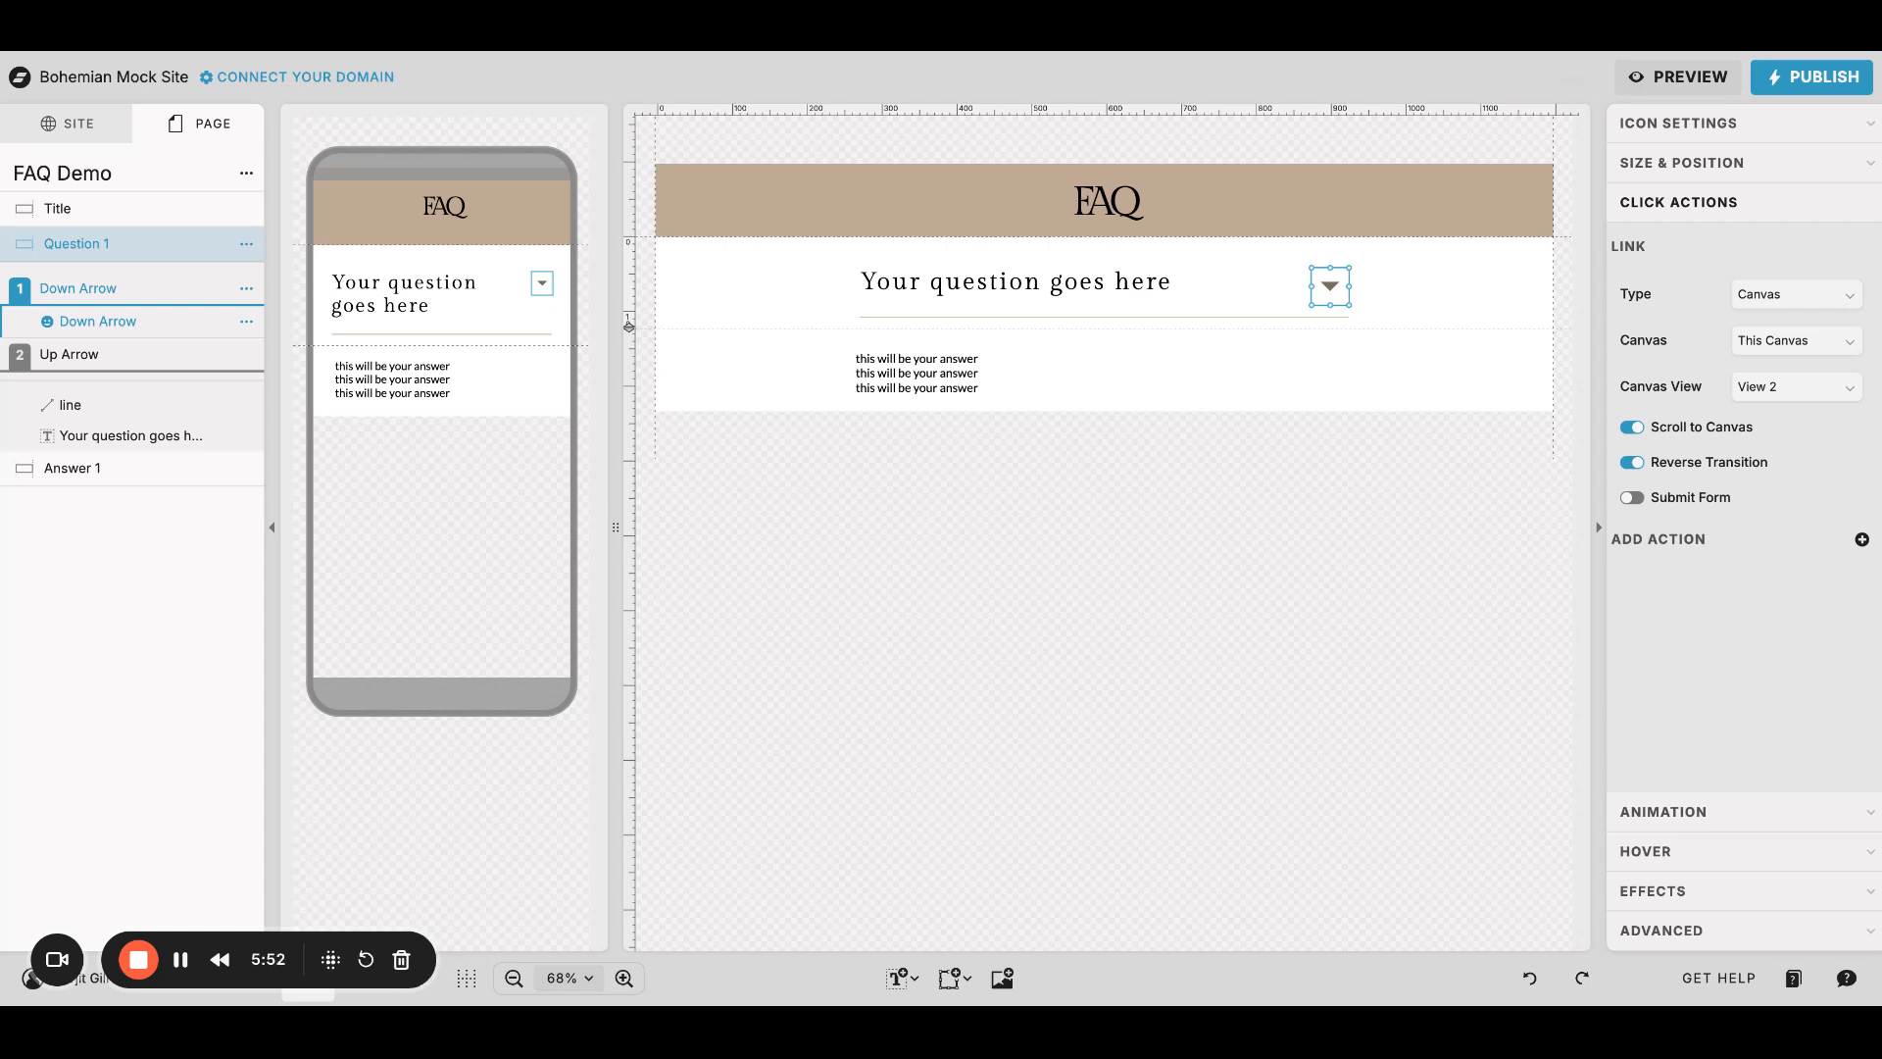
Step: Add a Show Canvas click action for Answer 1 to the Down Arrow icon
click(1861, 539)
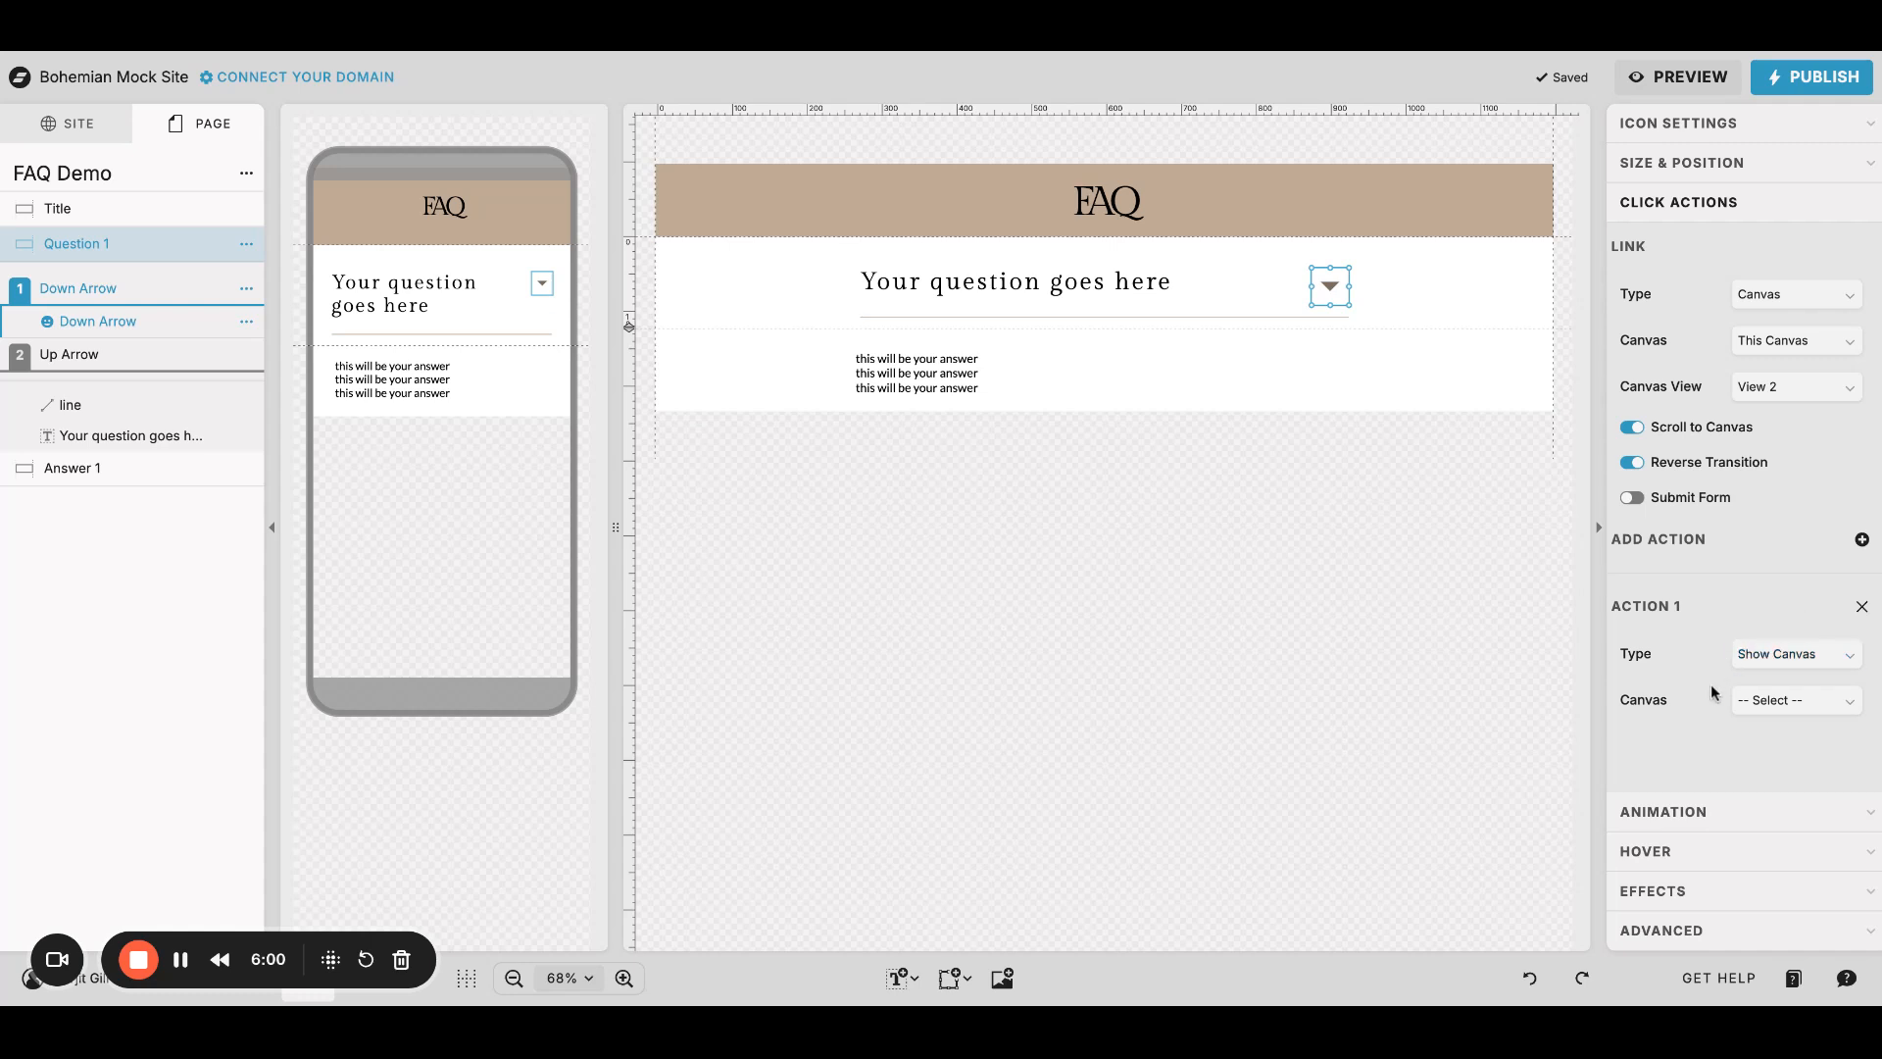
click(1784, 702)
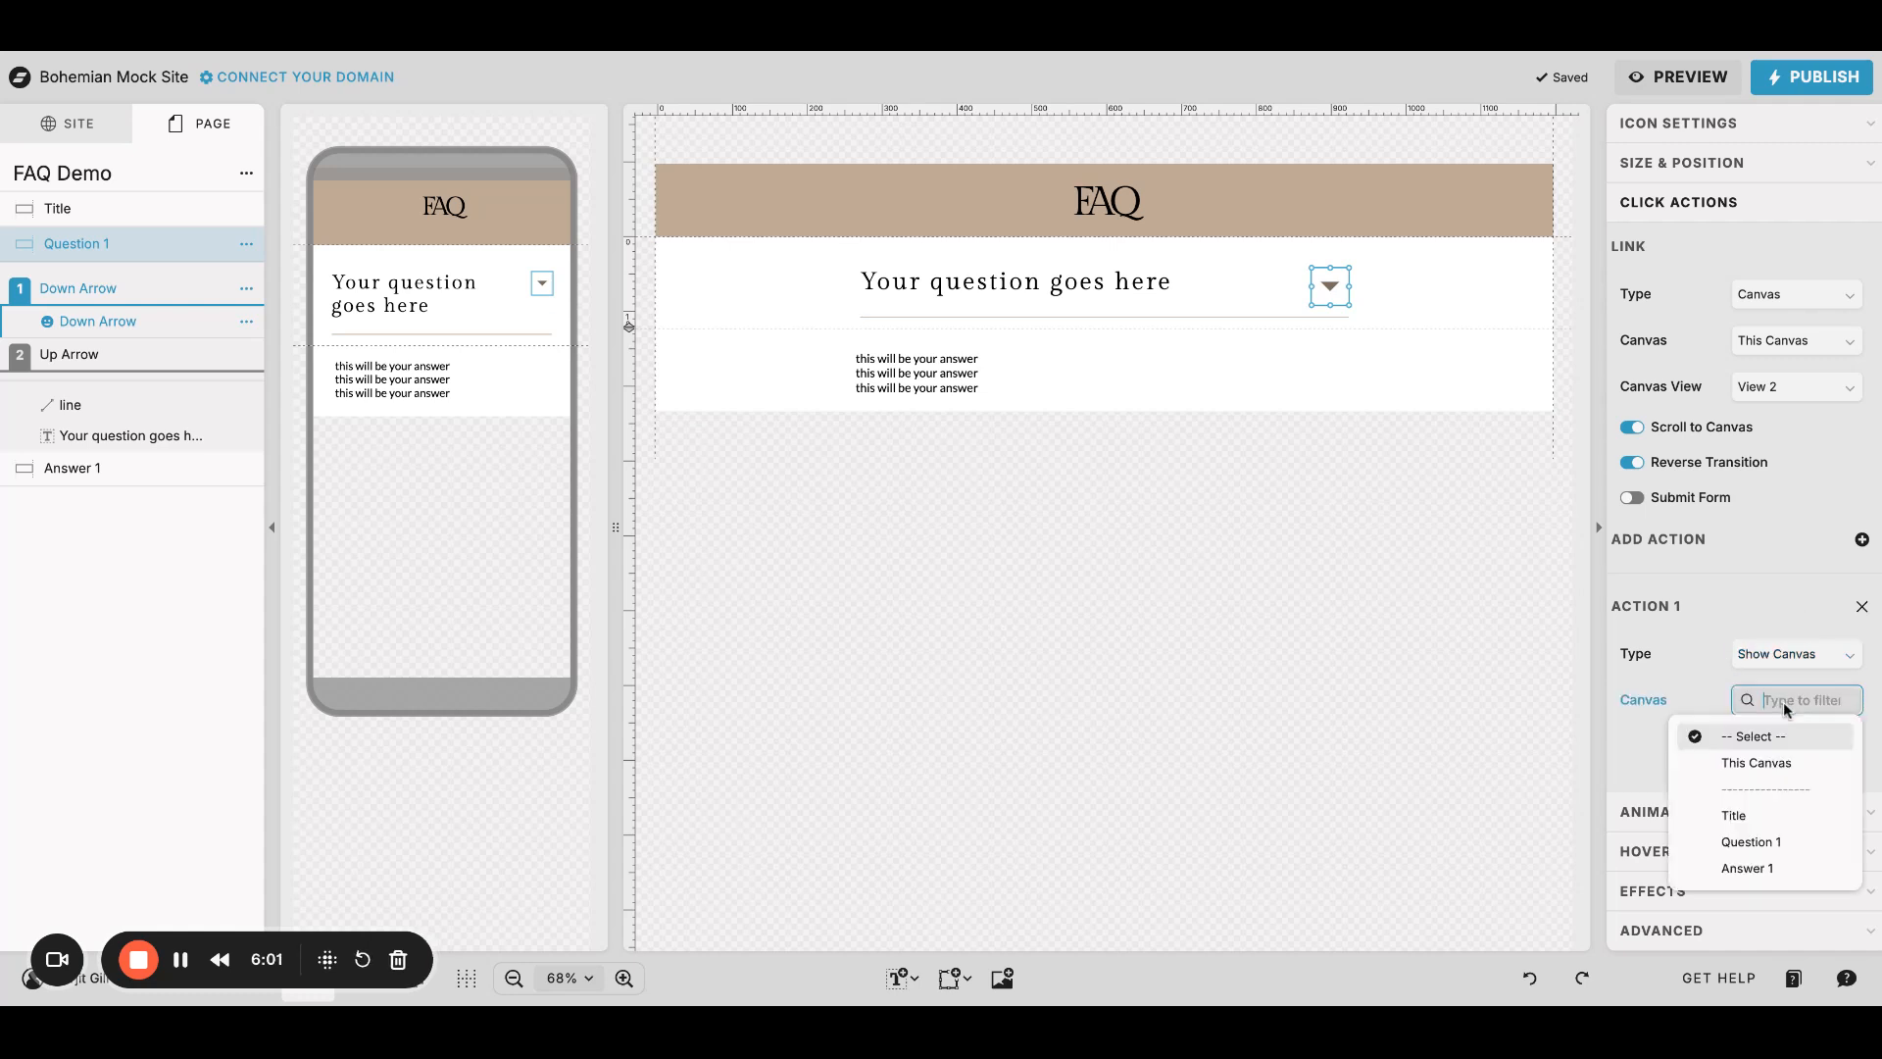
click(1739, 866)
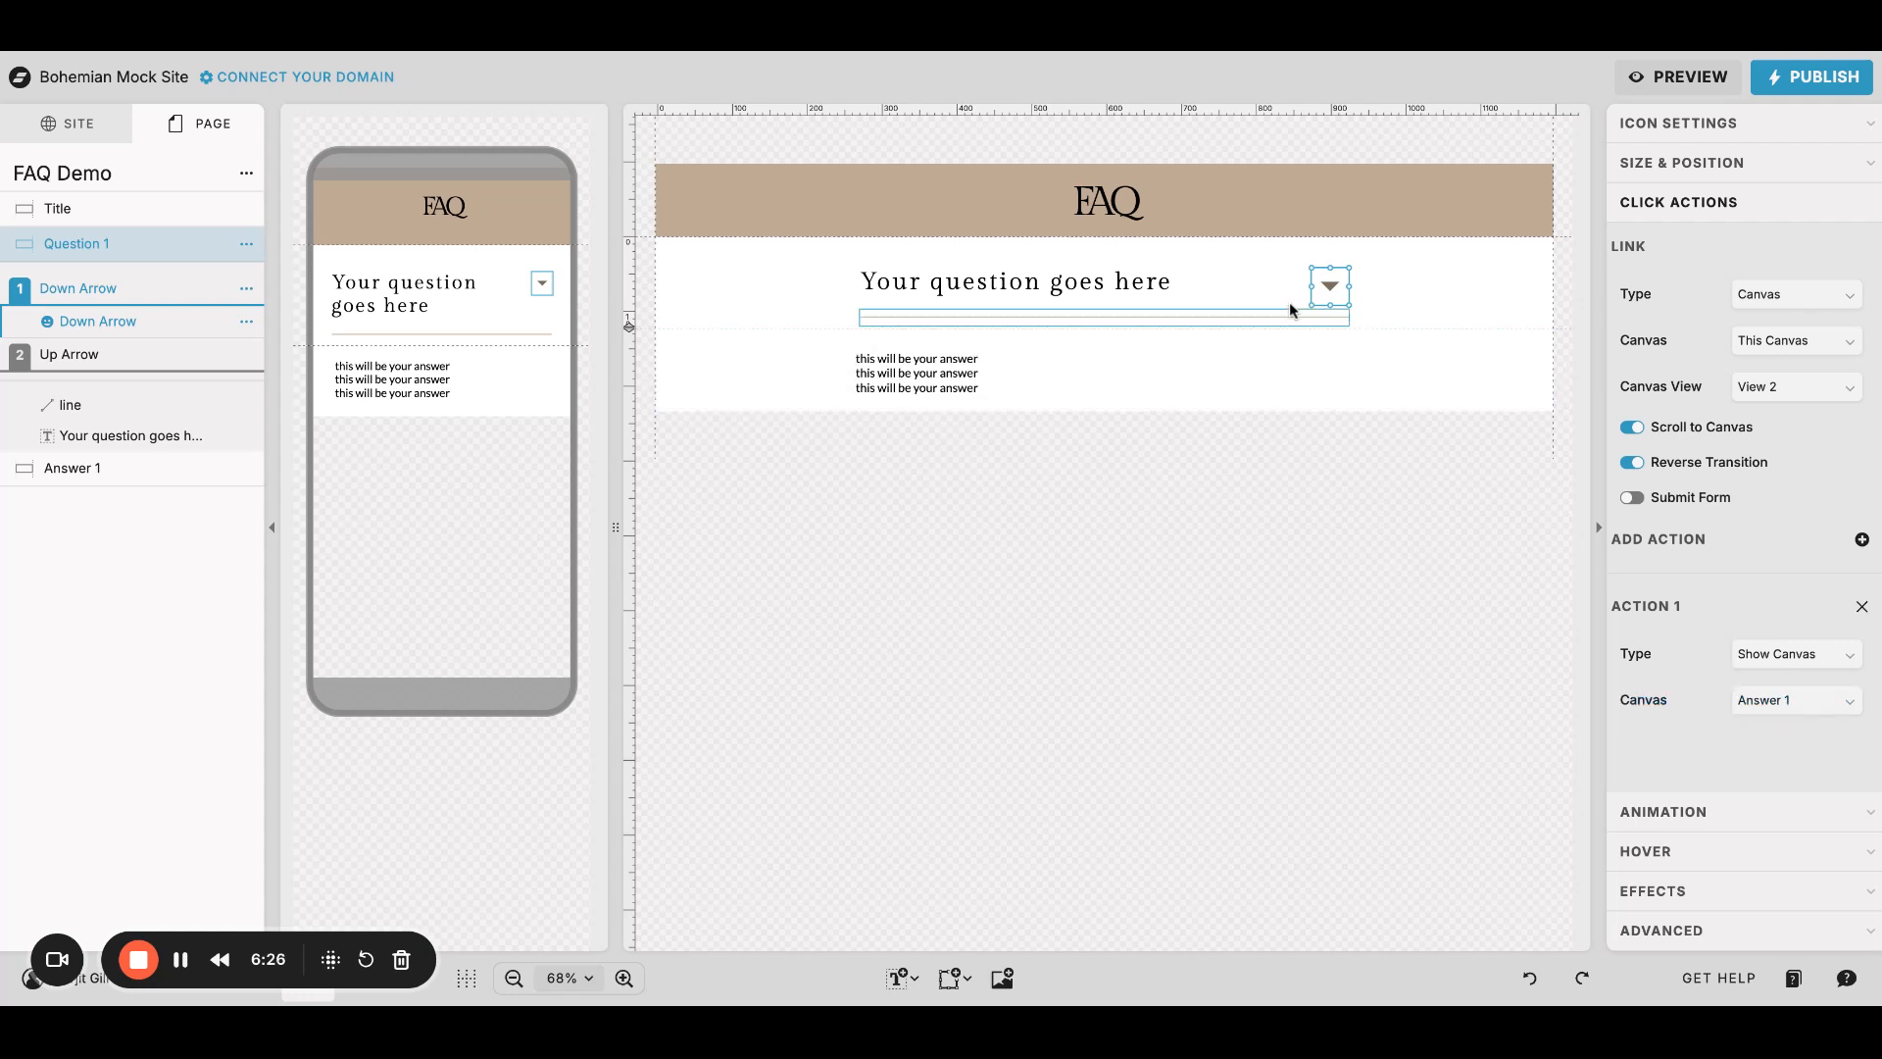
Step: Link the Up Arrow icon in Question 1's second view to This Canvas, View 1
click(1493, 282)
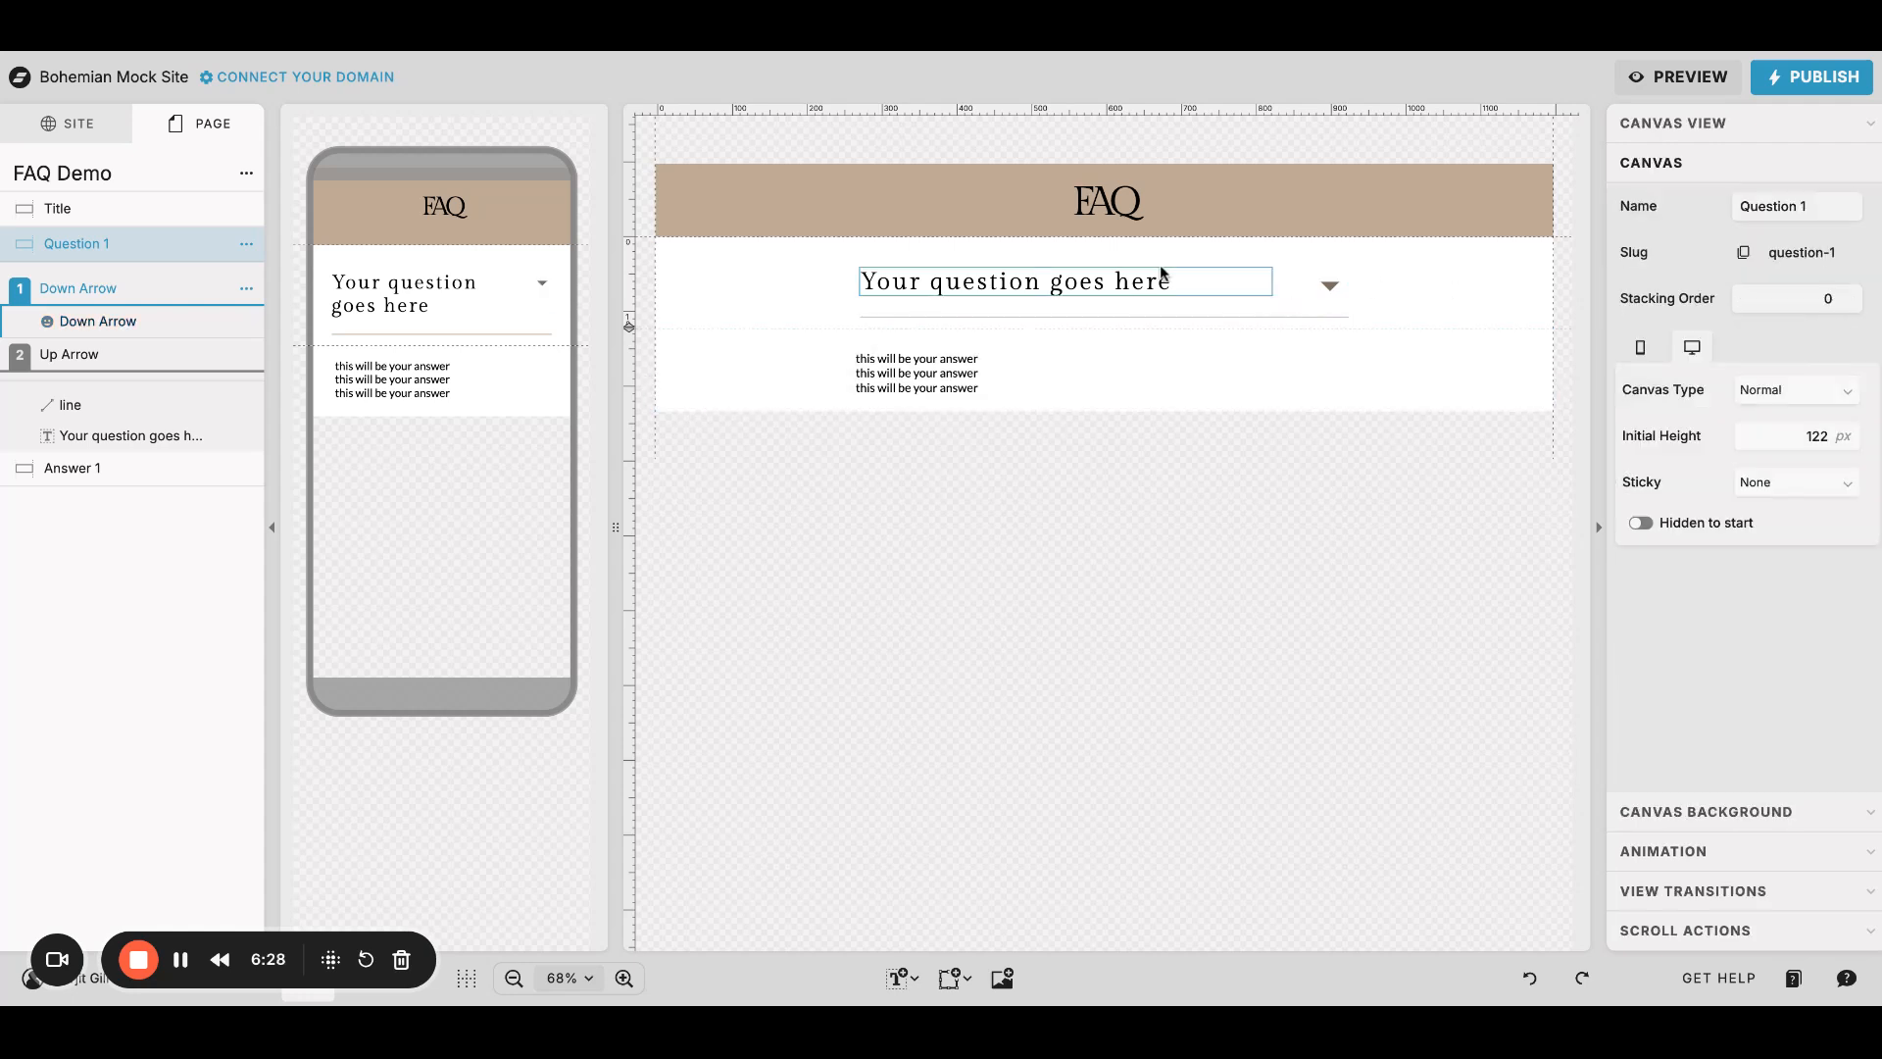
click(91, 355)
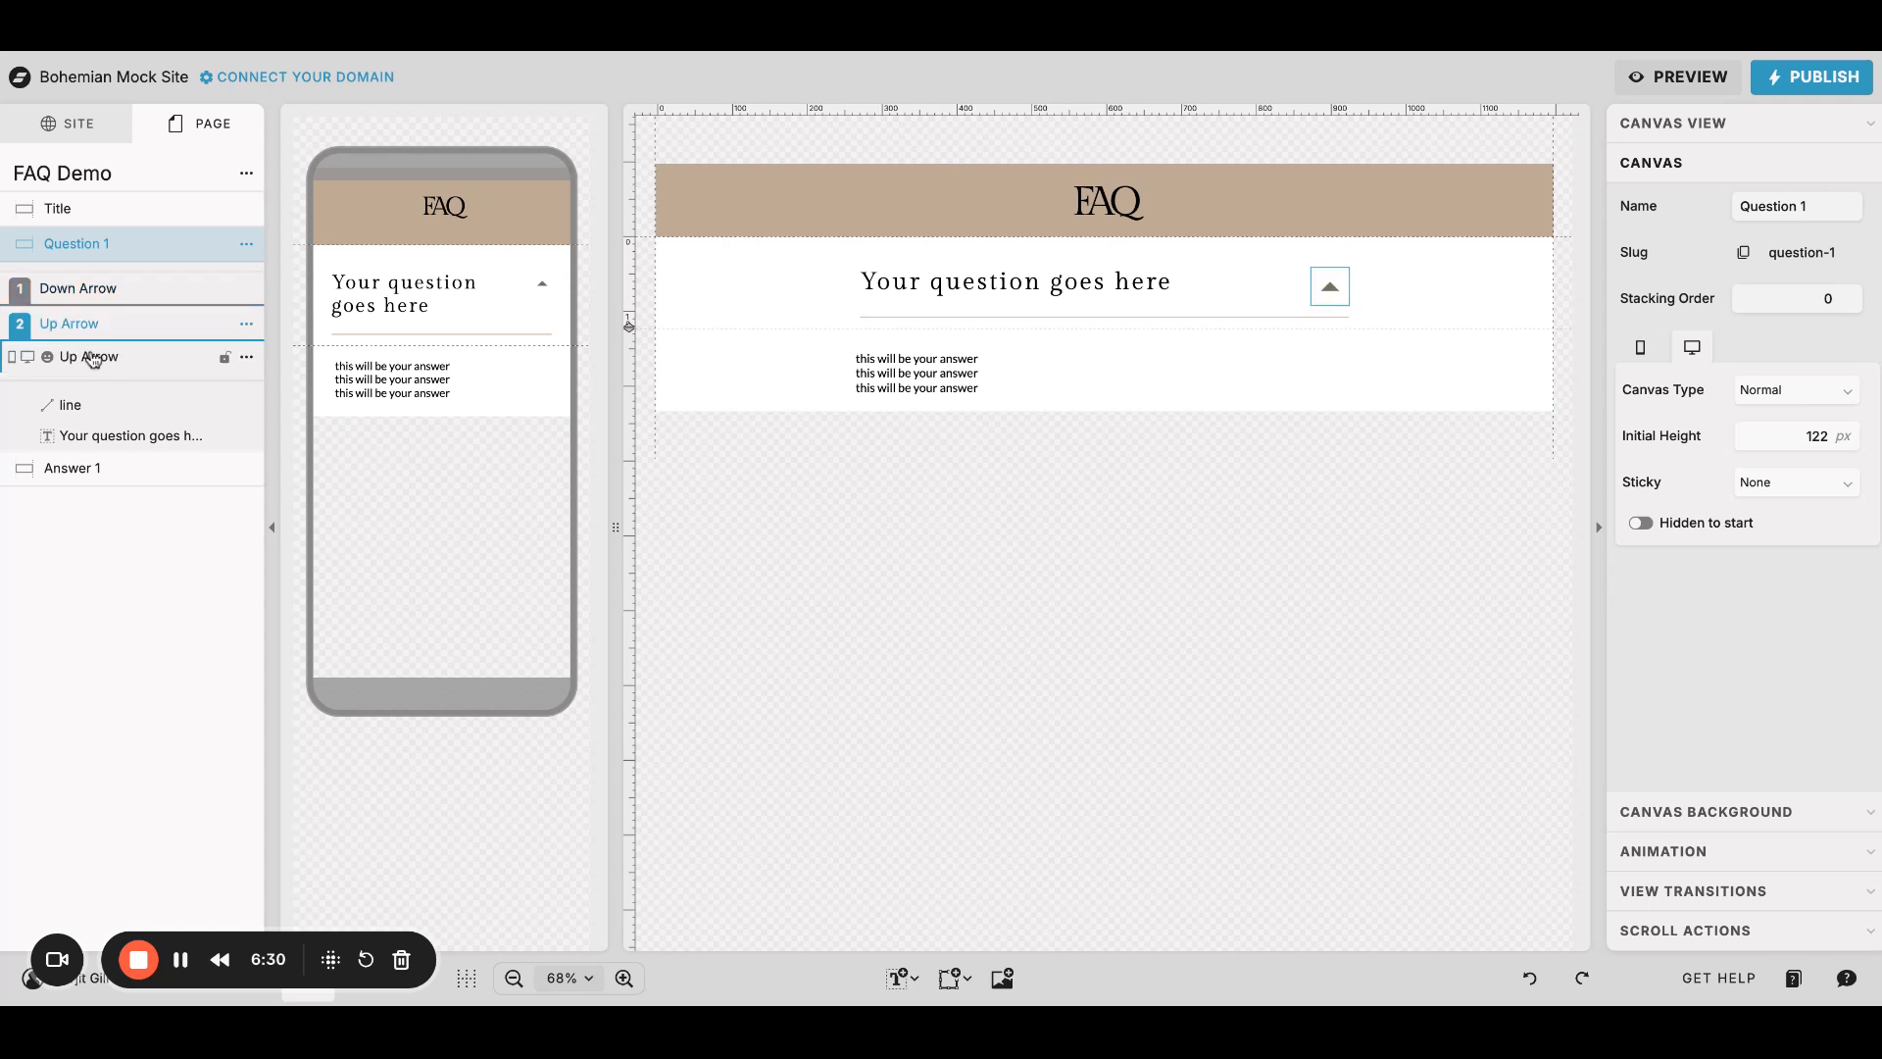
click(1330, 286)
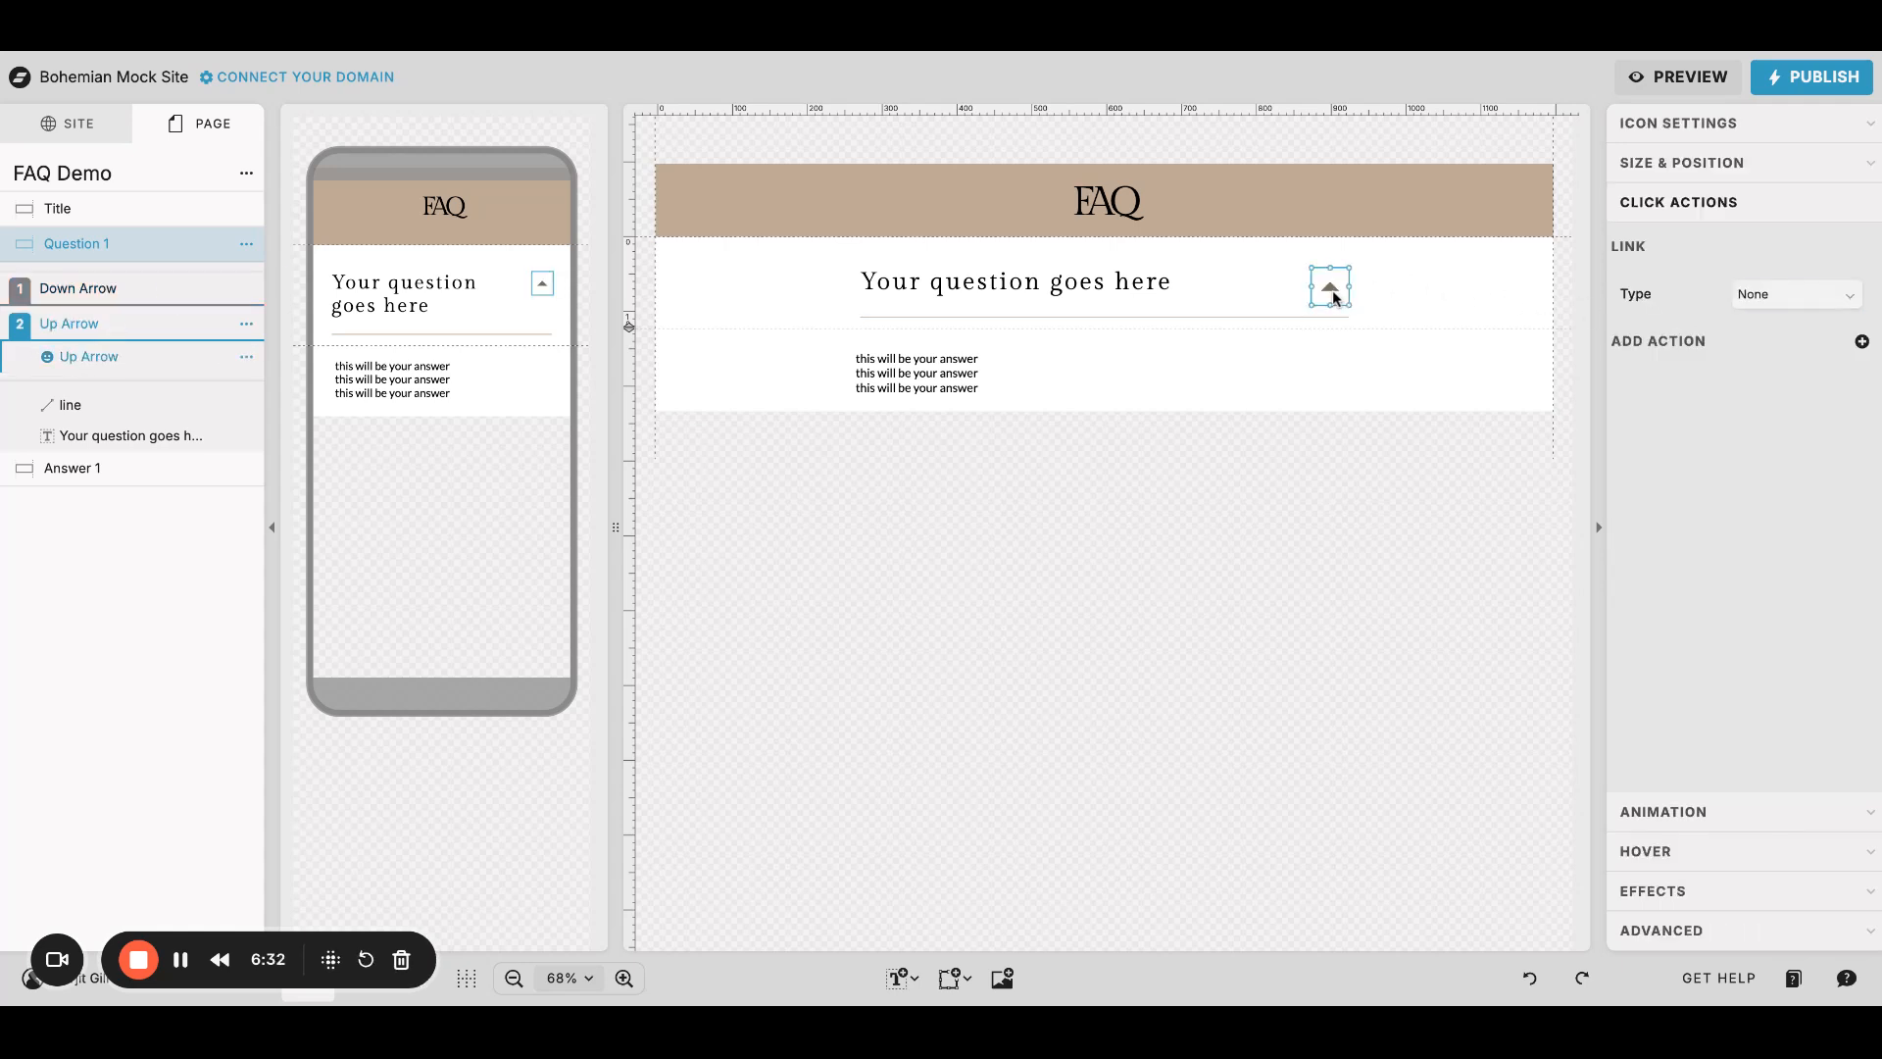
click(1840, 297)
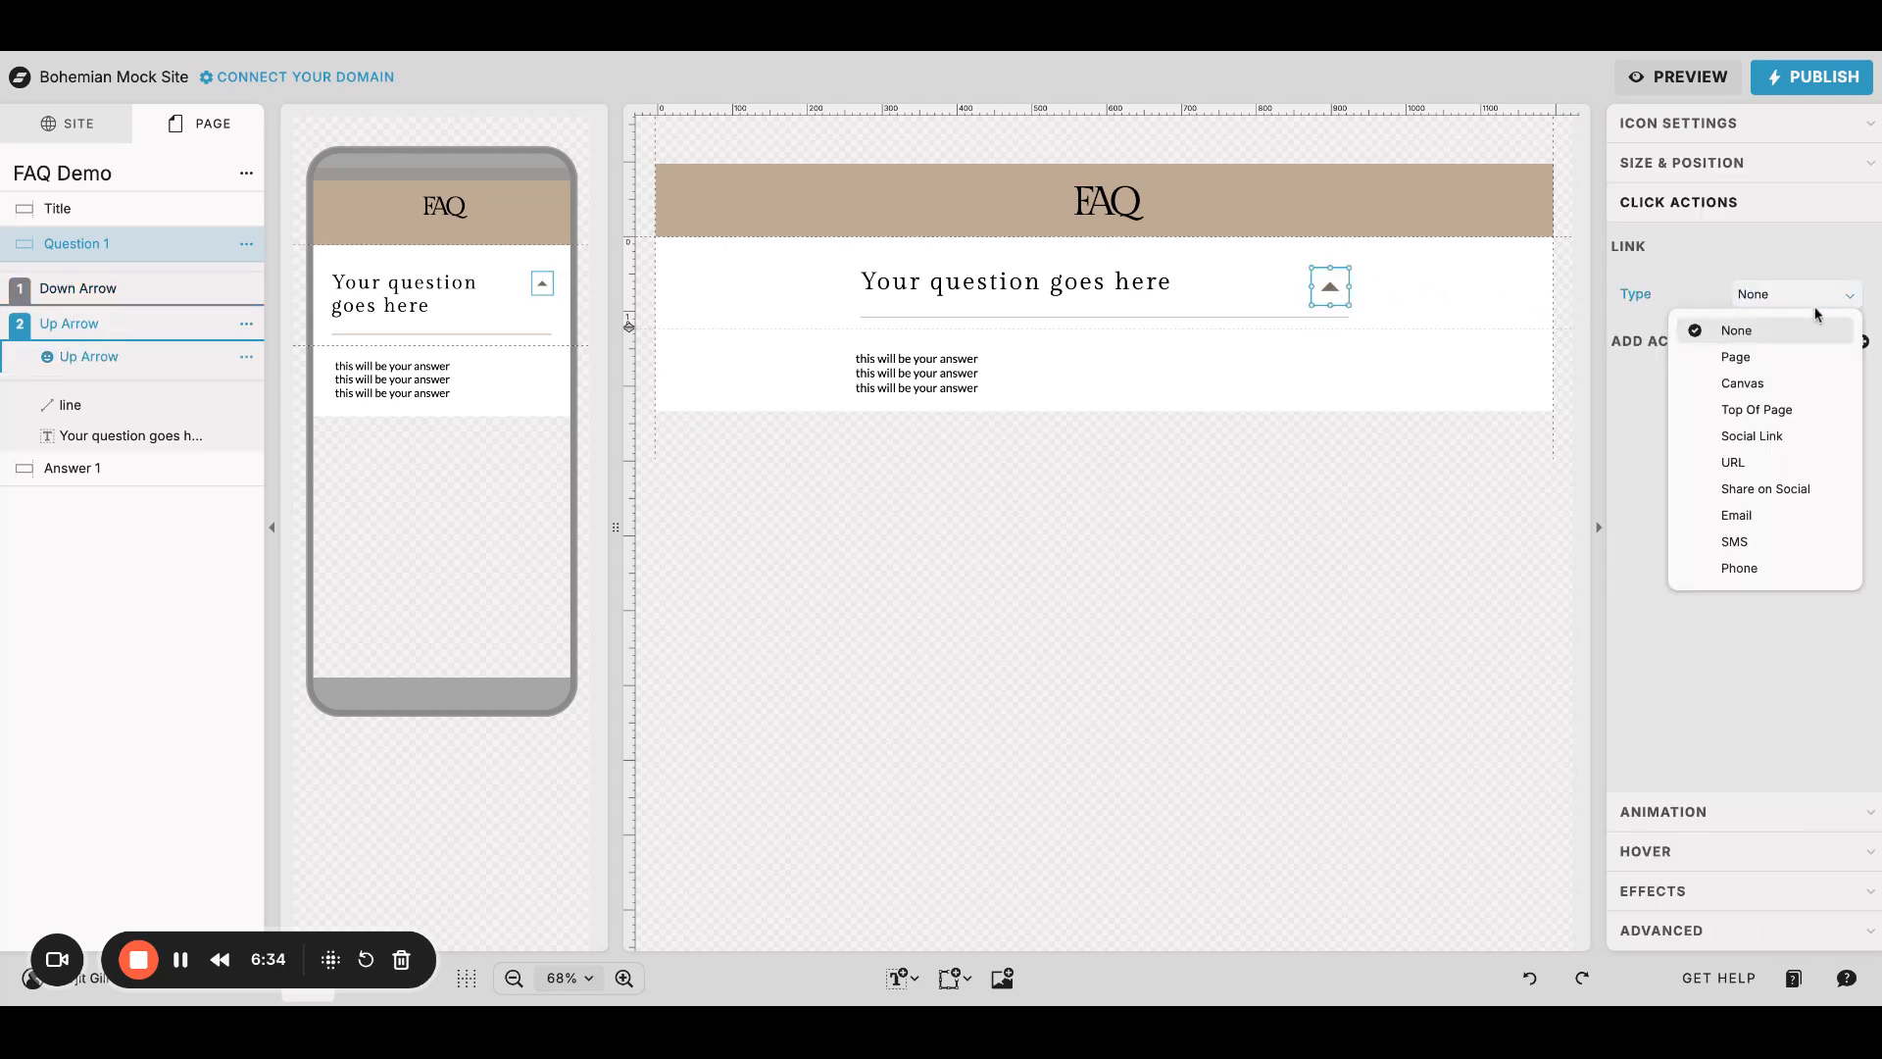
click(1742, 382)
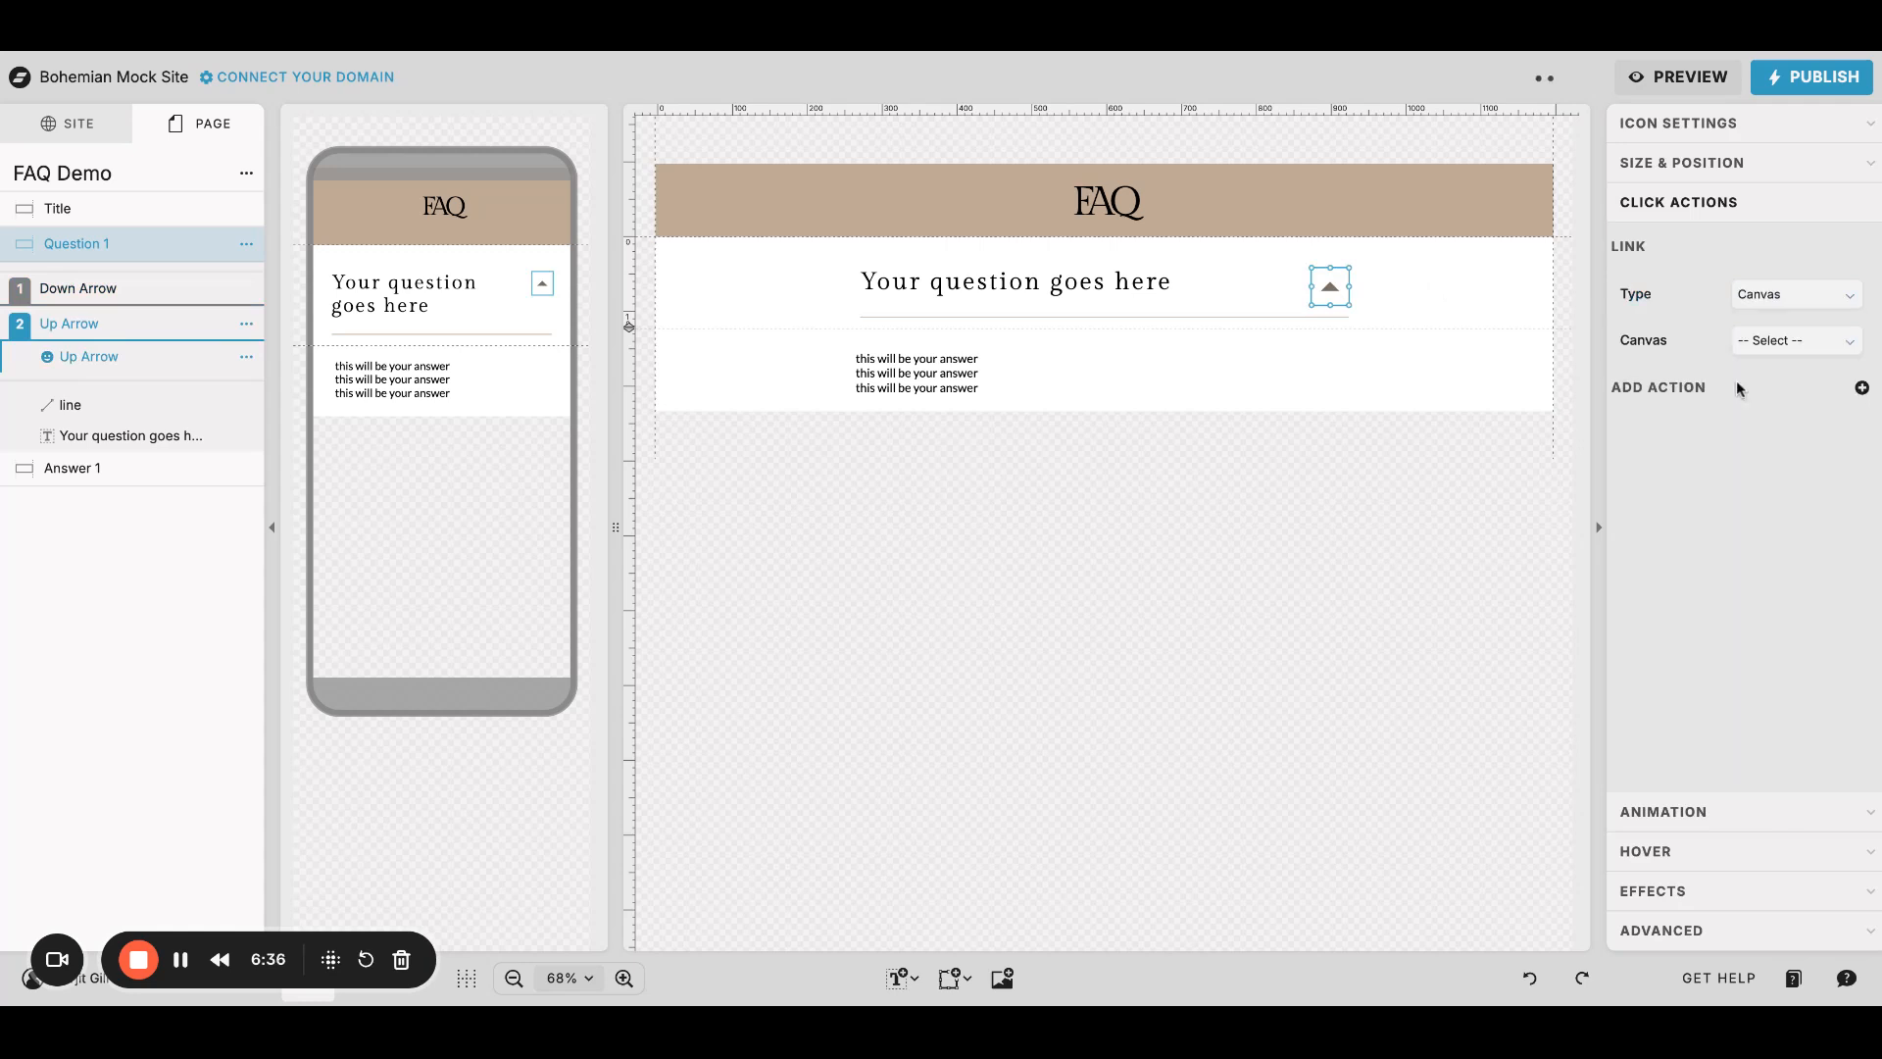
click(1767, 341)
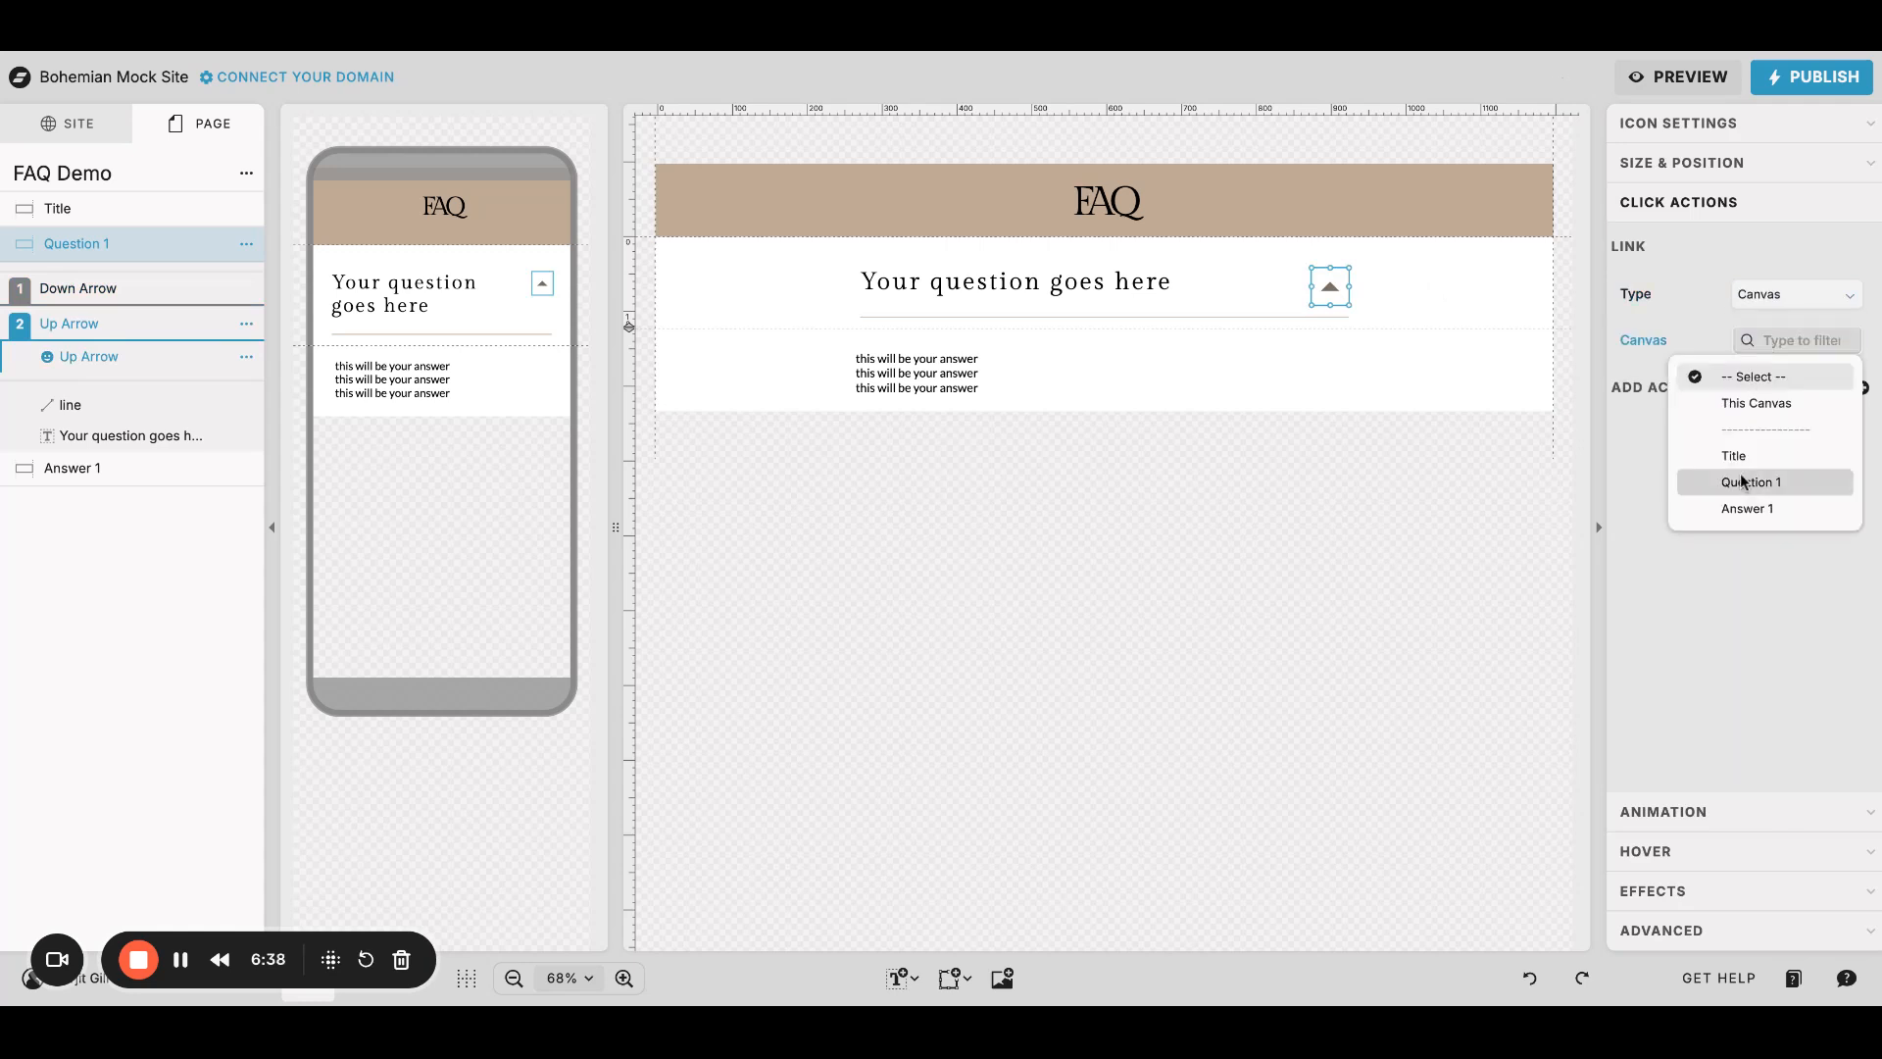
click(1767, 408)
click(1792, 385)
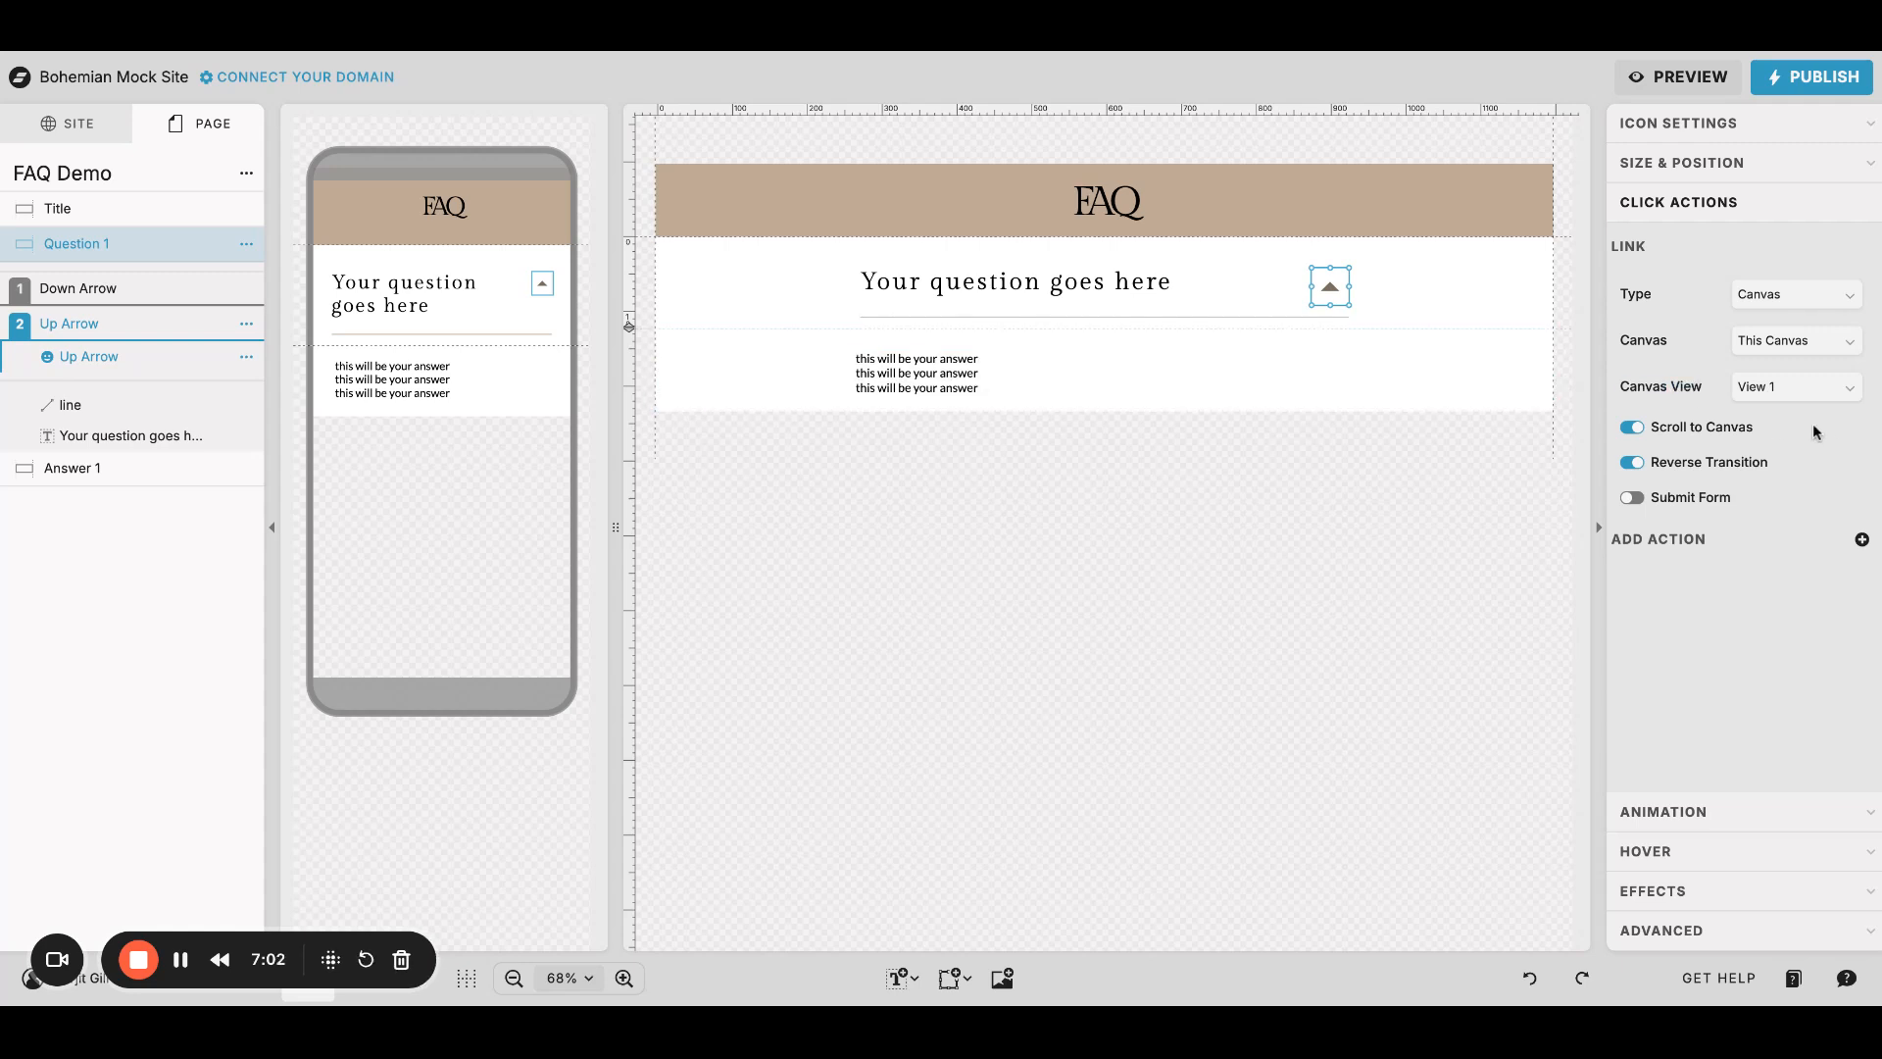
Step: Add a Hide Canvas click action for Answer 1 to the Up Arrow icon
click(1863, 542)
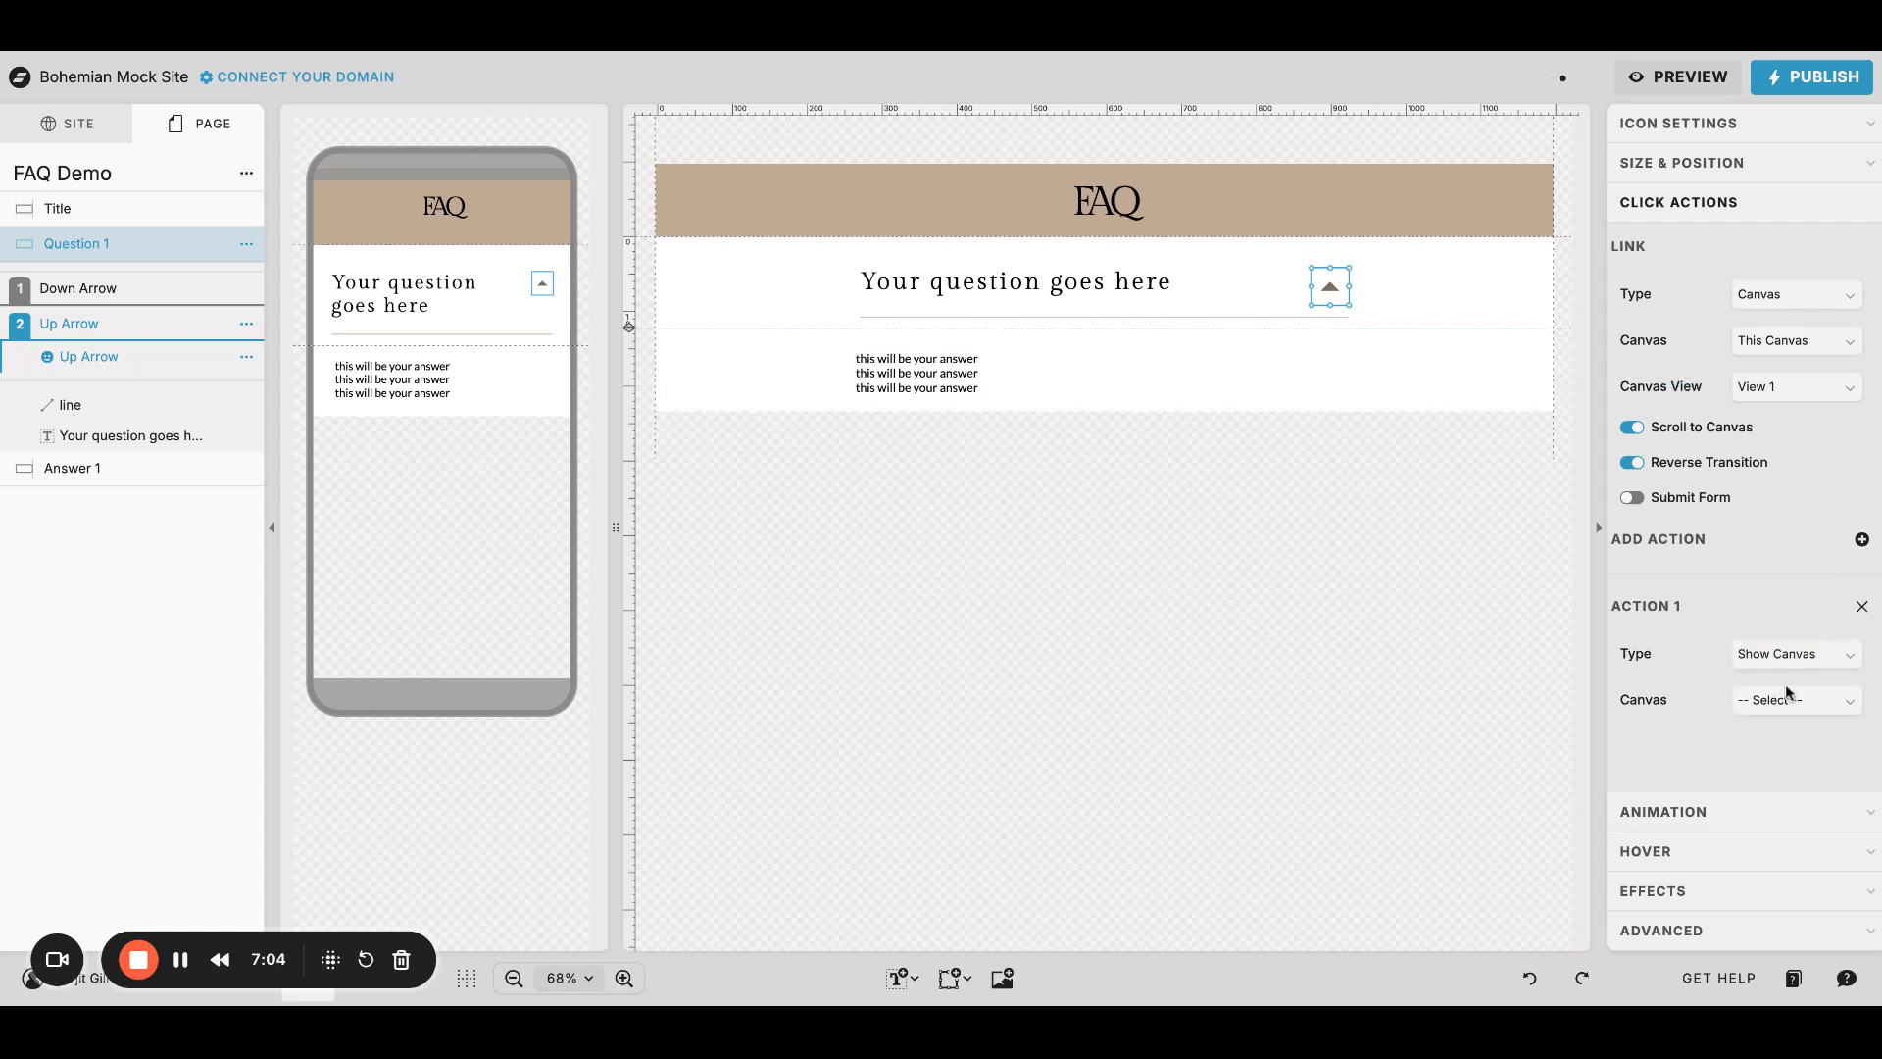
click(1762, 666)
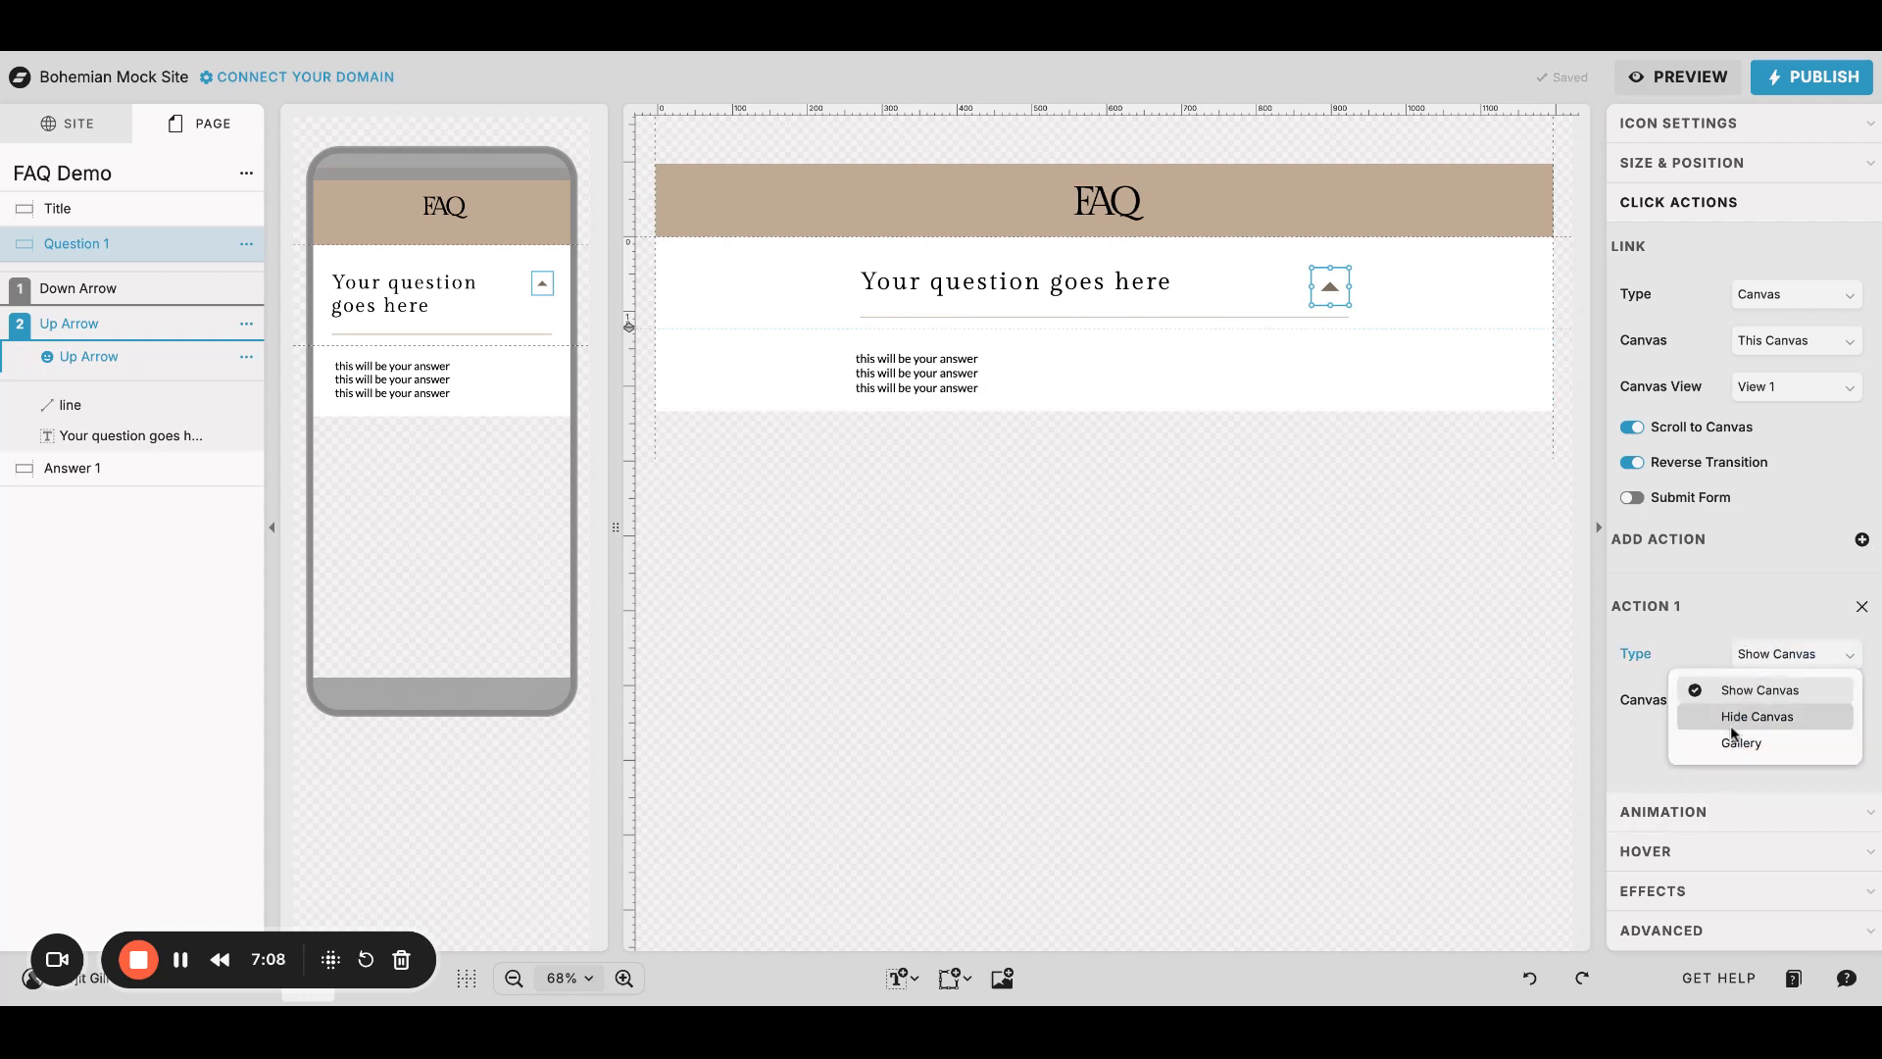
click(1732, 720)
click(1773, 696)
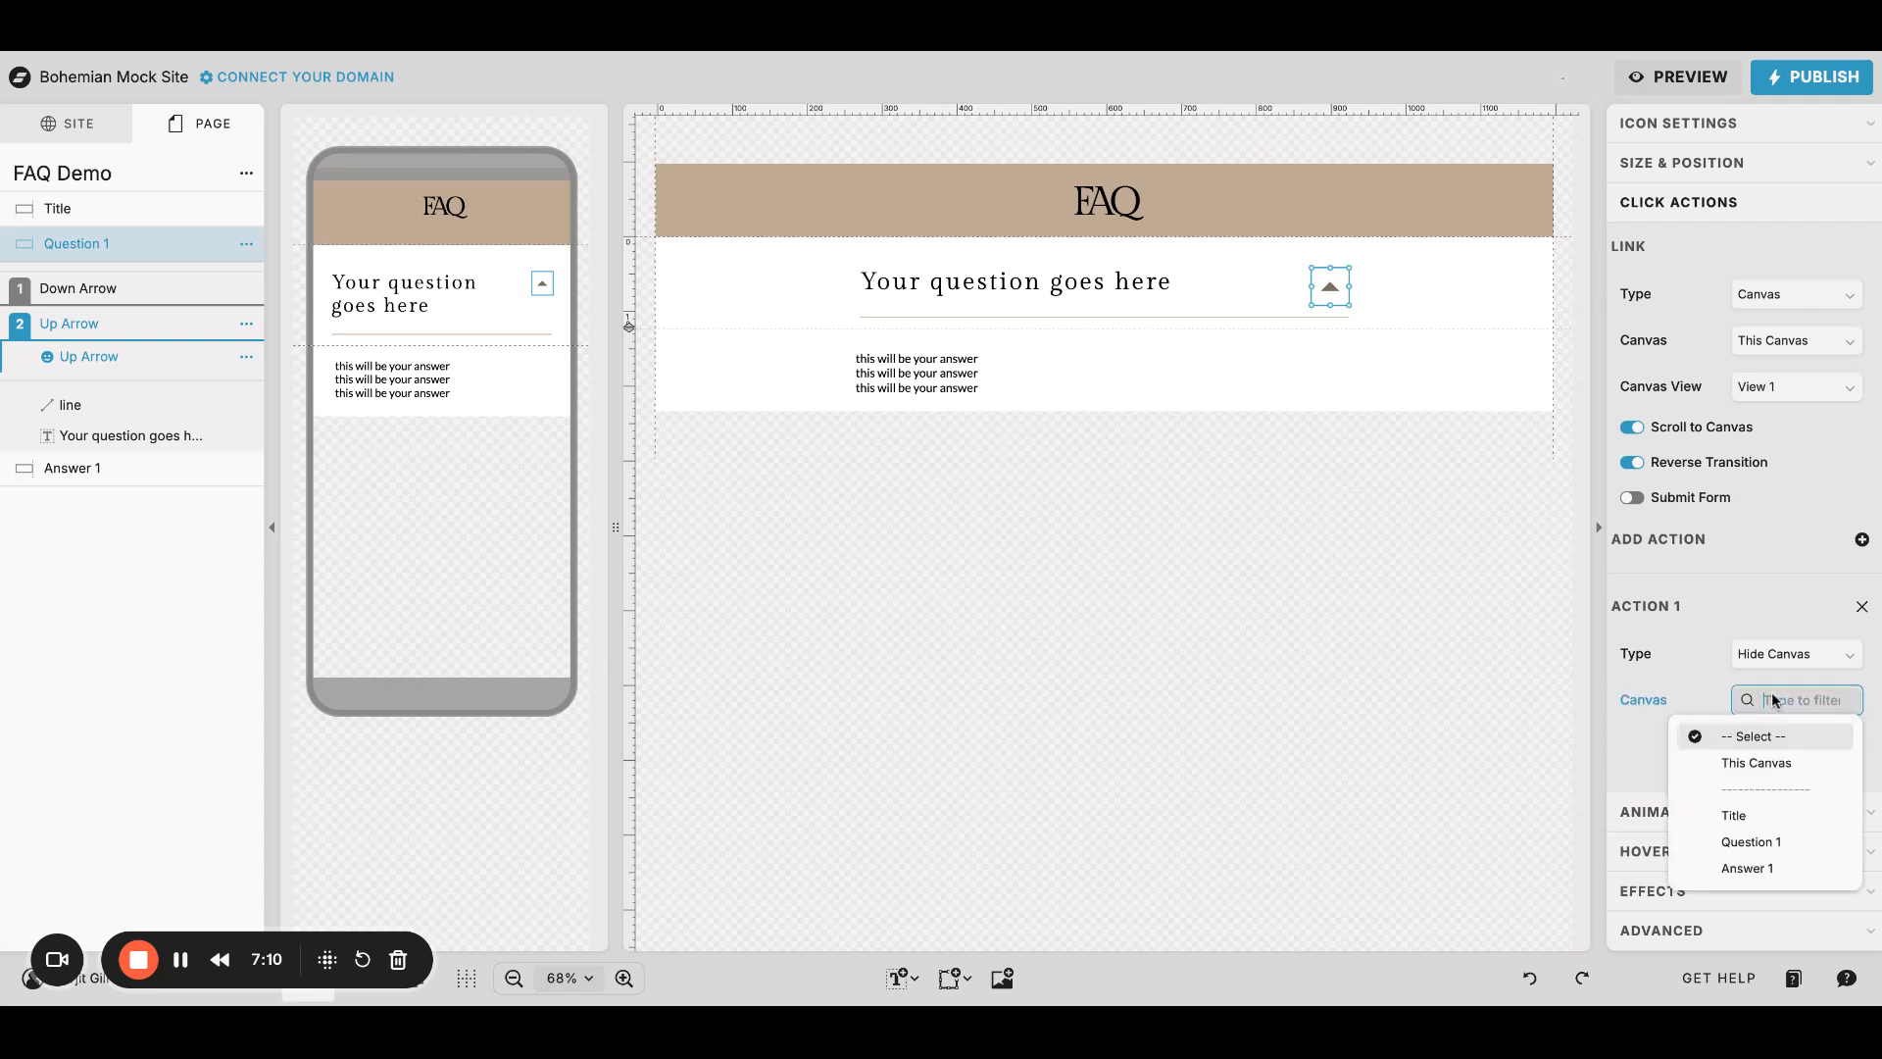
click(1748, 870)
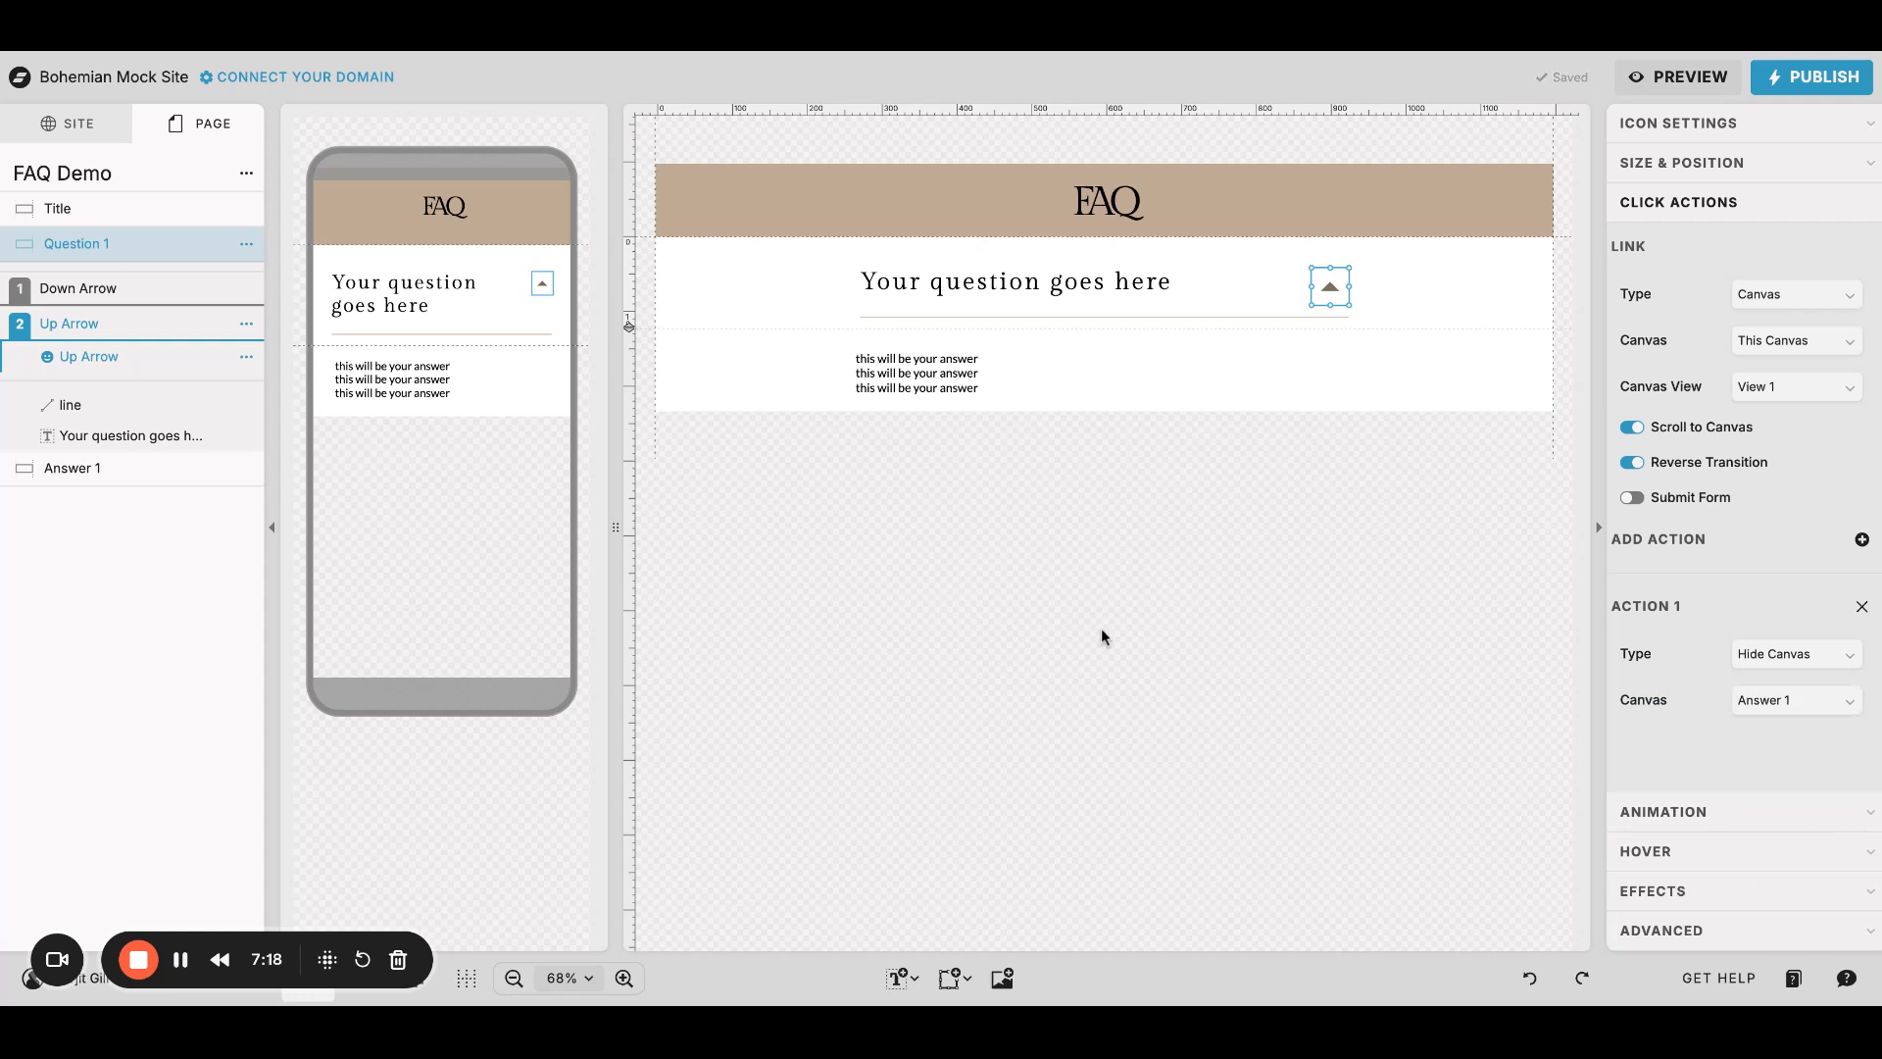
Step: Turn on Hidden to start for the Answer 1 canvas on desktop
click(672, 365)
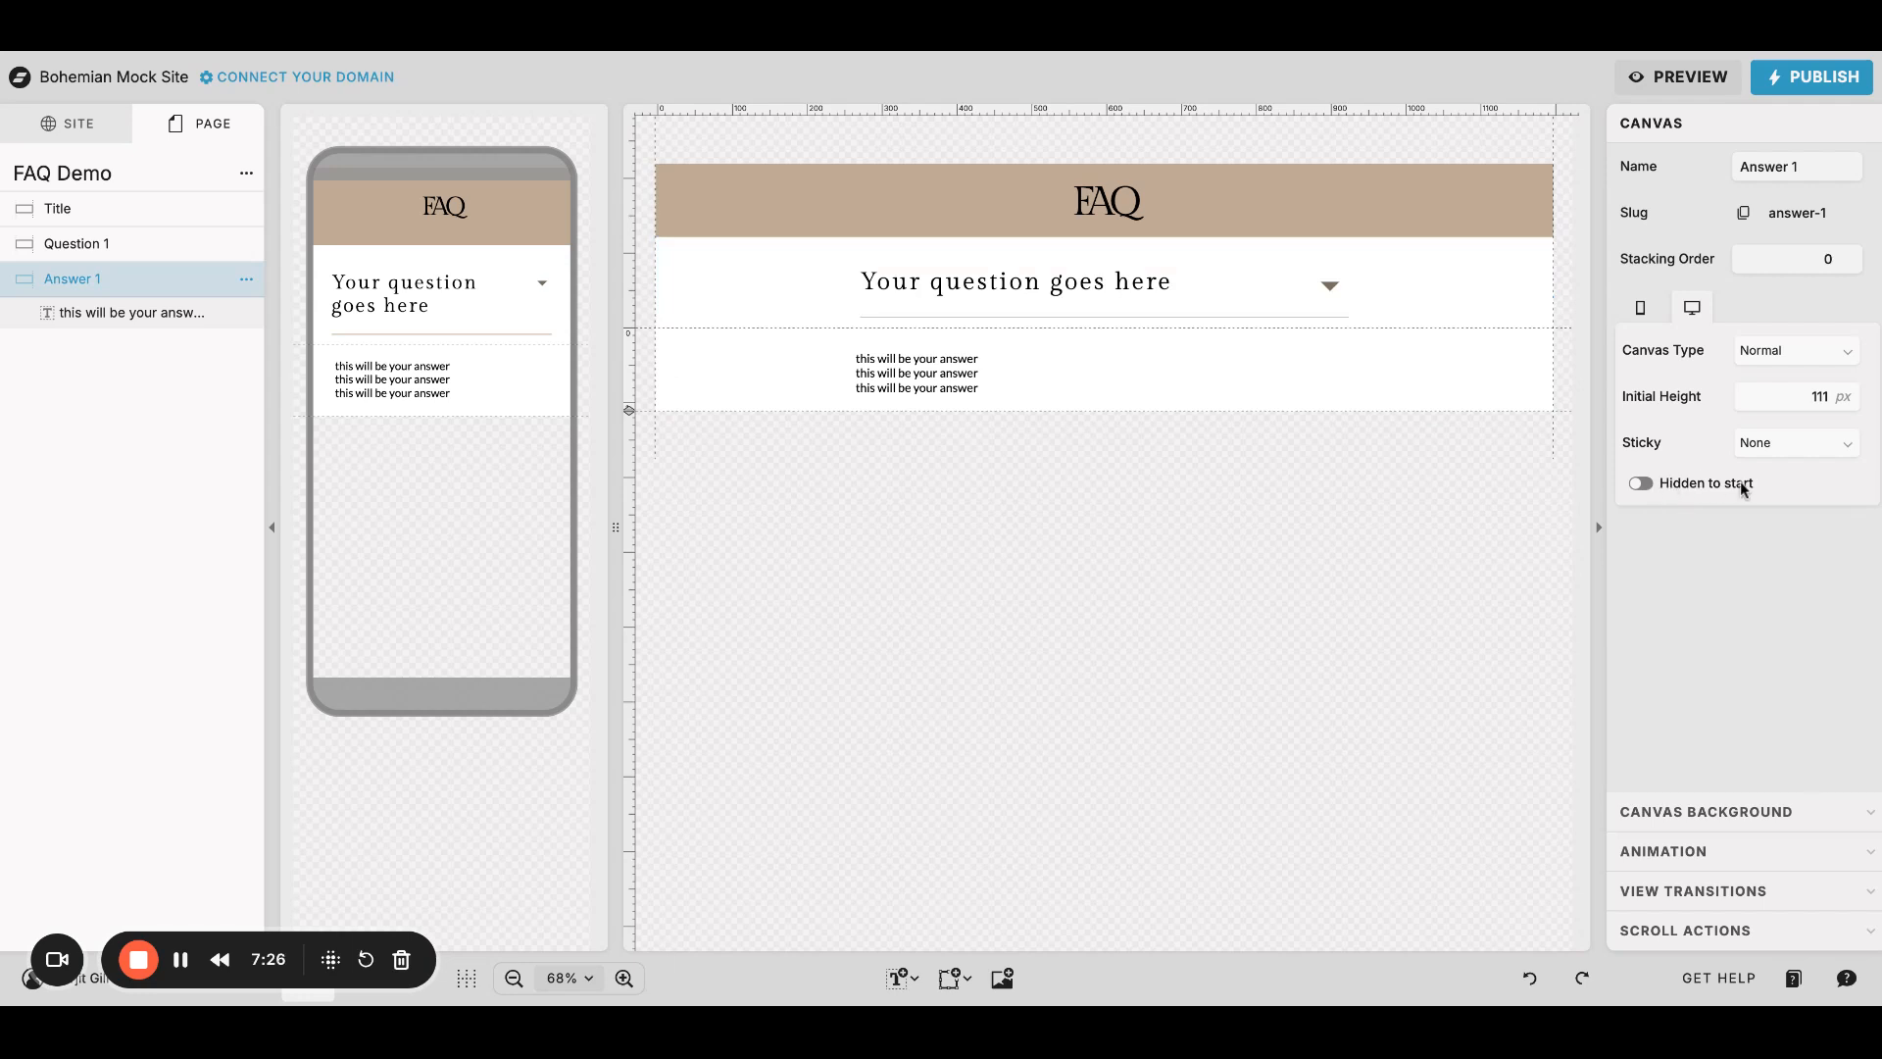
click(1645, 485)
Step: Preview the page on desktop, test opening and closing the answer with the arrow, and check the mobile preview
click(1702, 80)
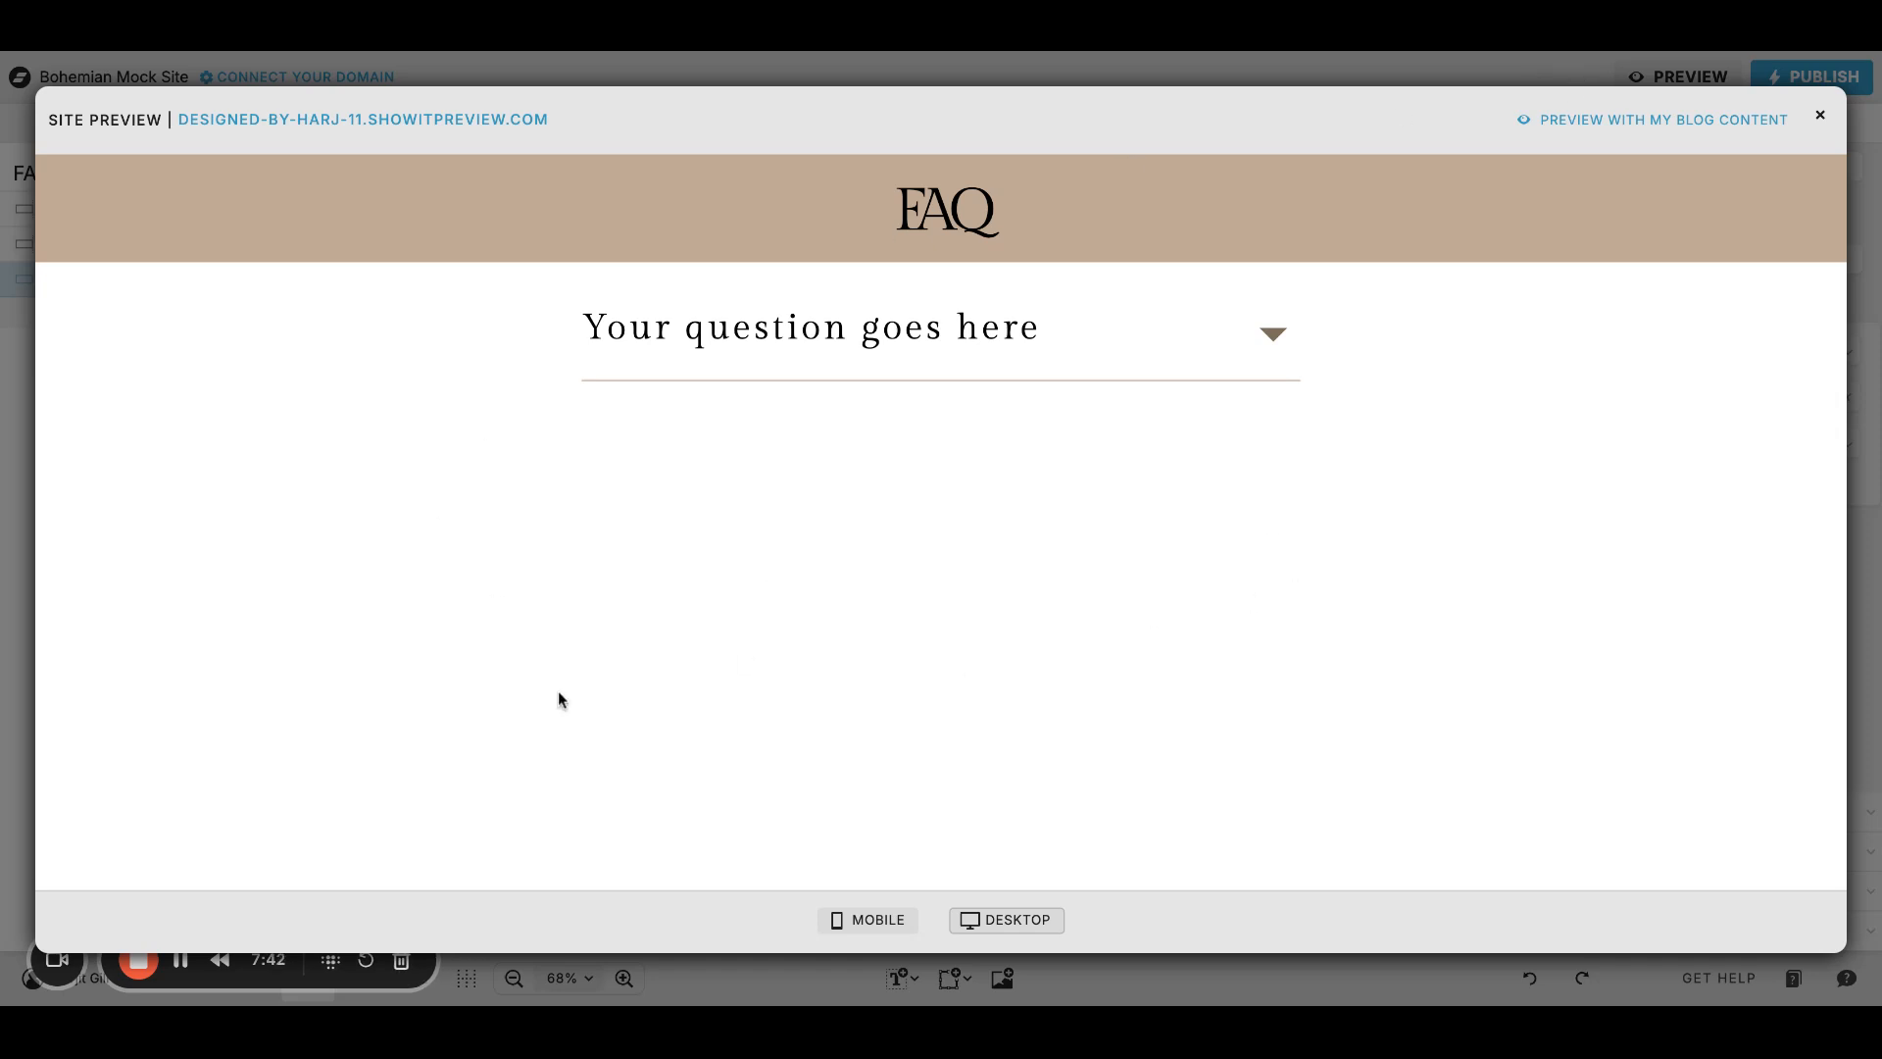
click(1273, 334)
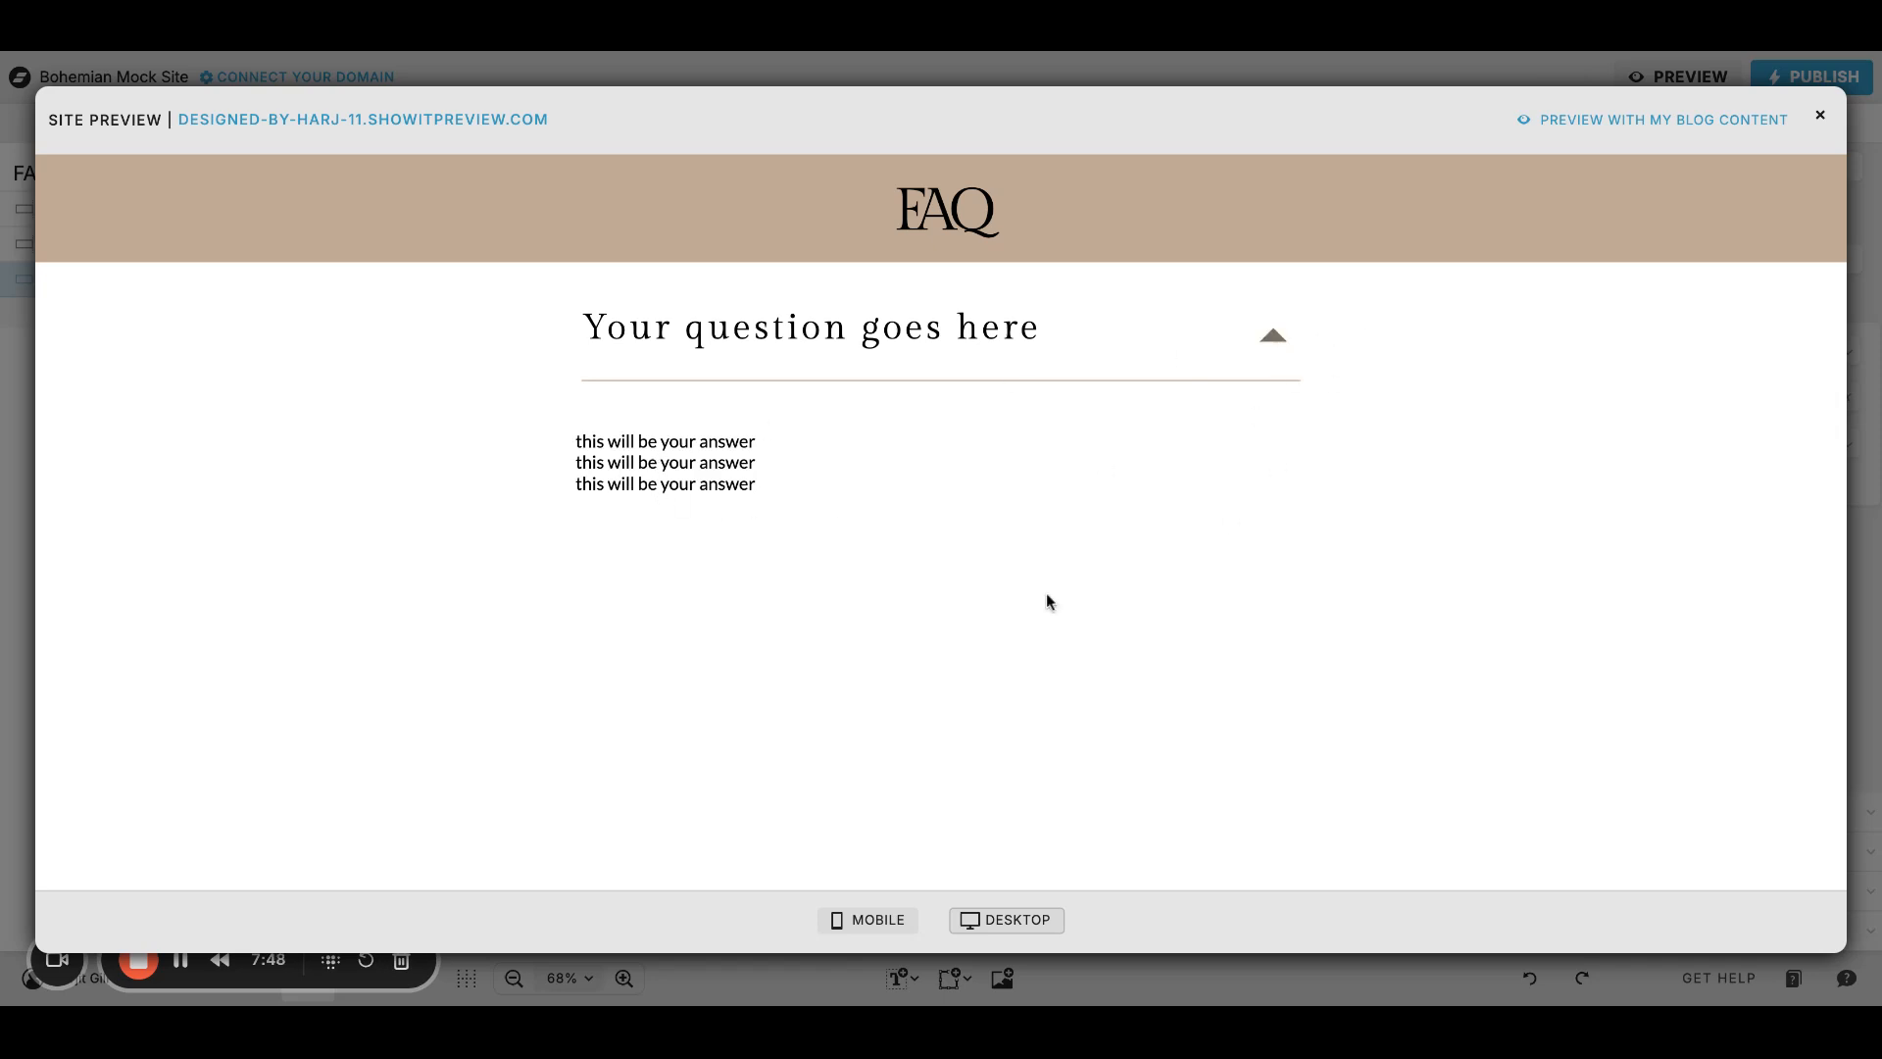
click(1279, 345)
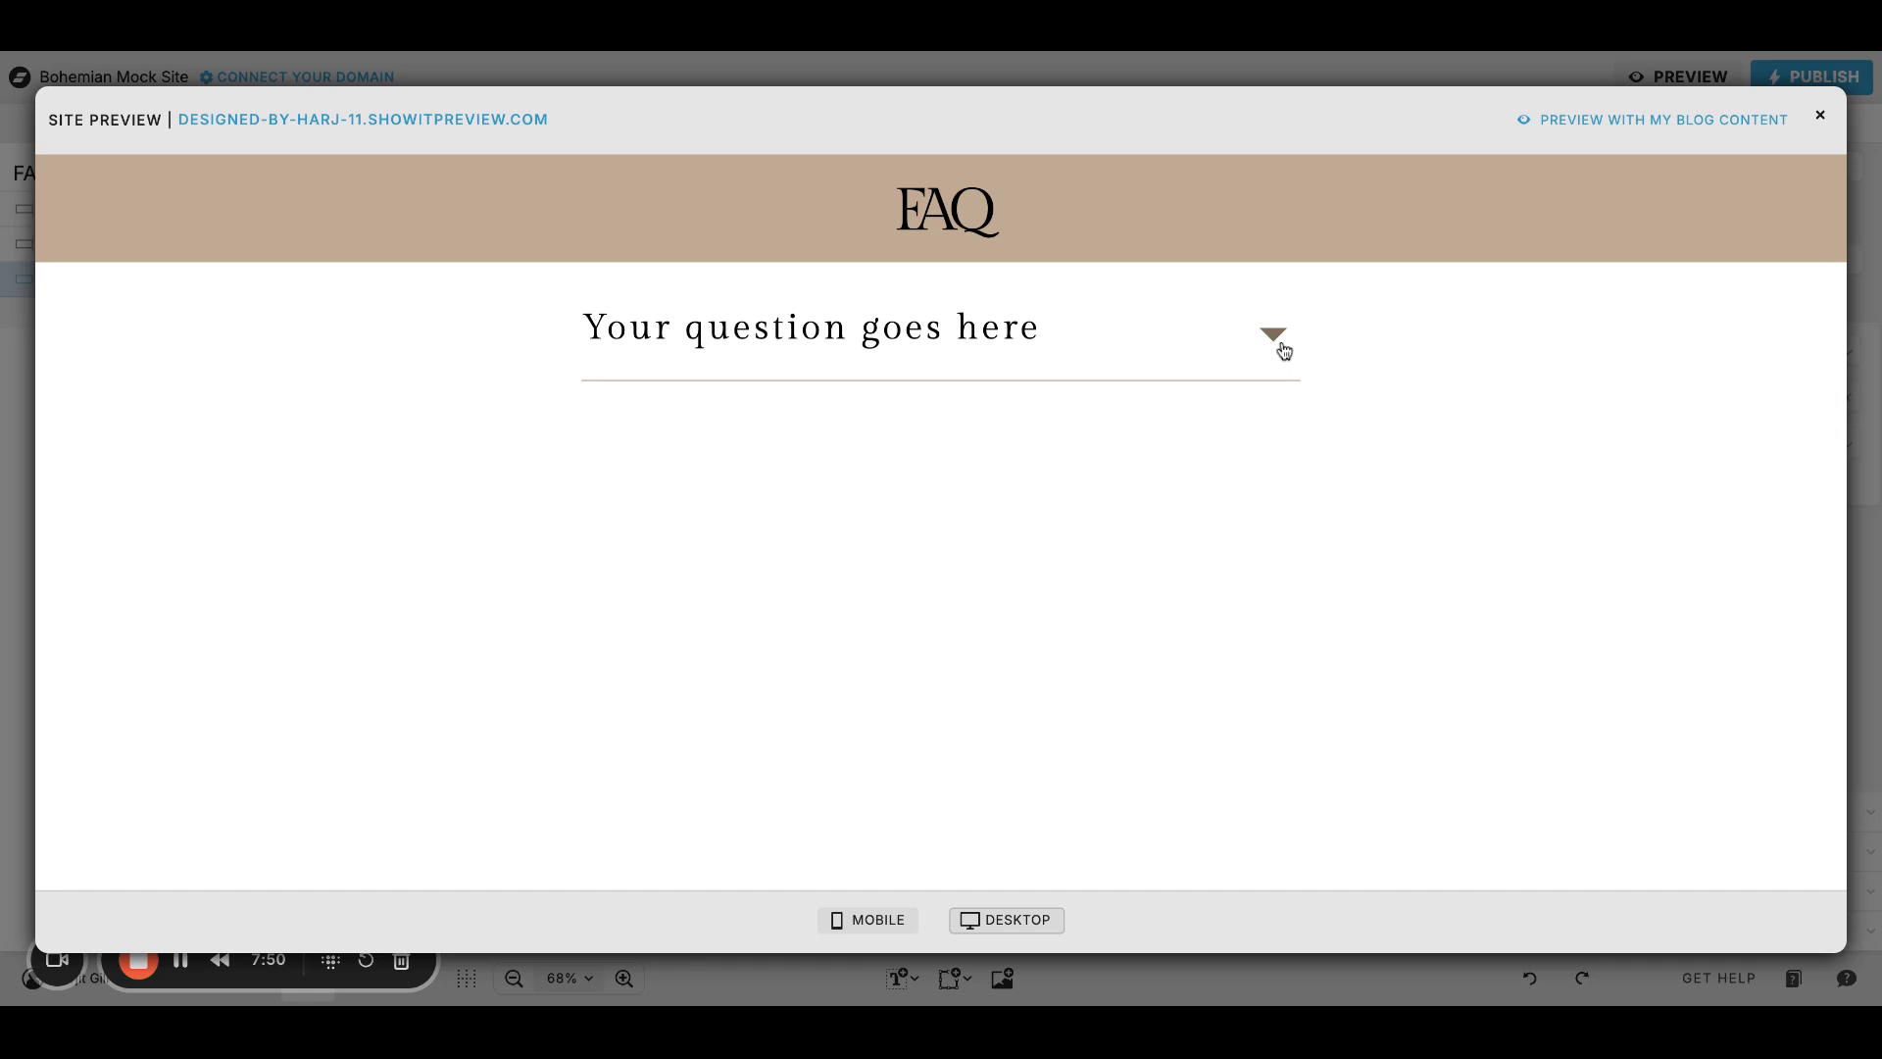
click(861, 916)
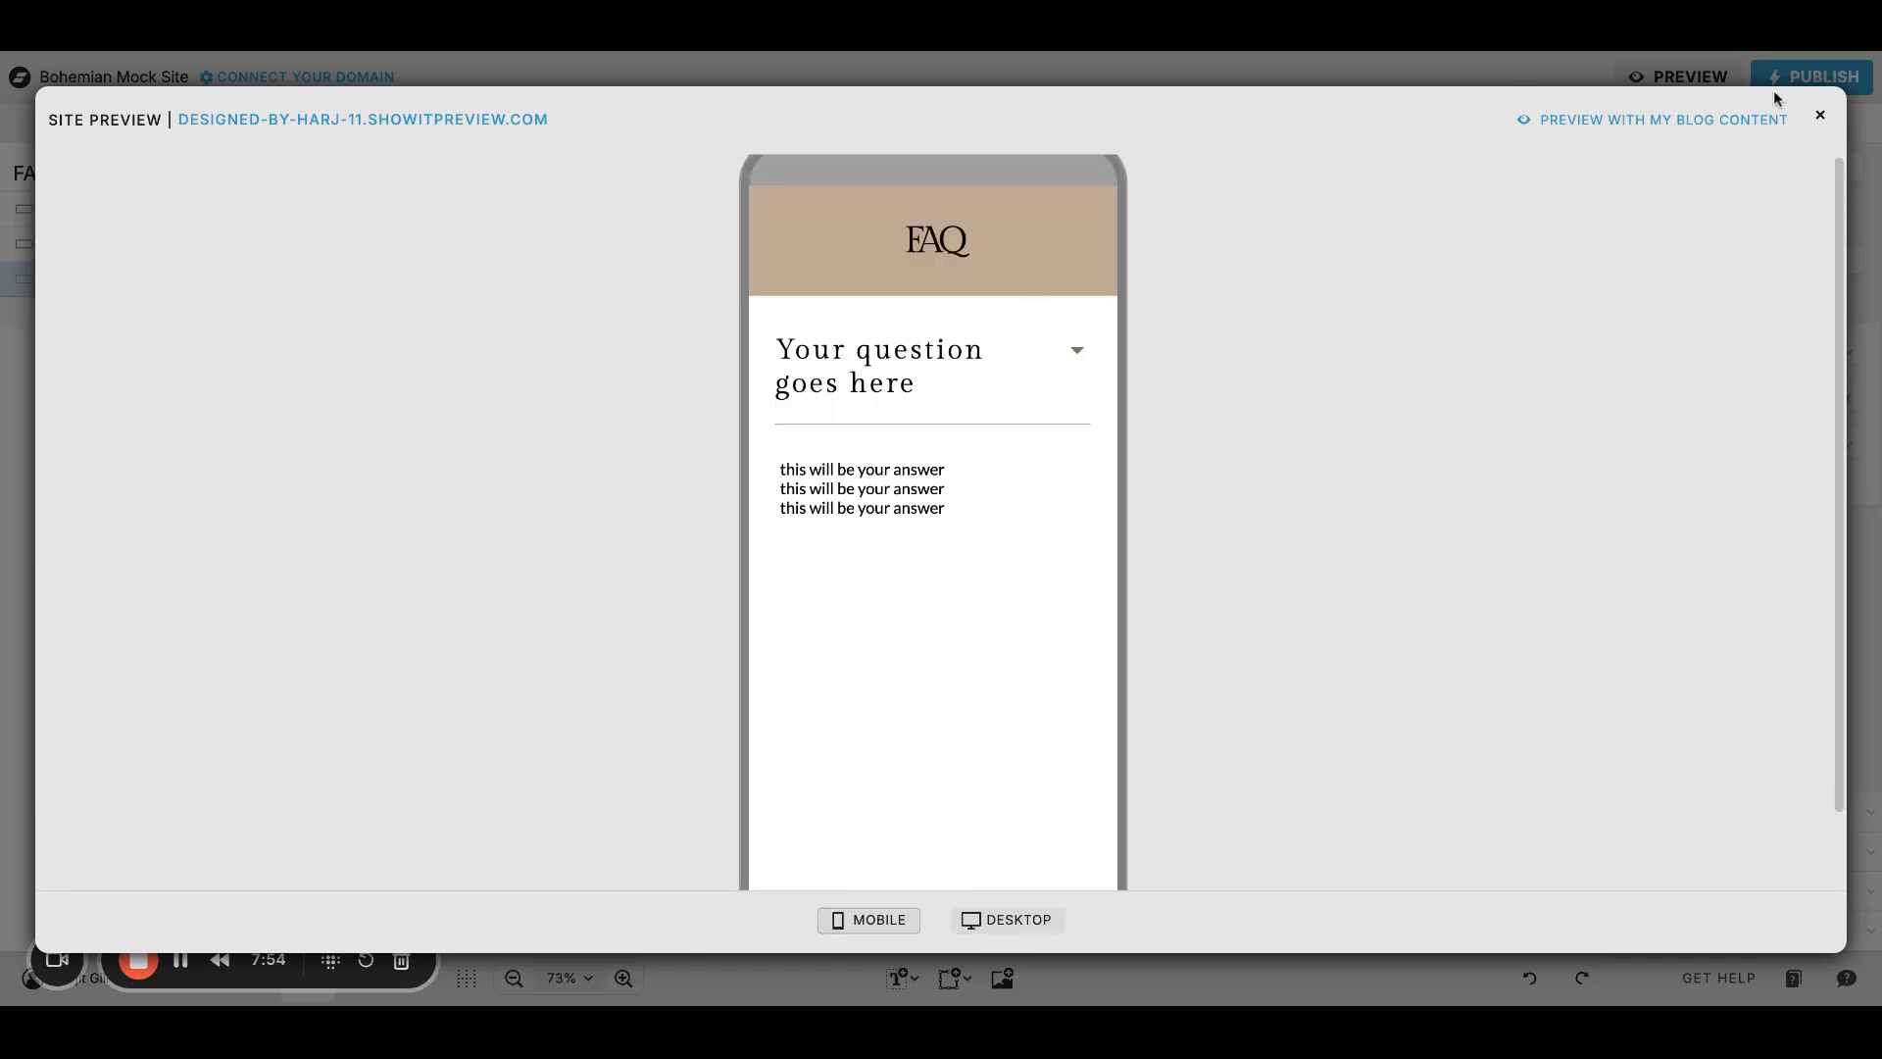
click(1820, 117)
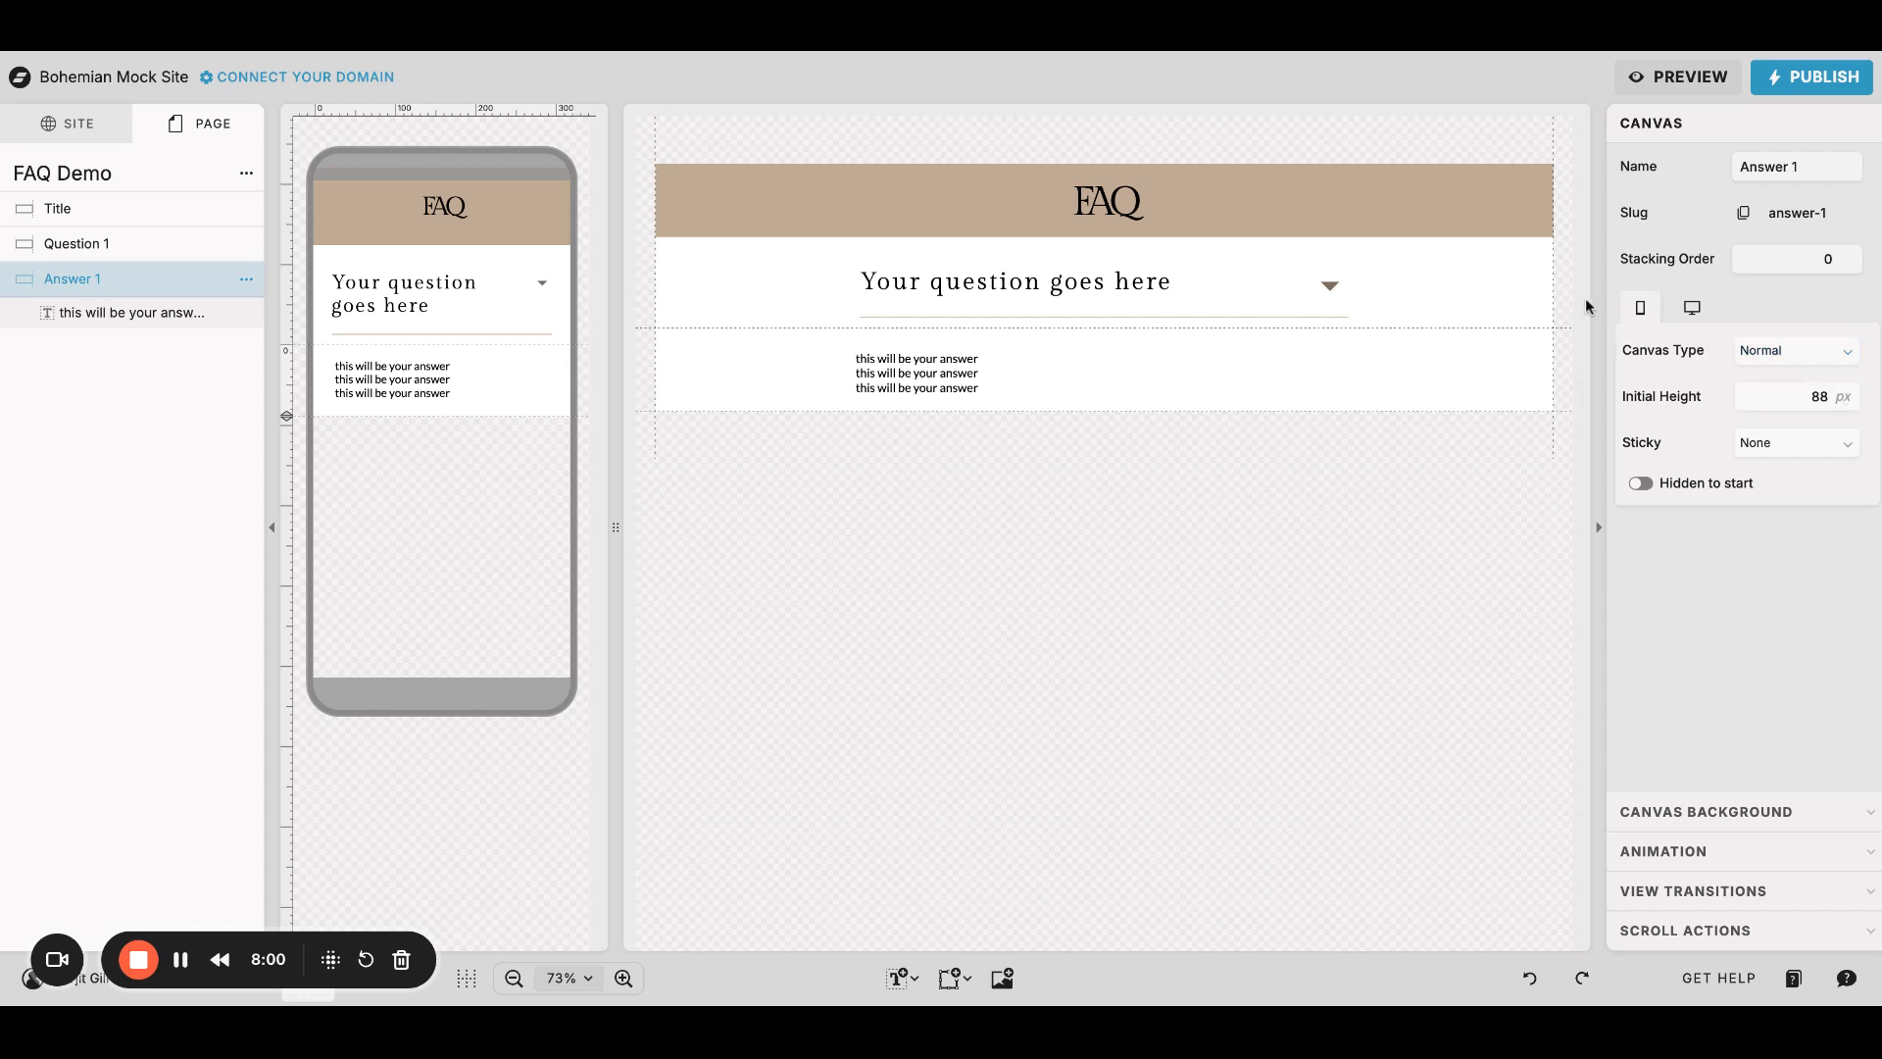
Step: Turn on Hidden to start for the Answer 1 canvas on mobile and check the Down Arrow icon's click actions there
click(1643, 483)
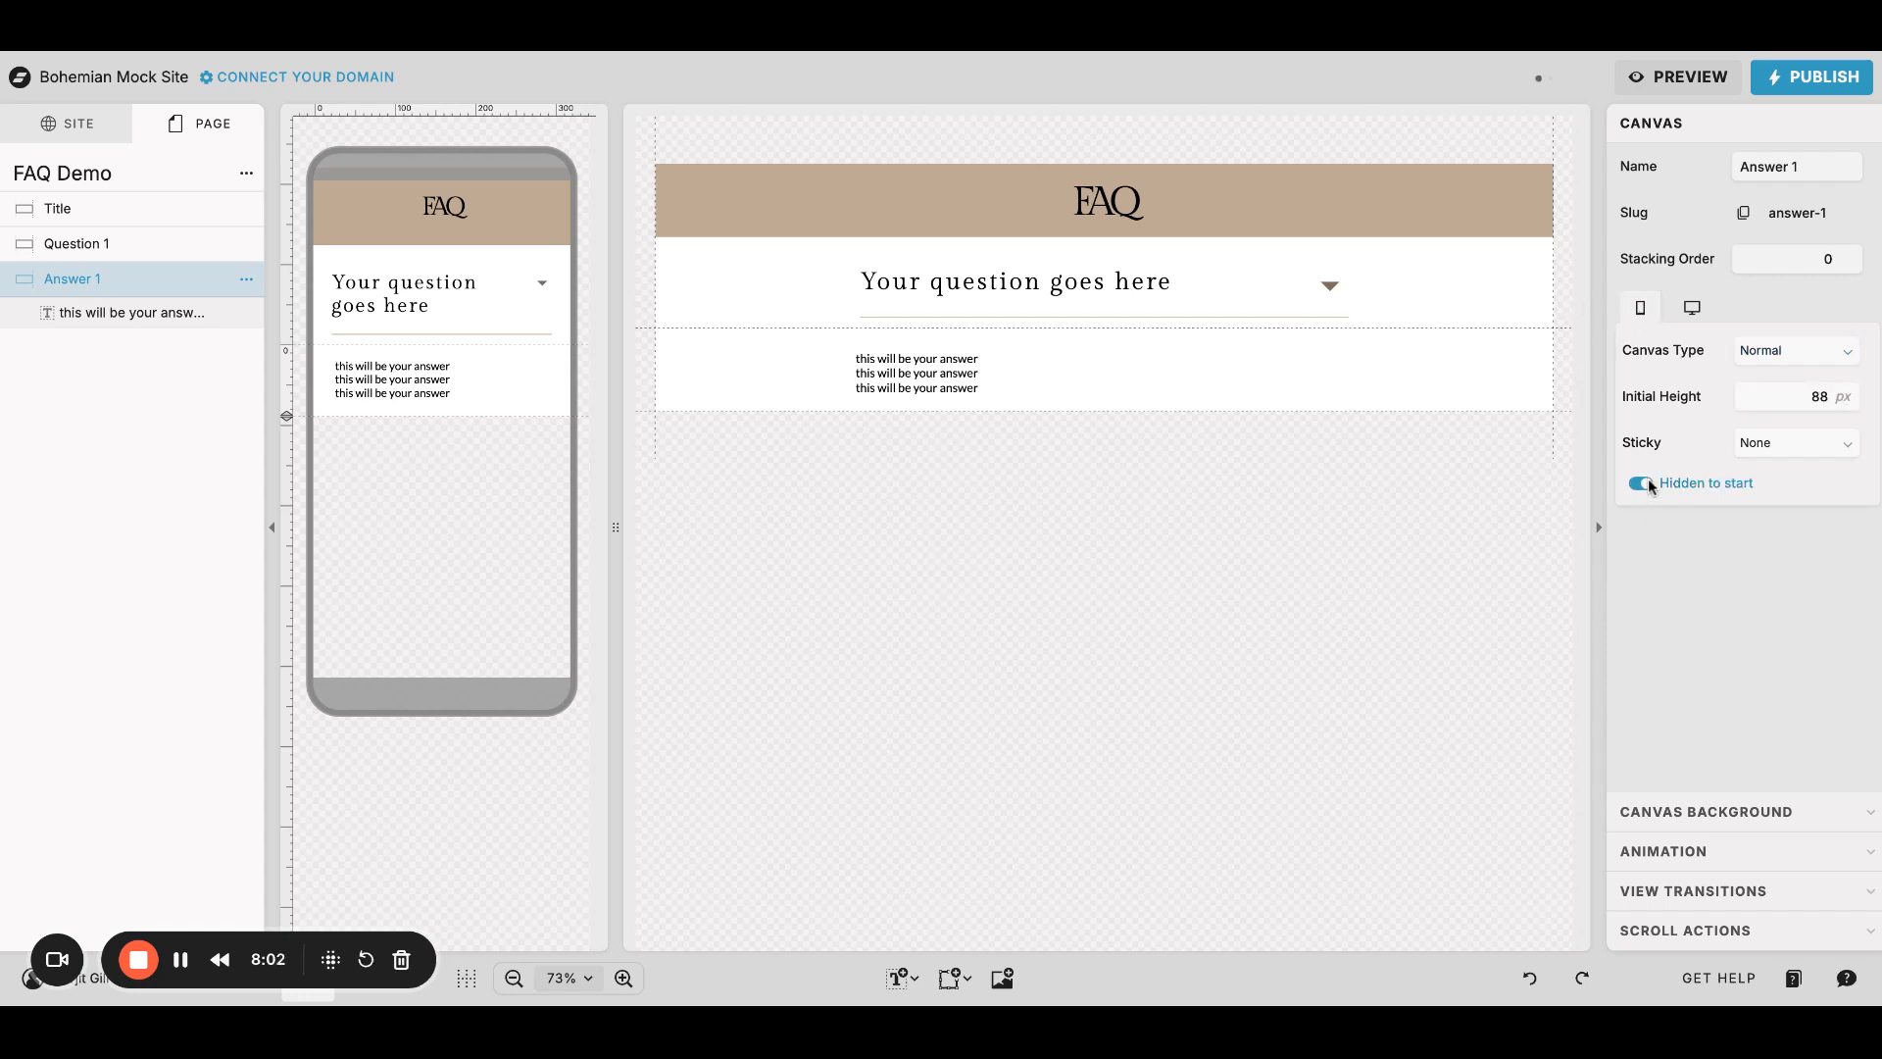
click(348, 346)
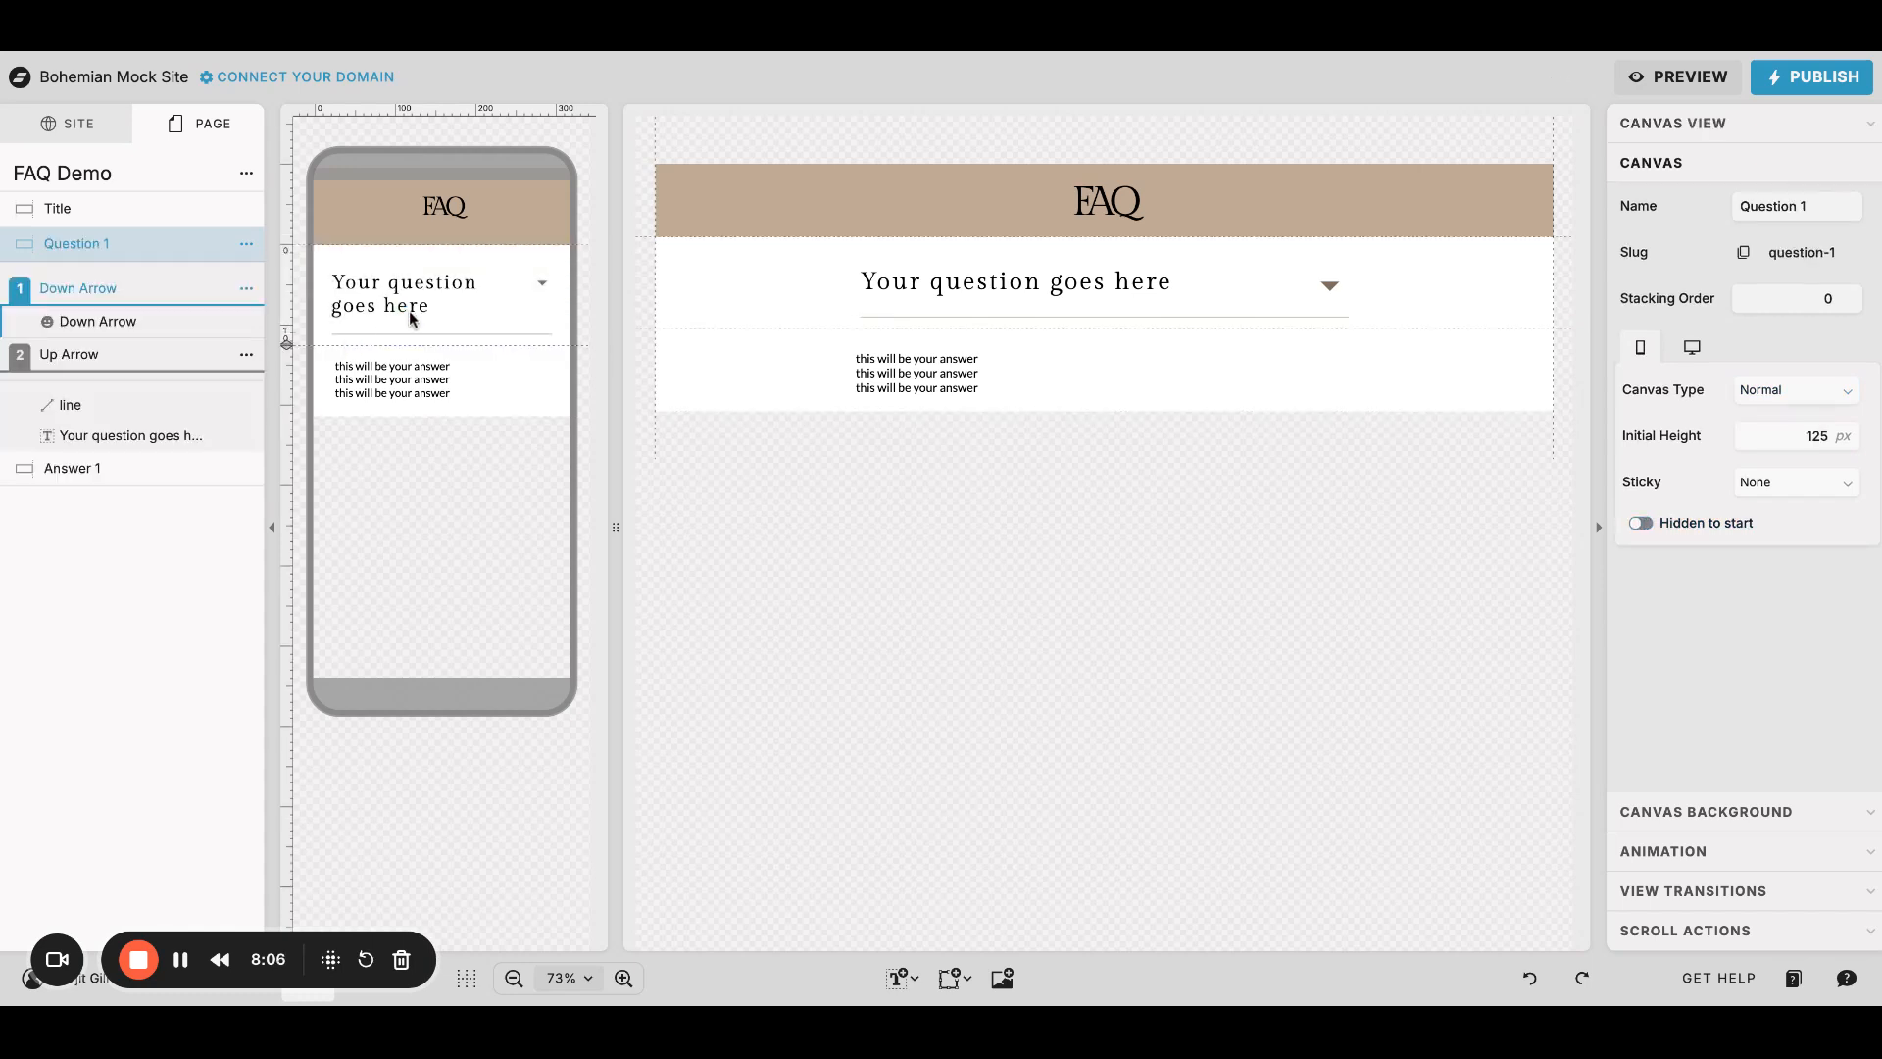
click(542, 285)
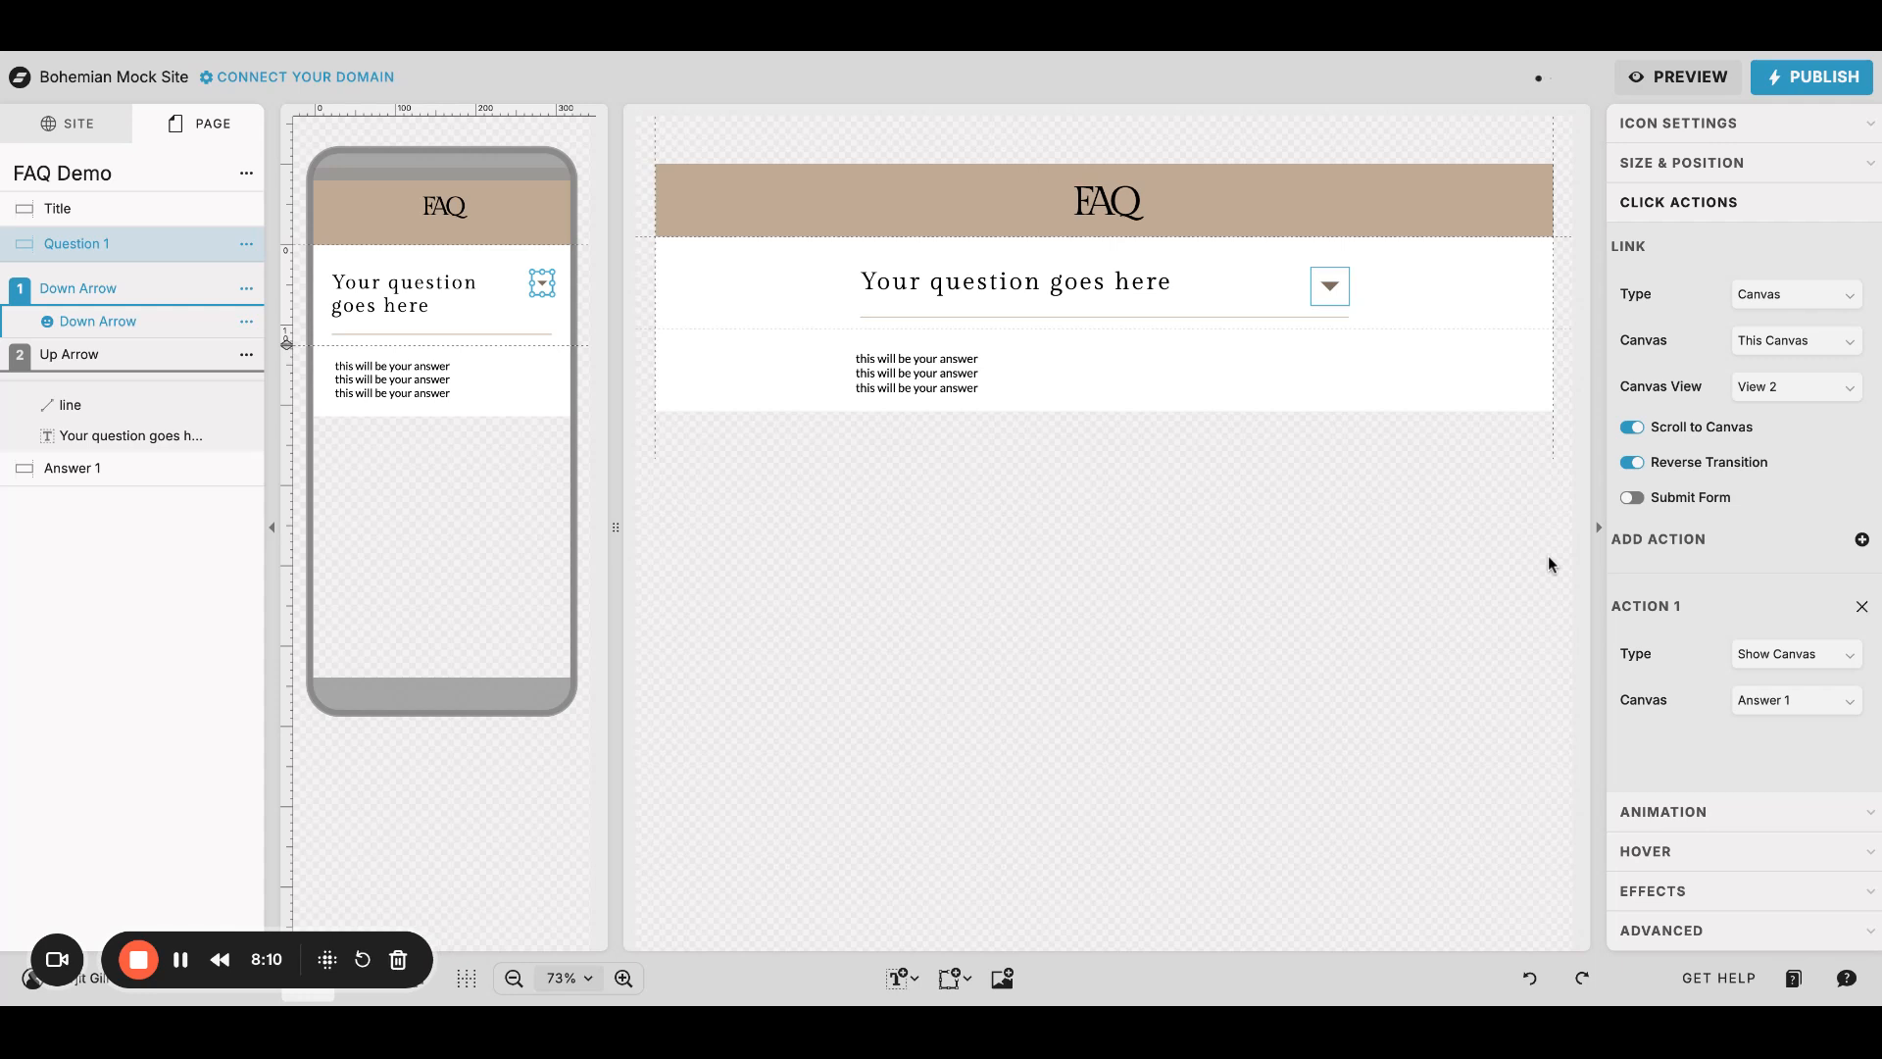
click(501, 359)
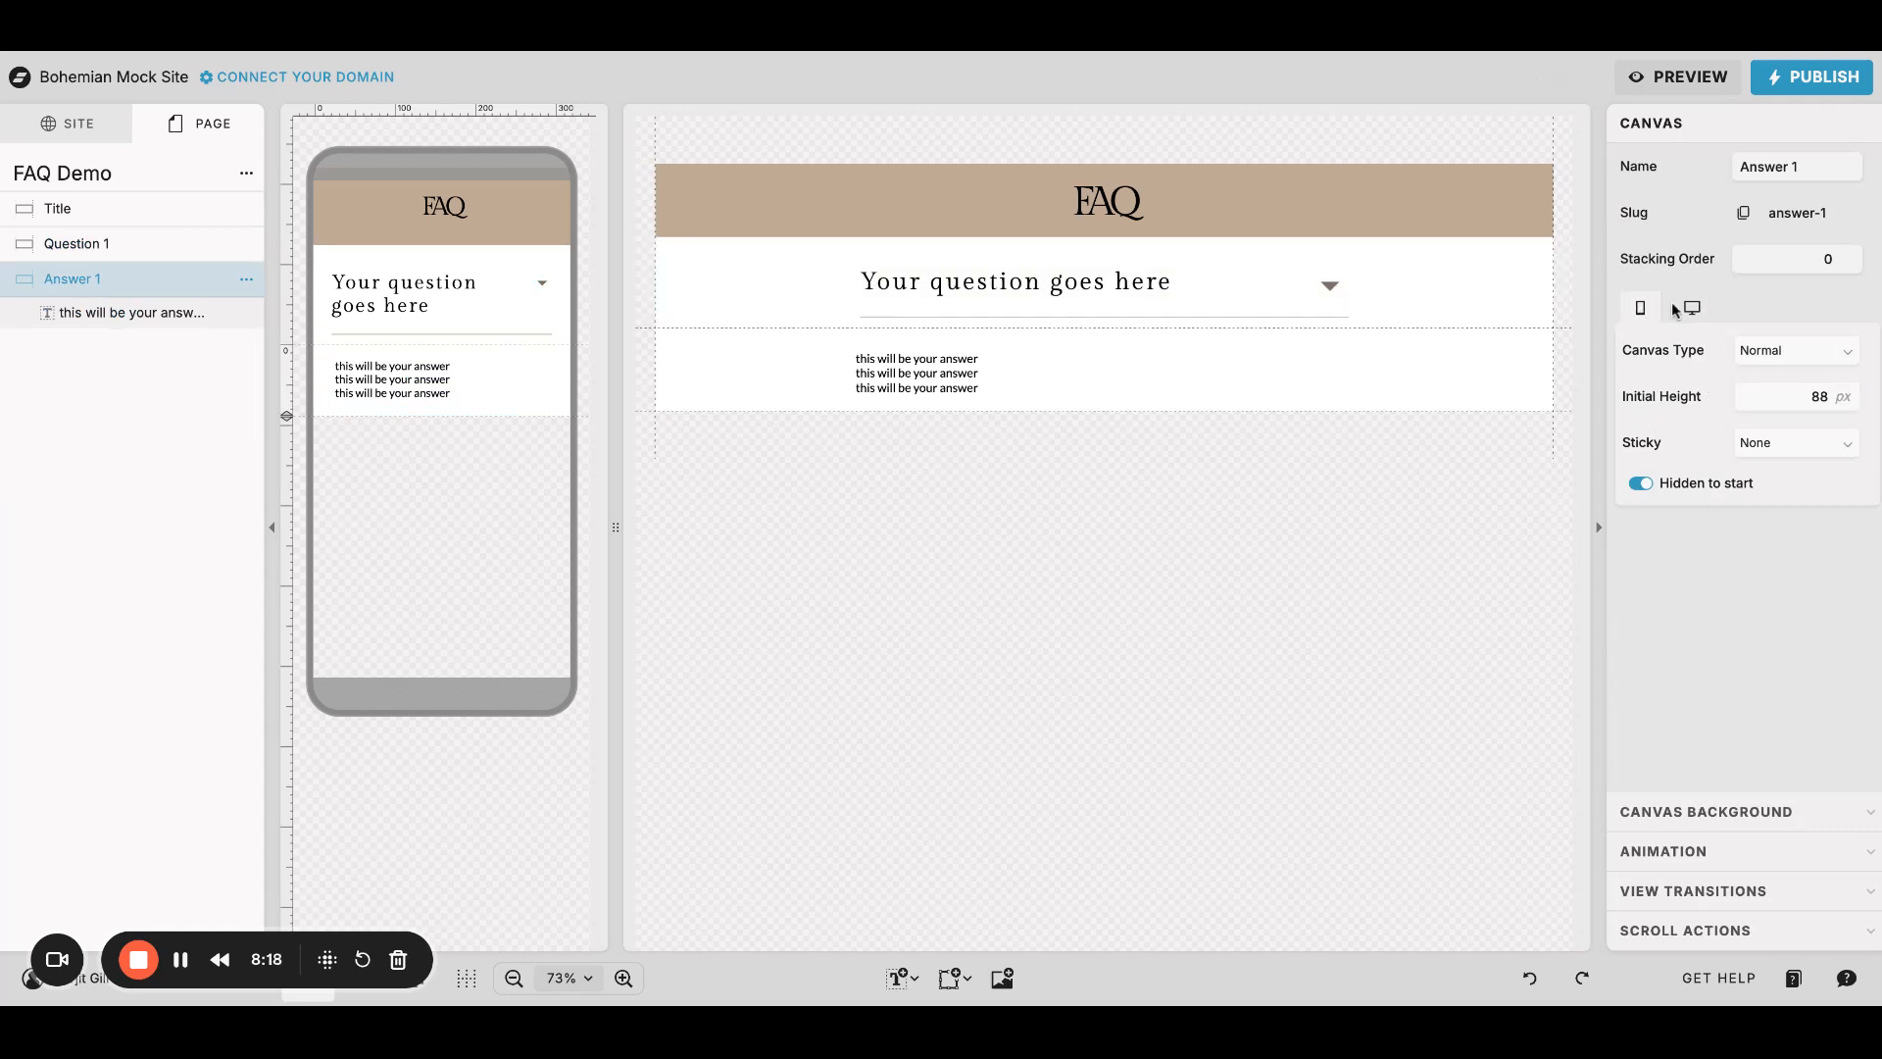
Step: Preview the page on mobile and test showing and hiding the answer with the question's arrow
click(1673, 88)
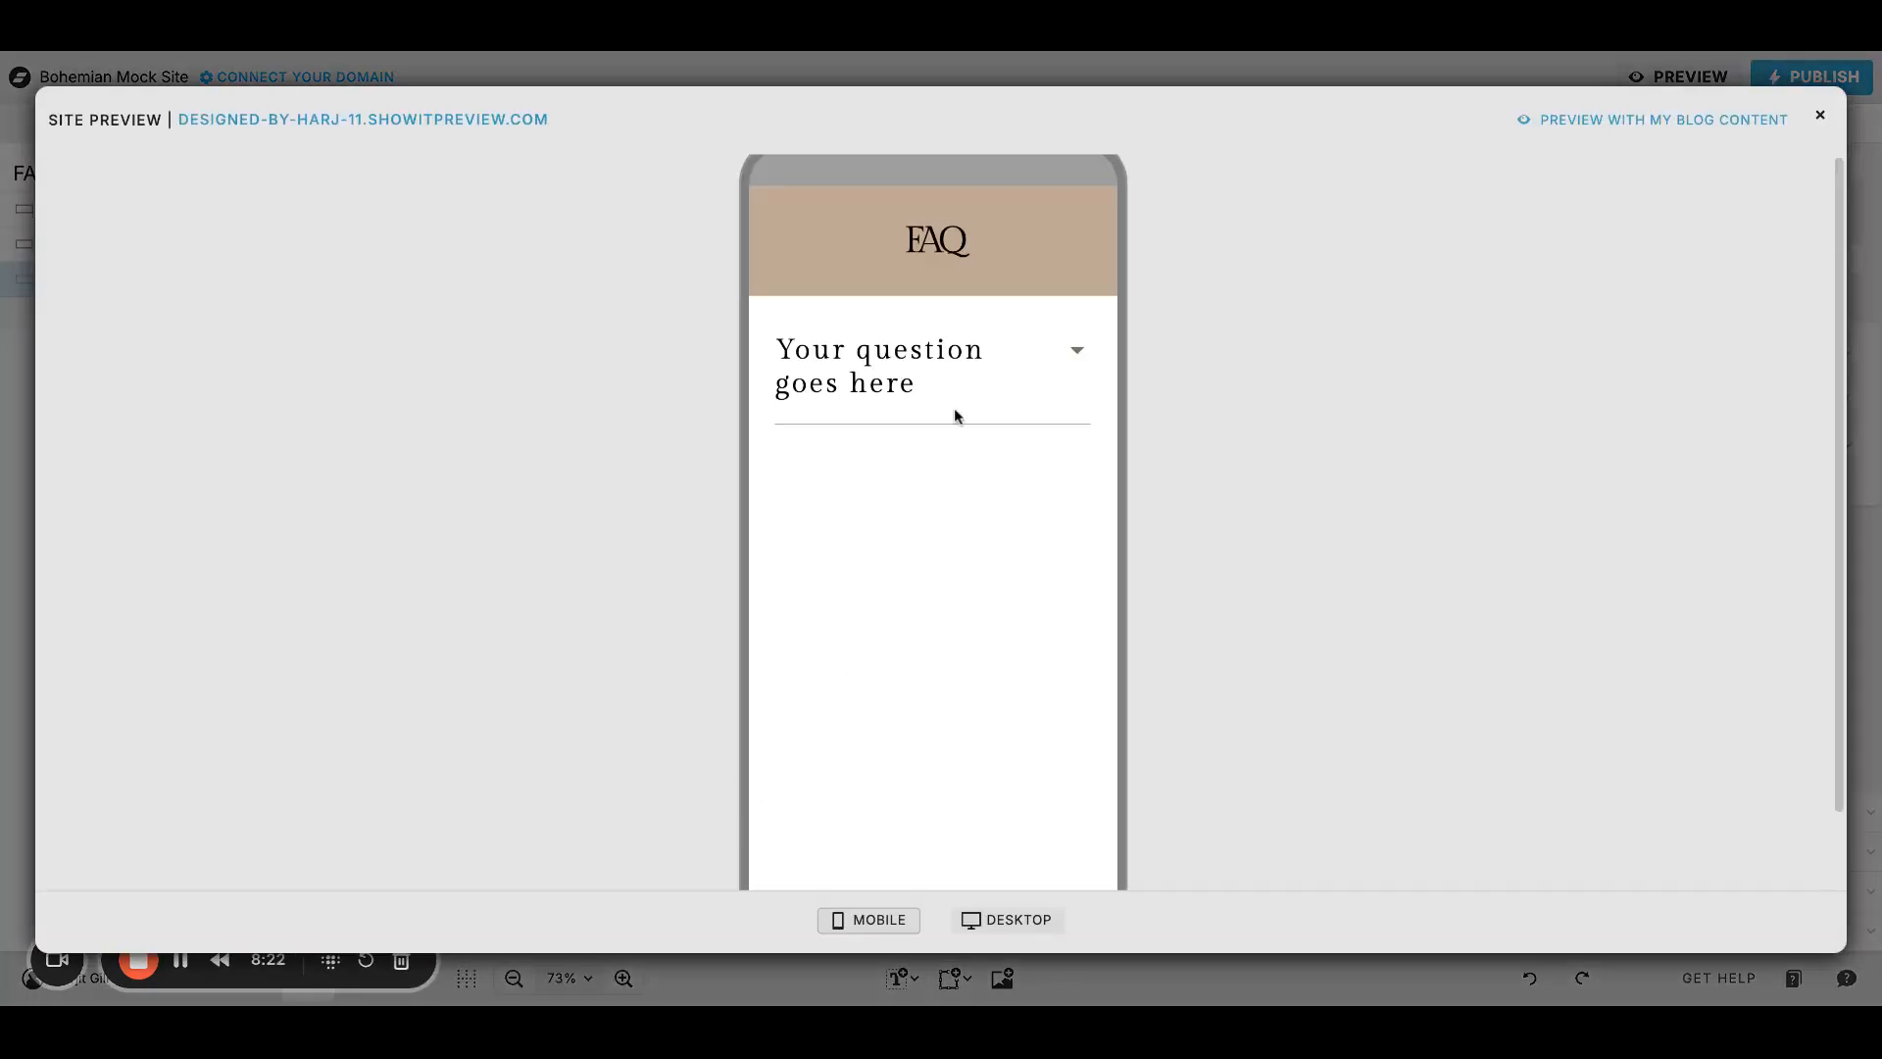
click(1077, 355)
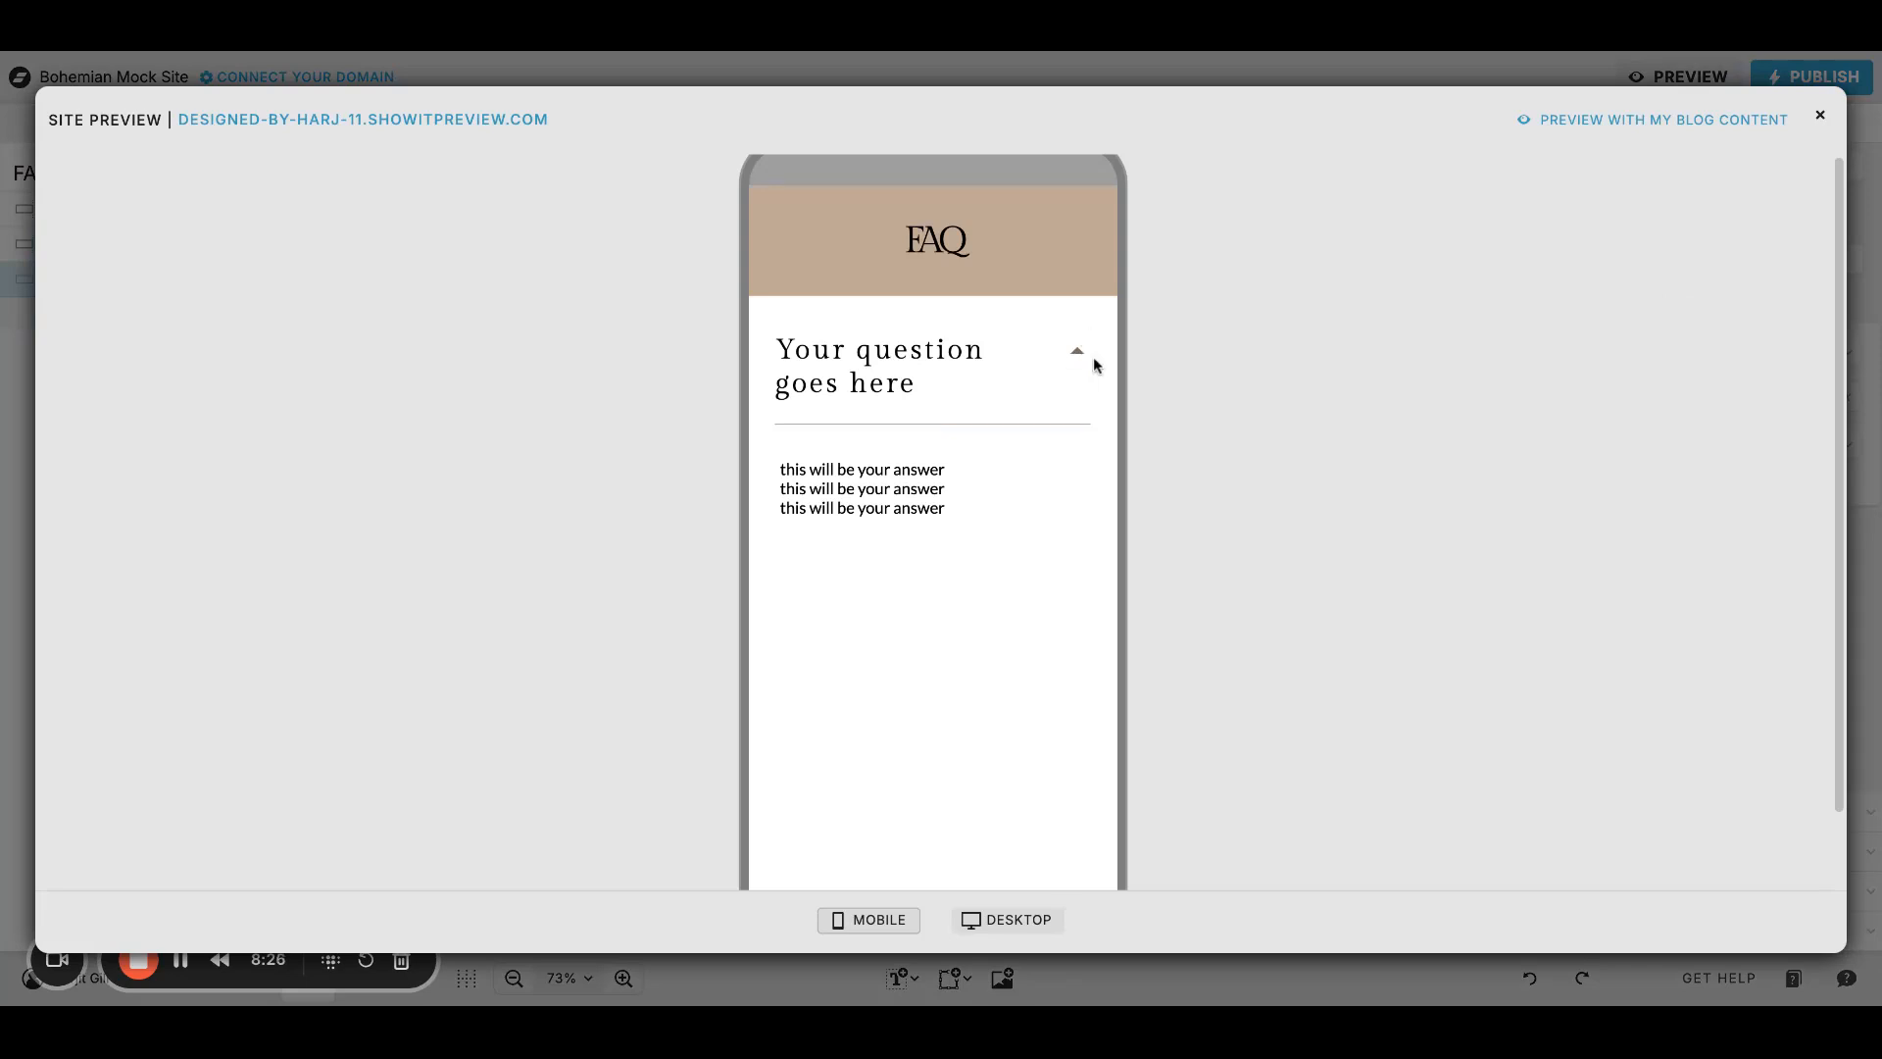
click(1081, 357)
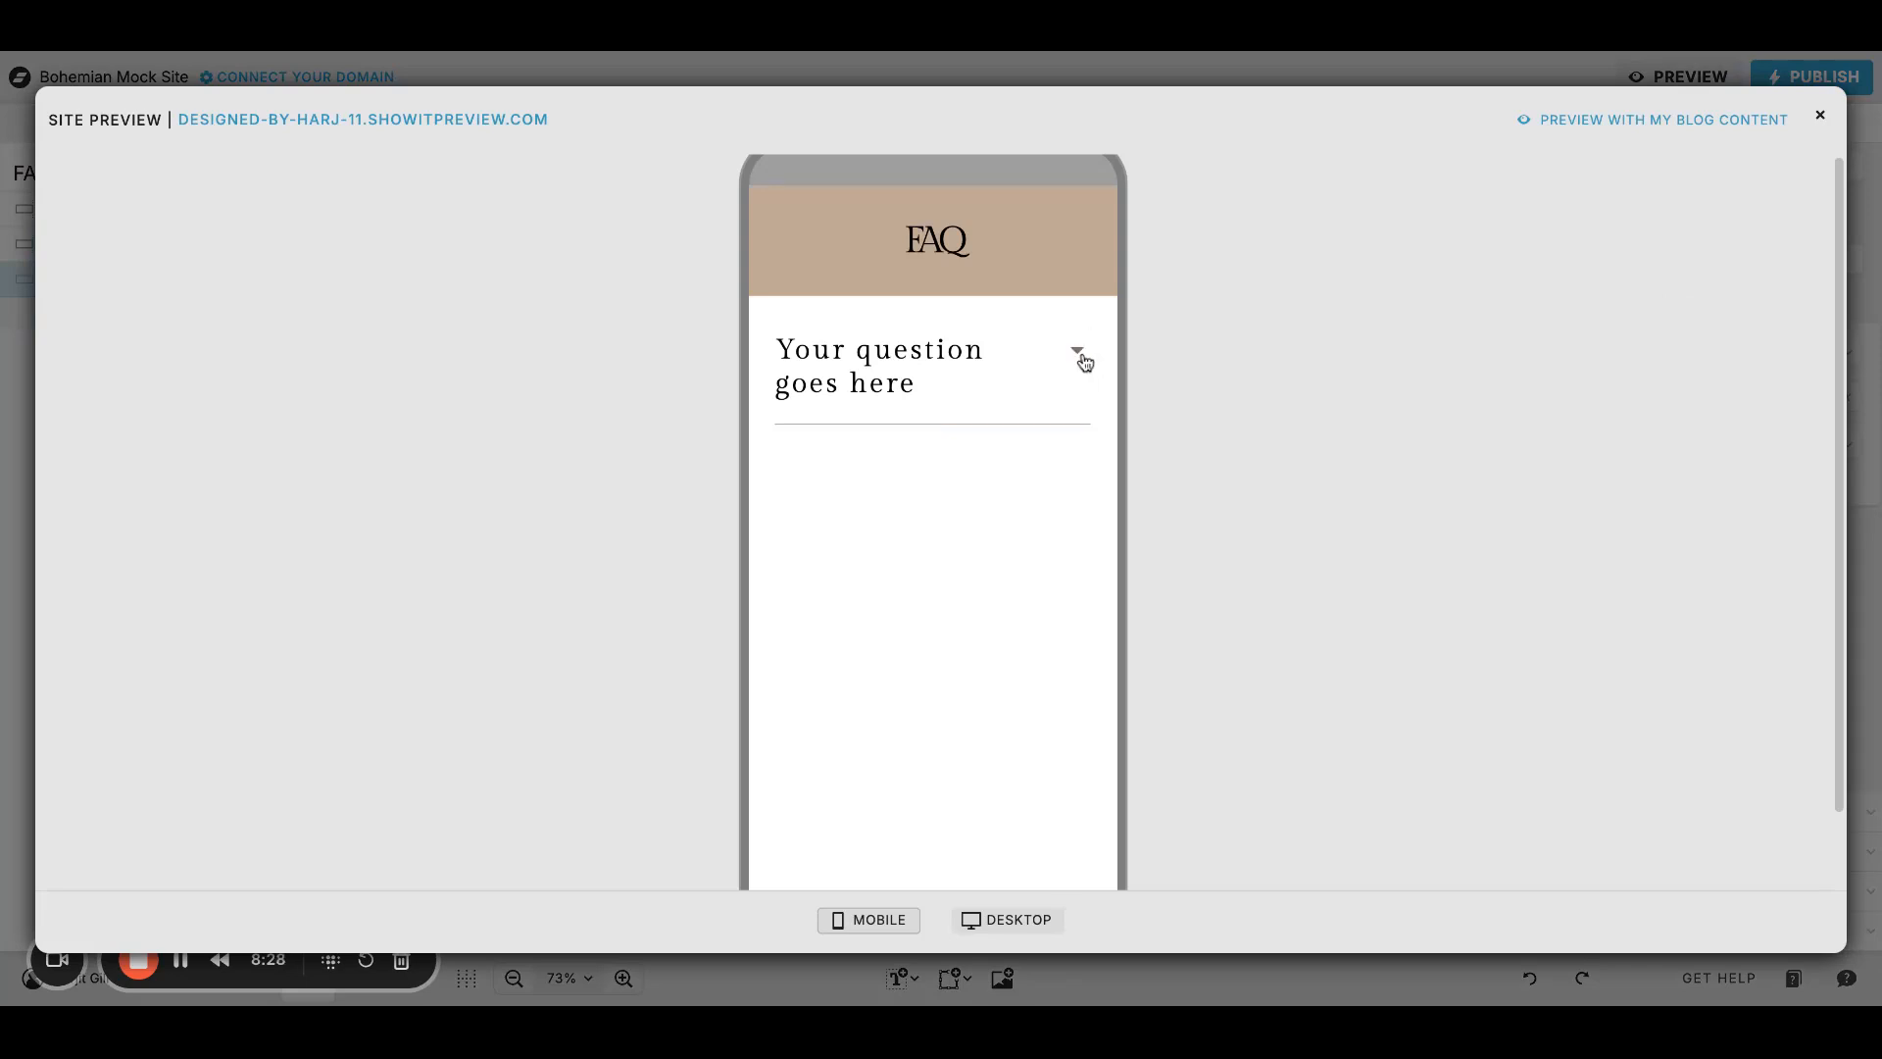
click(1084, 362)
click(1082, 358)
click(1822, 119)
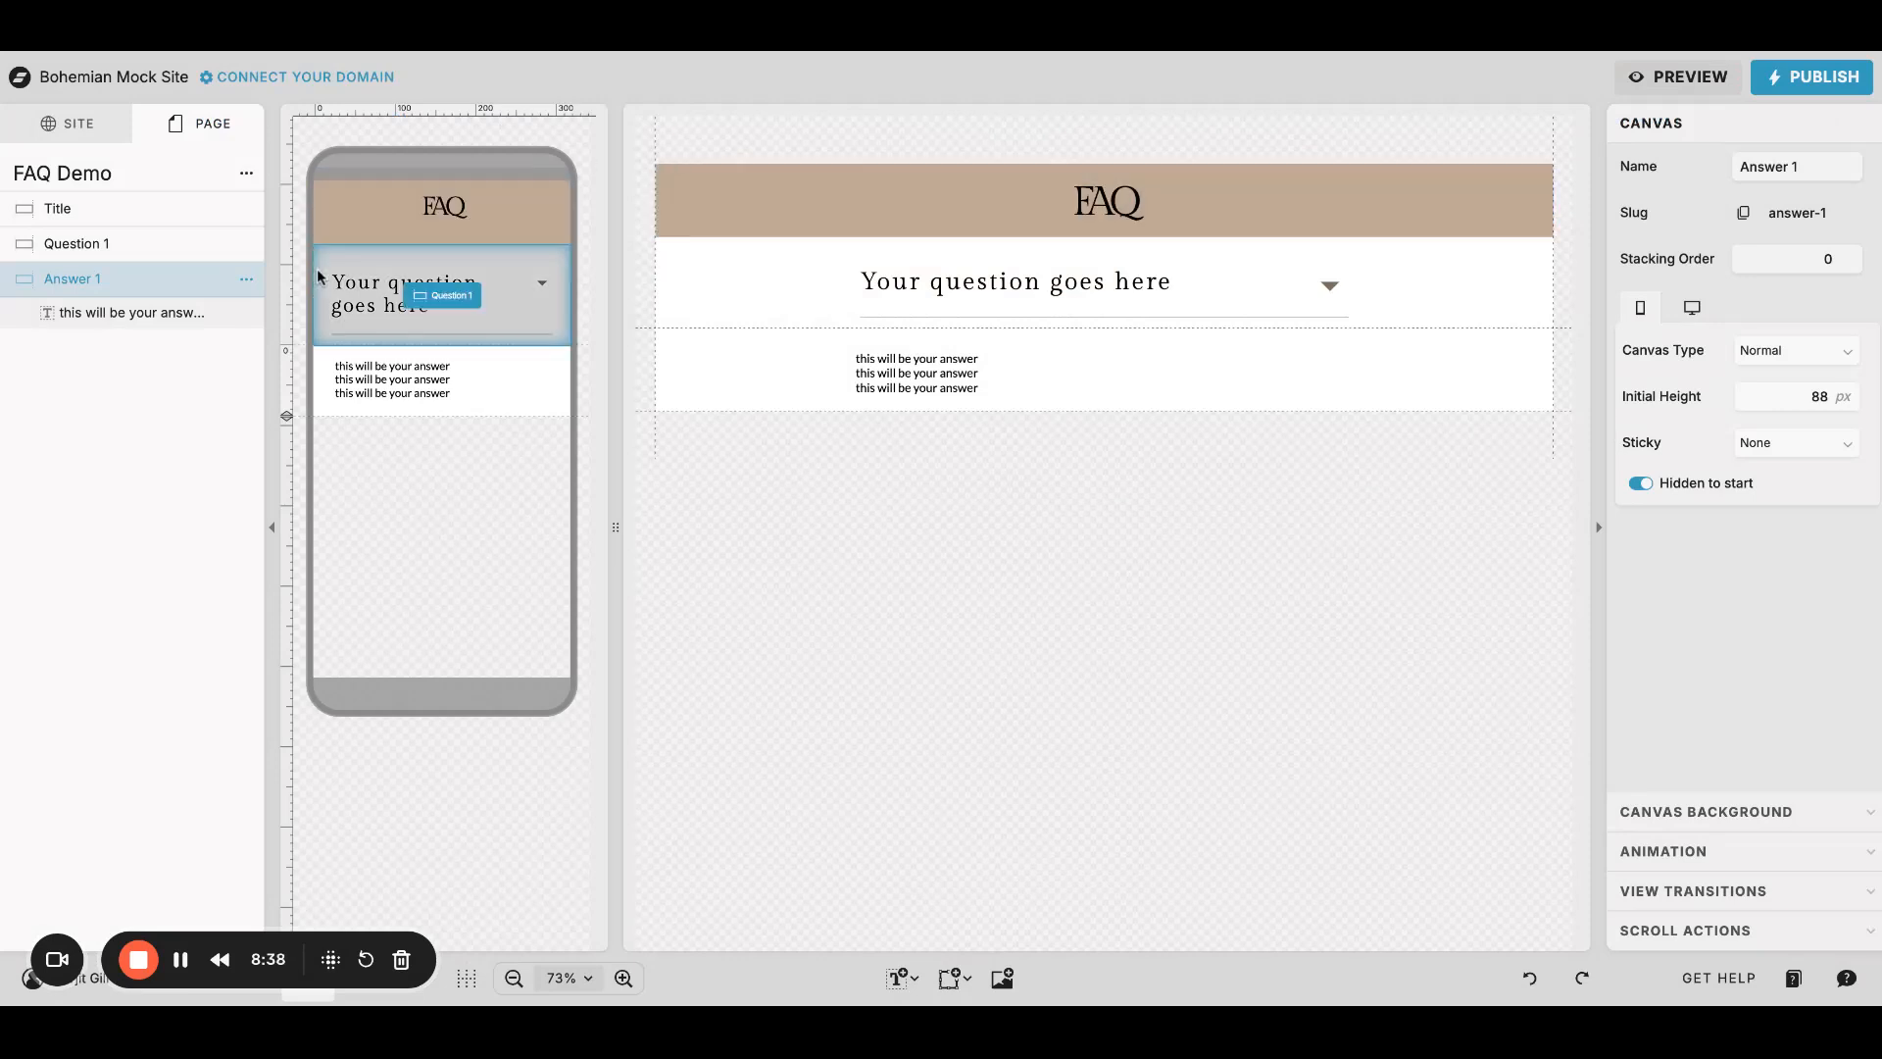
Step: Duplicate the Question 1 canvas and move the copy below Answer 1
click(246, 245)
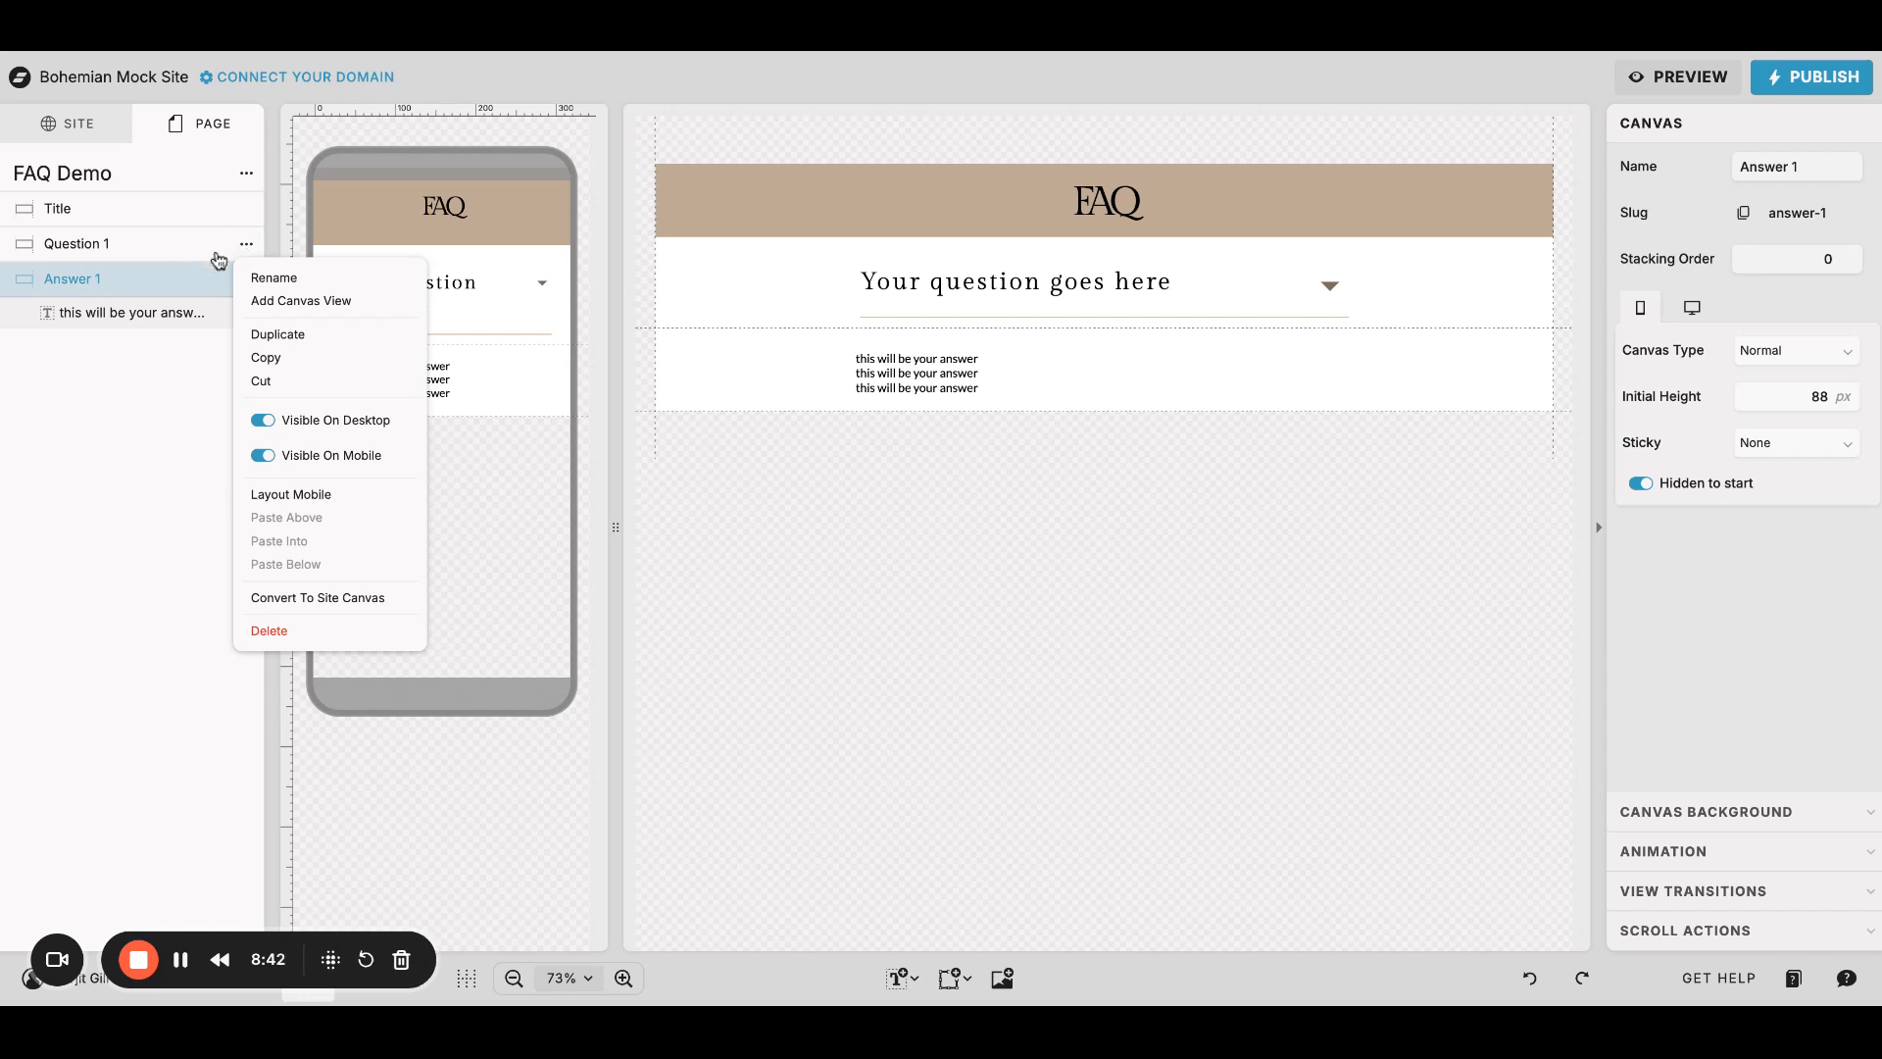
click(316, 334)
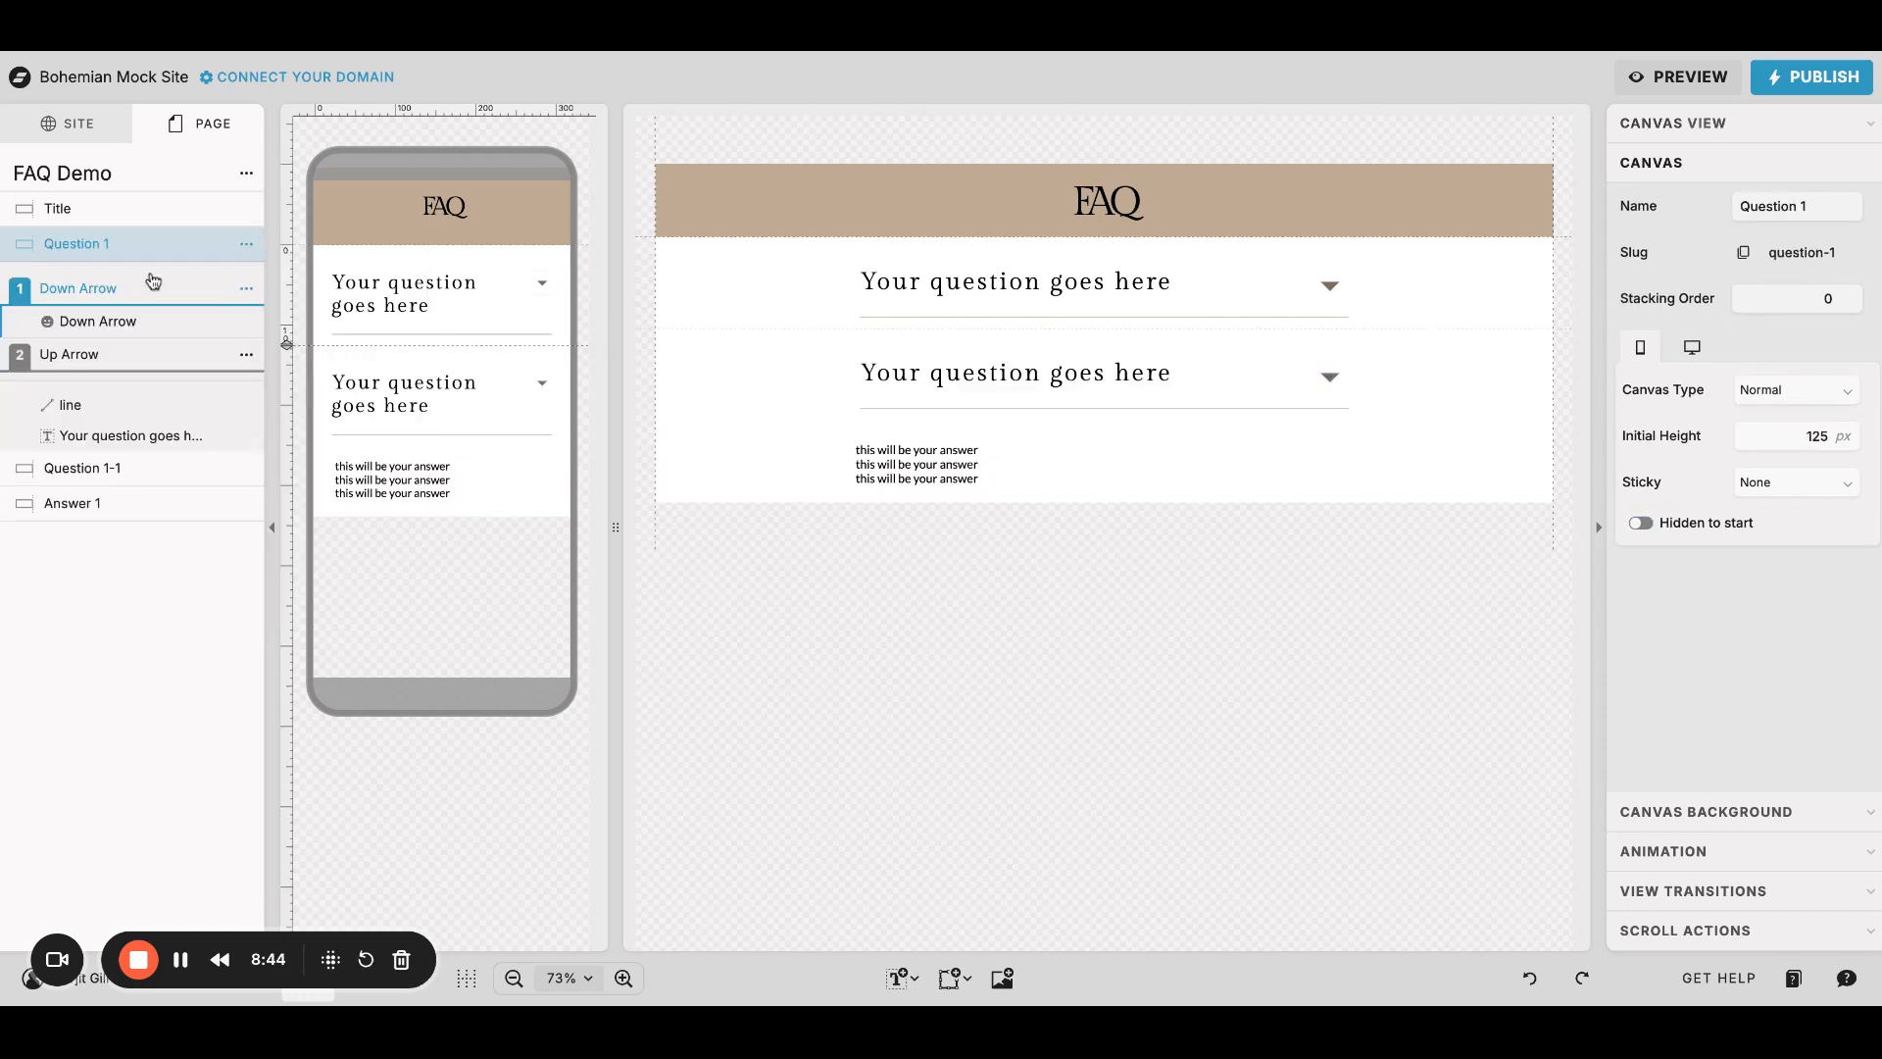
click(80, 475)
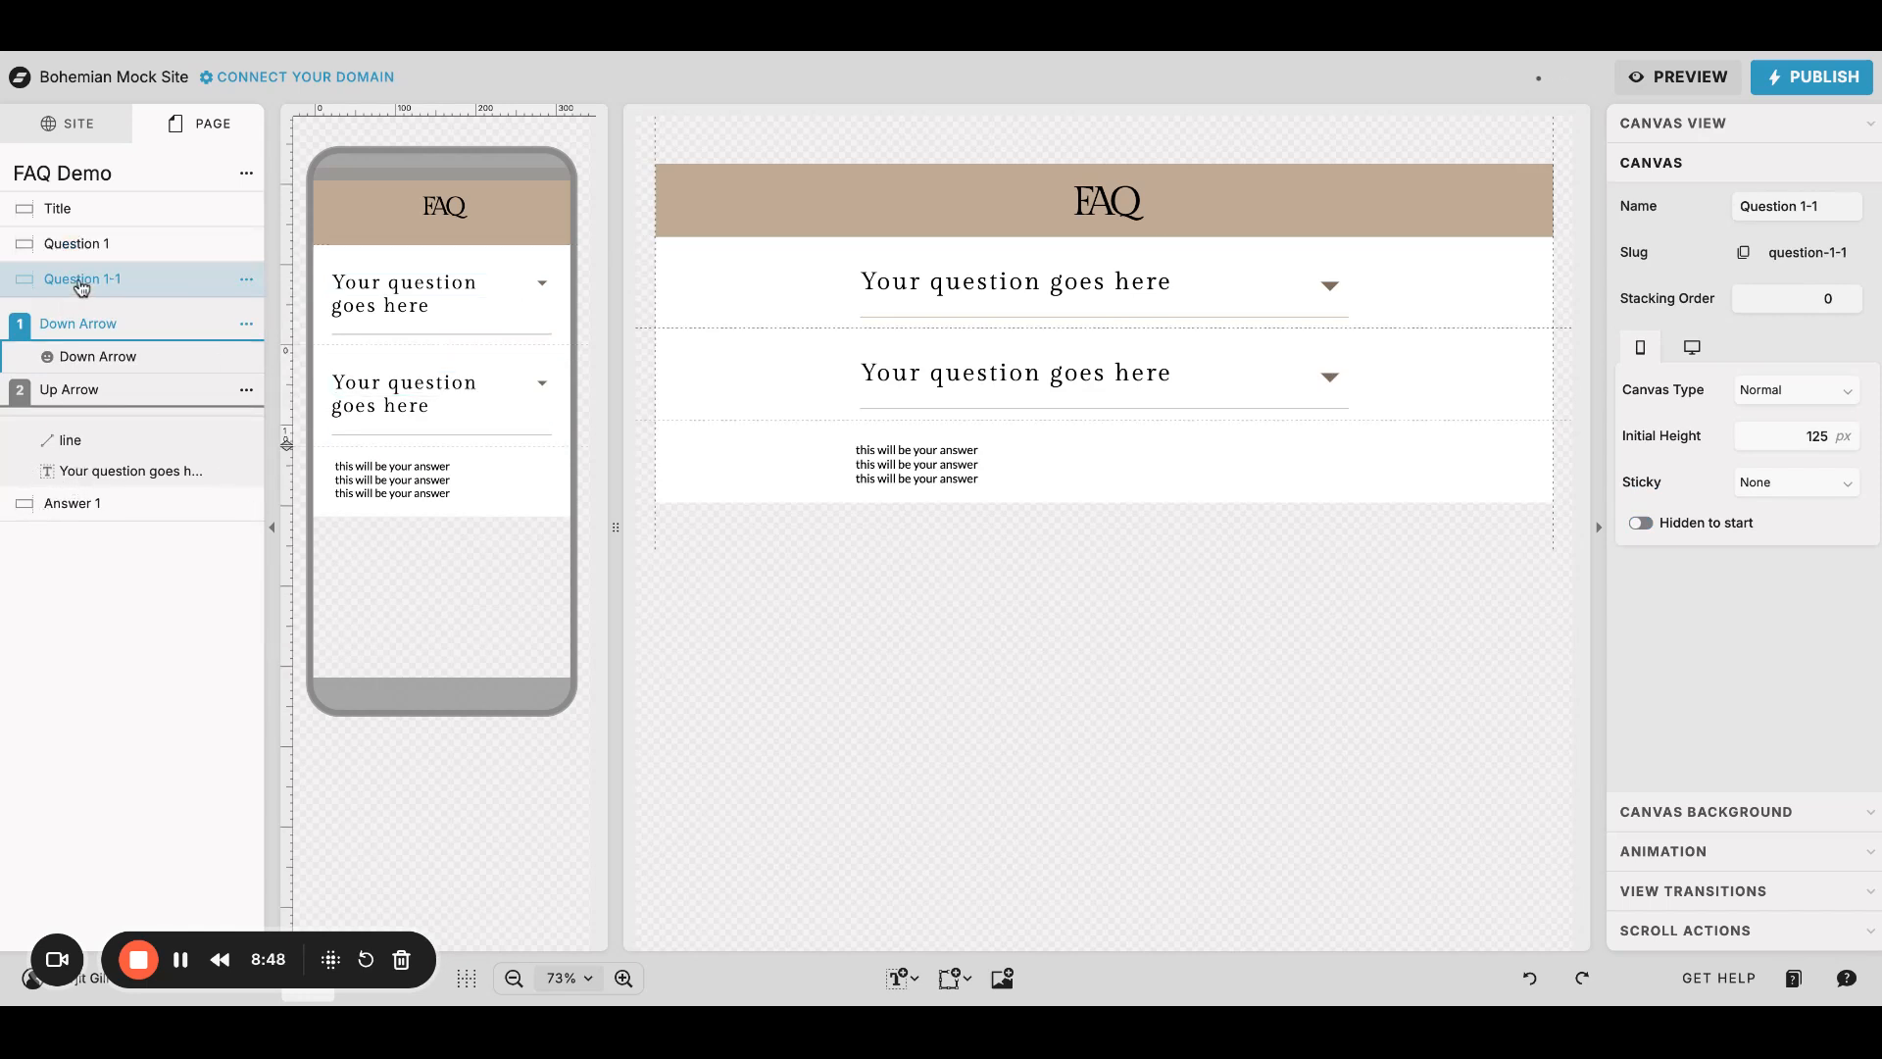
drag(84, 287, 84, 521)
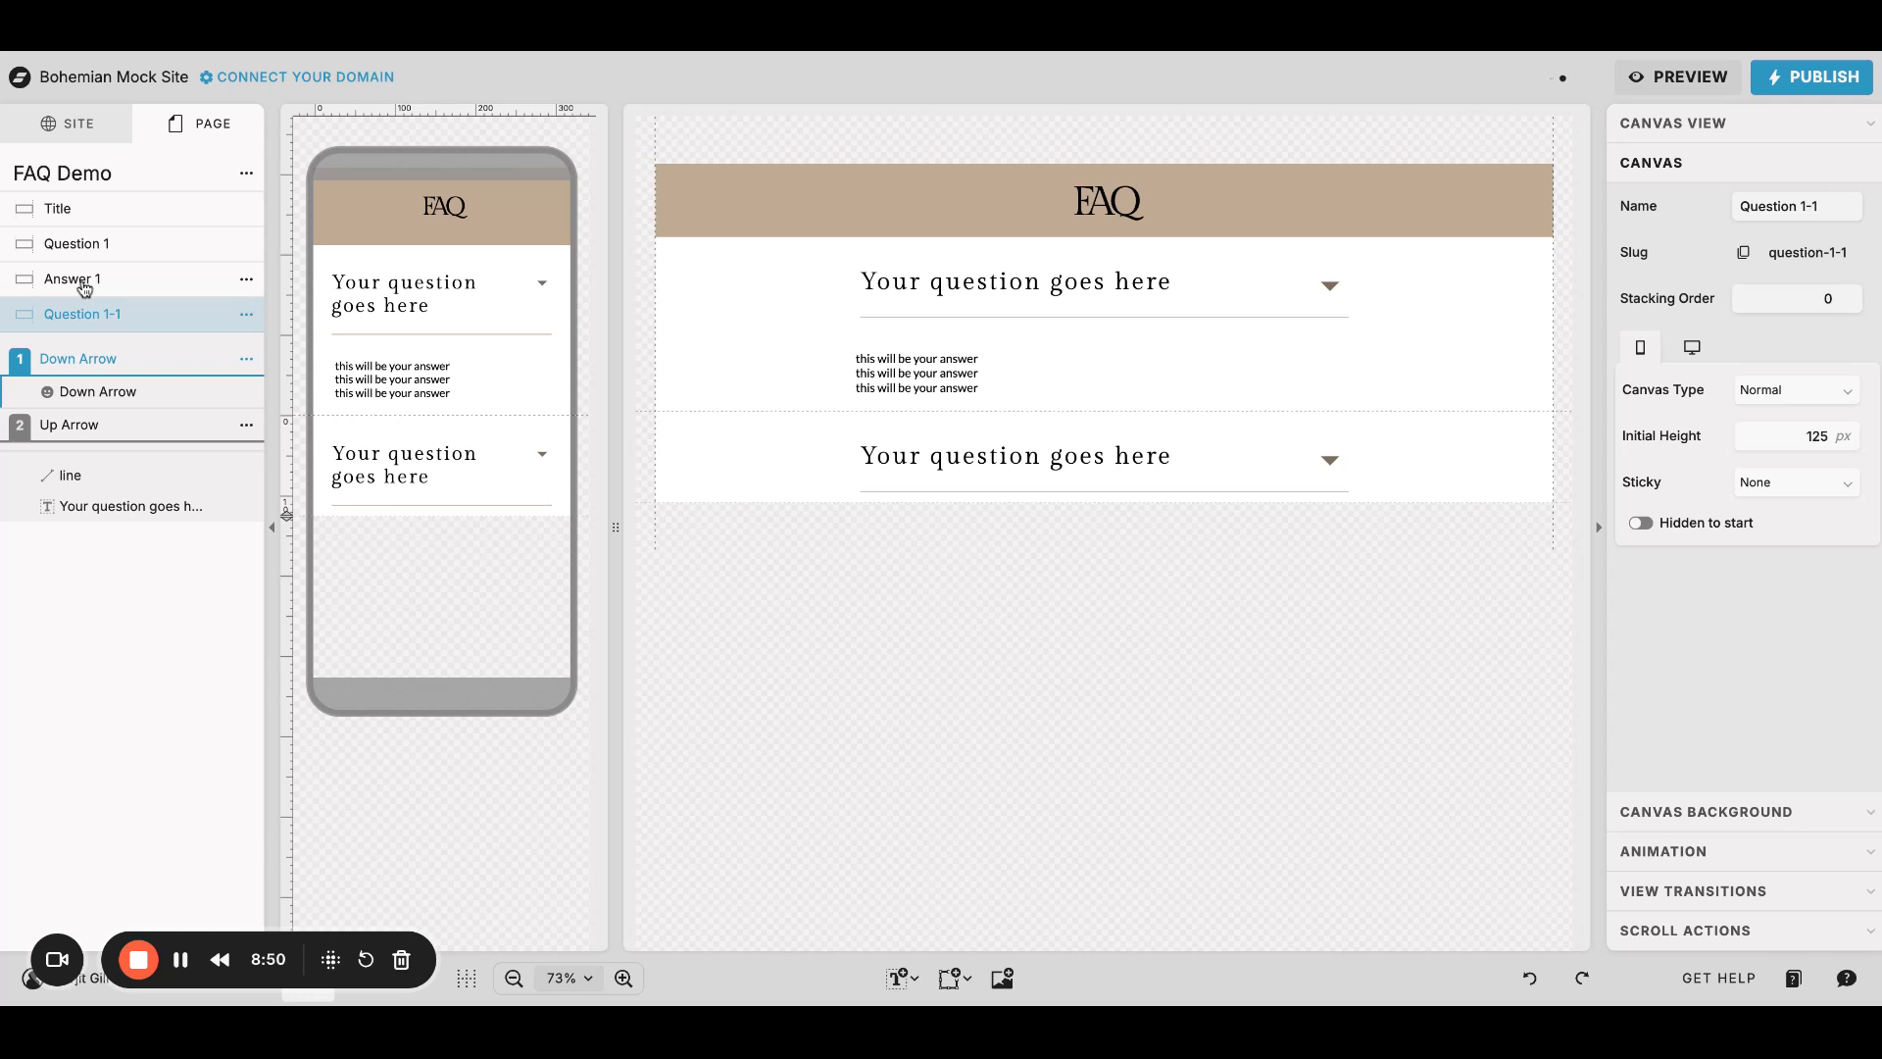
Step: Rename the duplicated question canvas as "Question 2"
click(246, 313)
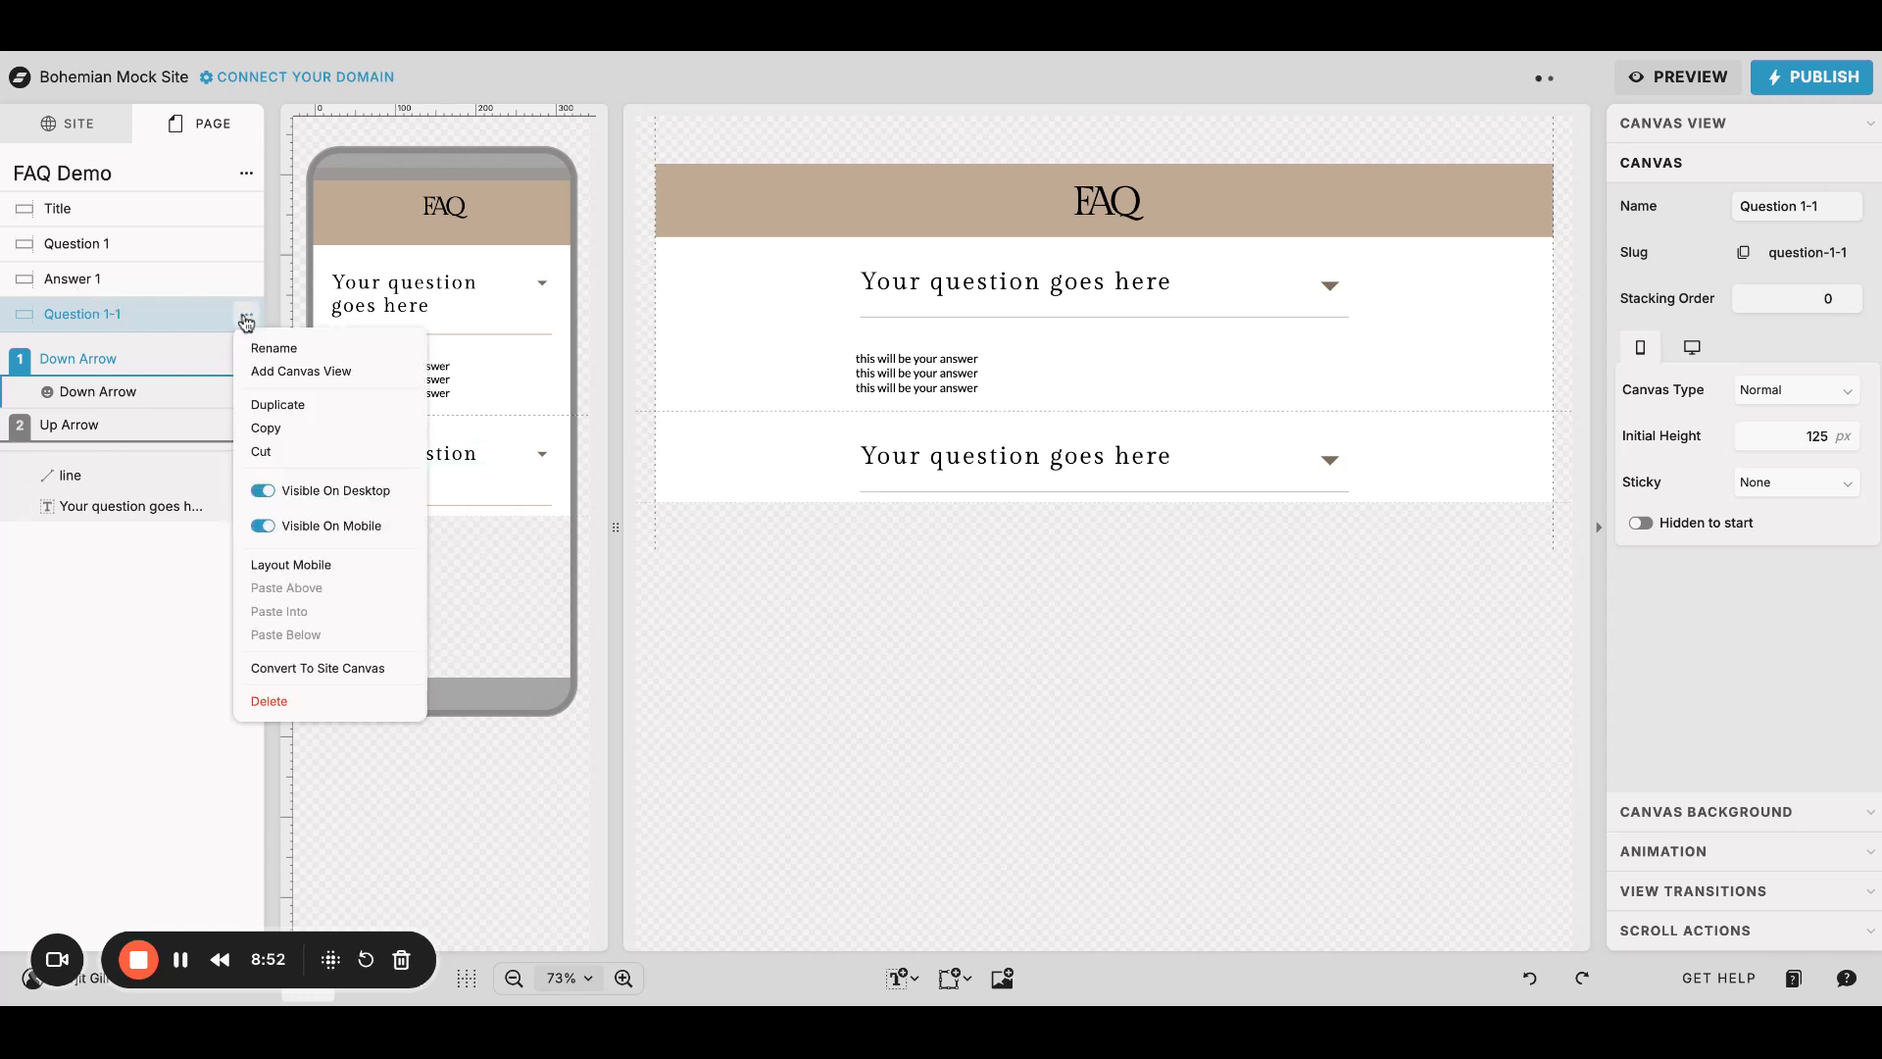
click(274, 347)
key(Right)
key(BackSpace)
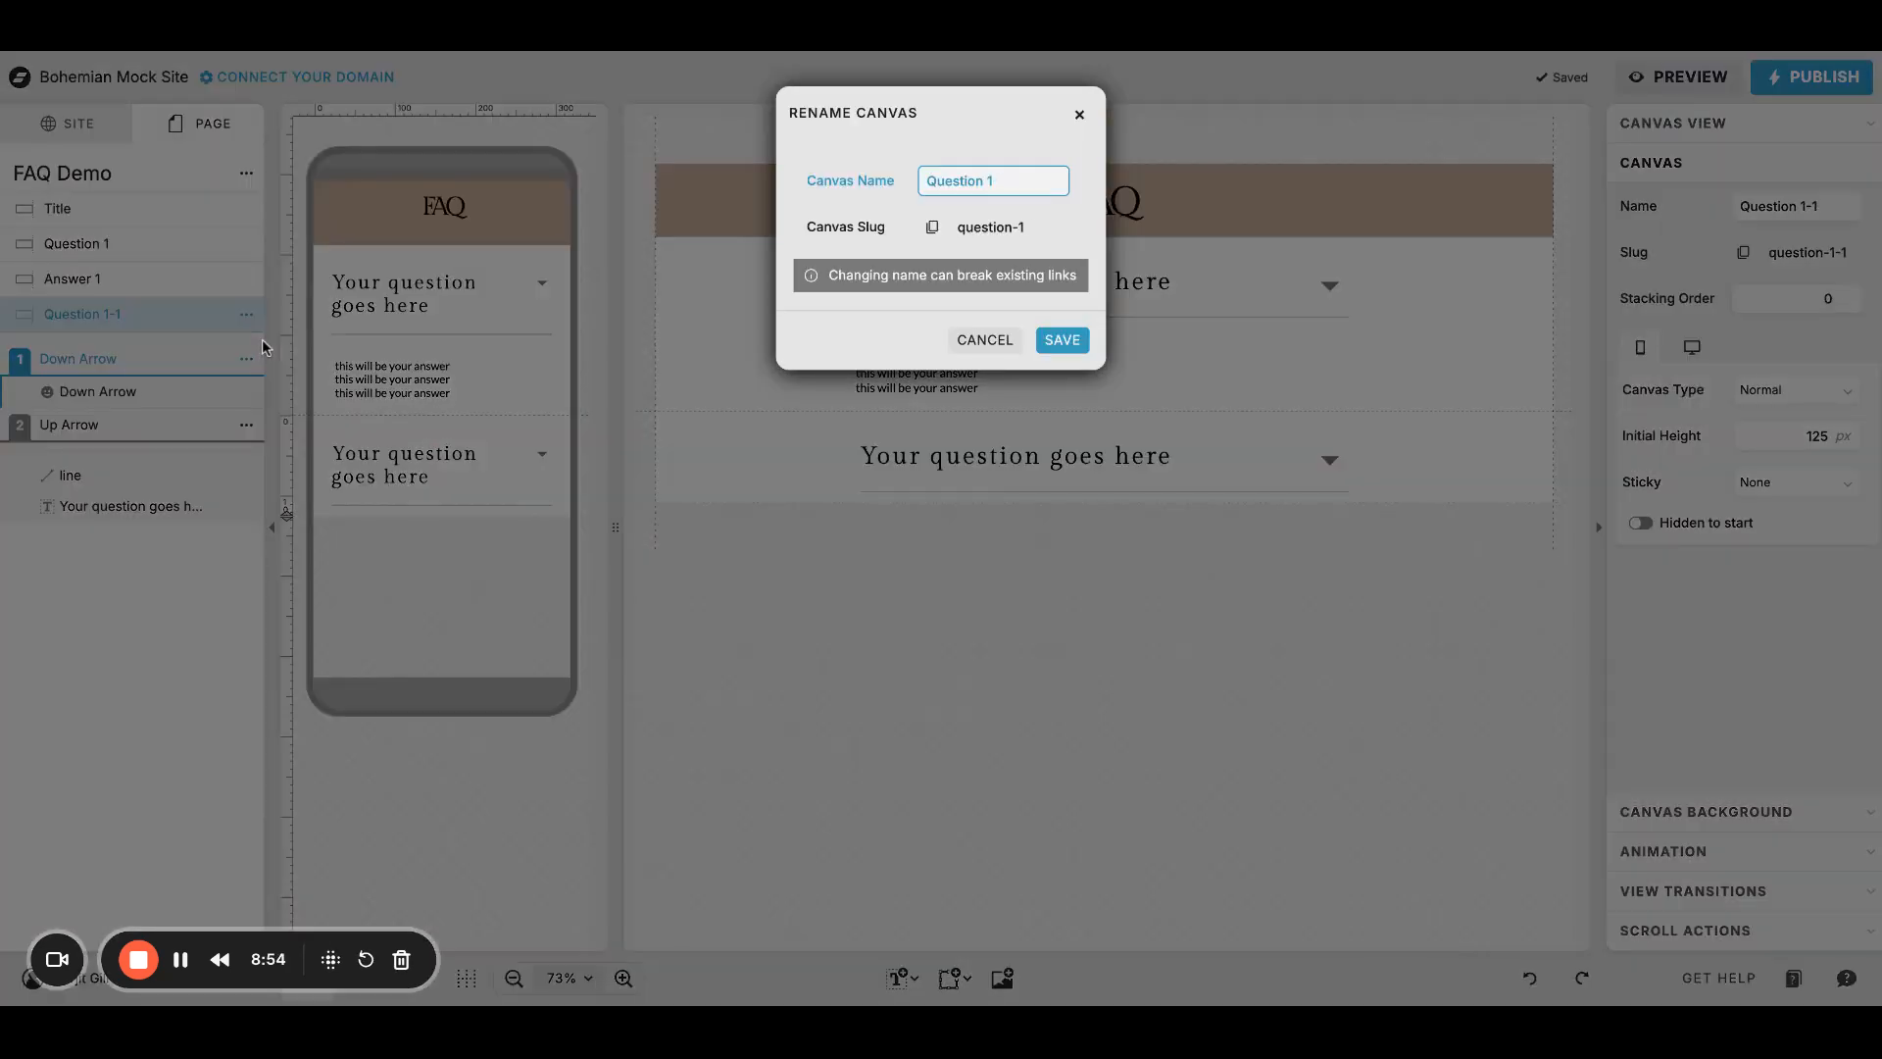
text(2)
key(Return)
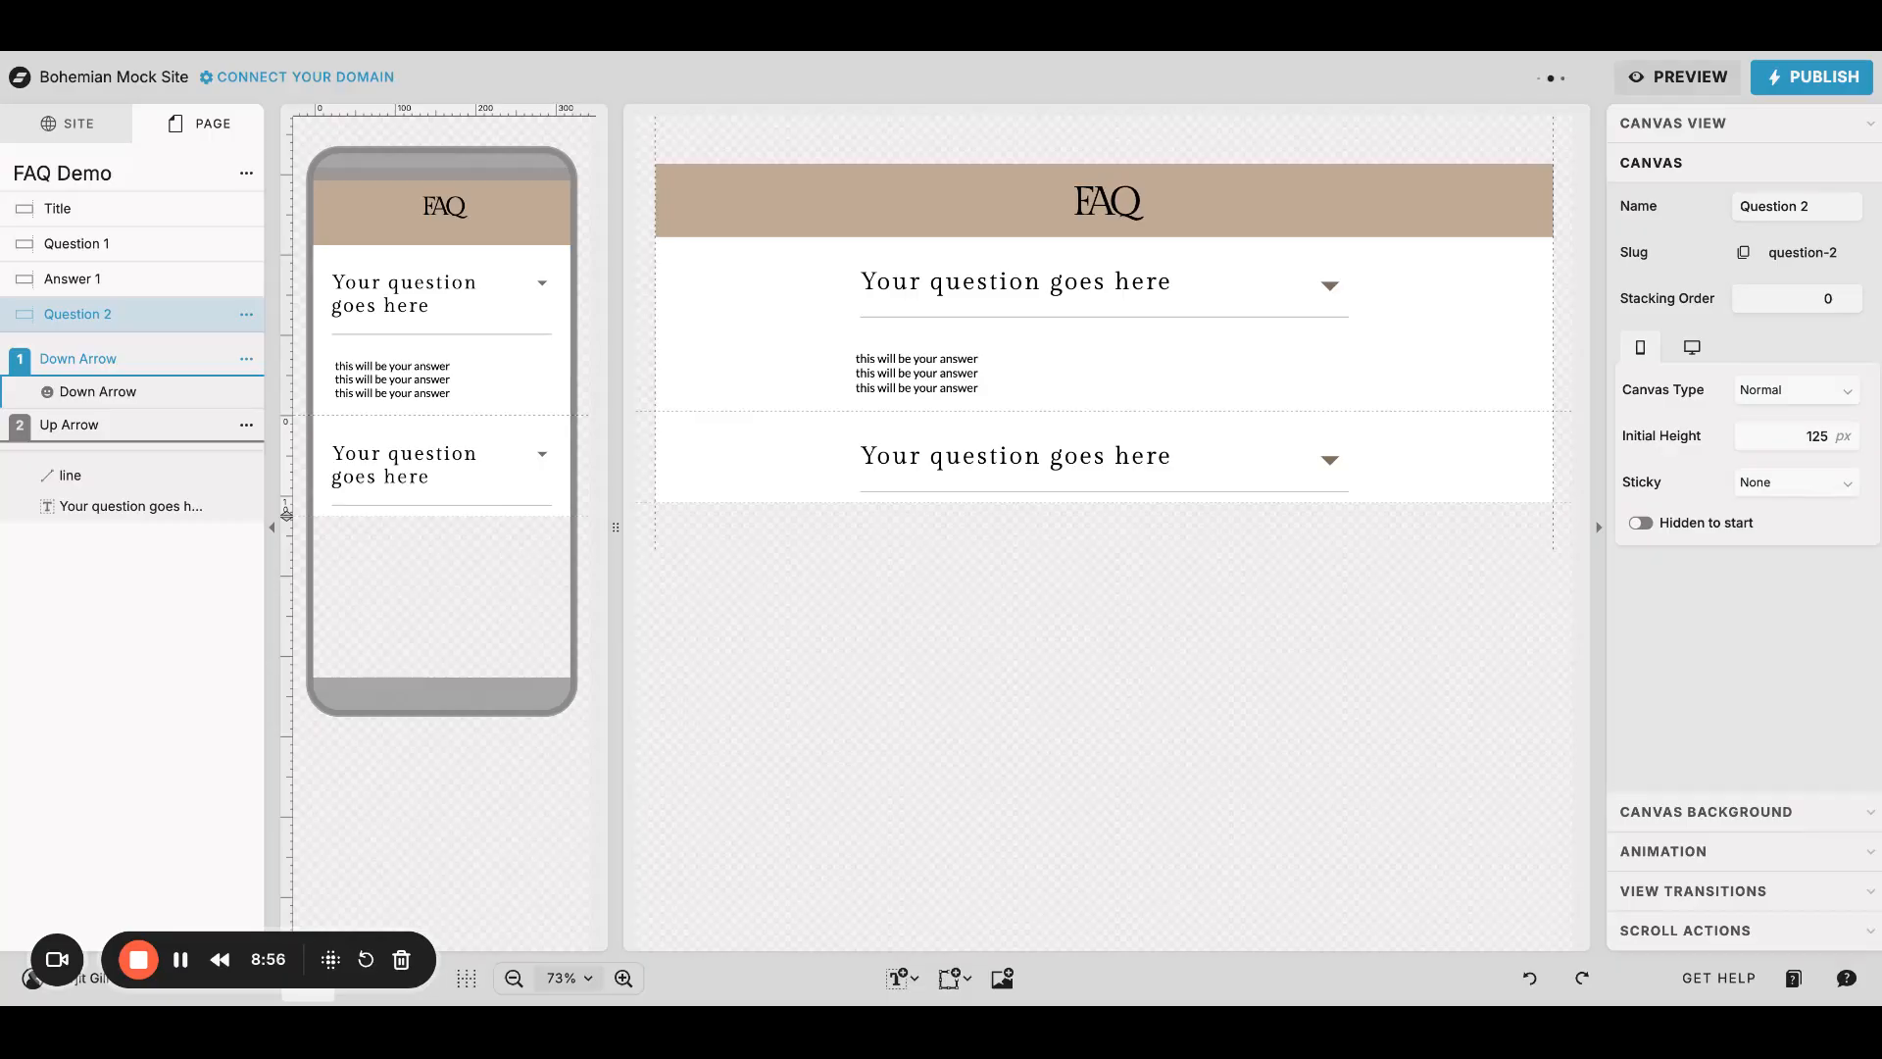
Step: Duplicate the Answer 1 canvas and move the copy below Question 2
click(161, 283)
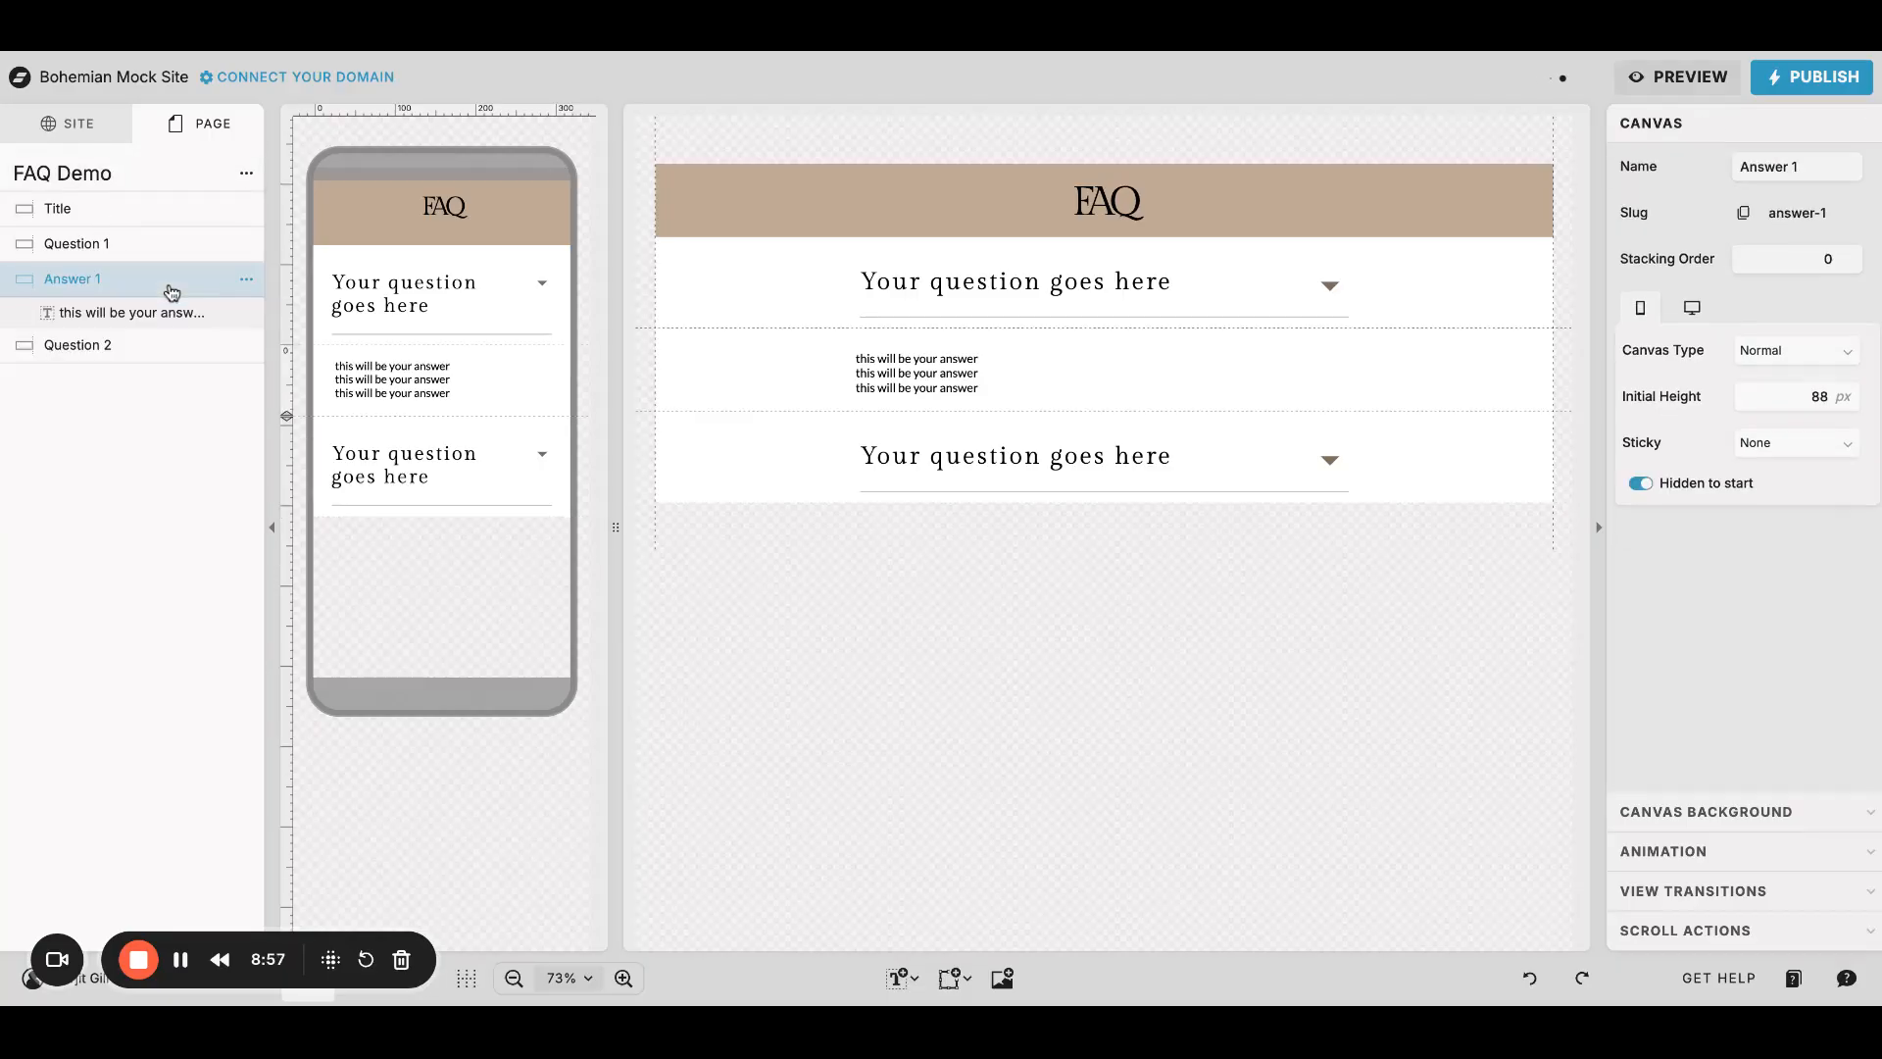
click(248, 282)
click(263, 365)
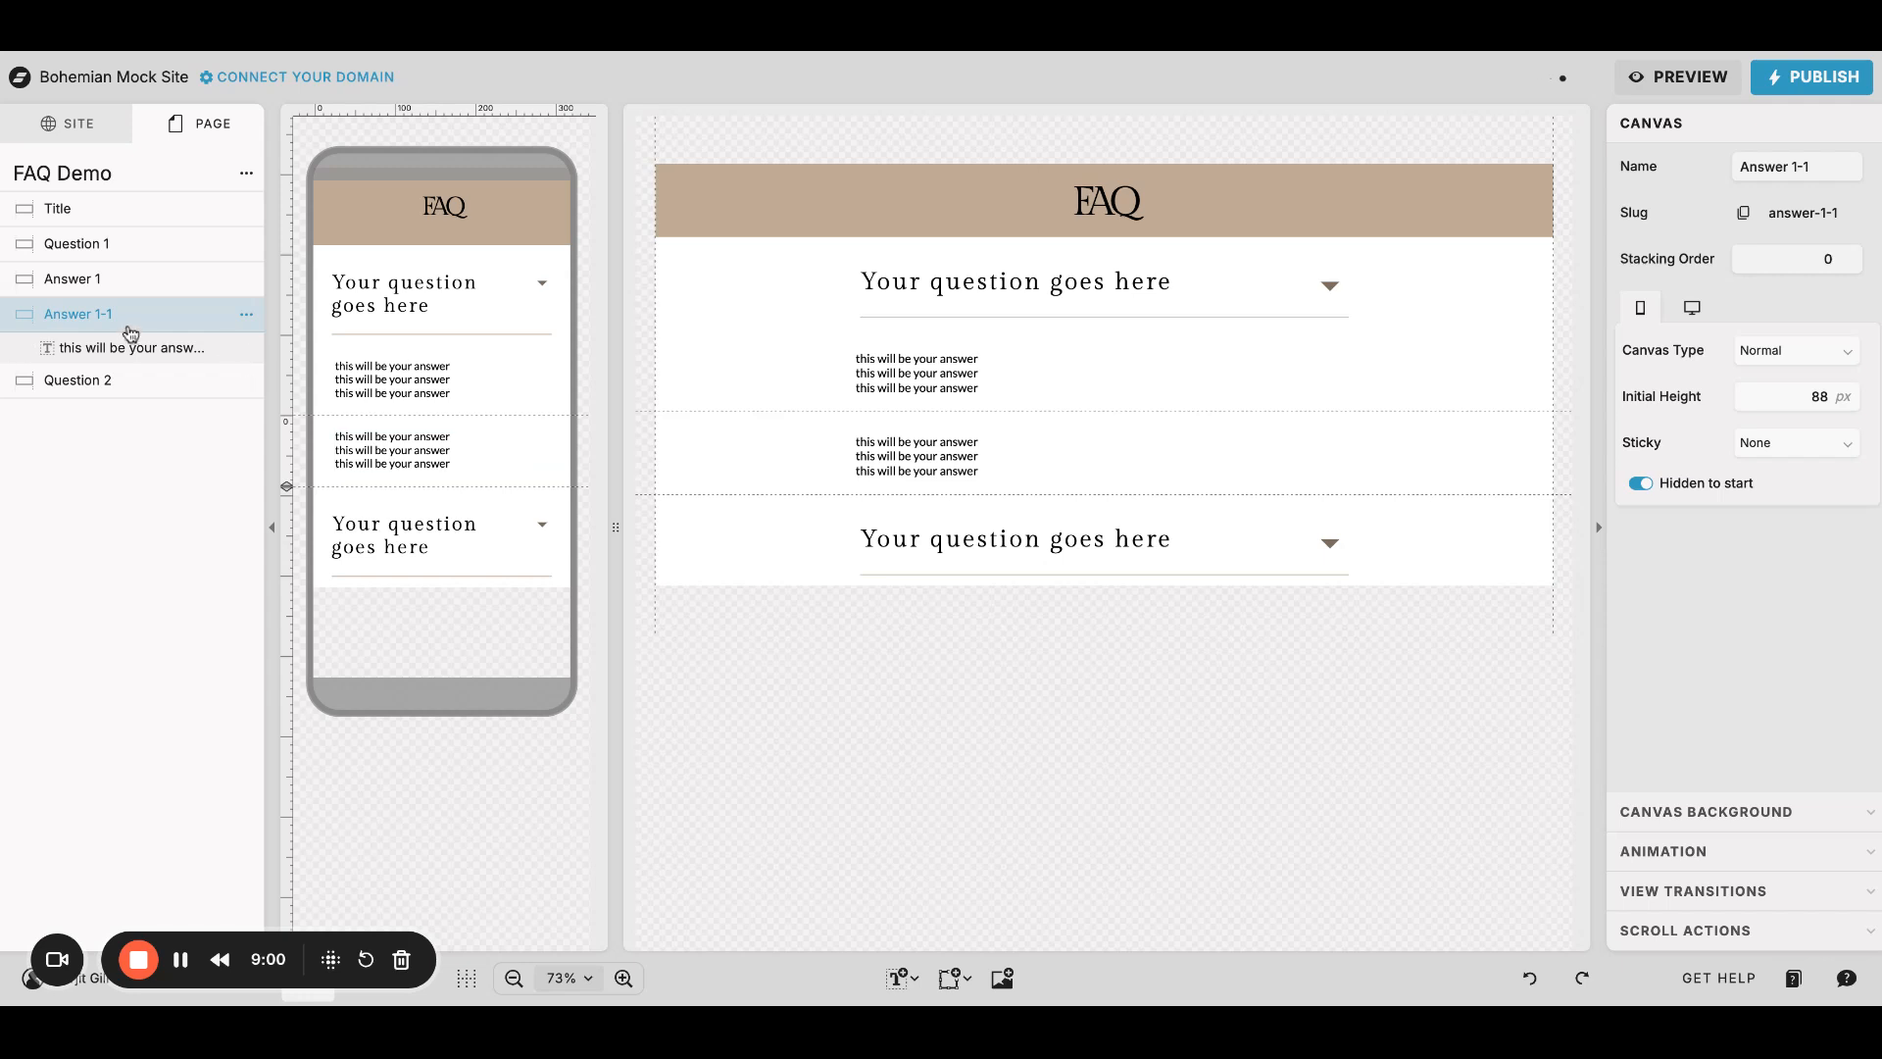
drag(131, 333, 137, 387)
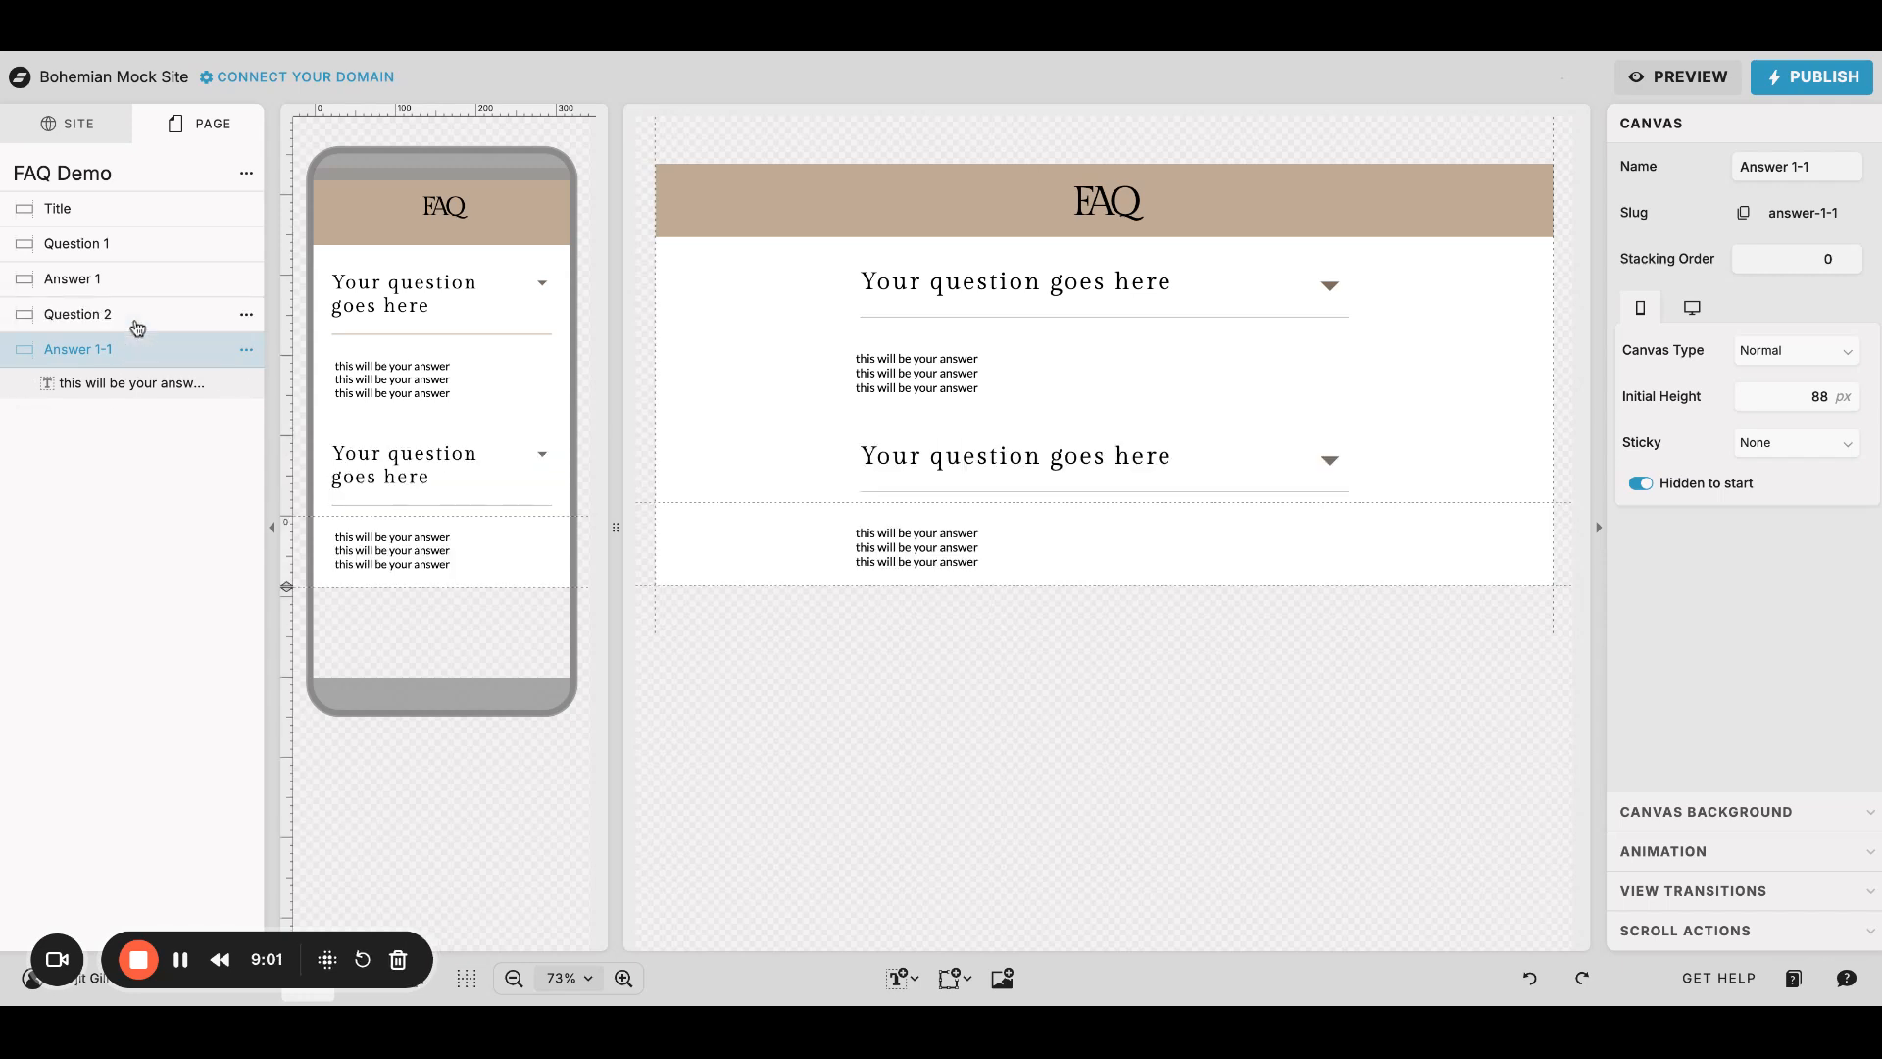
Step: Rename the duplicated answer canvas below Question 2 as "Answer 2"
click(246, 350)
click(260, 382)
key(End)
key(BackSpace)
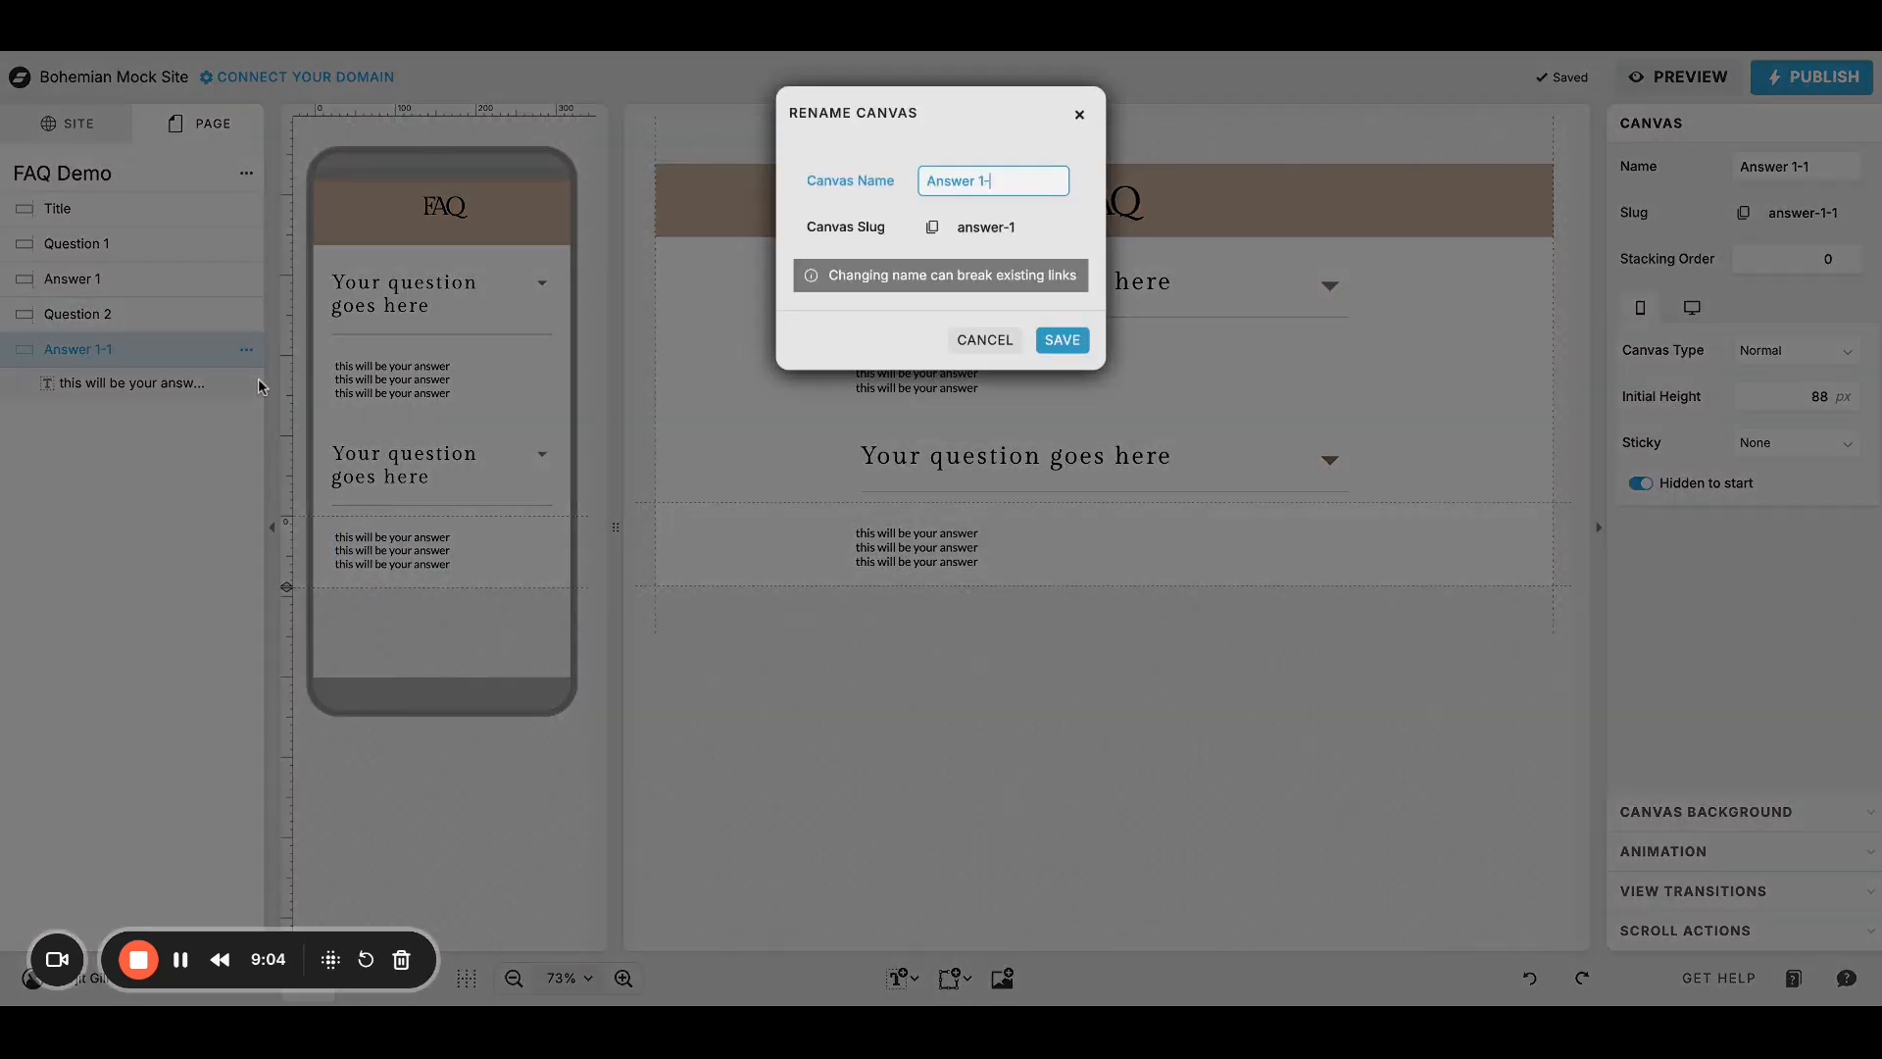
key(BackSpace)
text(2)
key(Return)
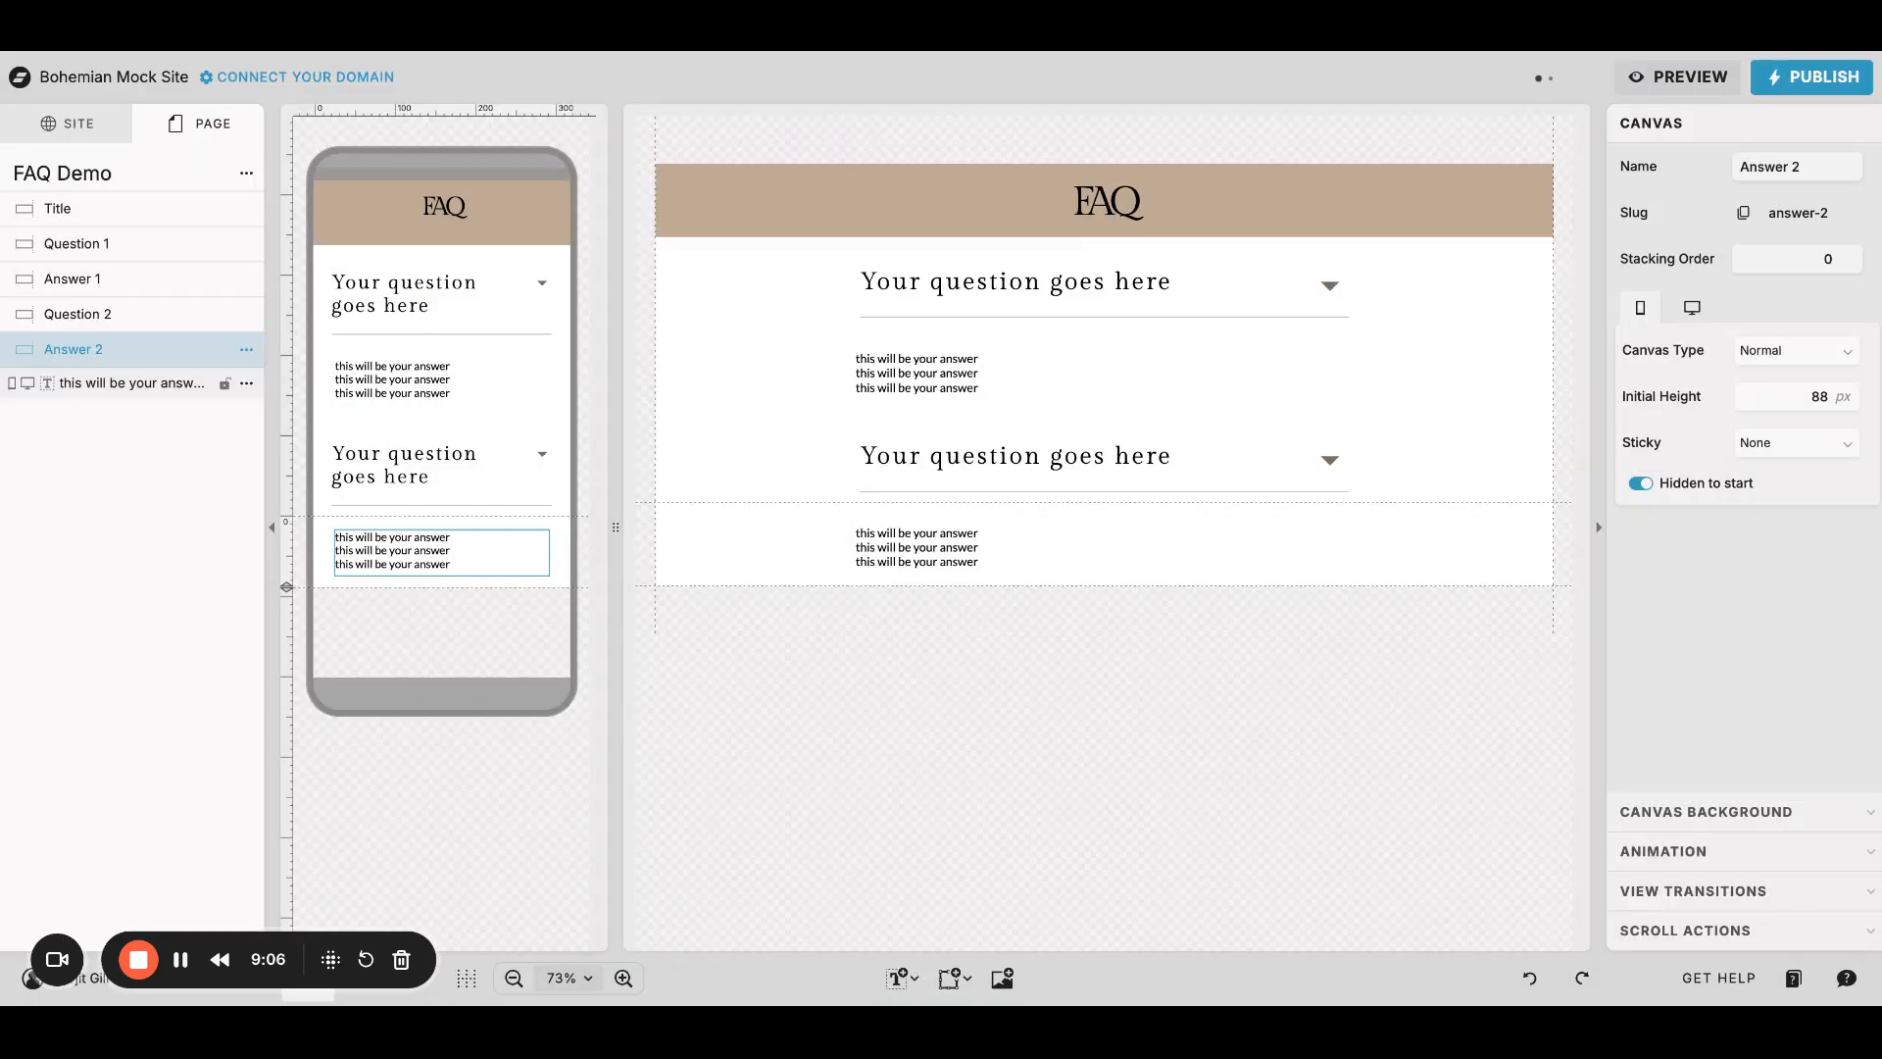
Step: Set the Show Canvas action of Question 2's down arrow to target the Answer 2 canvas
click(157, 317)
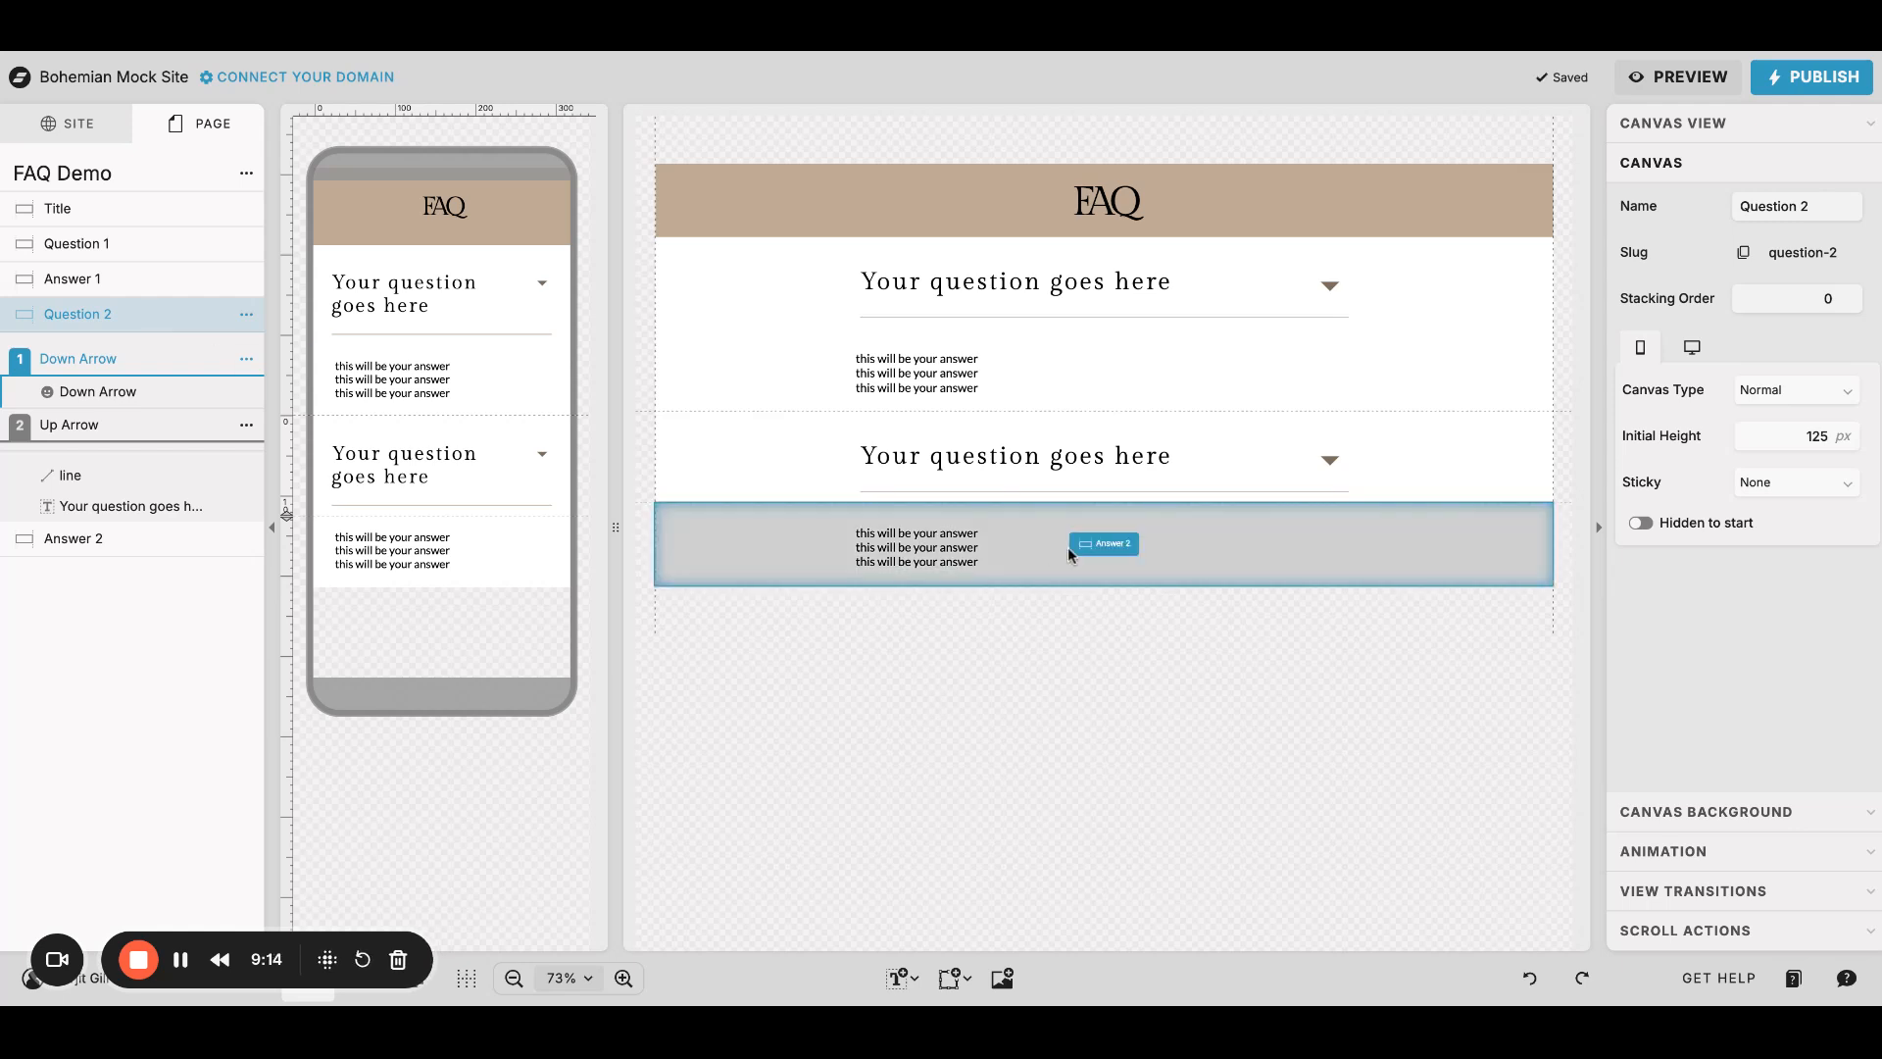
click(1063, 466)
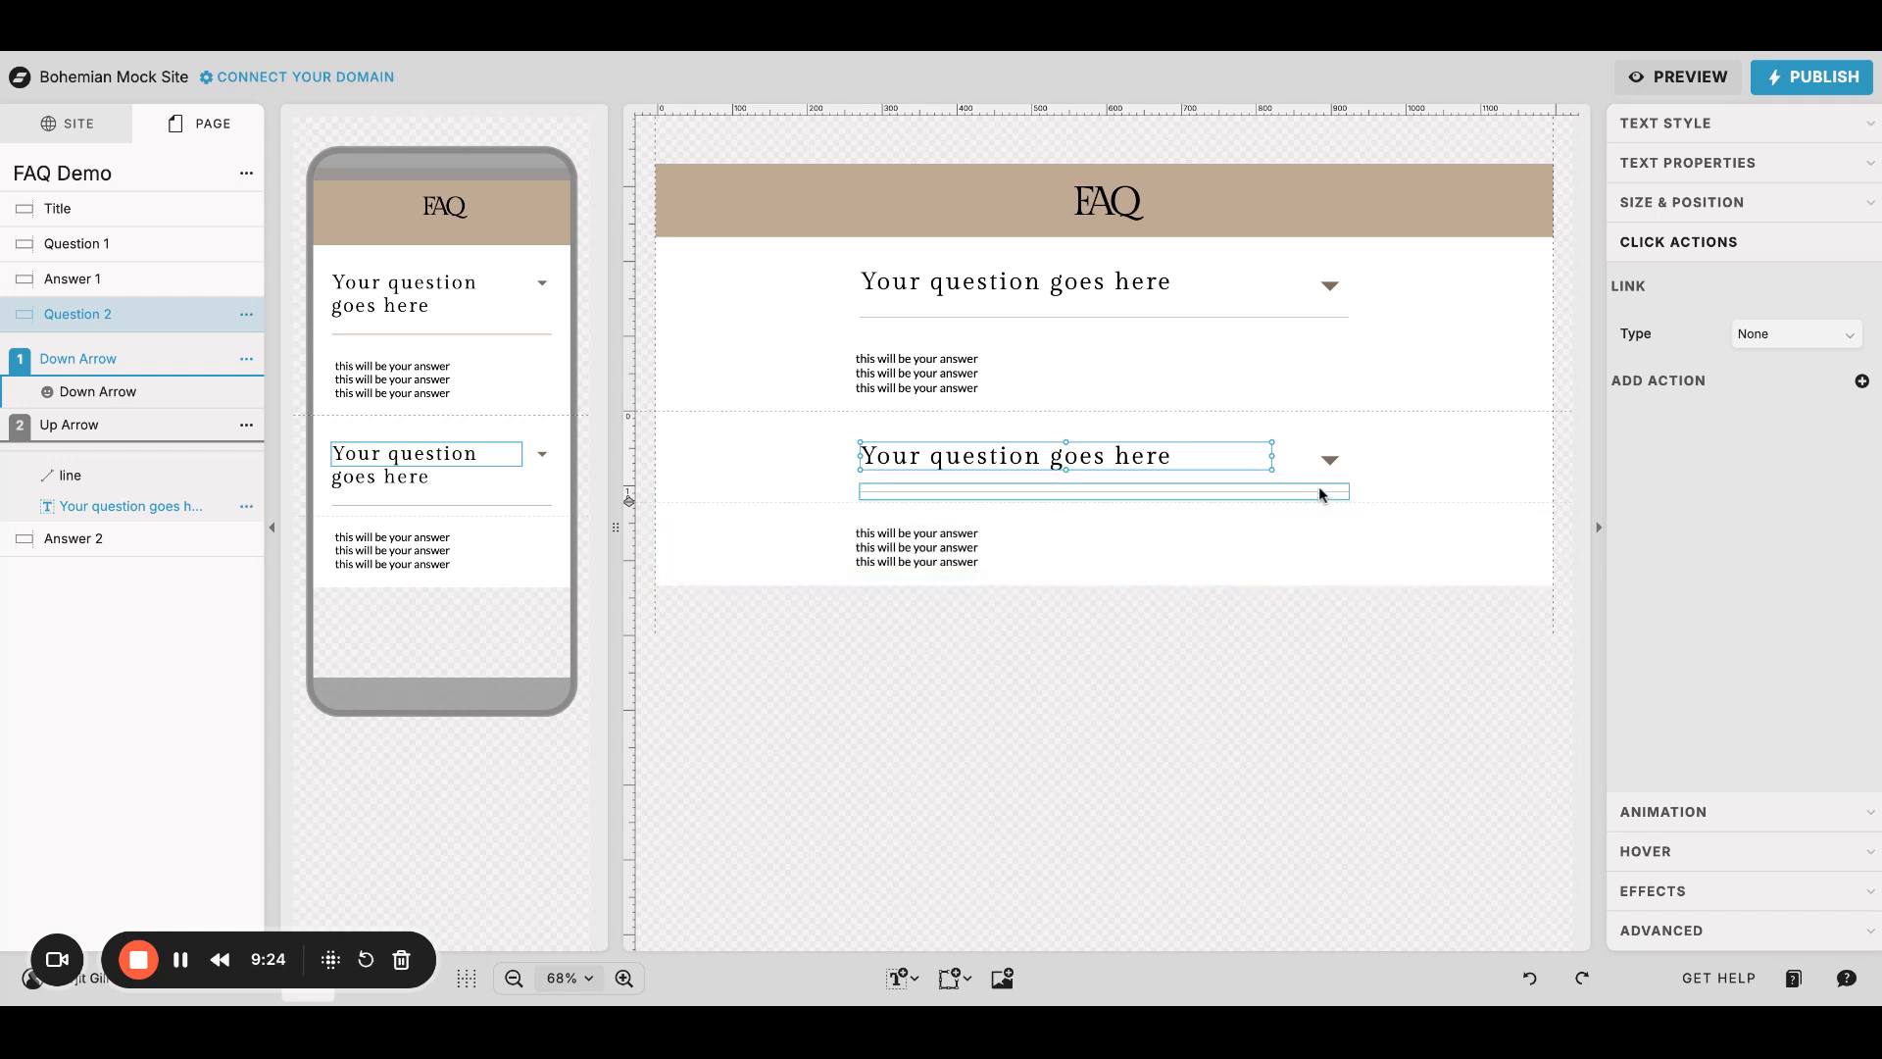
click(1331, 471)
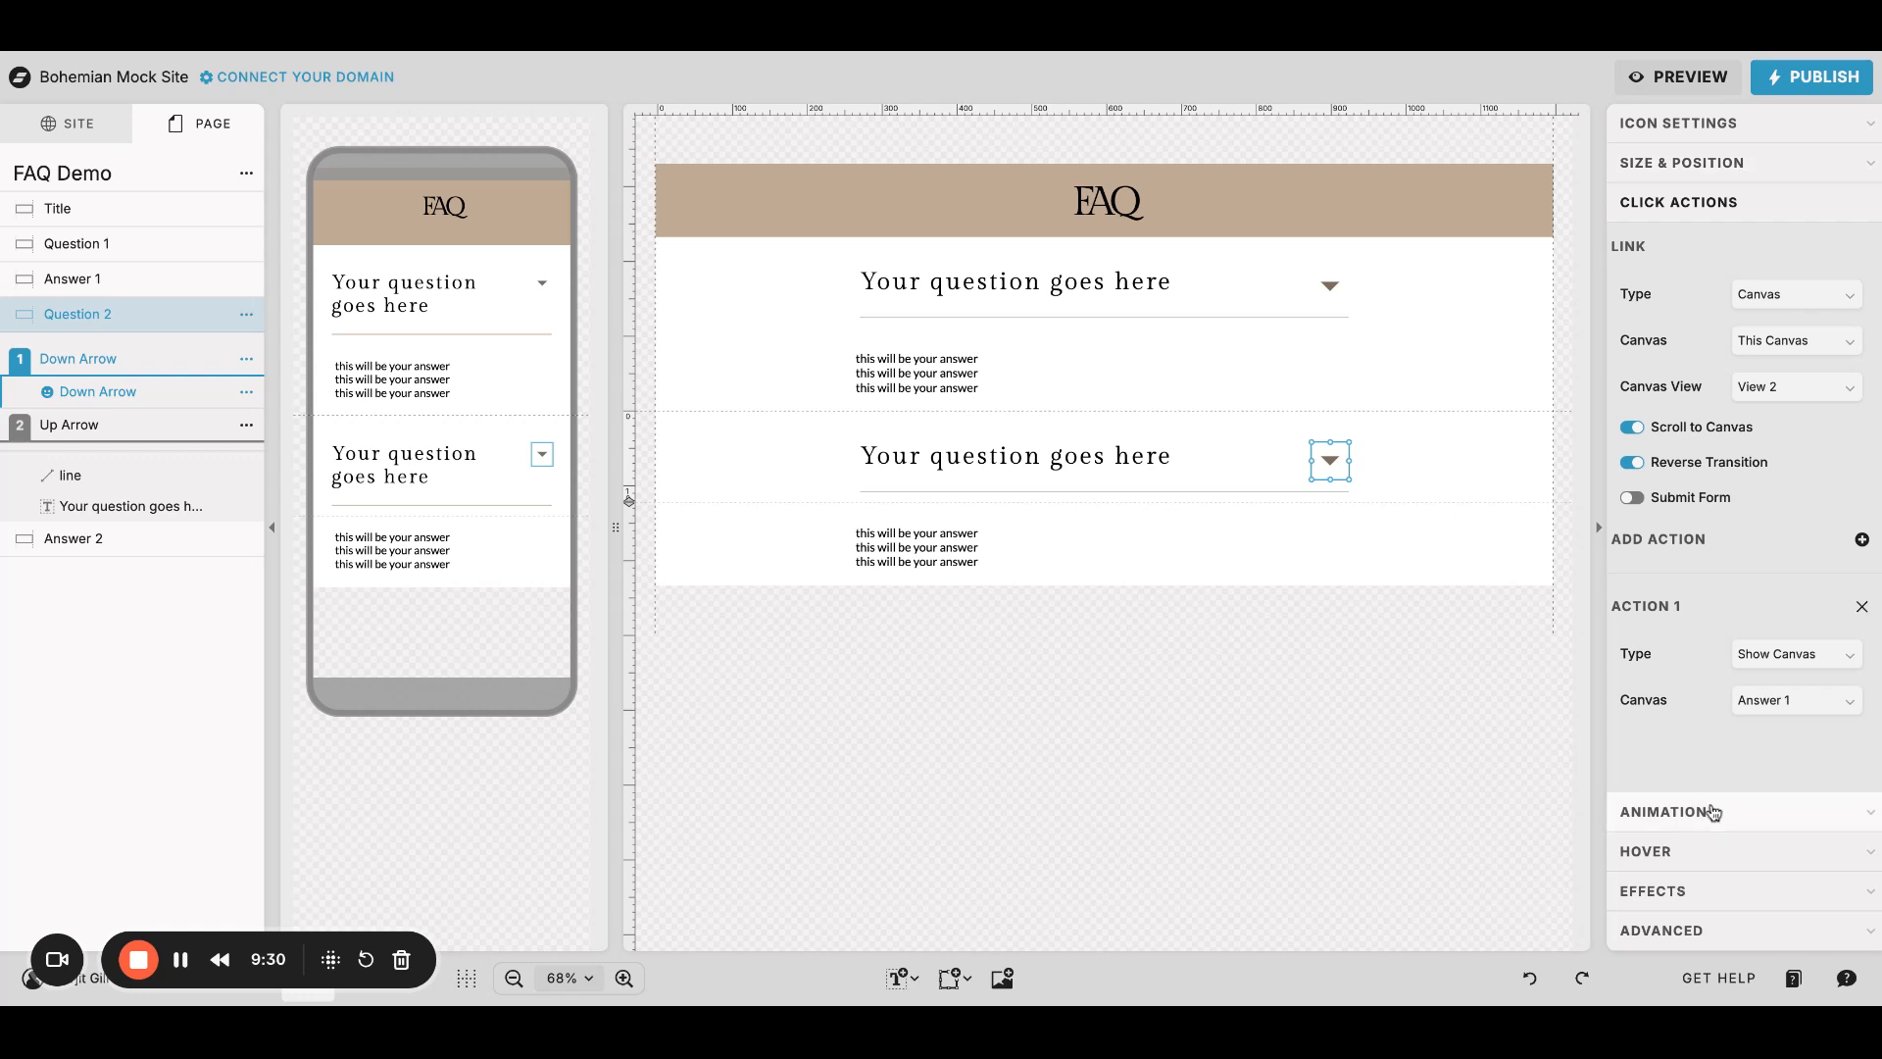
click(1755, 700)
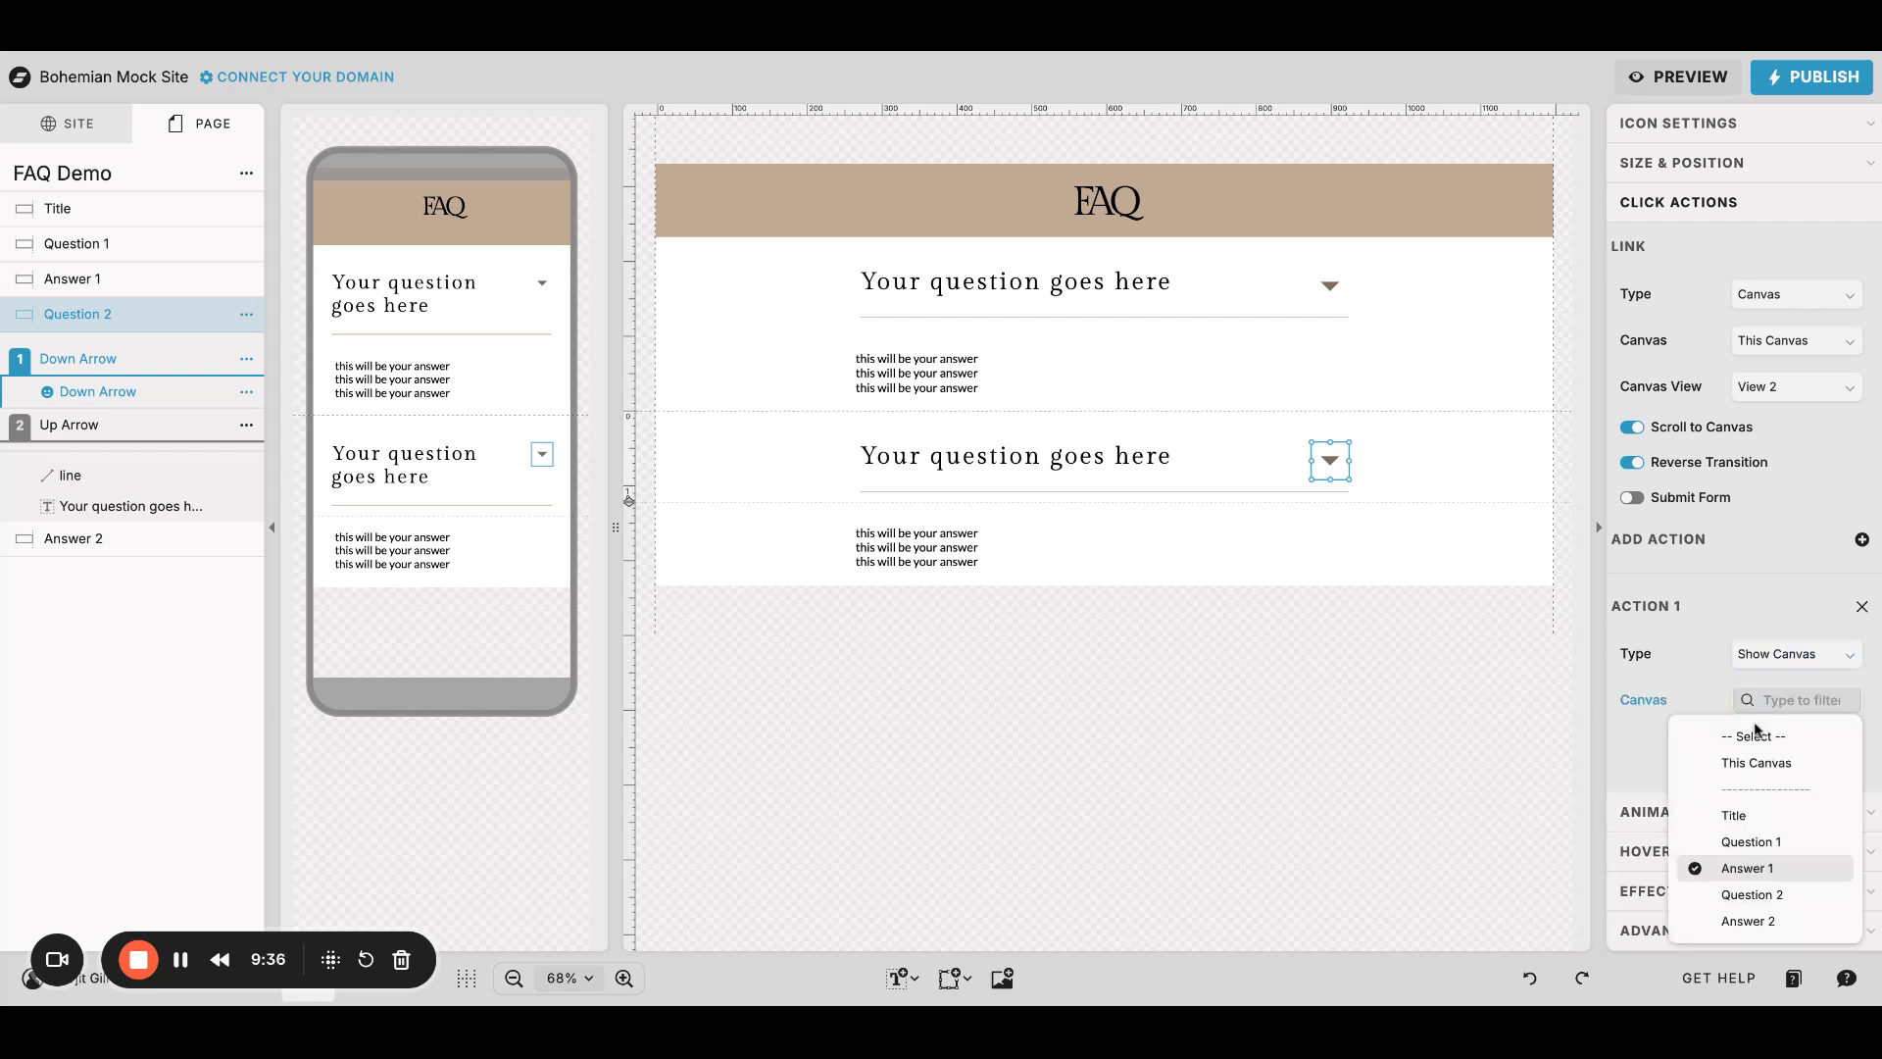
click(1748, 921)
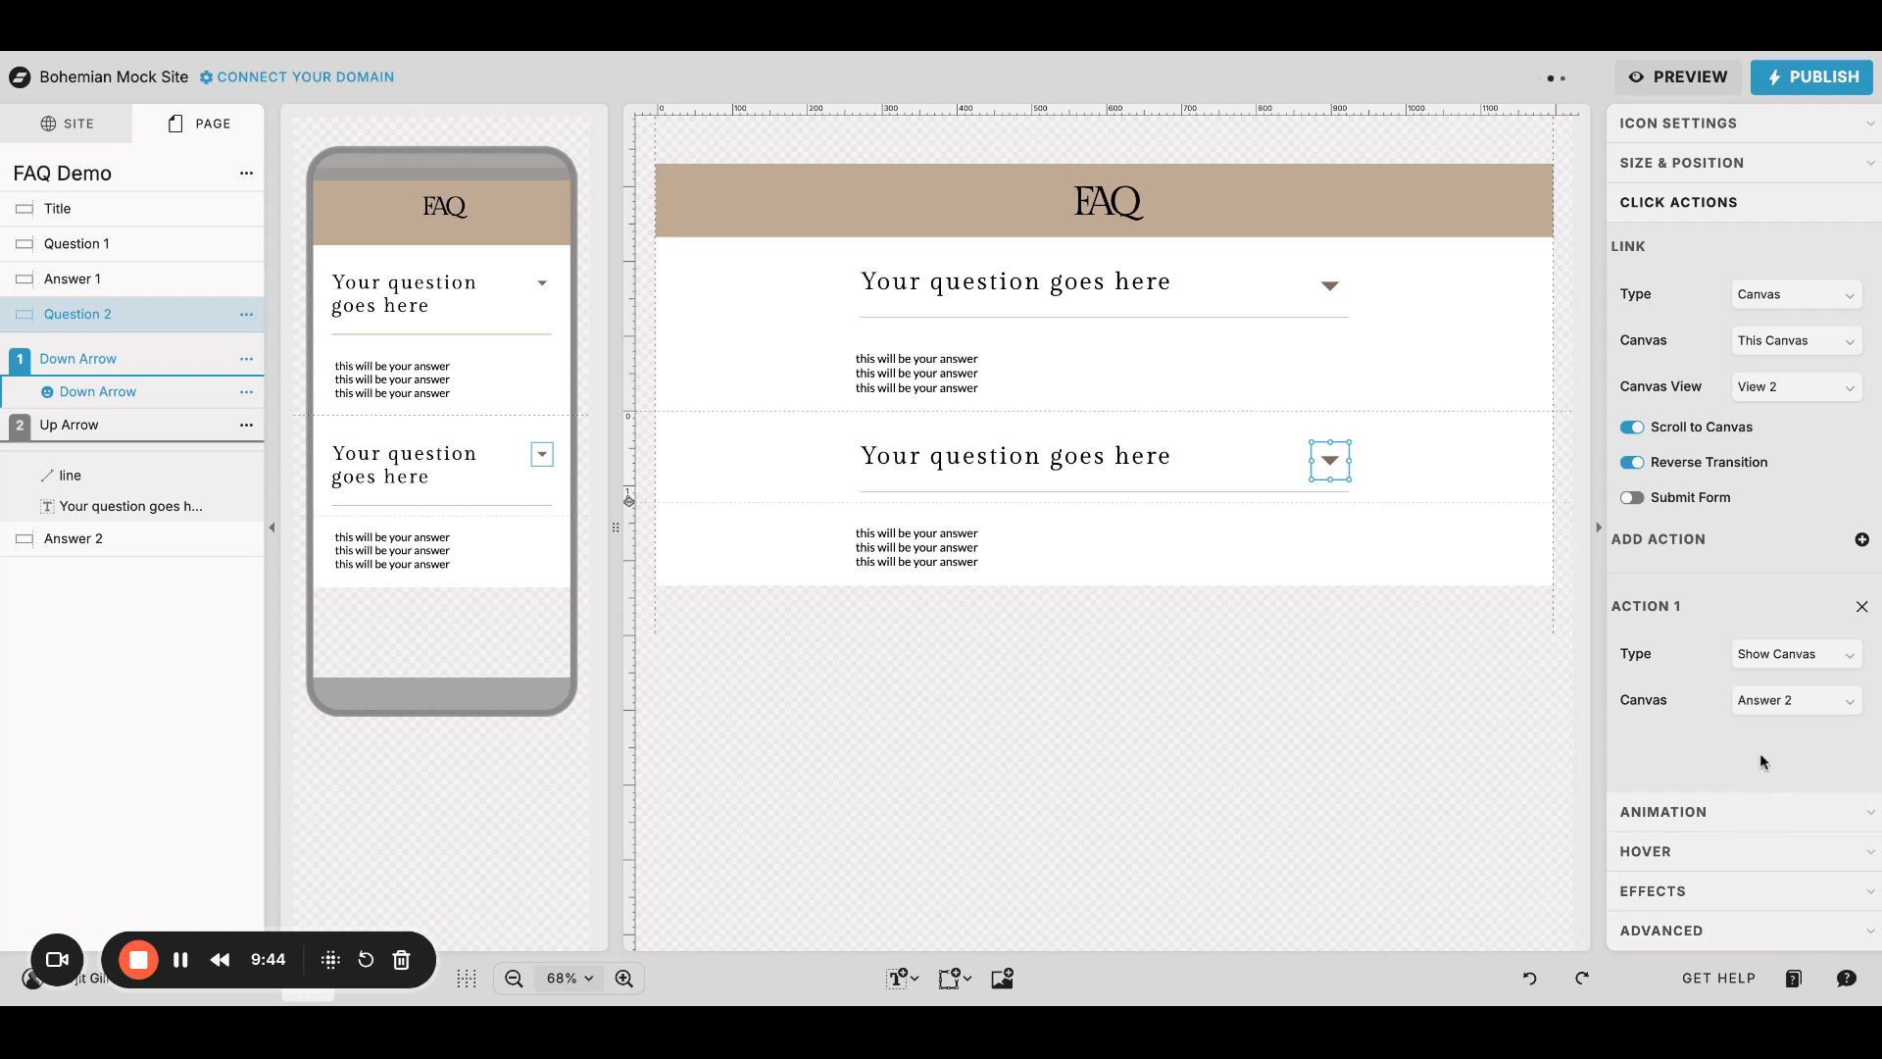
Step: In Question 2's Up Arrow view, set the up arrow's Hide Canvas action to target Answer 2
click(105, 431)
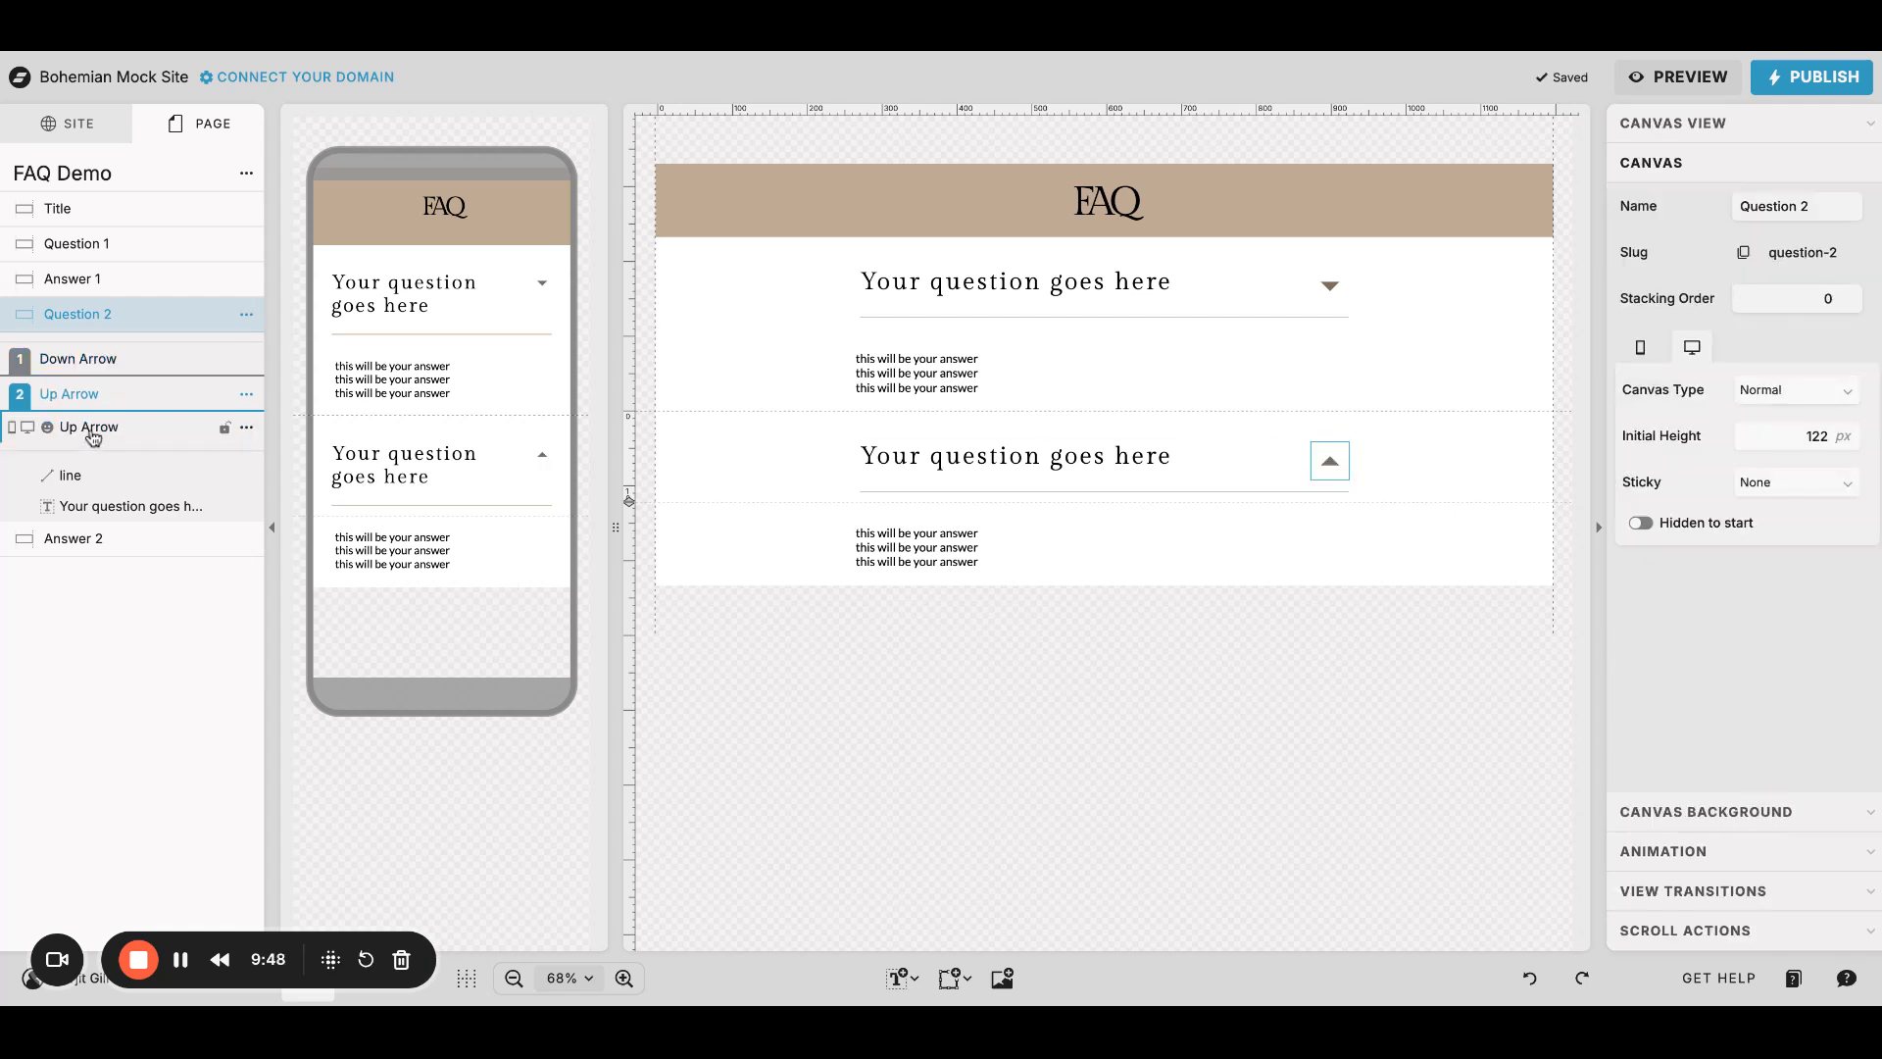
click(1329, 458)
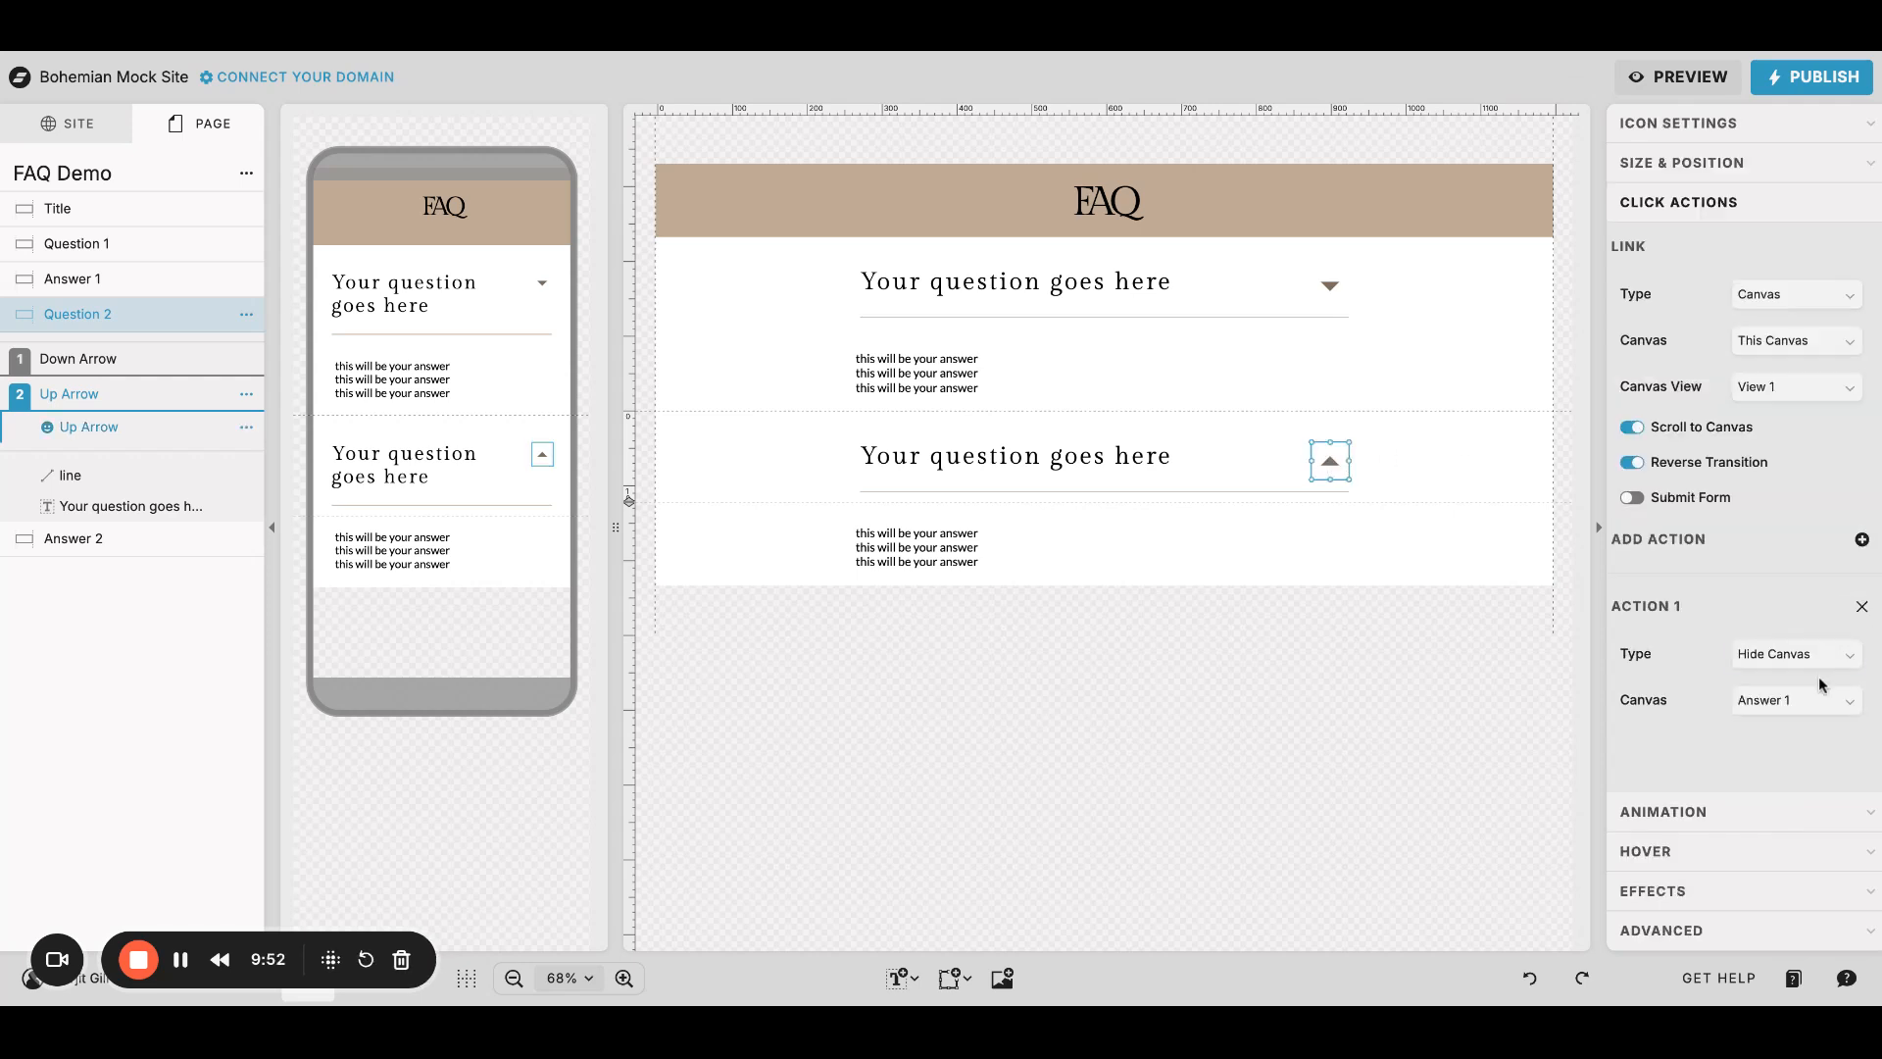
click(1754, 701)
click(1725, 921)
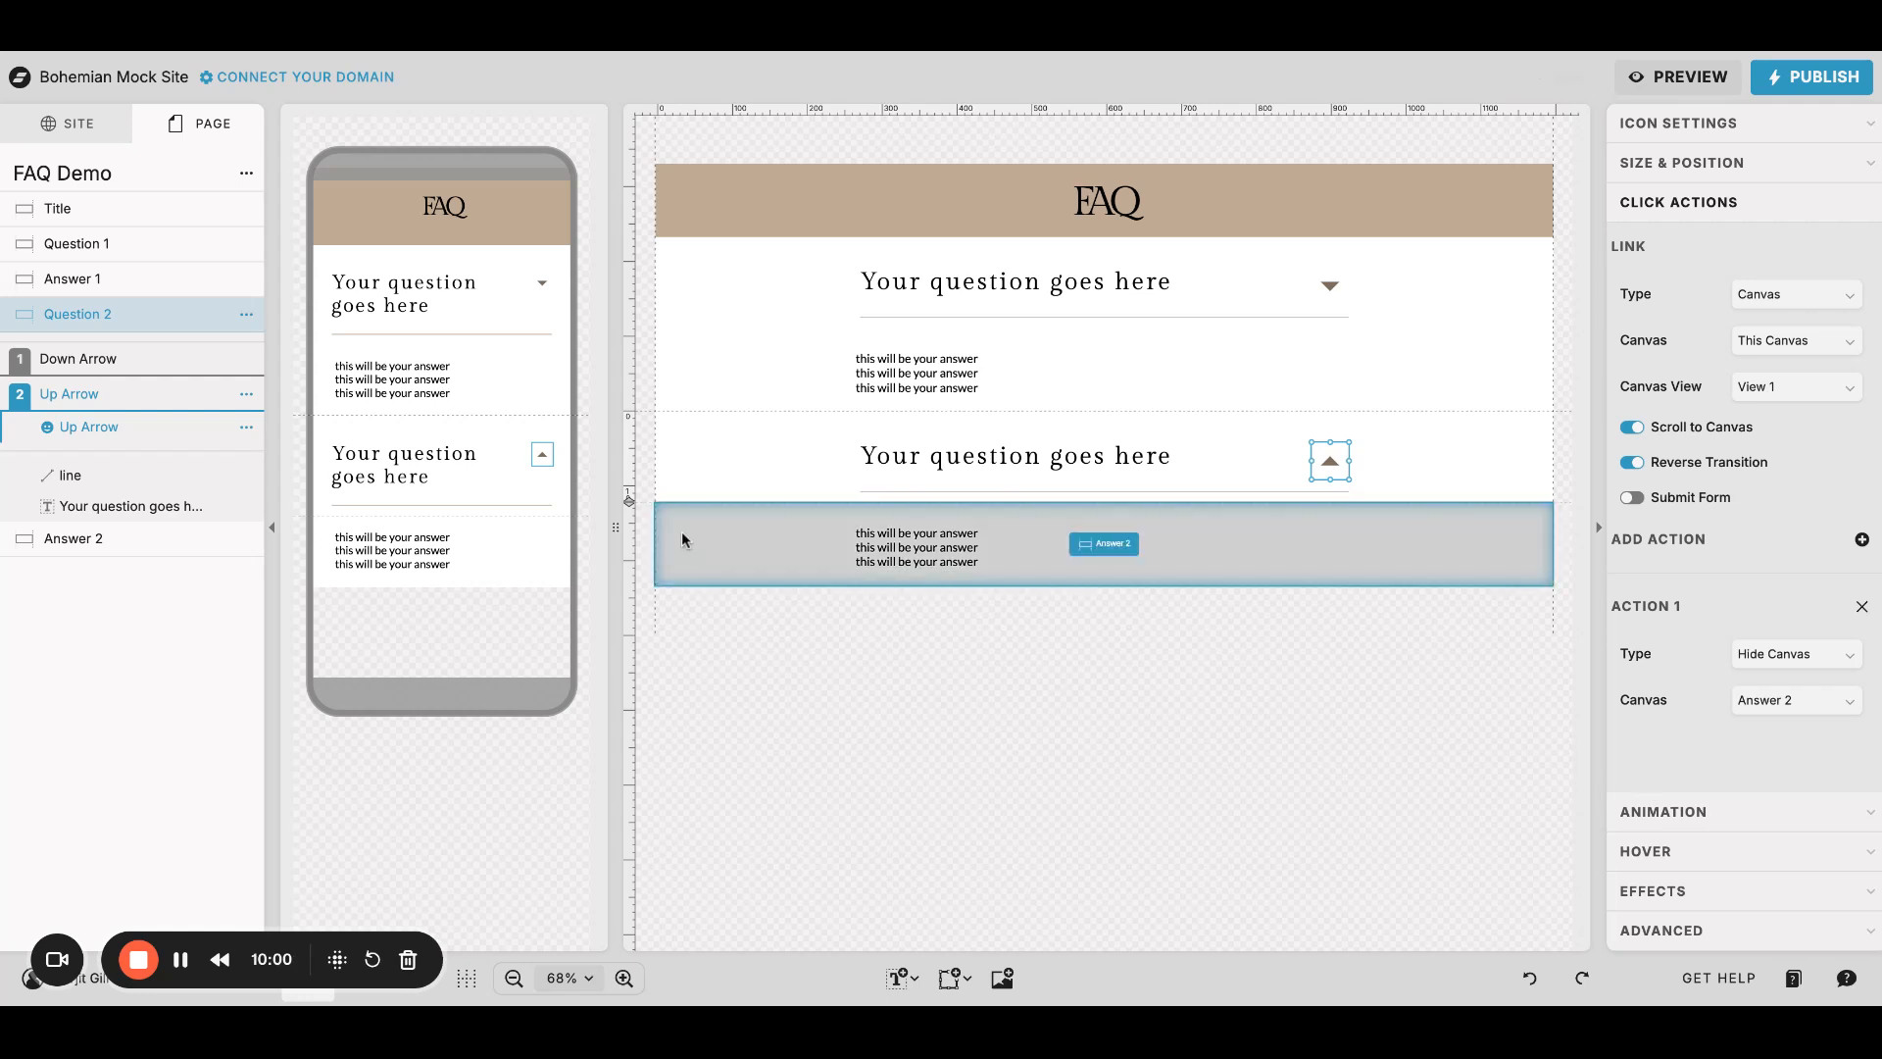
Step: Check the Answer 2 canvas's "Hidden to start" setting for both desktop and mobile
click(688, 550)
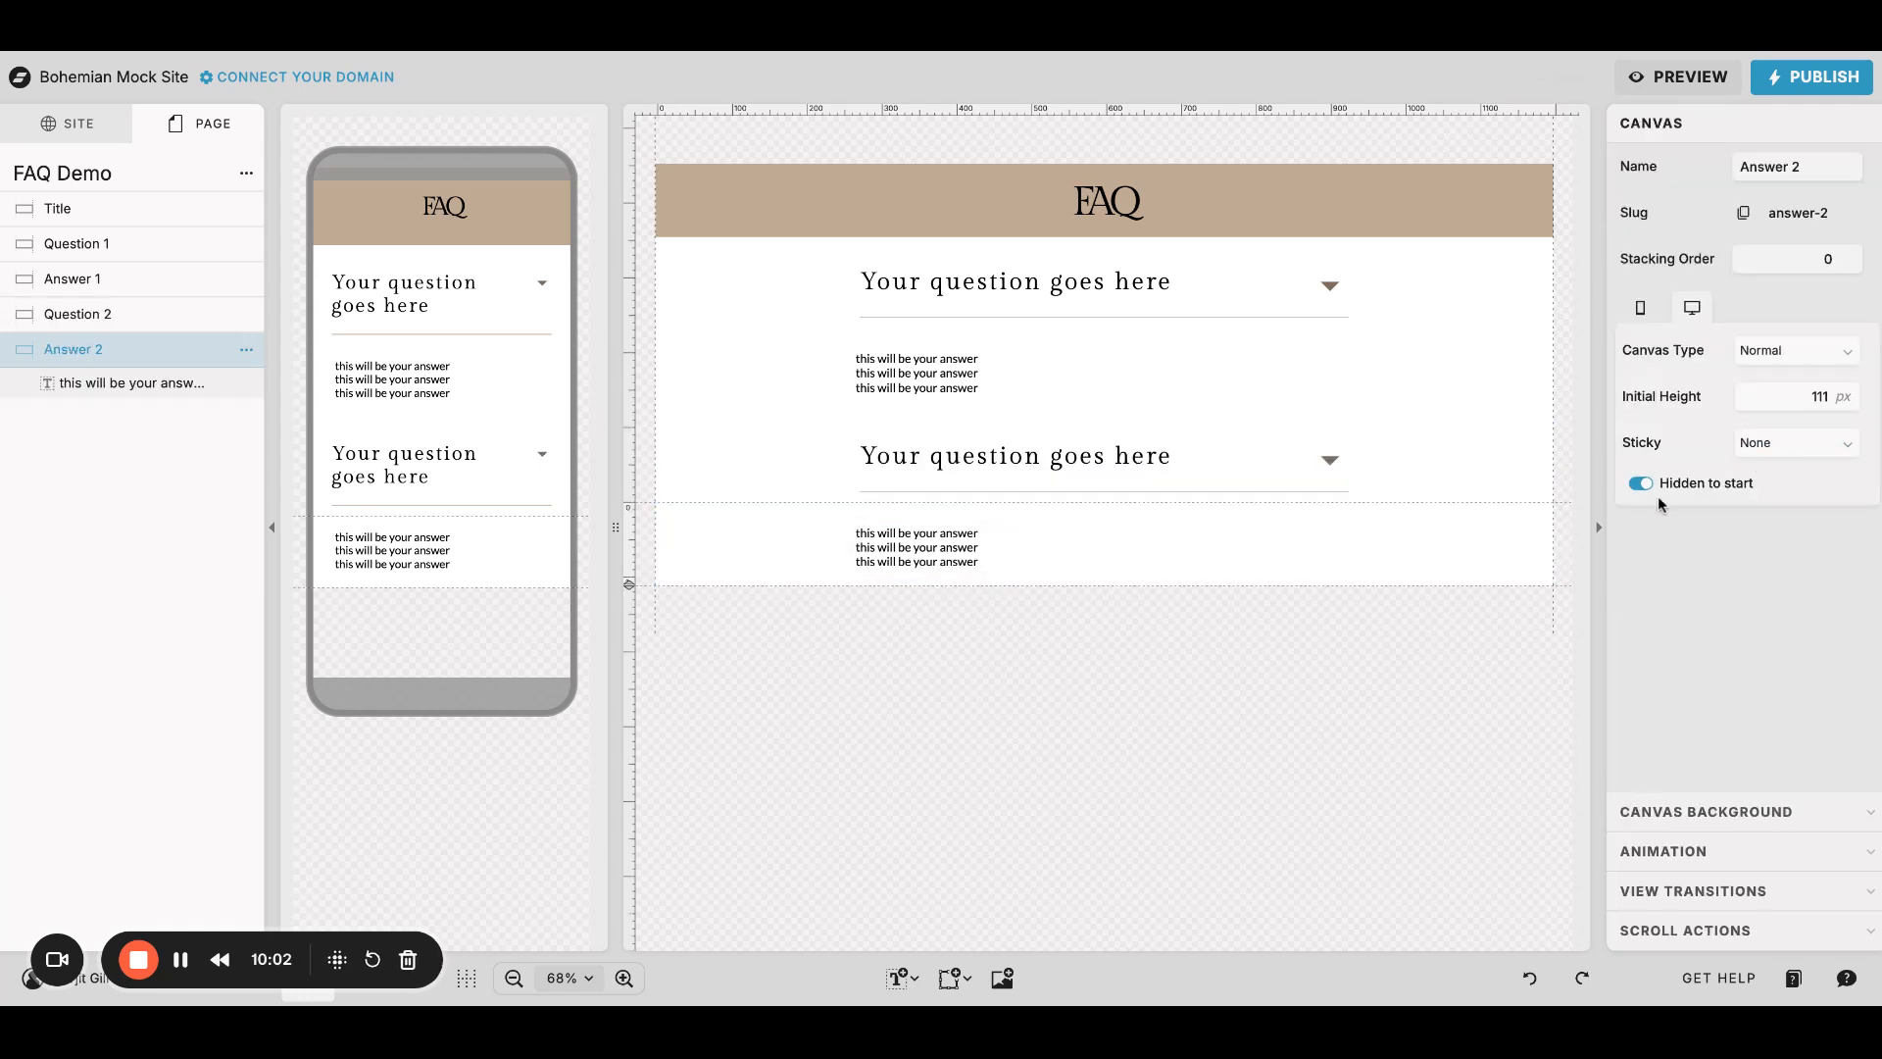
click(1640, 308)
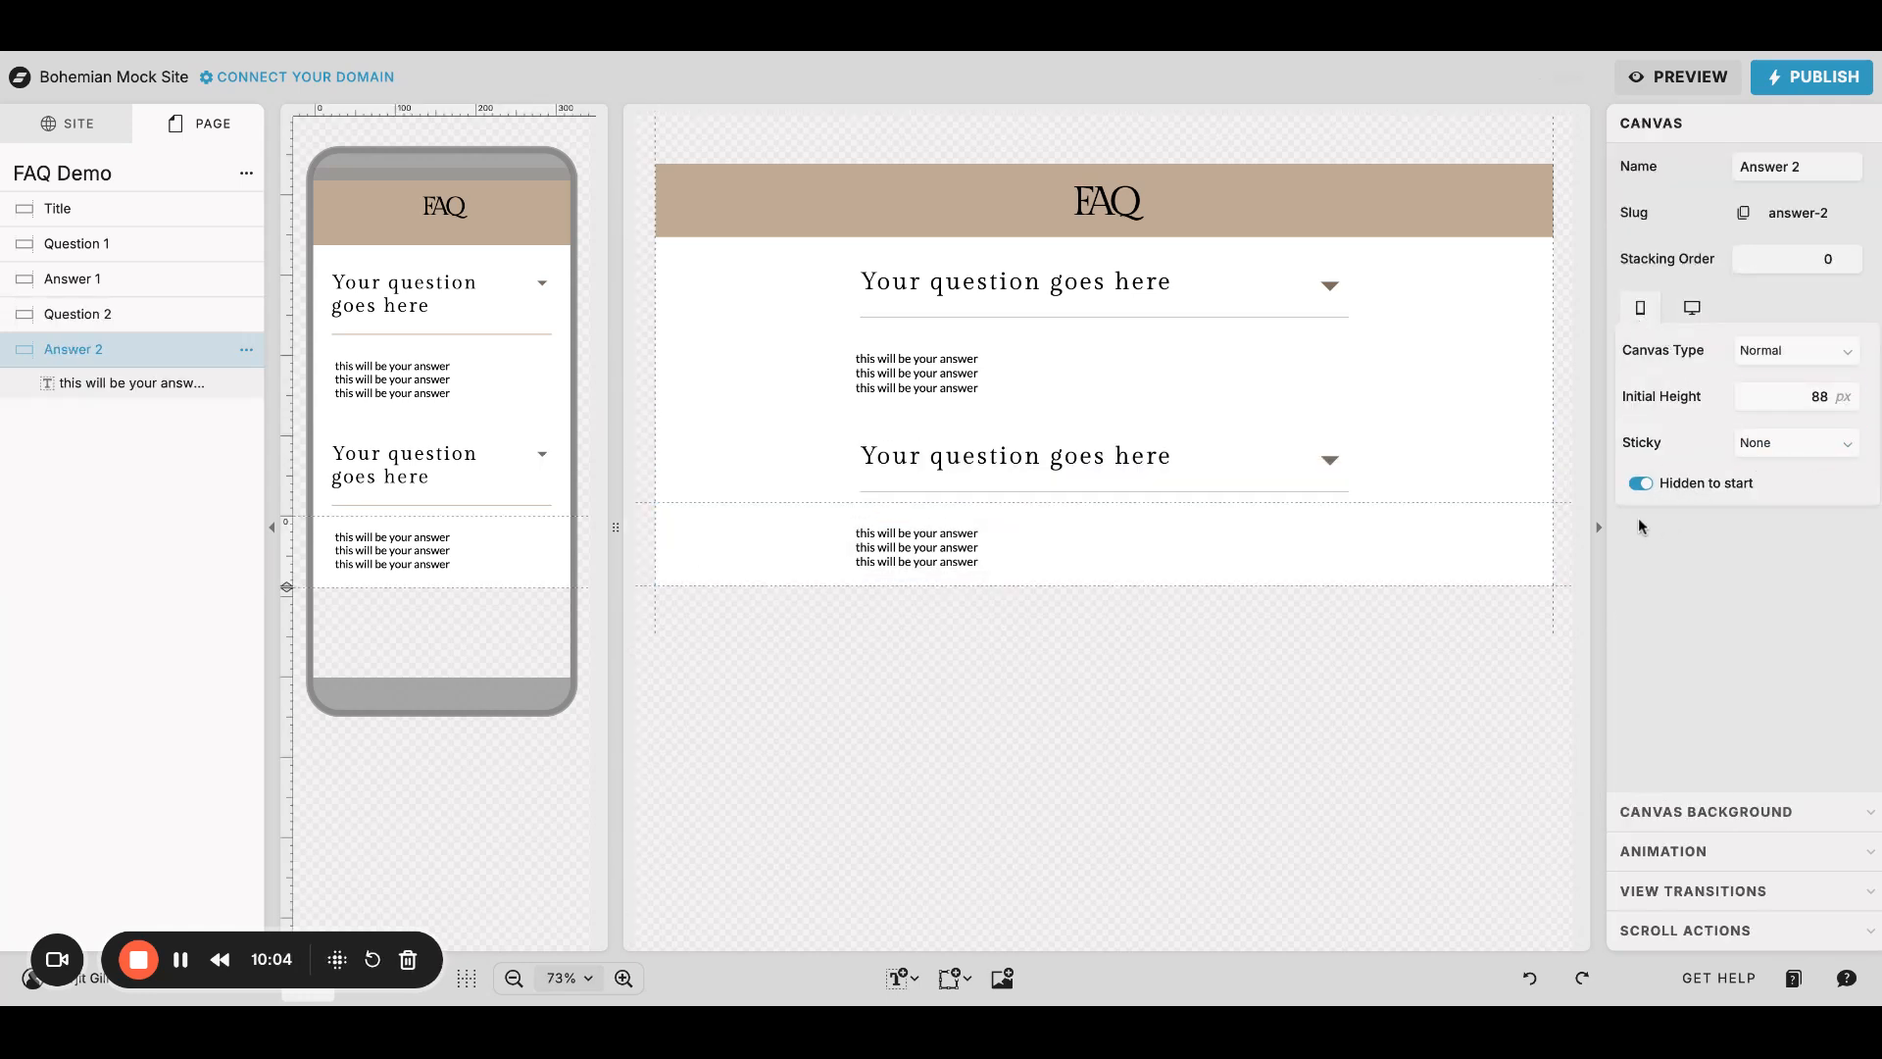
click(888, 545)
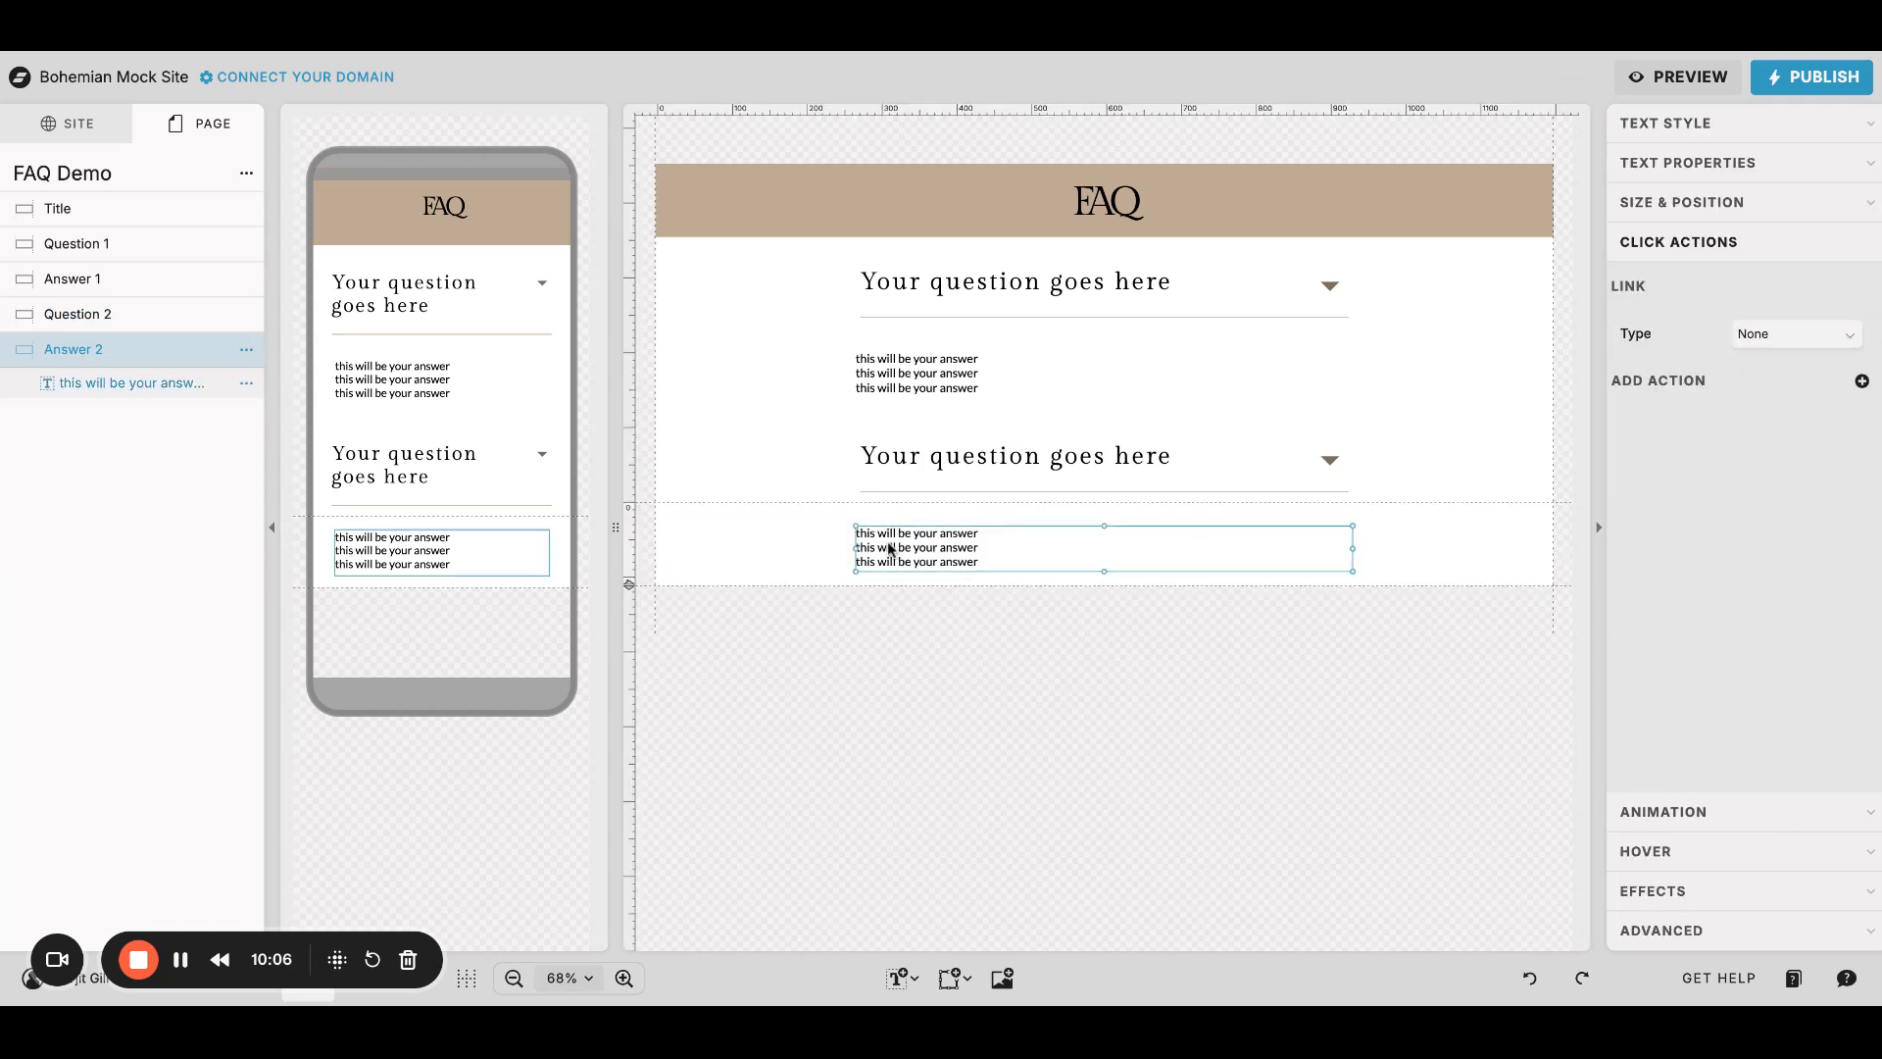
click(696, 551)
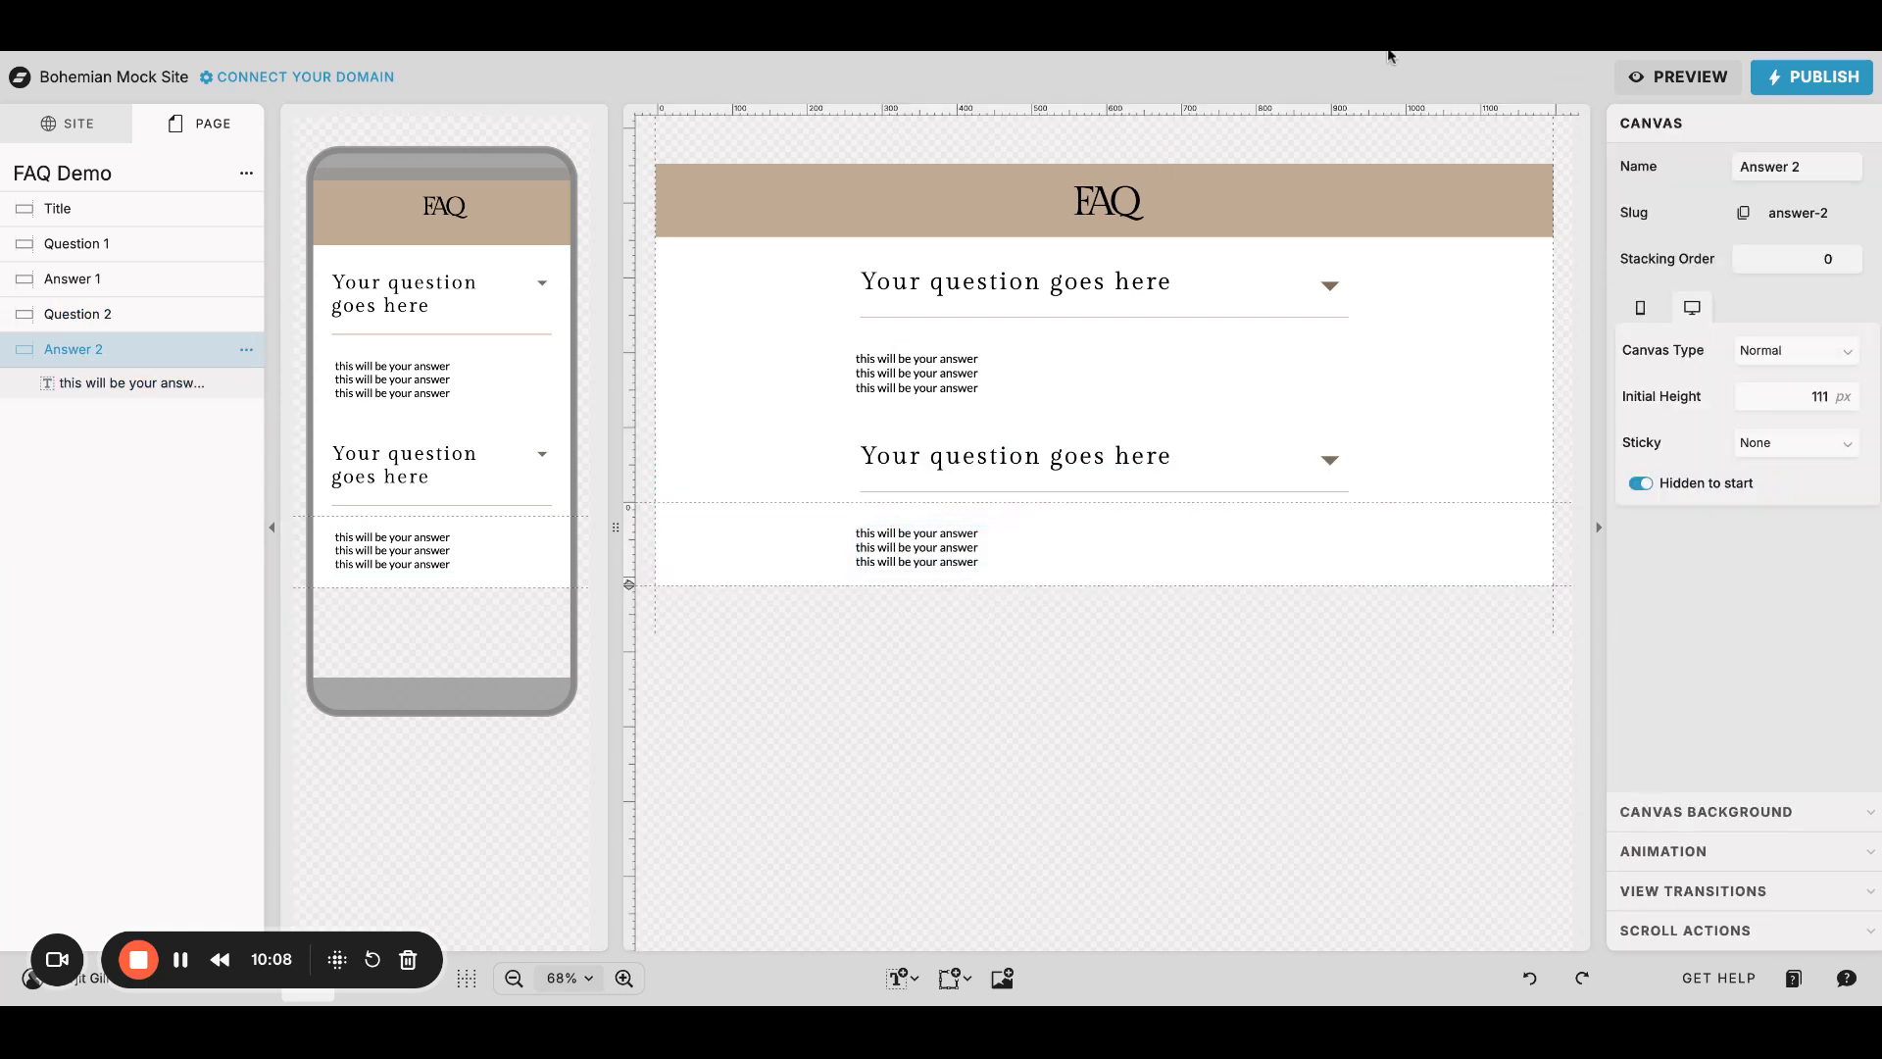
Step: Preview the page on desktop and test showing and hiding both answers with their question arrows, and close the preview
click(1665, 78)
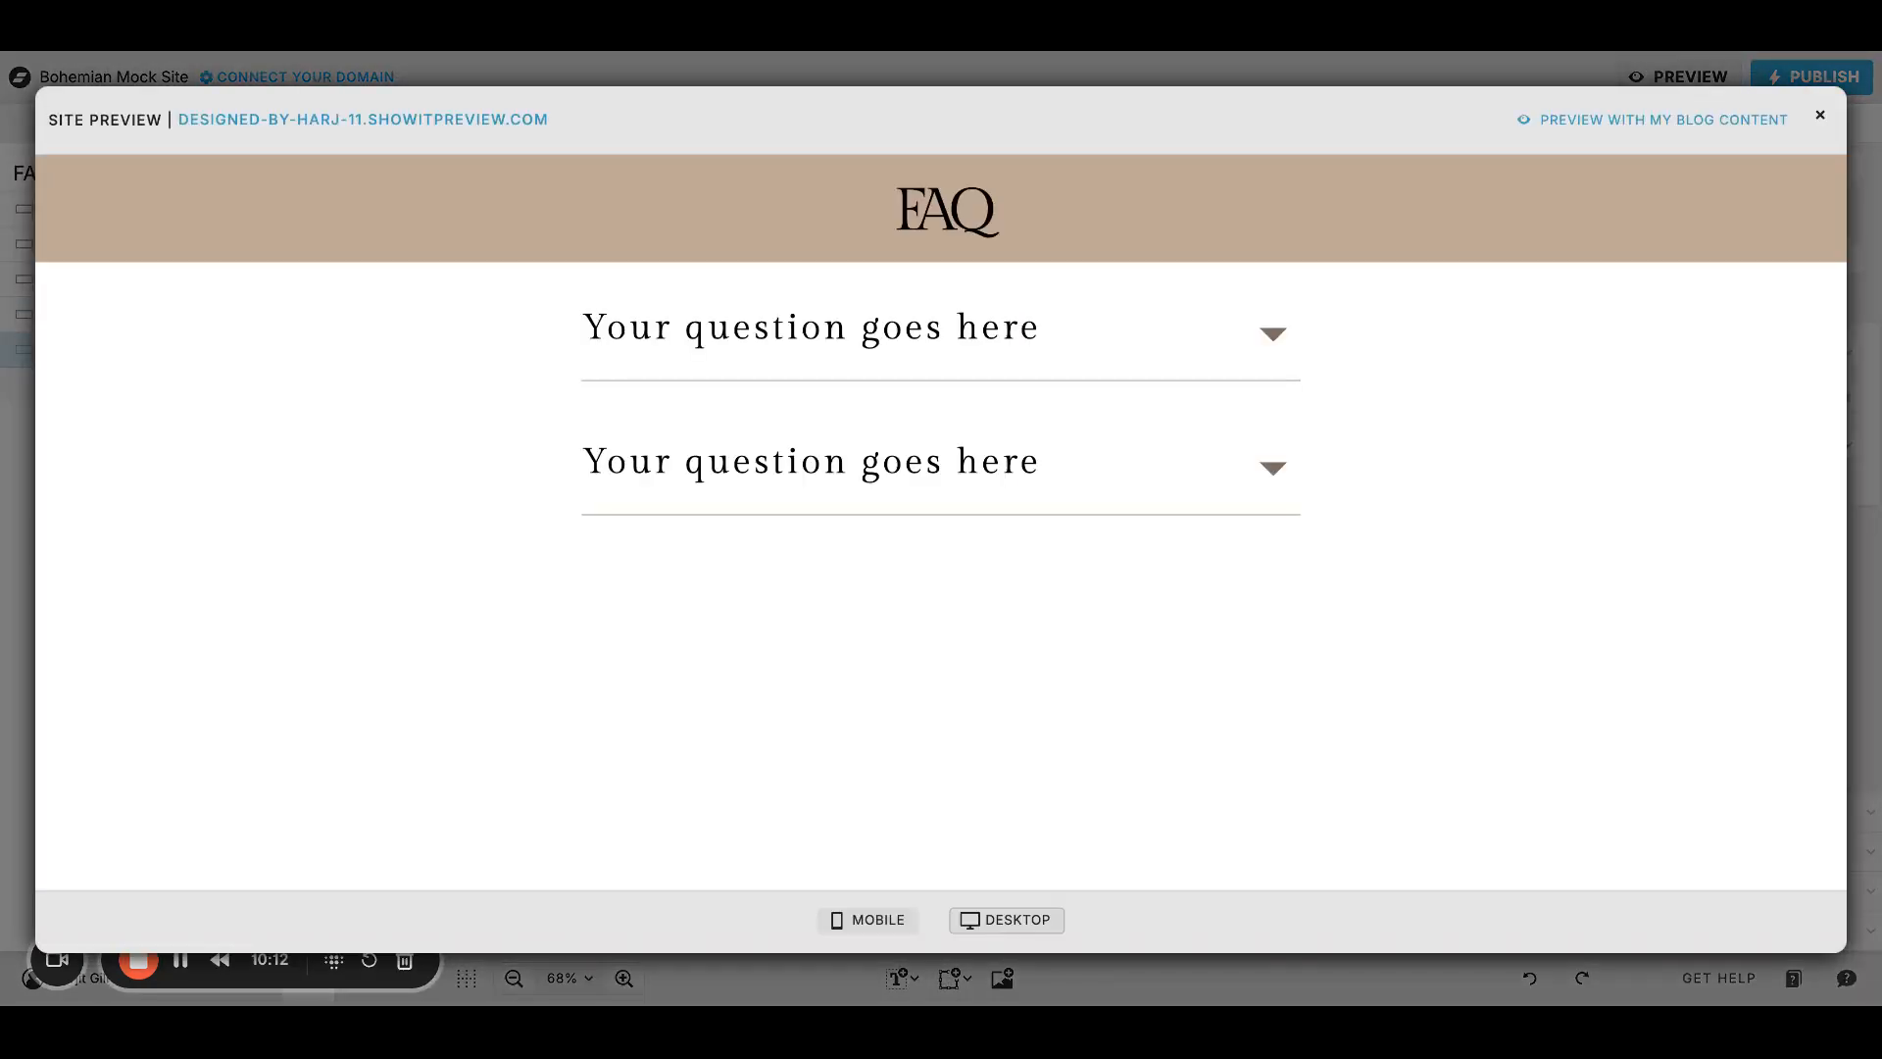
click(1271, 470)
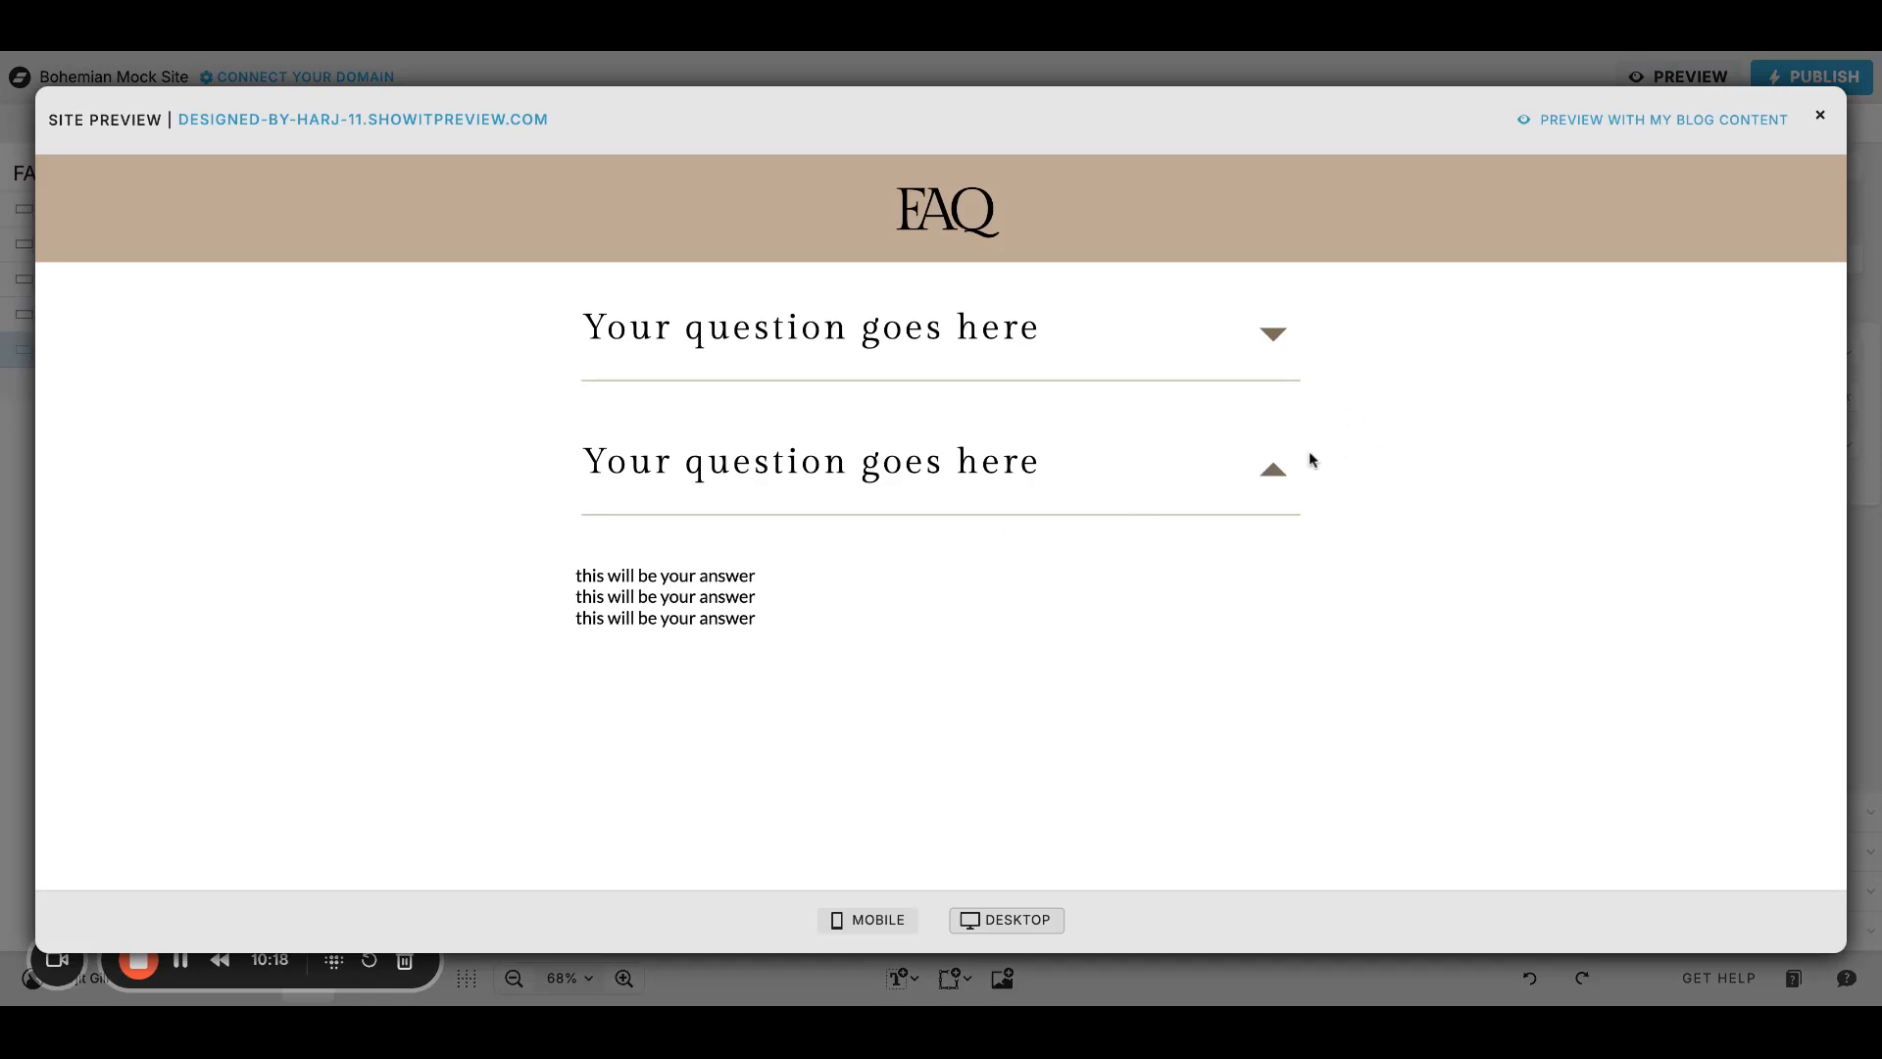
click(1272, 468)
click(1275, 335)
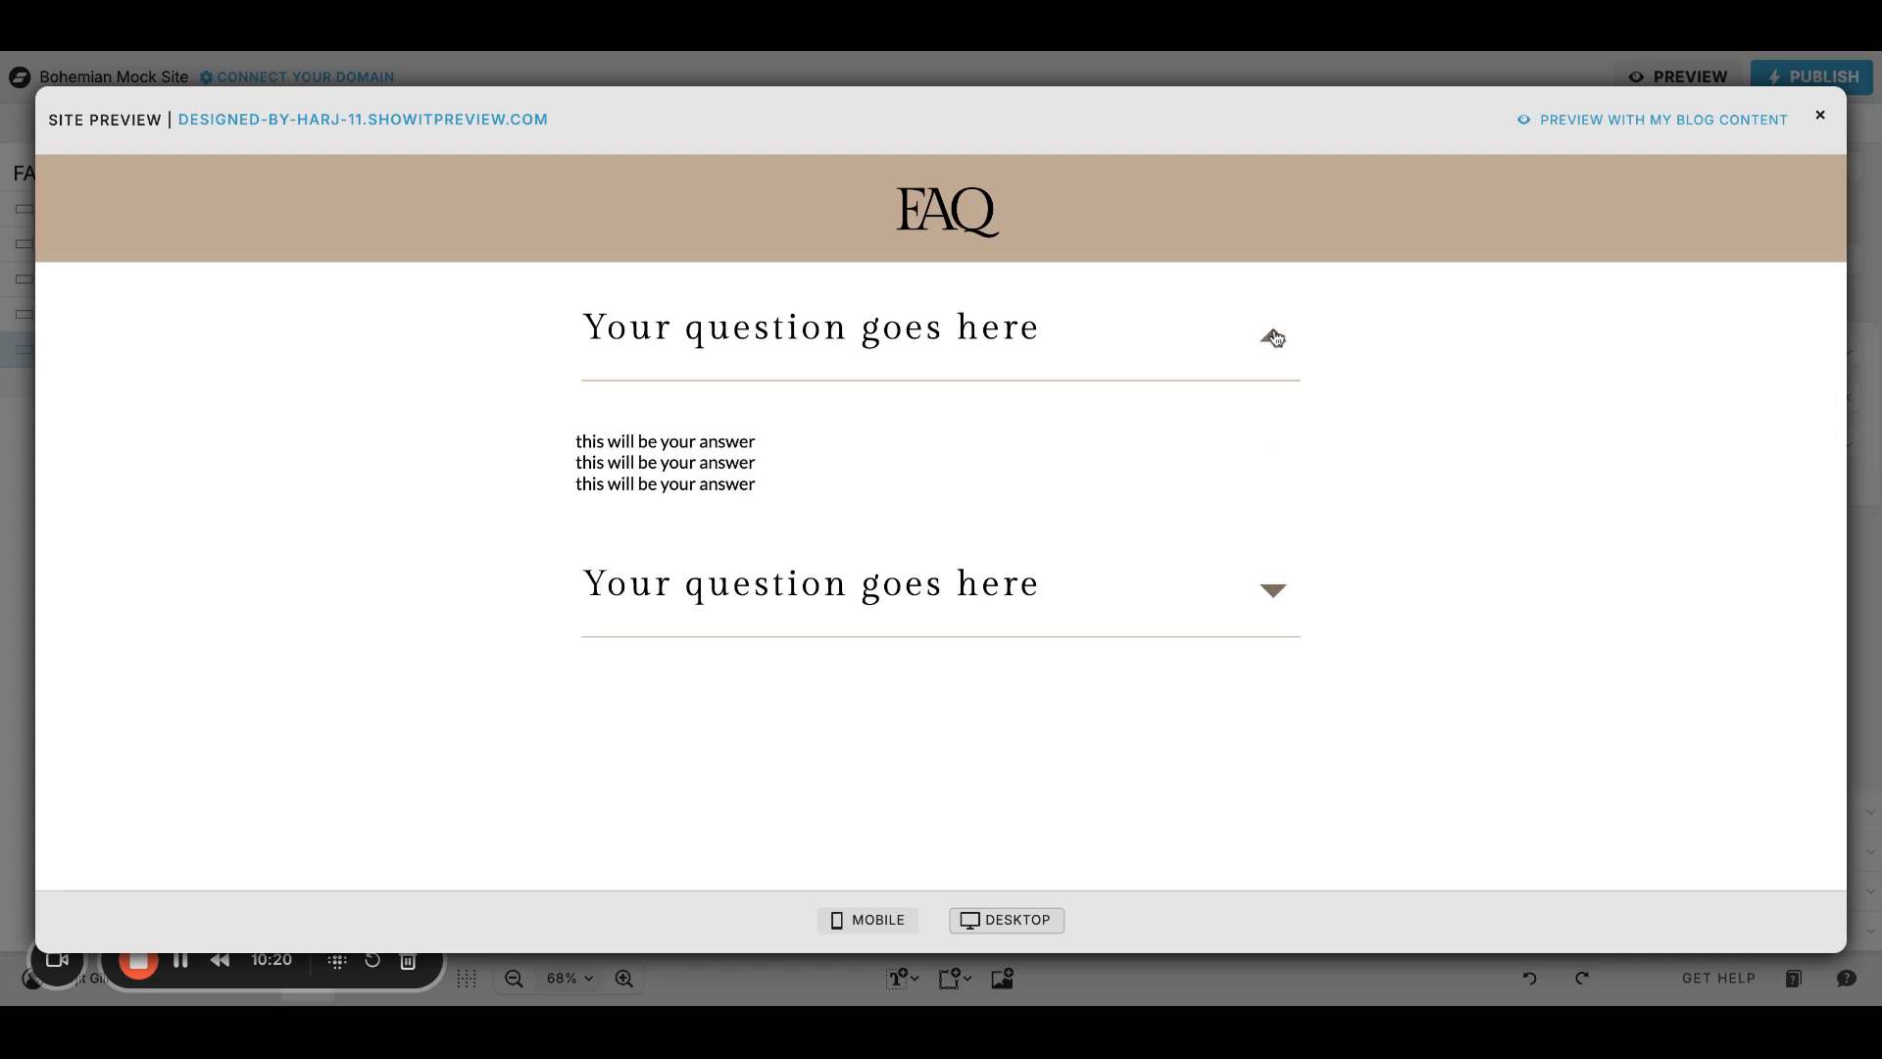
click(1273, 337)
click(1820, 116)
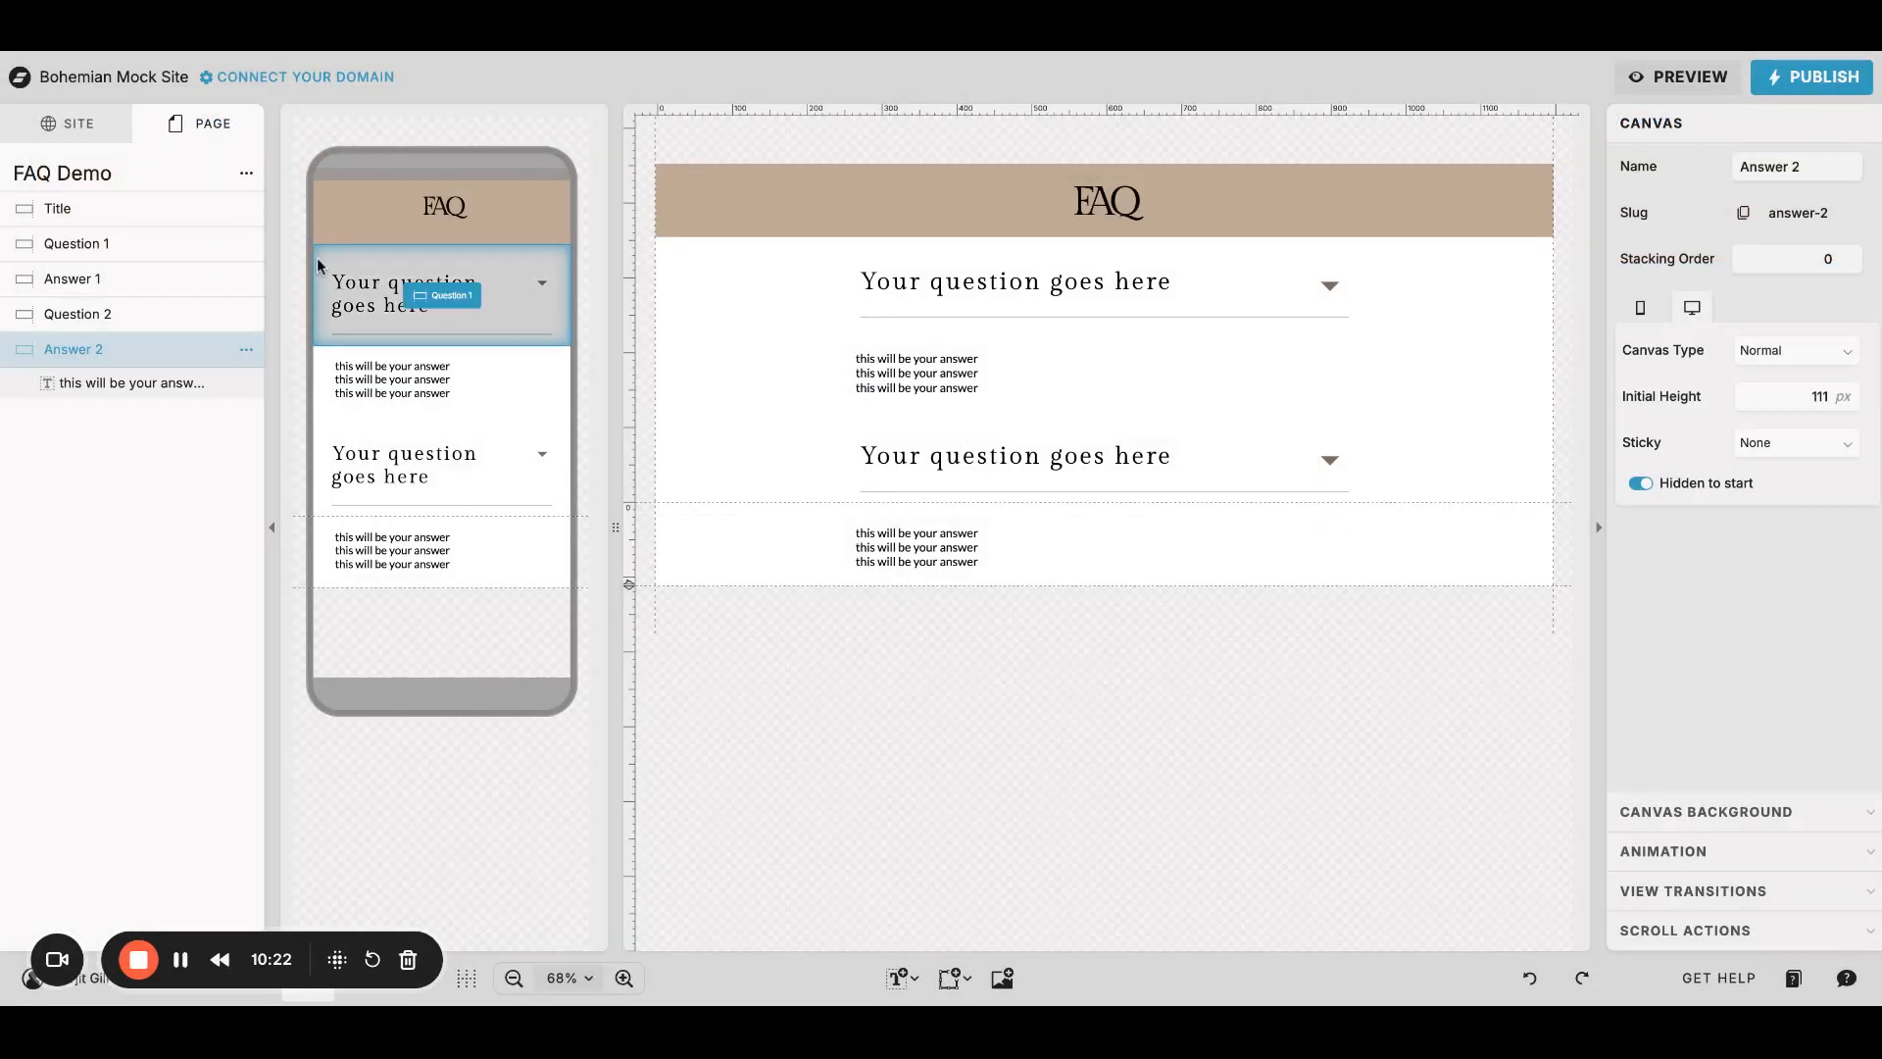
Step: Duplicate the Question 2 canvas and move the copy below Answer 2
click(244, 314)
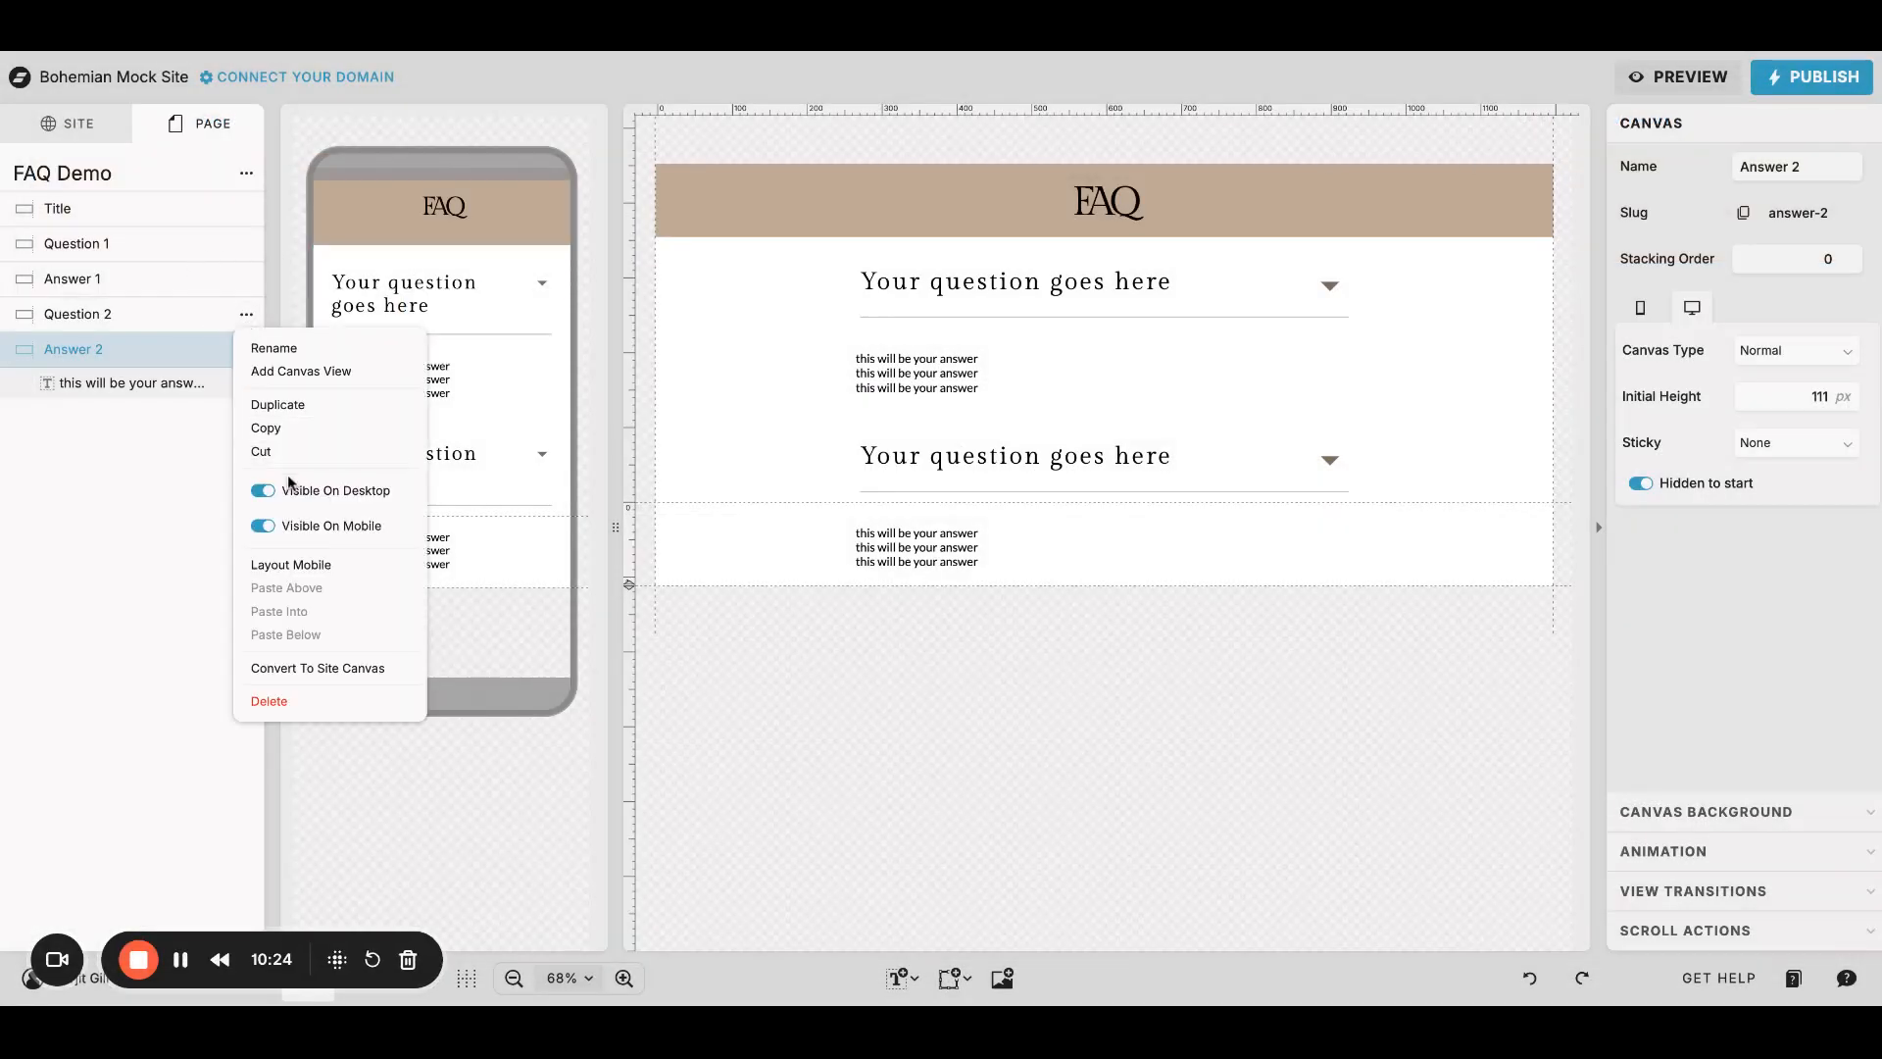
click(302, 406)
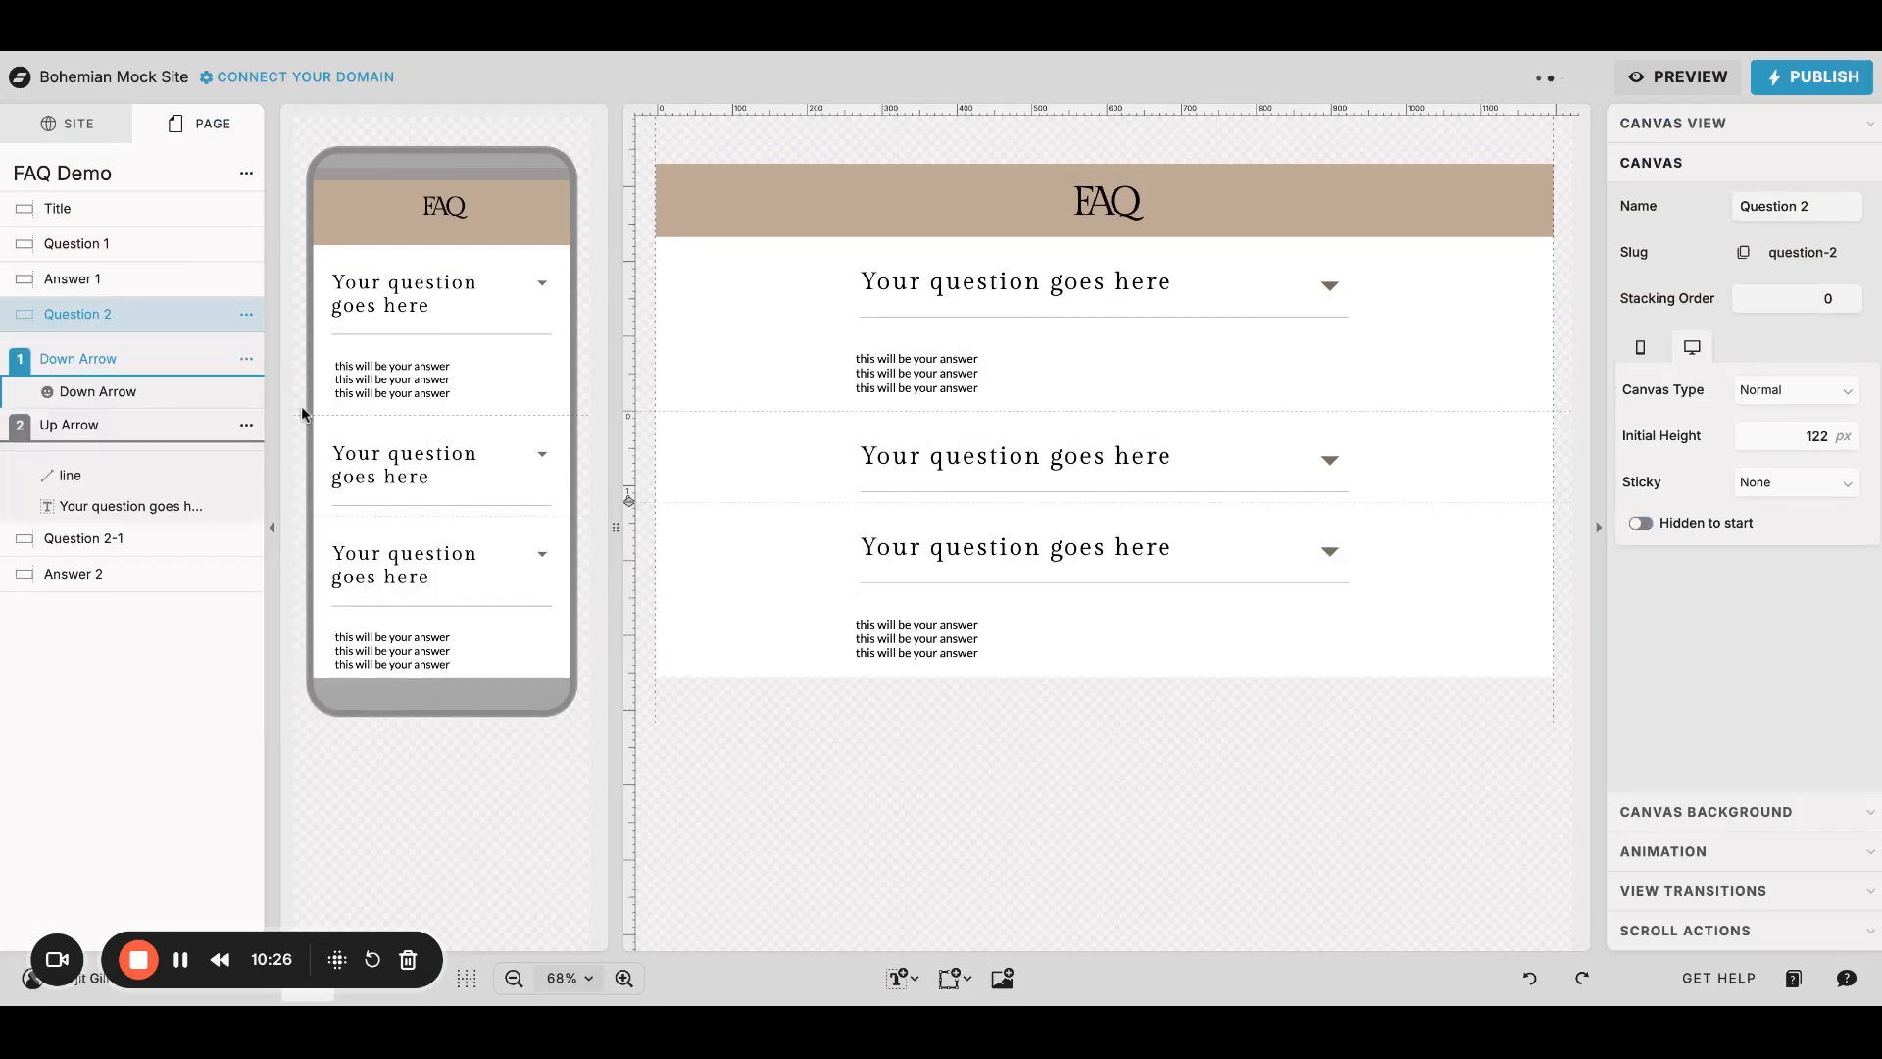
drag(108, 539, 111, 551)
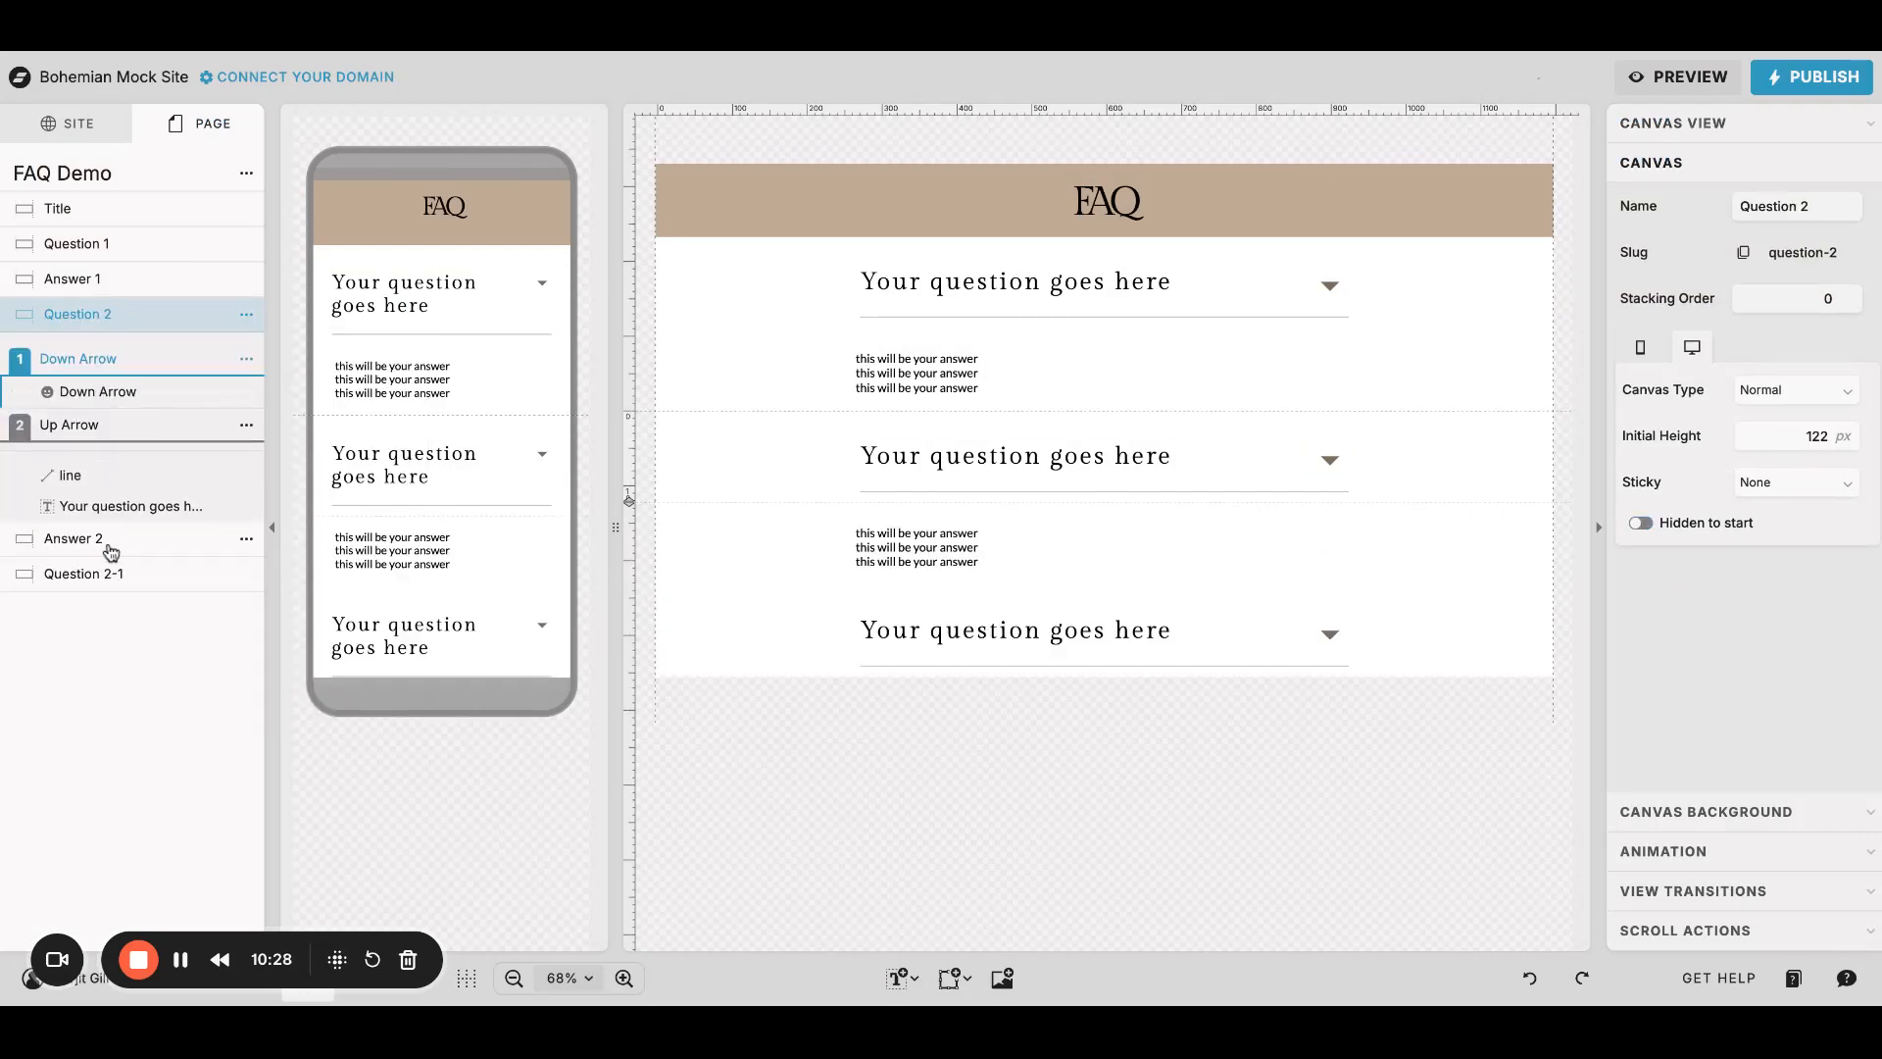
Step: Rename the duplicated question canvas below Answer 2 as "Question 3"
click(246, 573)
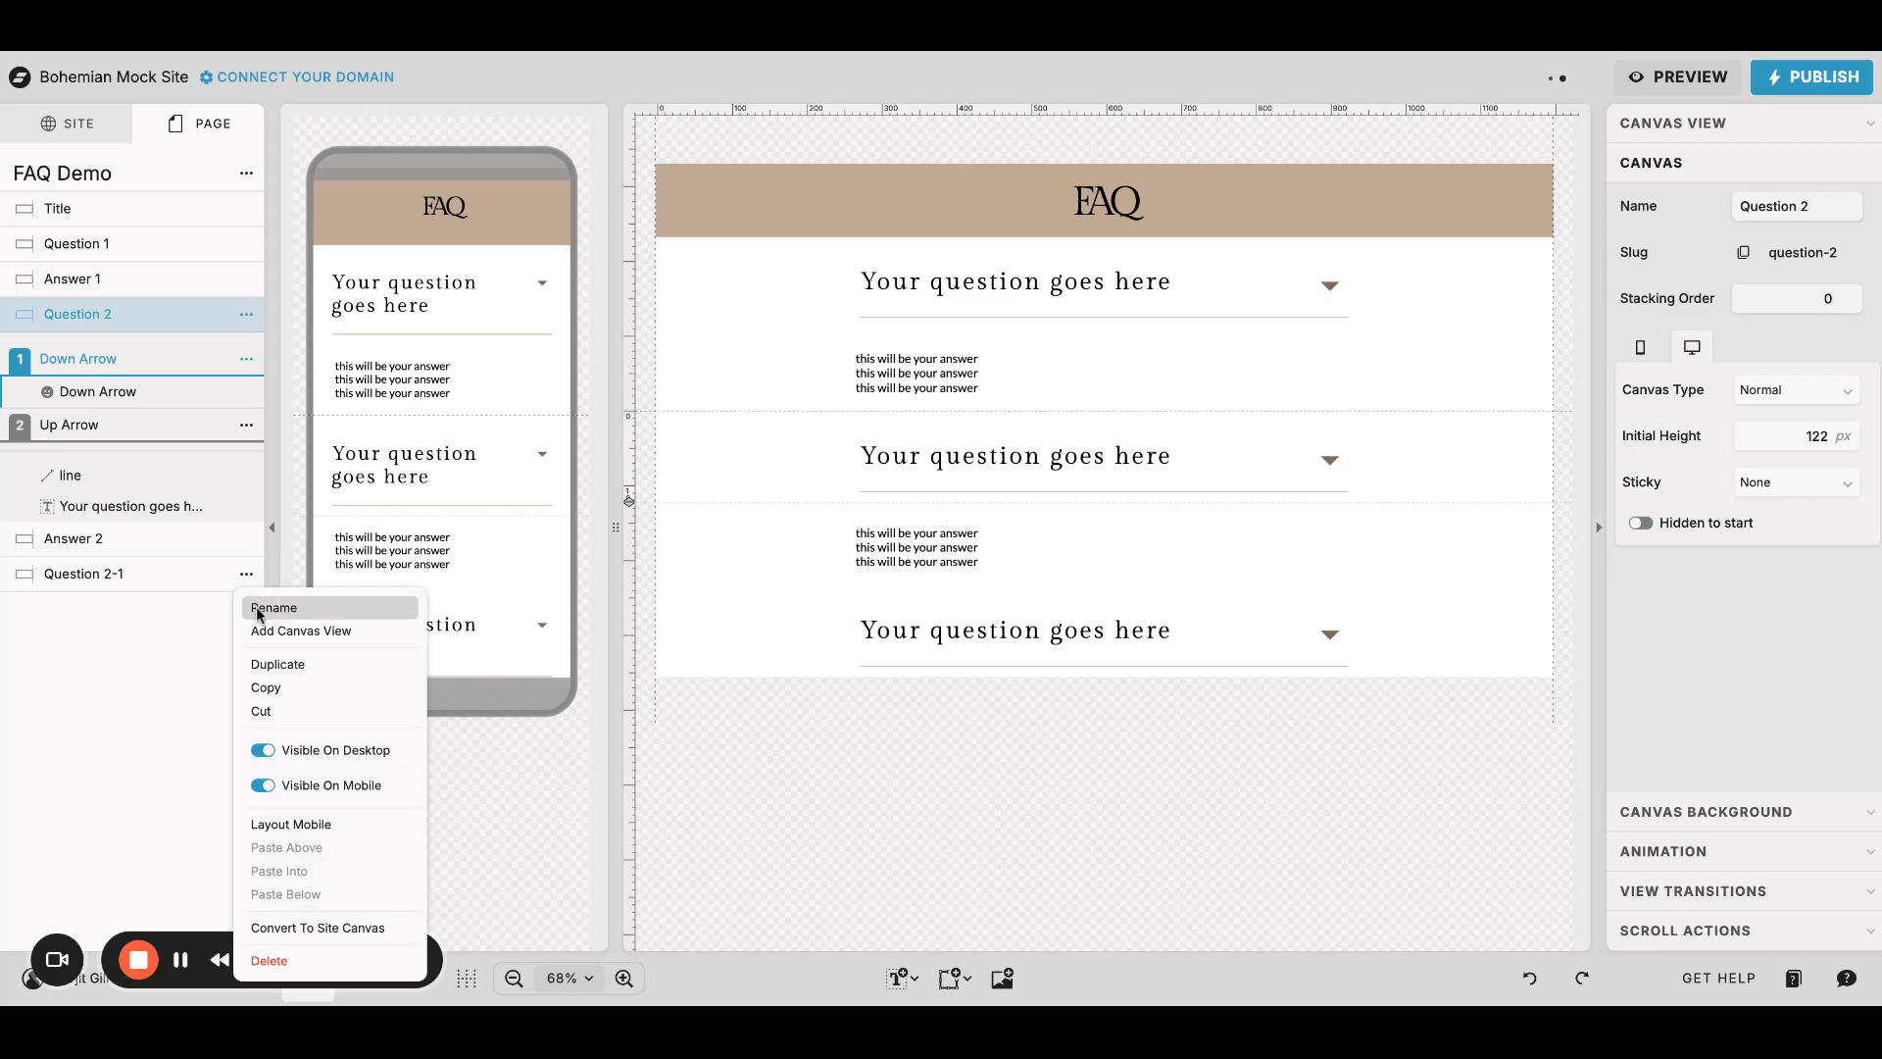
click(274, 608)
key(Right)
key(BackSpace)
key(BackSpace)
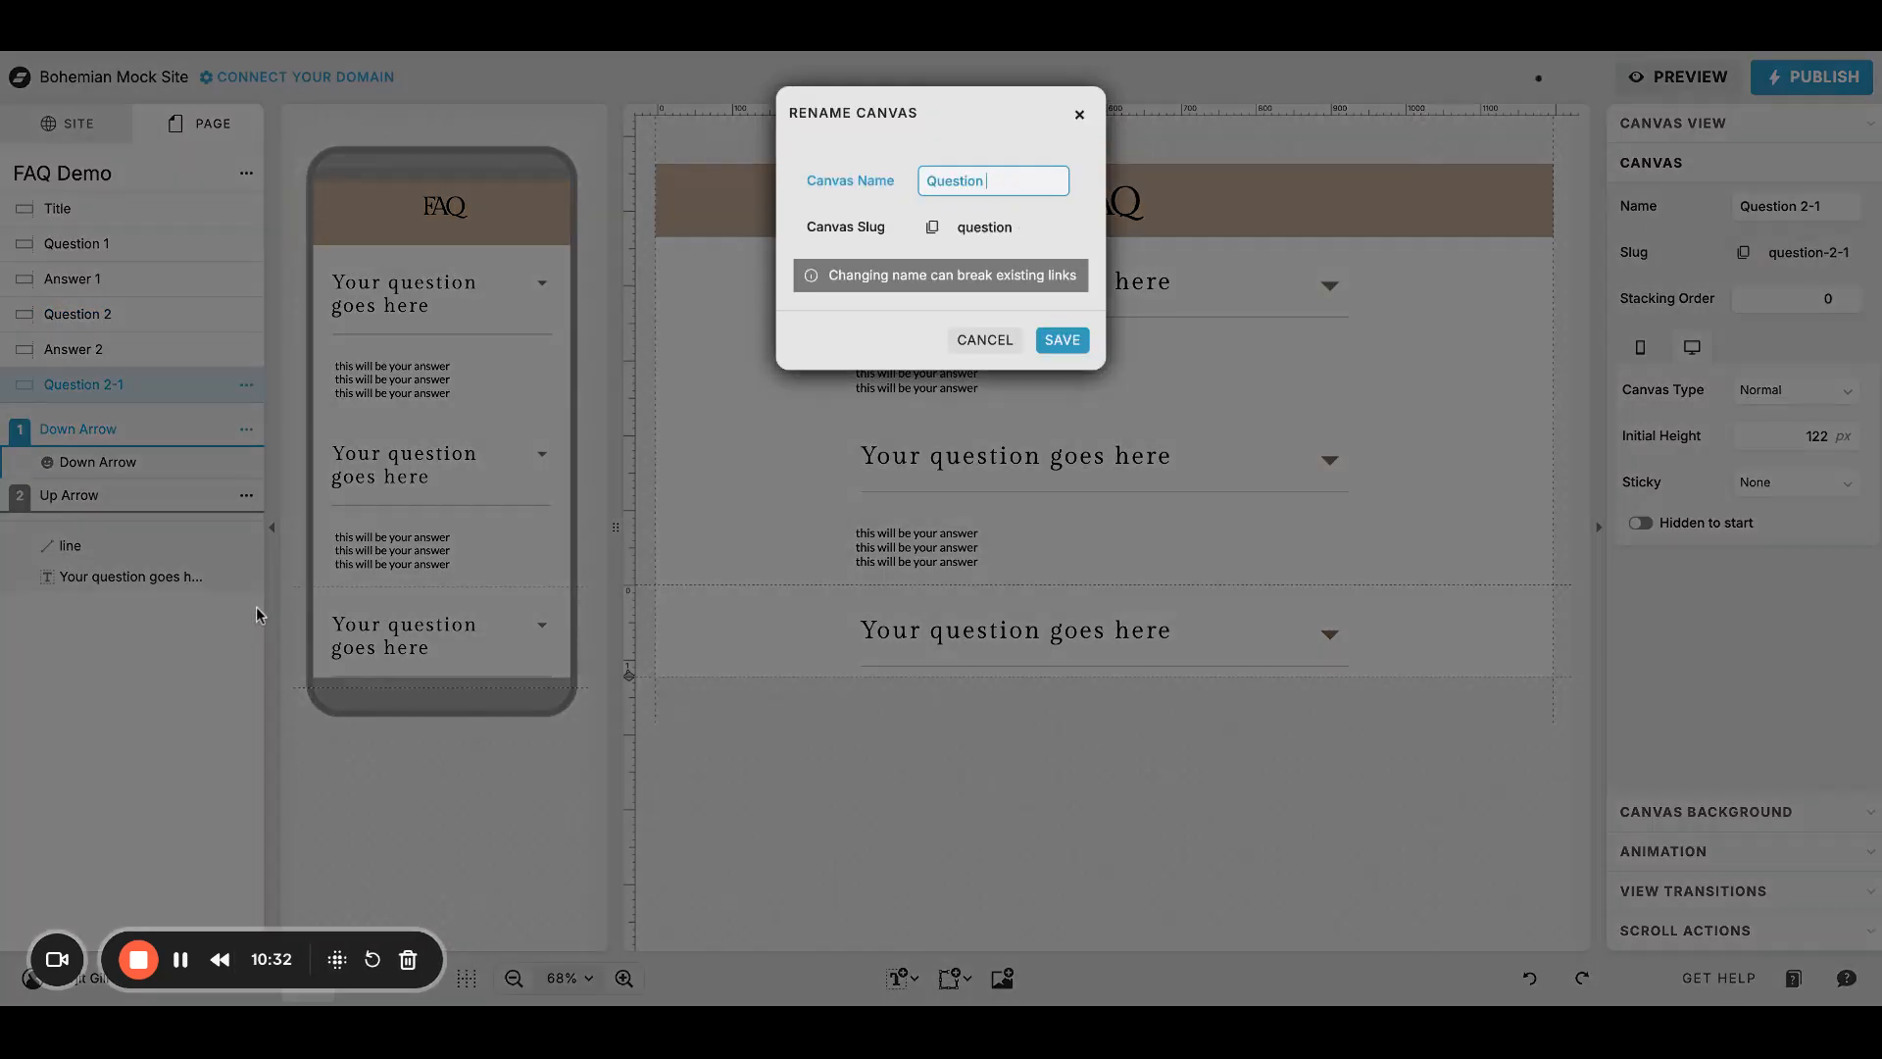
text(3)
key(Return)
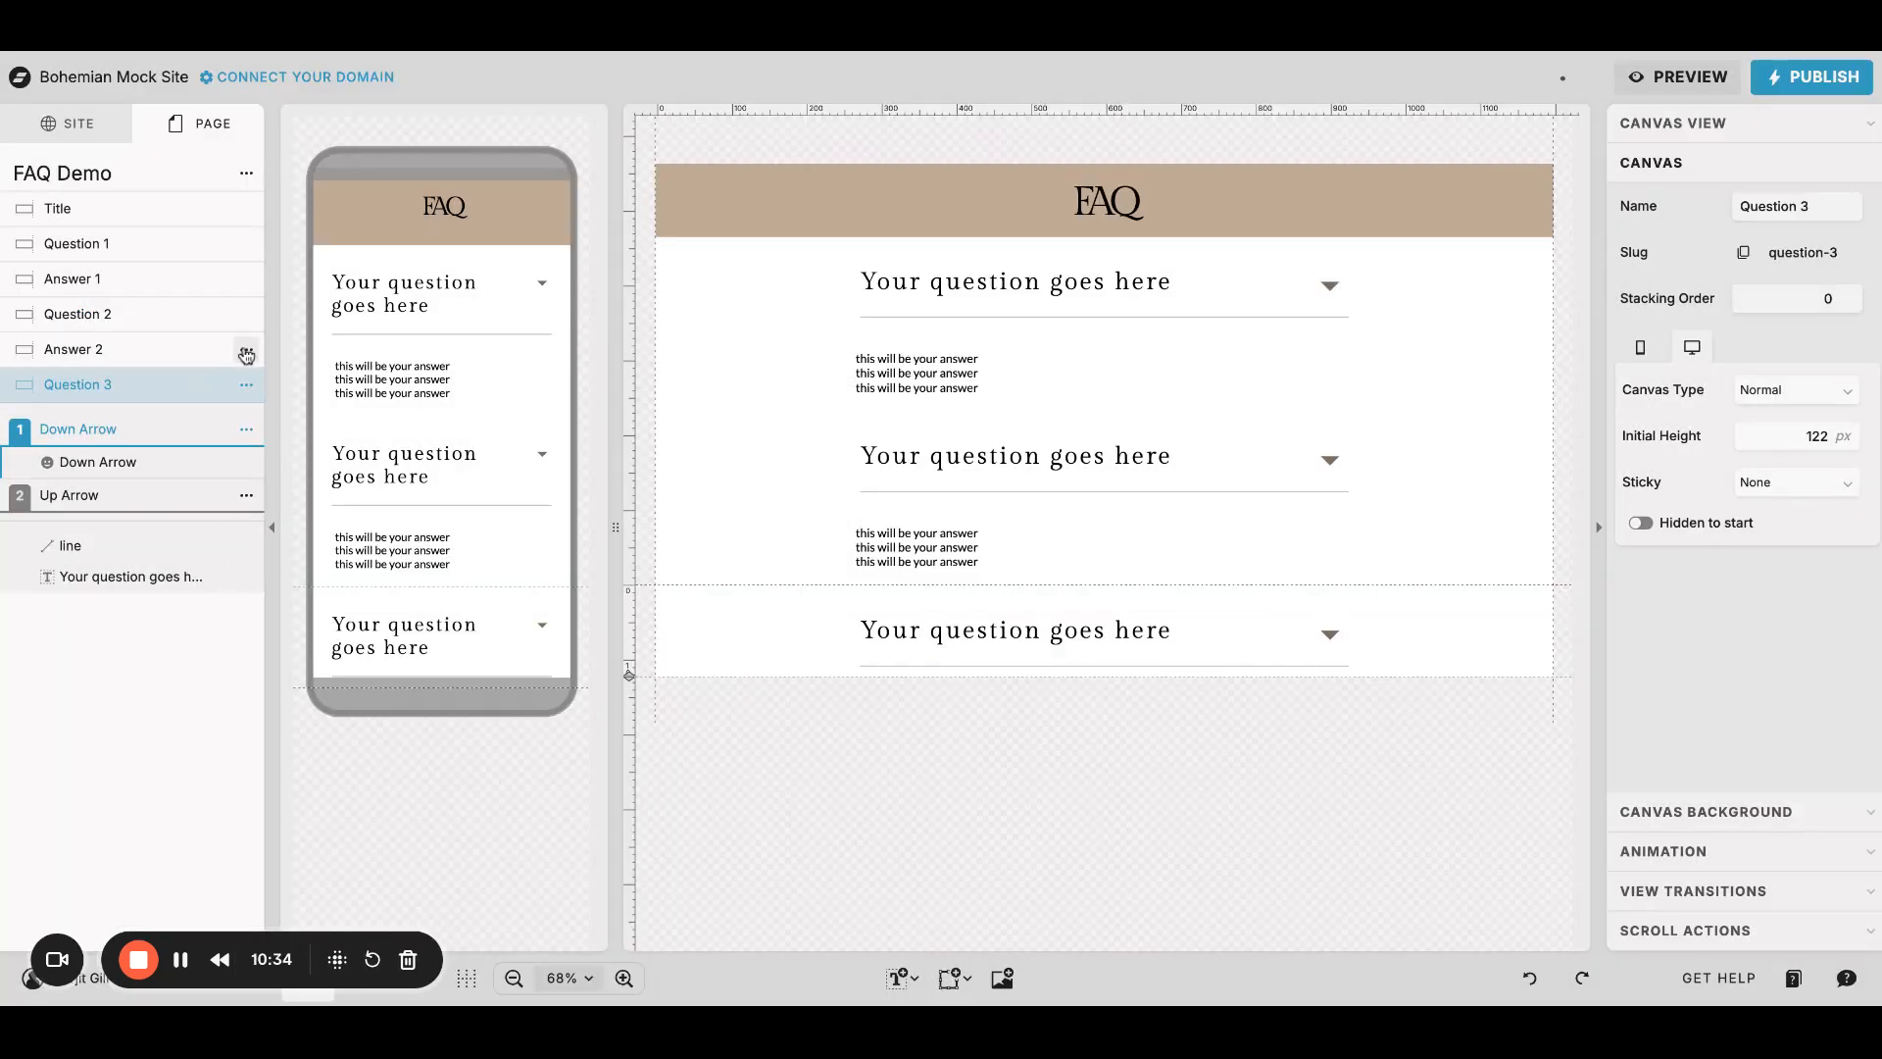
Step: Duplicate the Answer 2 canvas and move the copy below Question 3
click(246, 353)
click(280, 441)
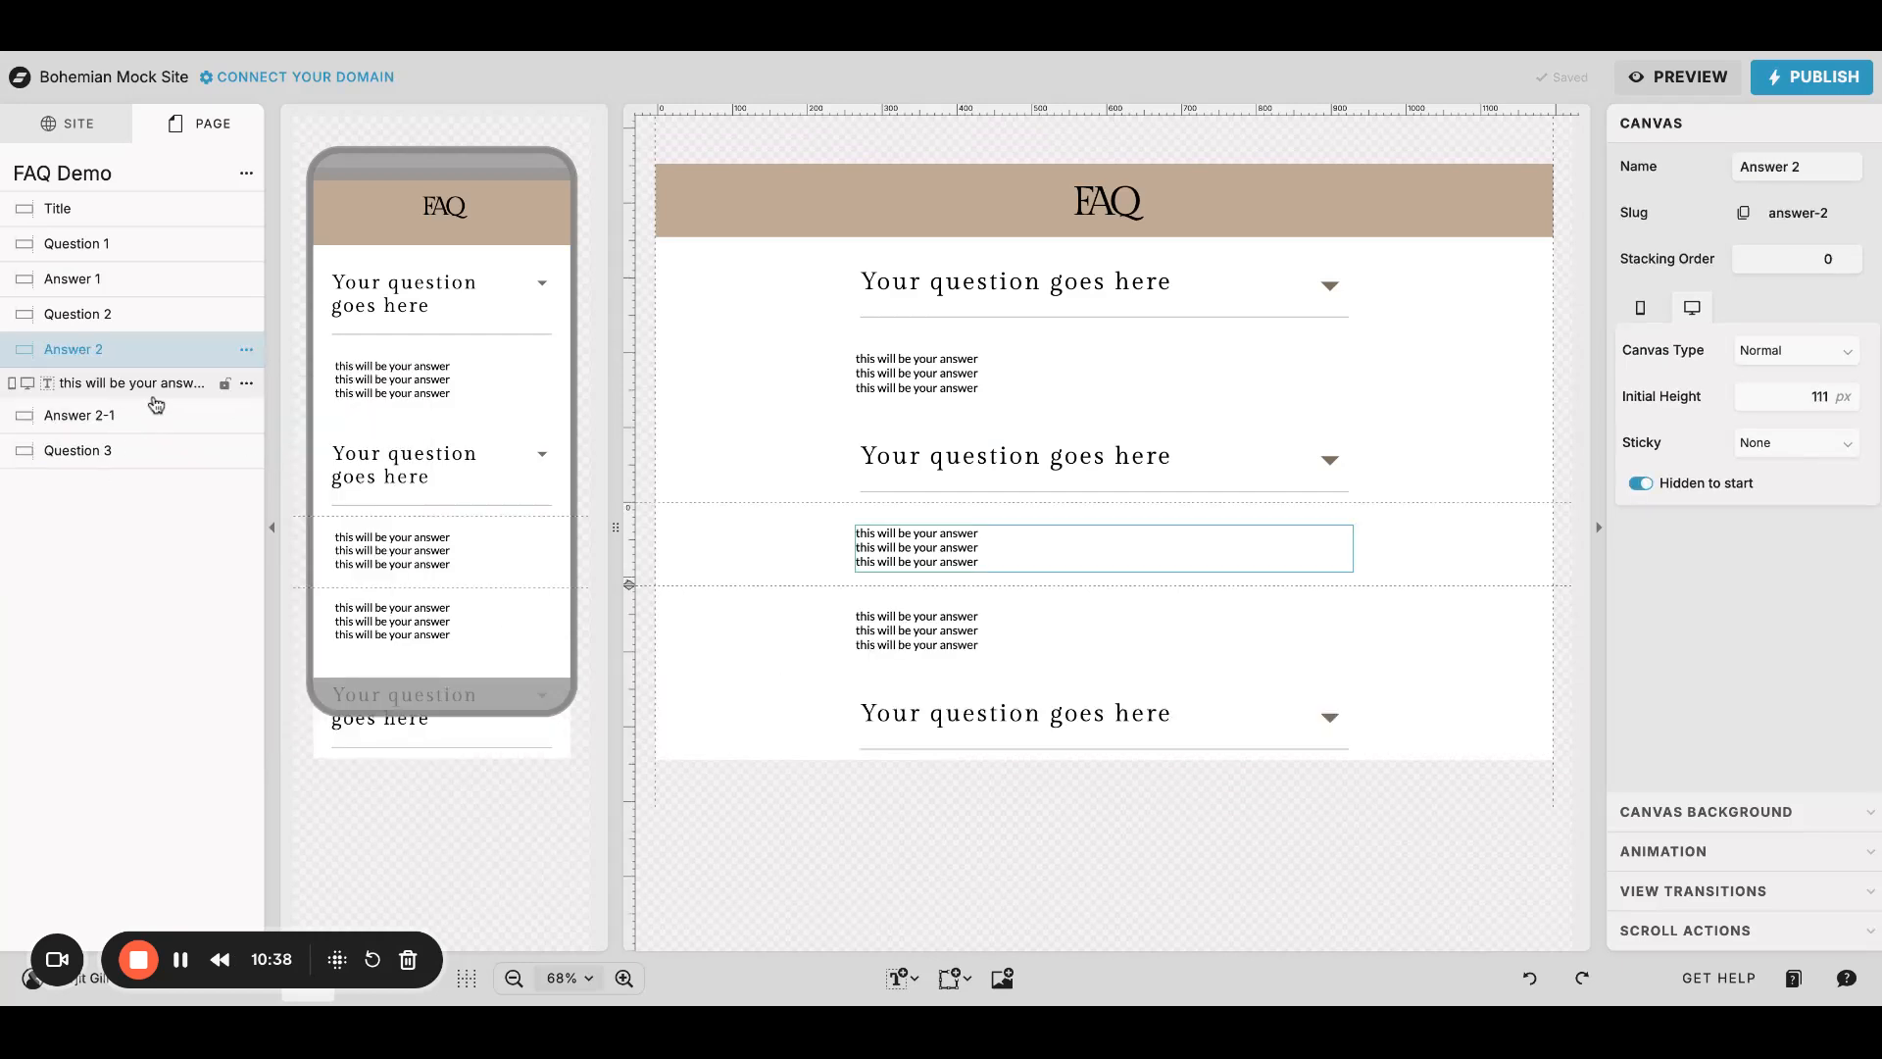
drag(147, 419, 147, 474)
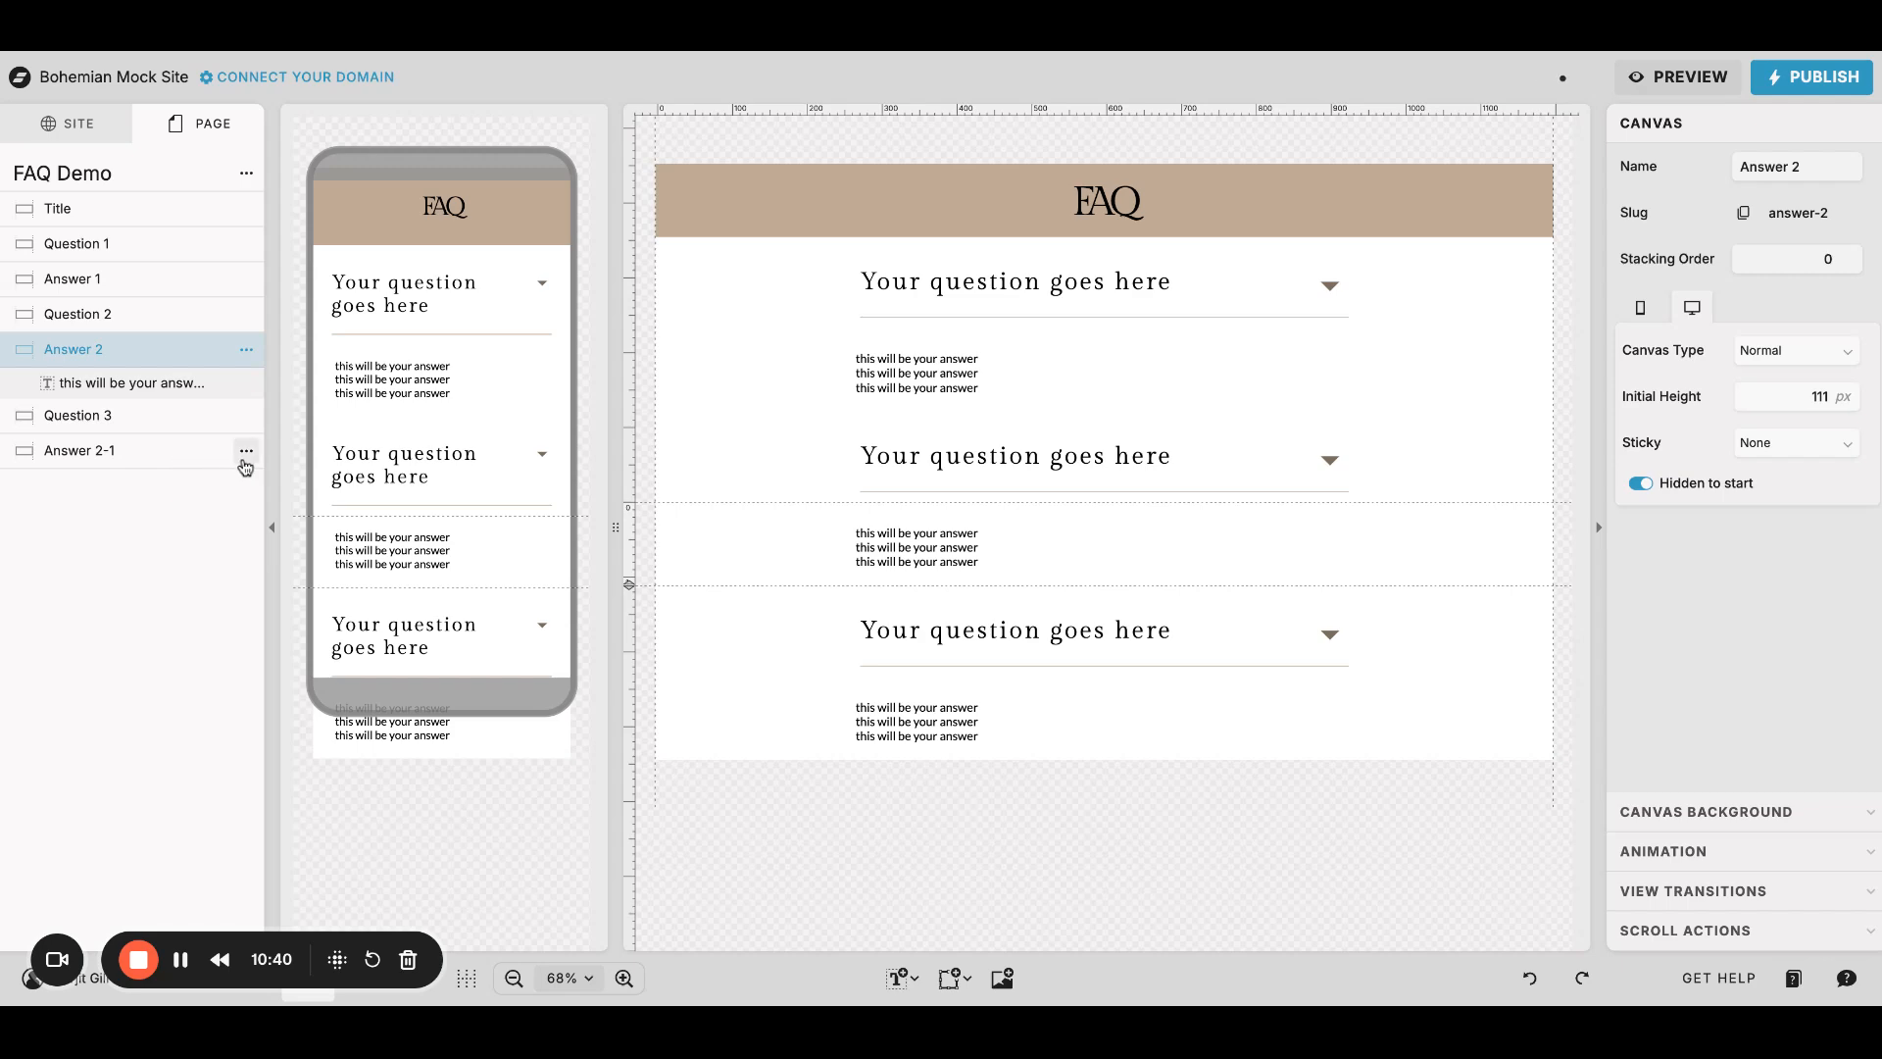
Step: Rename the duplicated answer canvas below Question 3 as "Answer 3"
click(246, 450)
click(256, 487)
key(End)
key(BackSpace)
key(BackSpace)
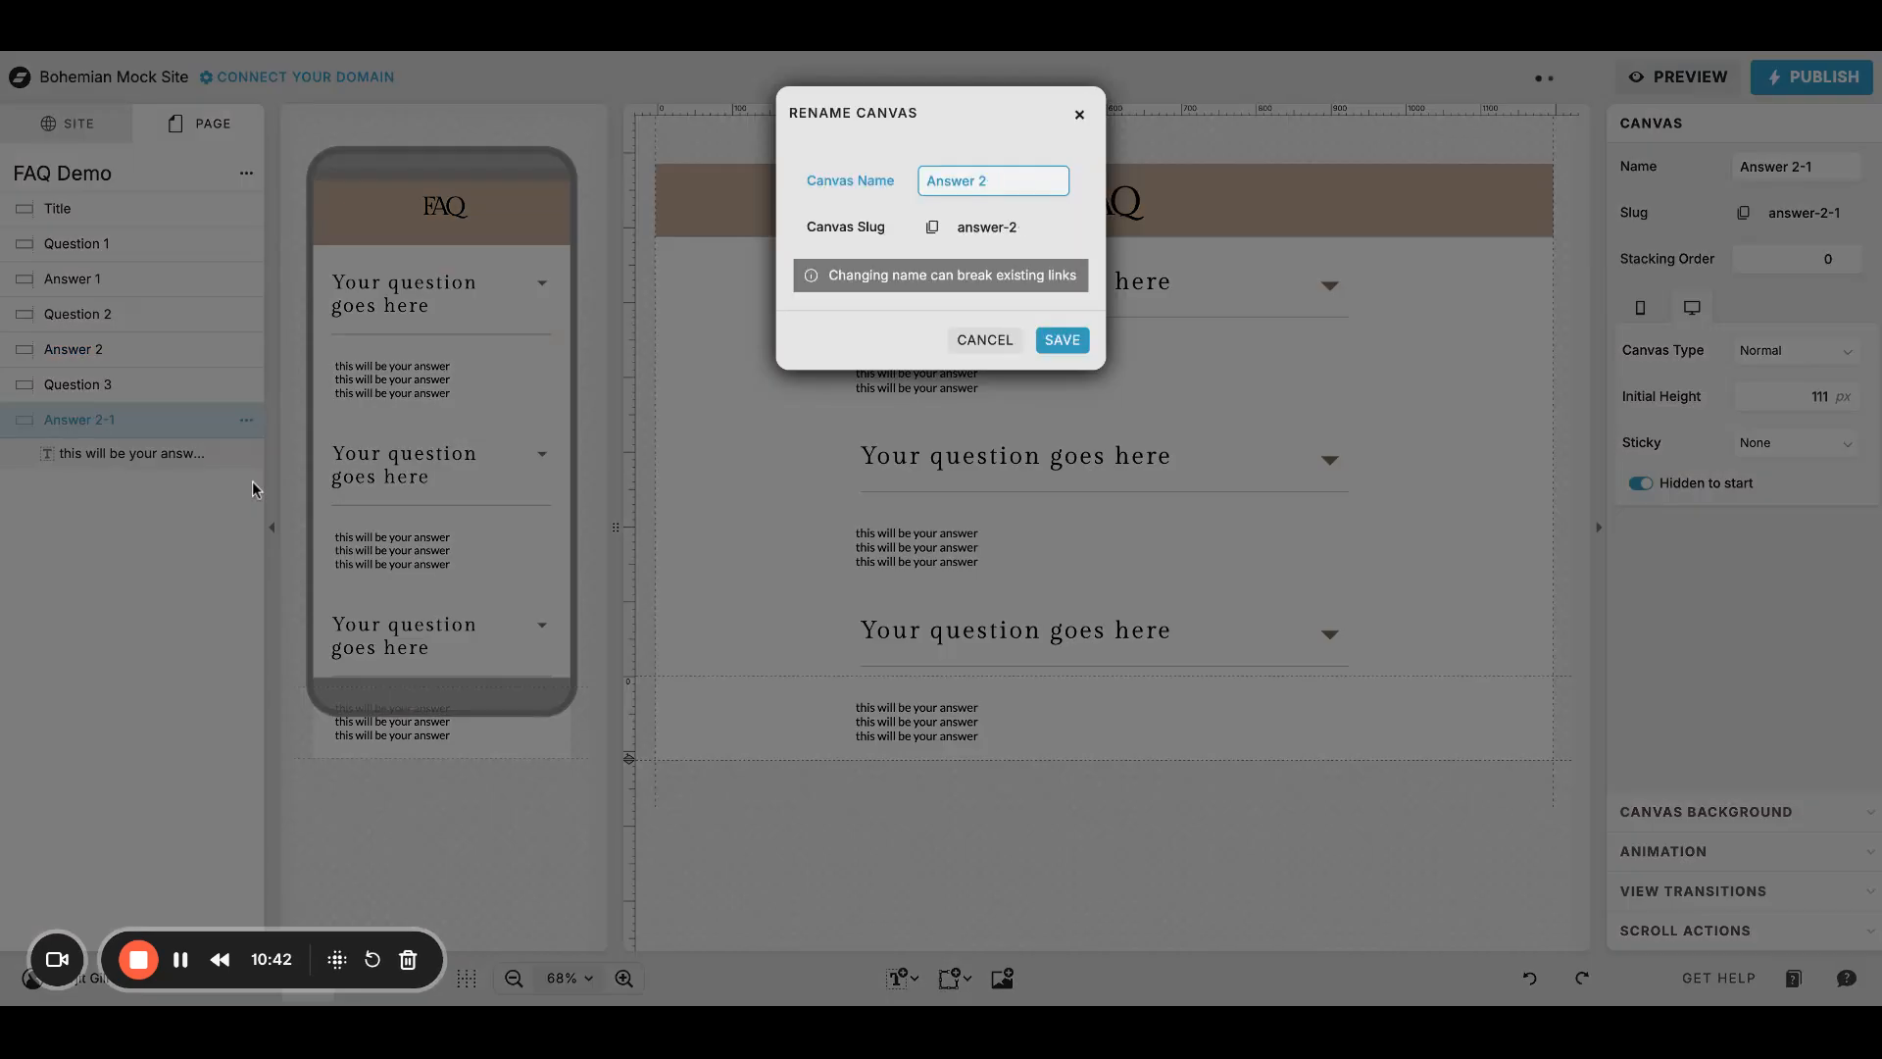
text(3)
key(Return)
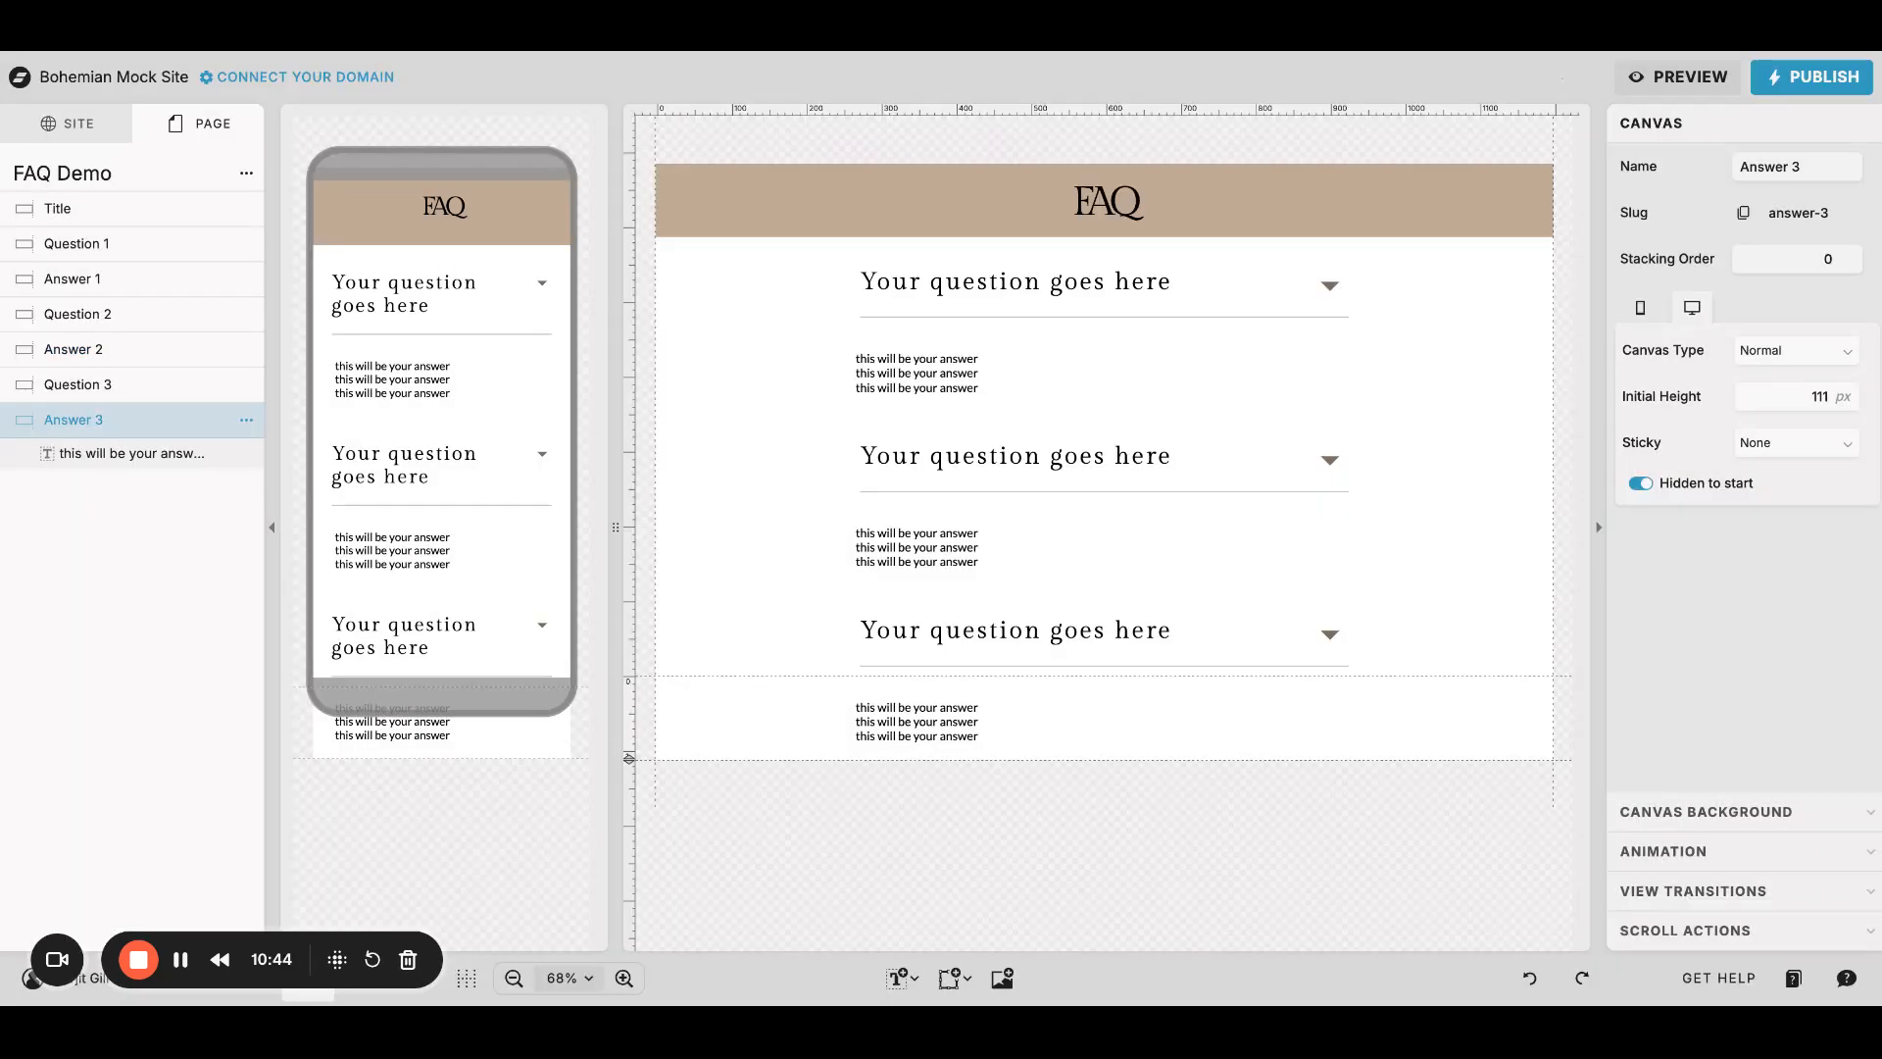
Step: Set the Show Canvas action of Question 3's down arrow to target the Answer 3 canvas
click(163, 387)
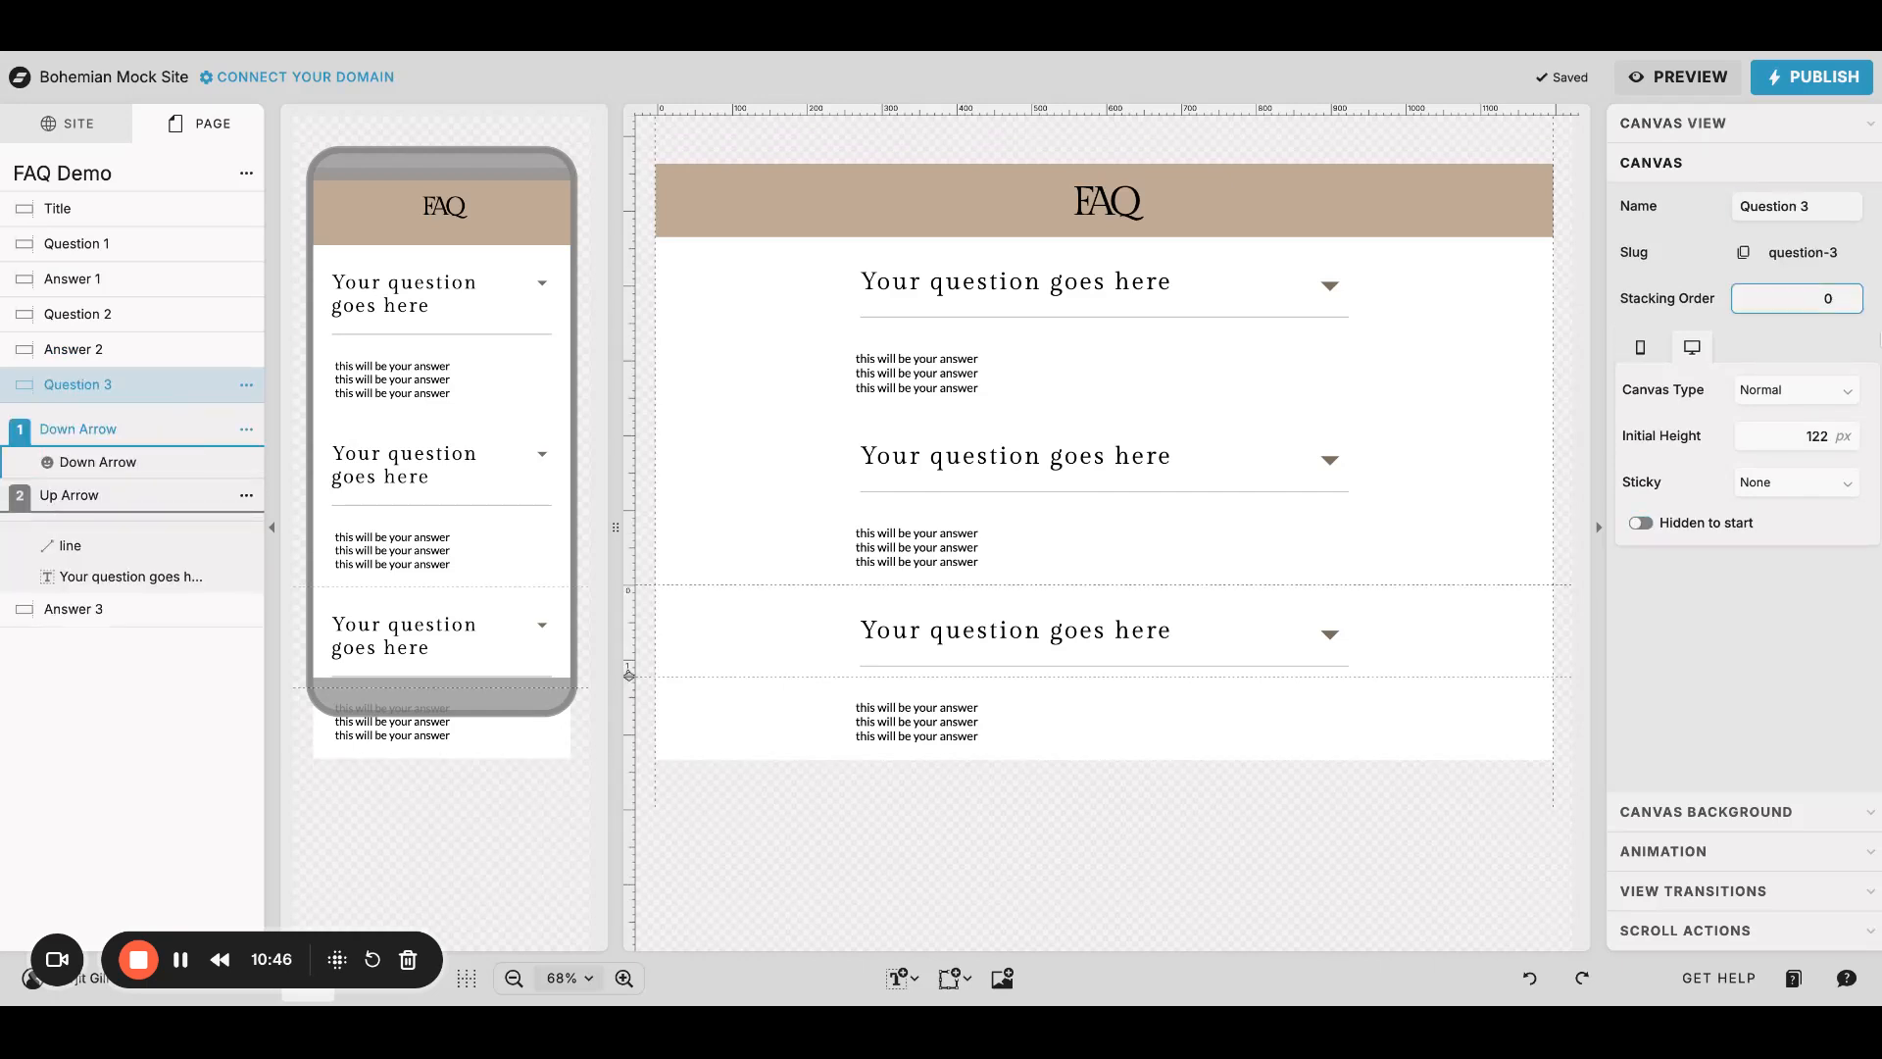
click(1321, 632)
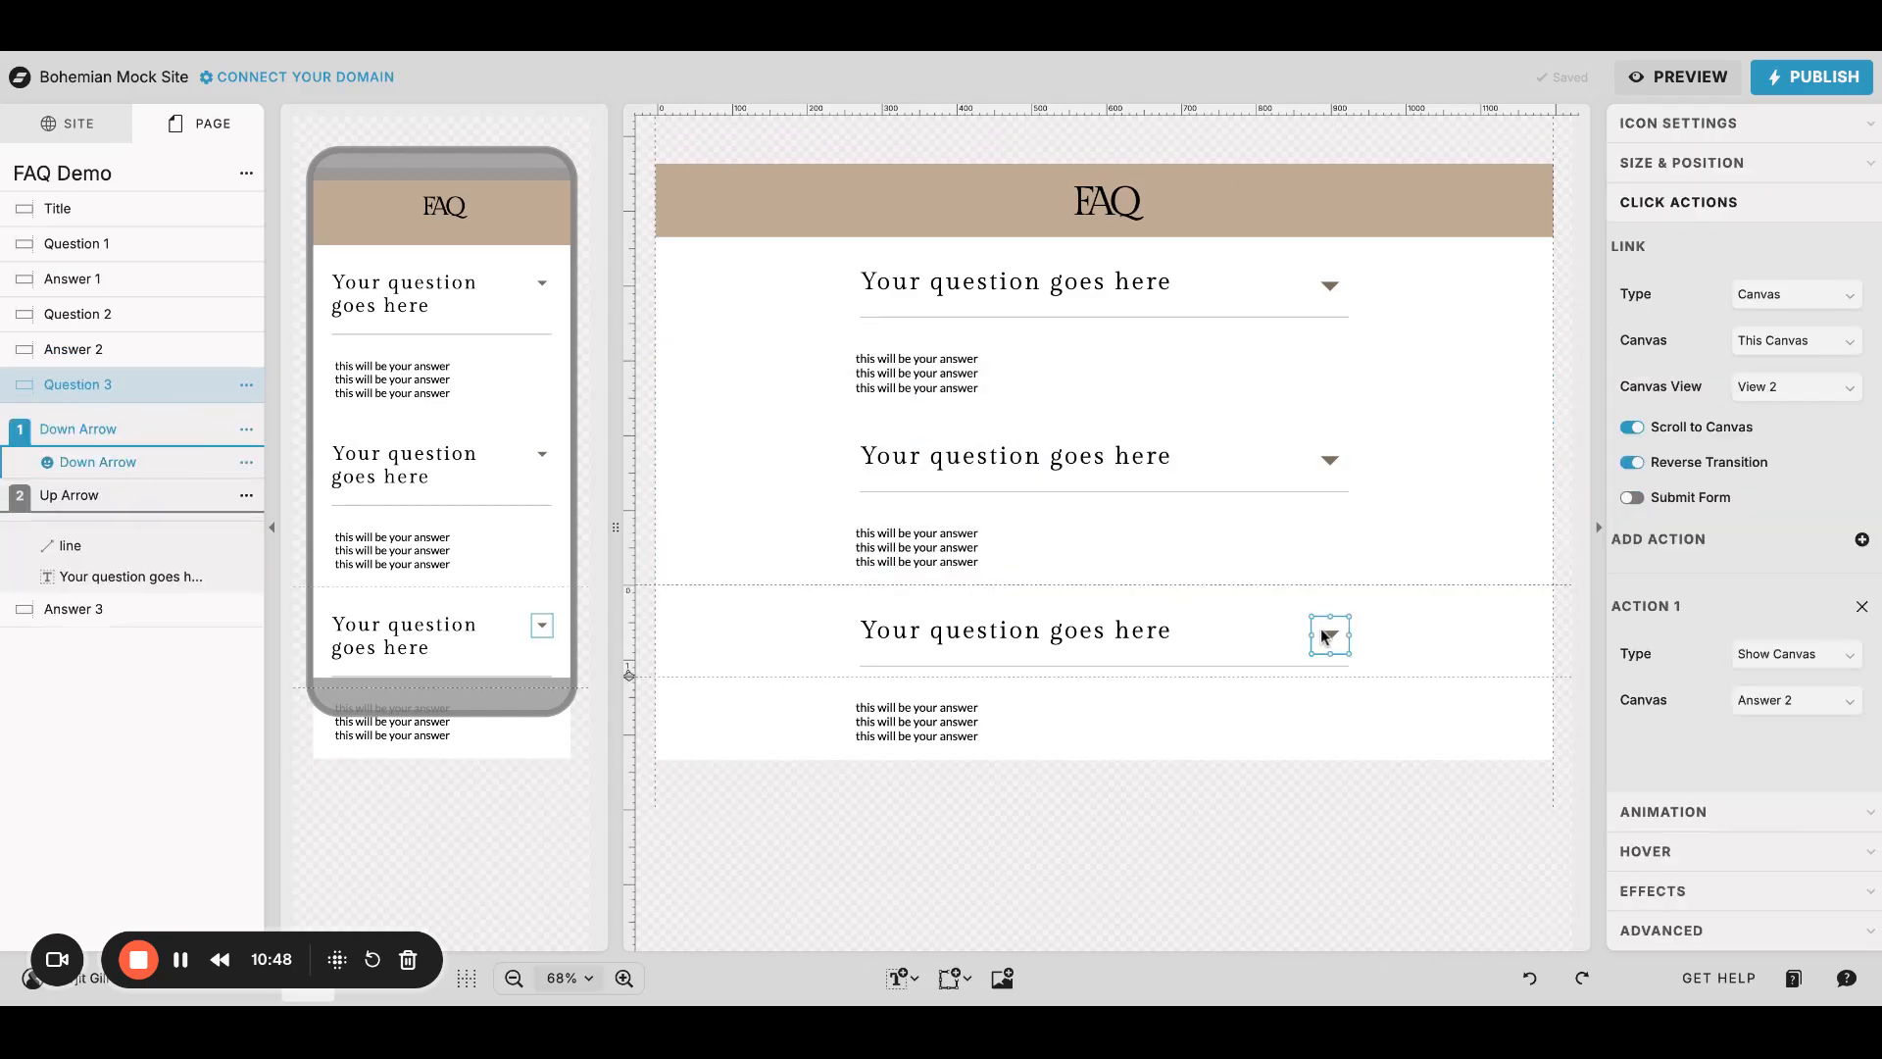
click(1779, 702)
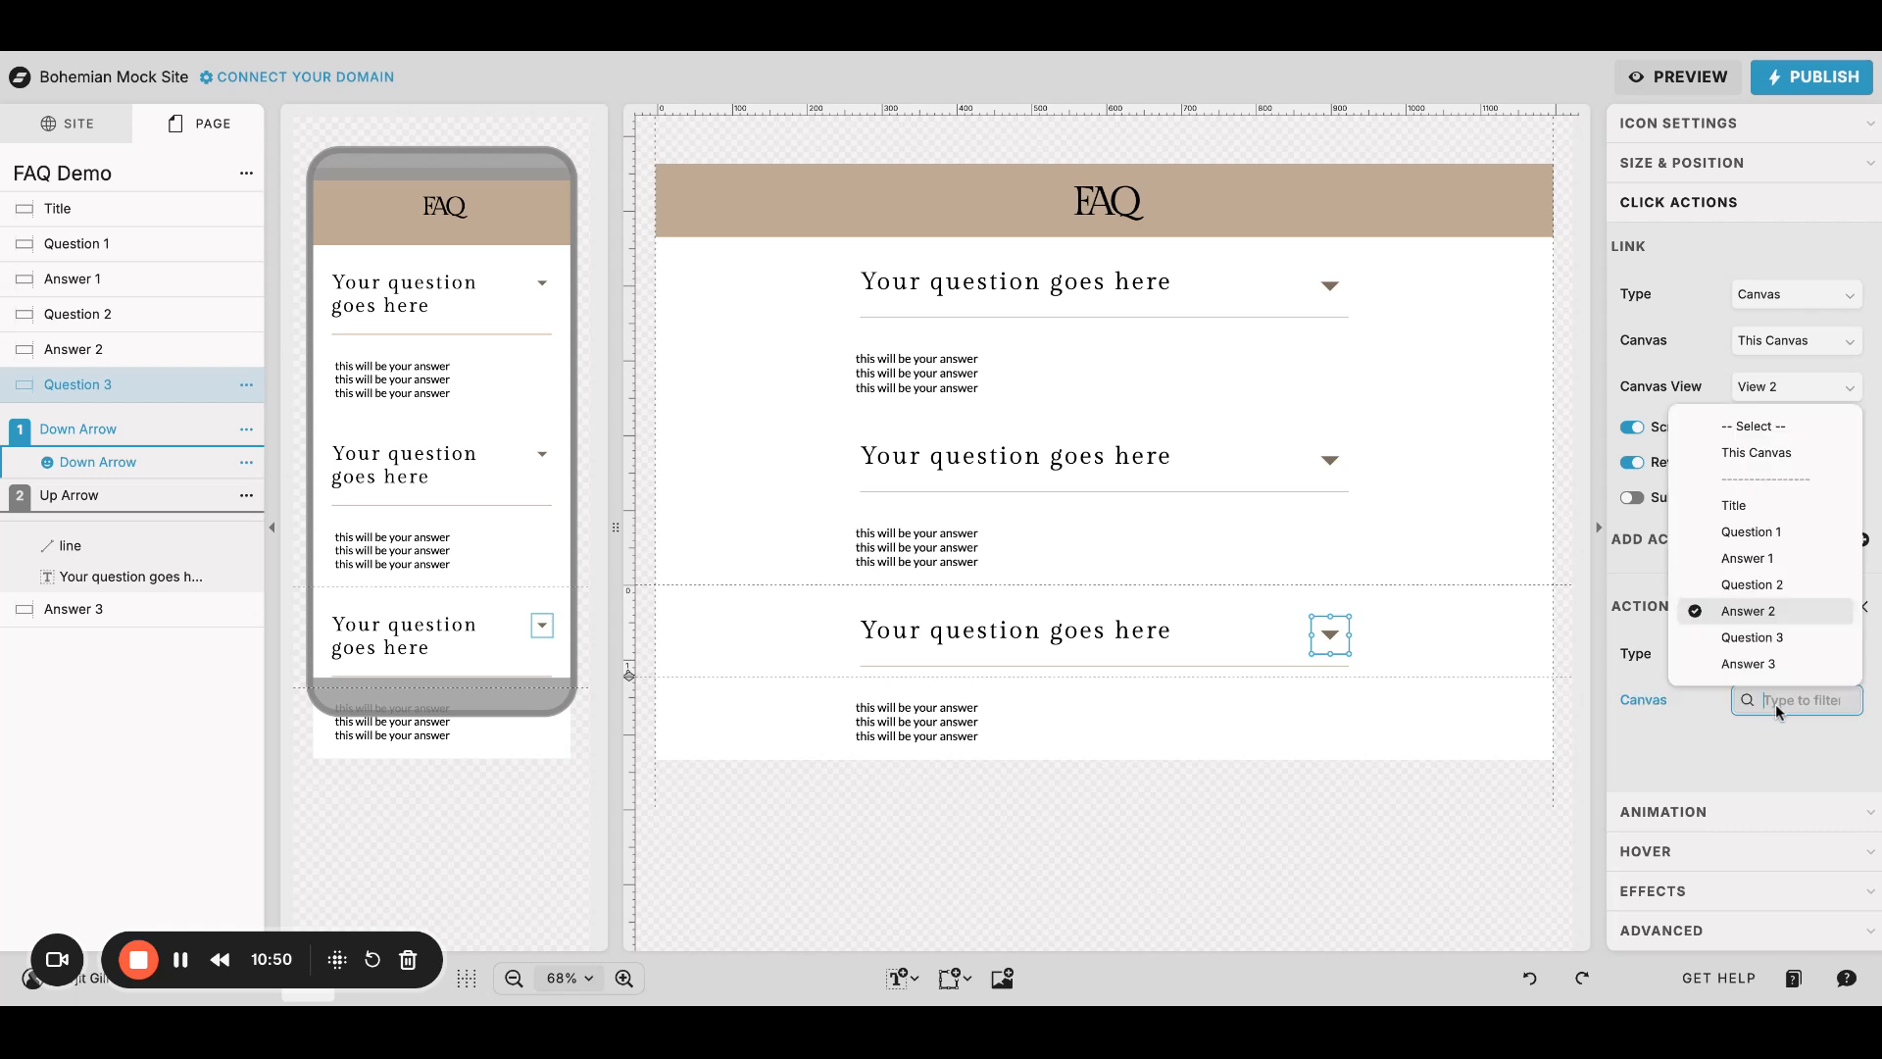
click(1767, 662)
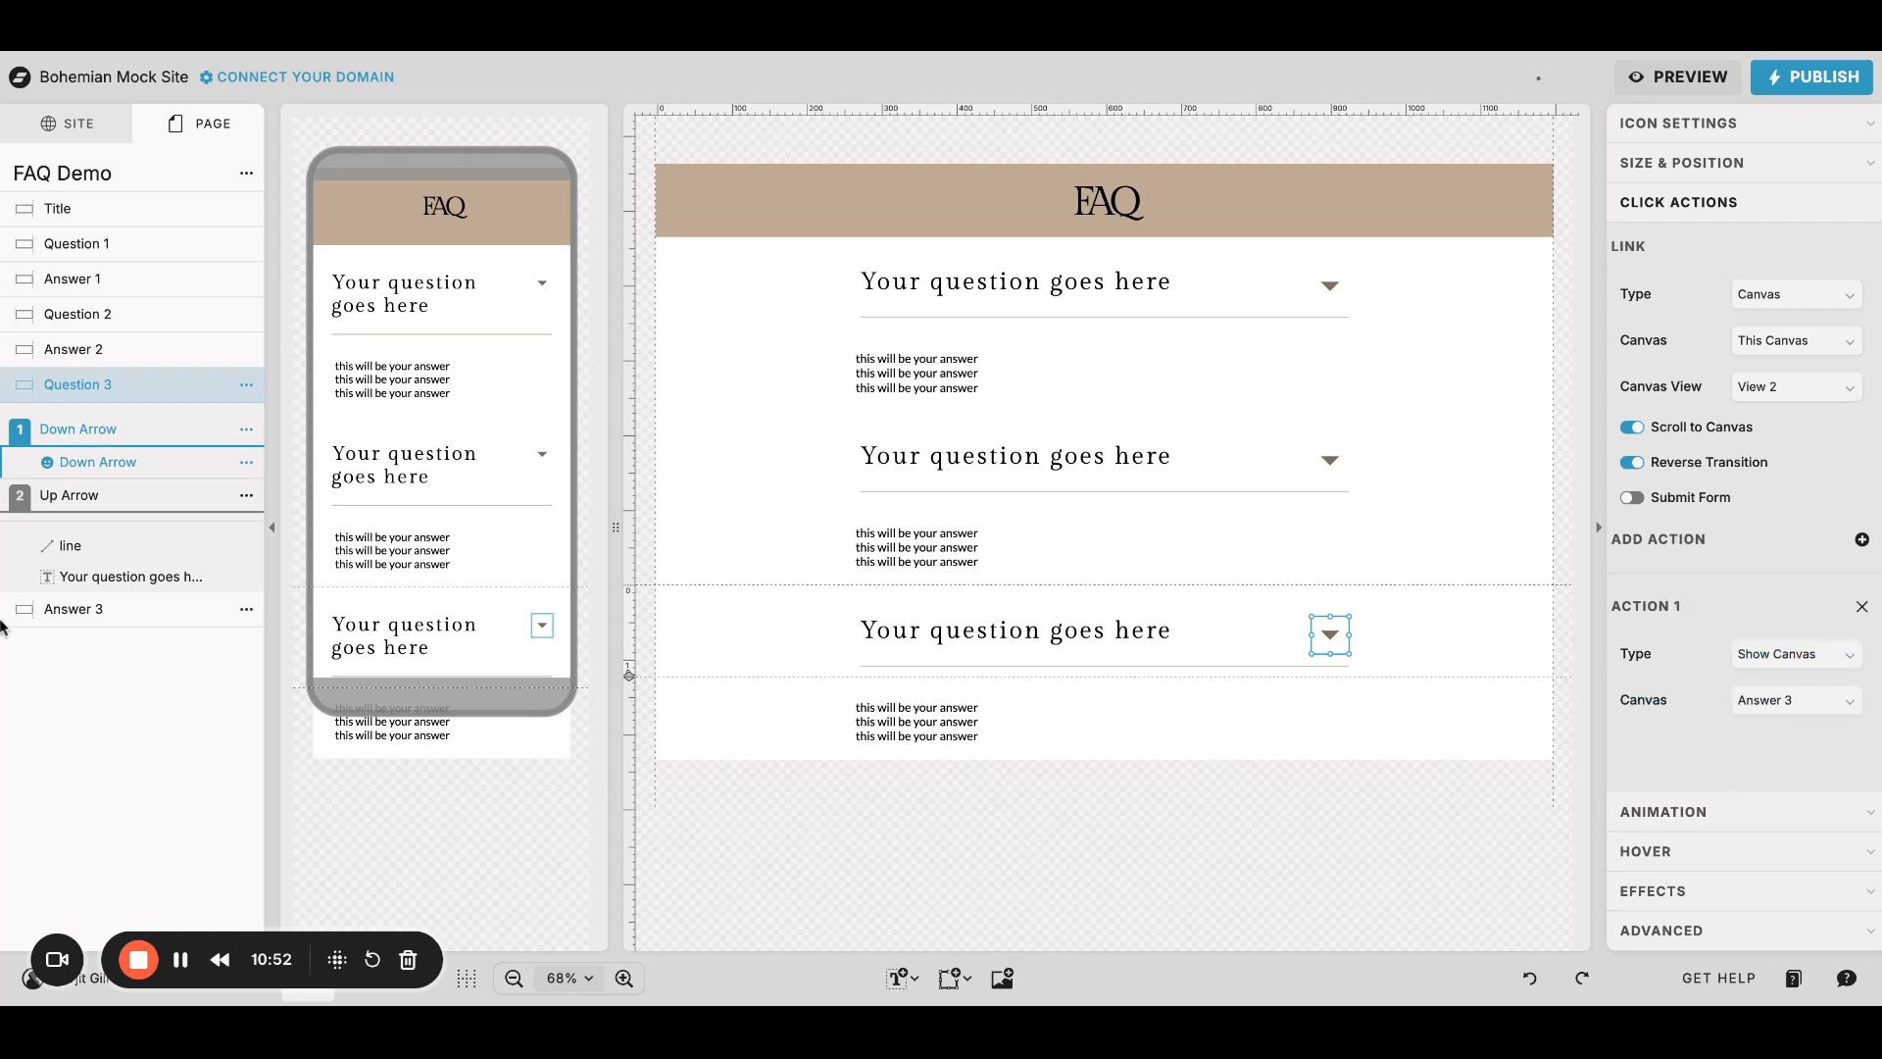
Step: In Question 3's Up Arrow view, set the up arrow's Hide Canvas action to target Answer 3
click(86, 498)
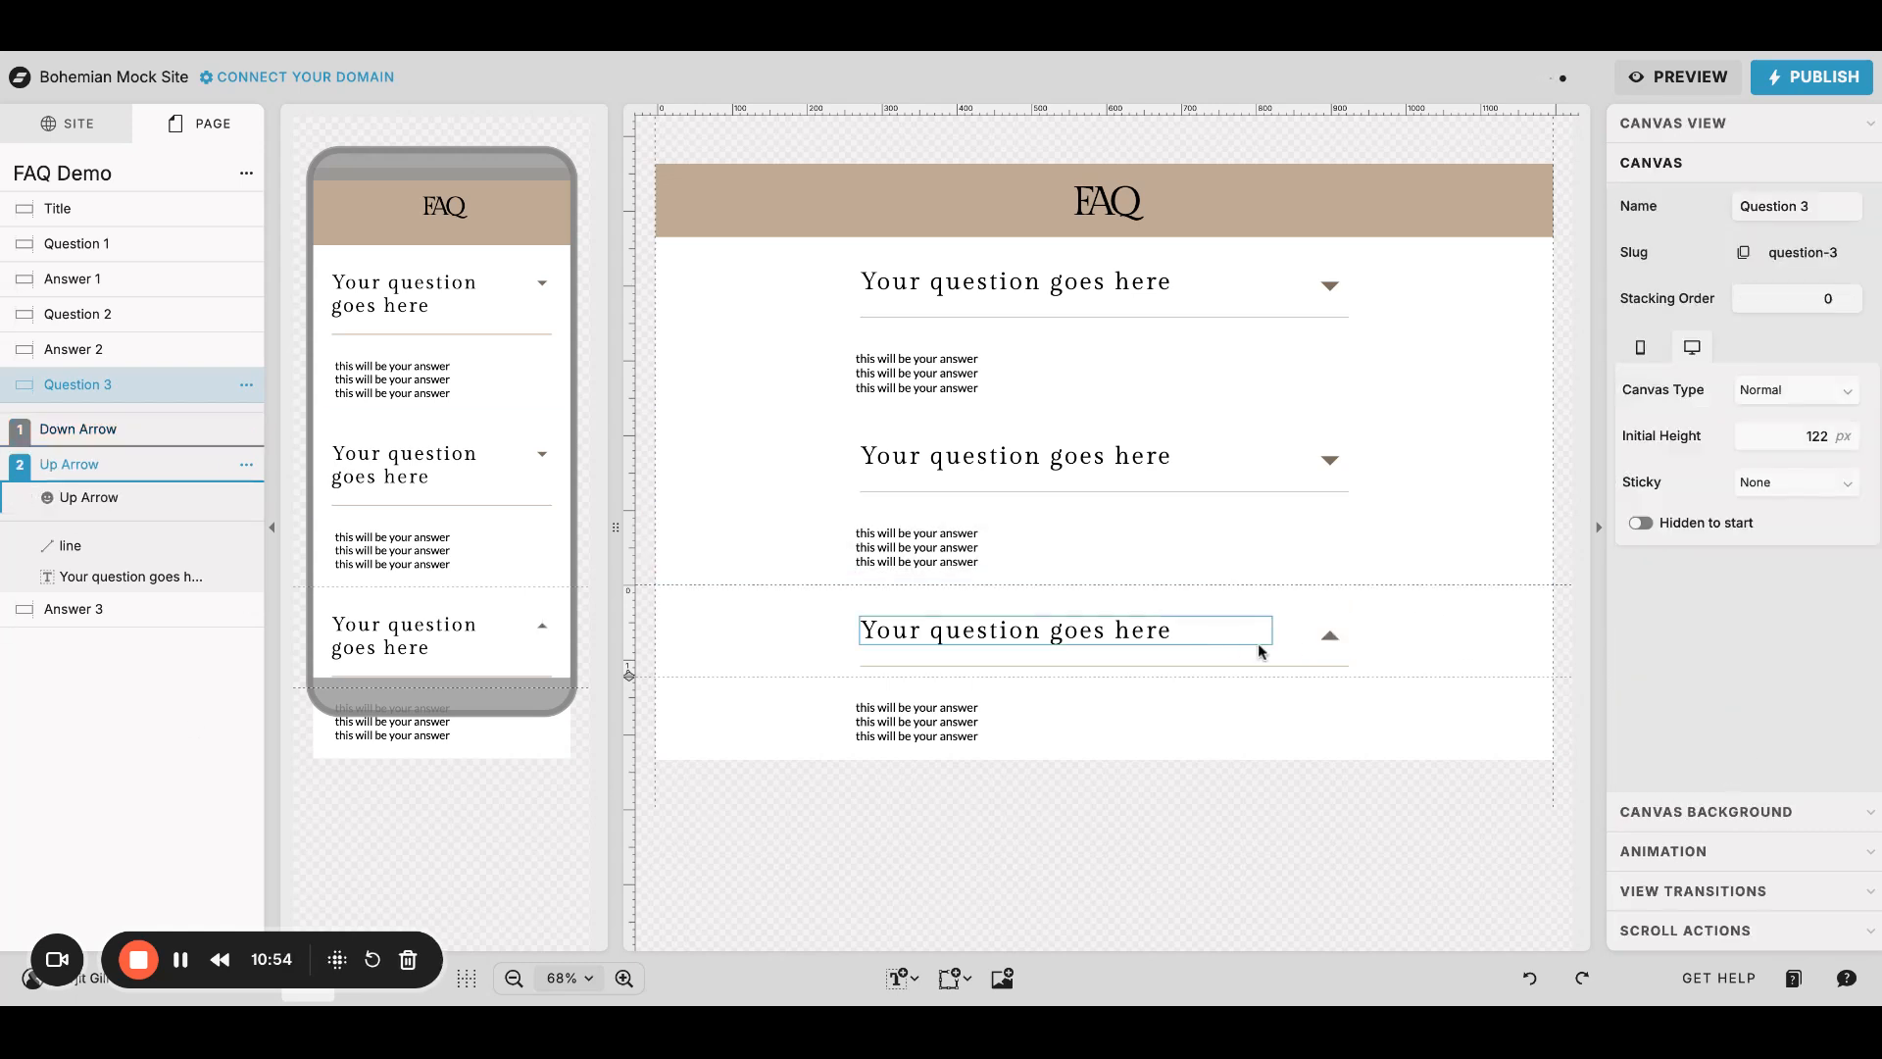
click(1325, 637)
click(1774, 698)
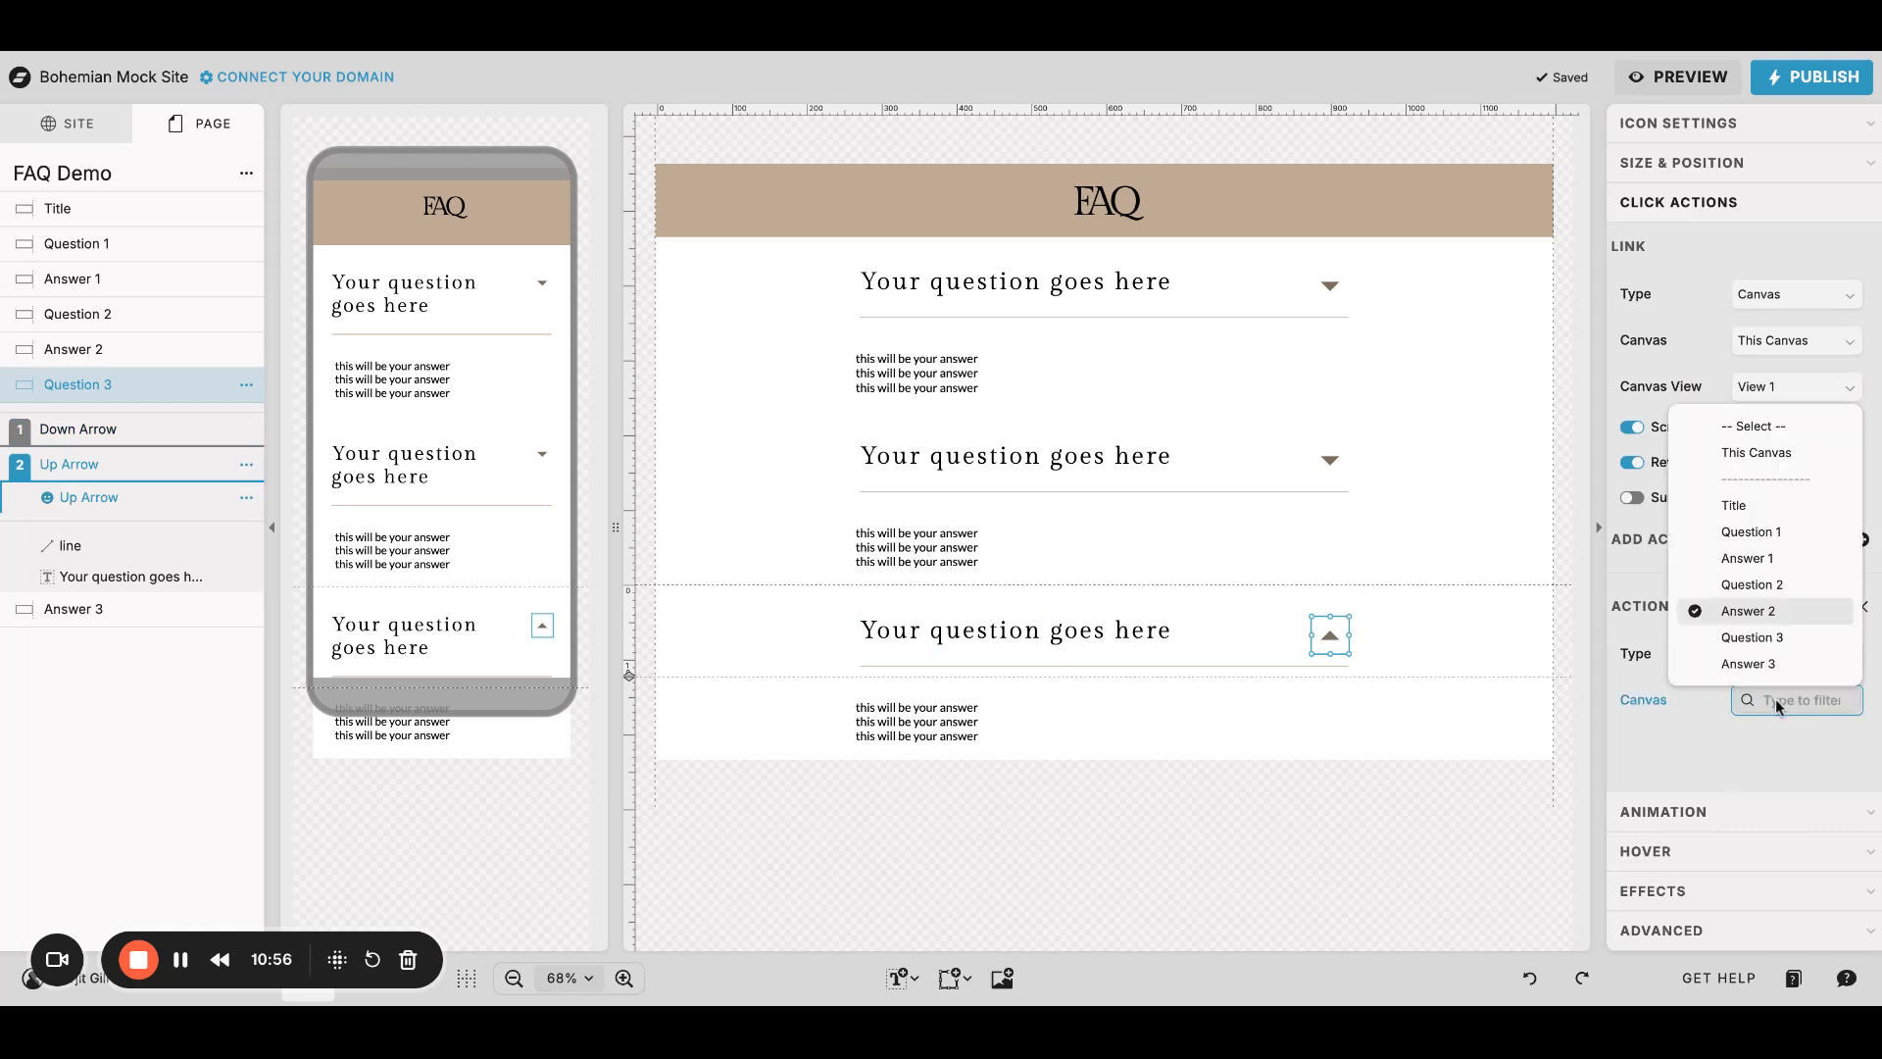
click(1767, 661)
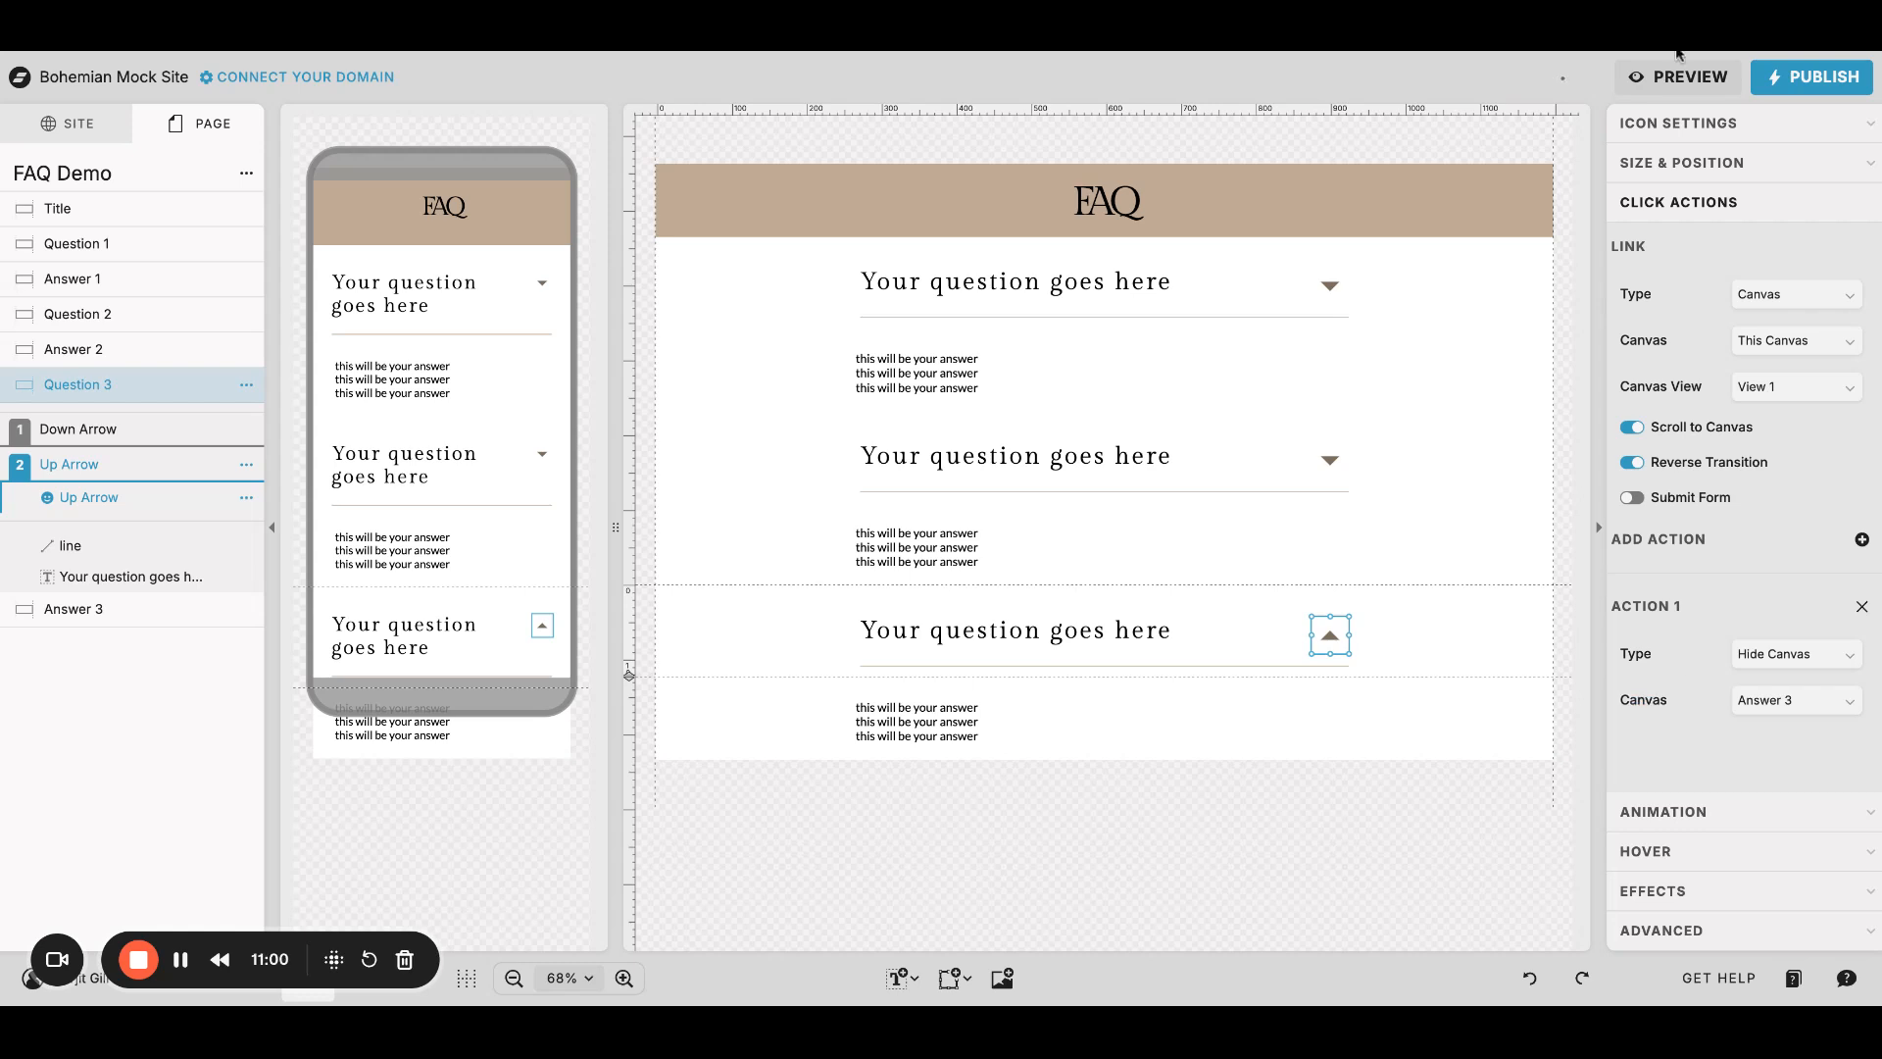
Step: Preview the FAQ page in desktop view and test the arrows of all three questions by expanding and collapsing each answer
click(1678, 77)
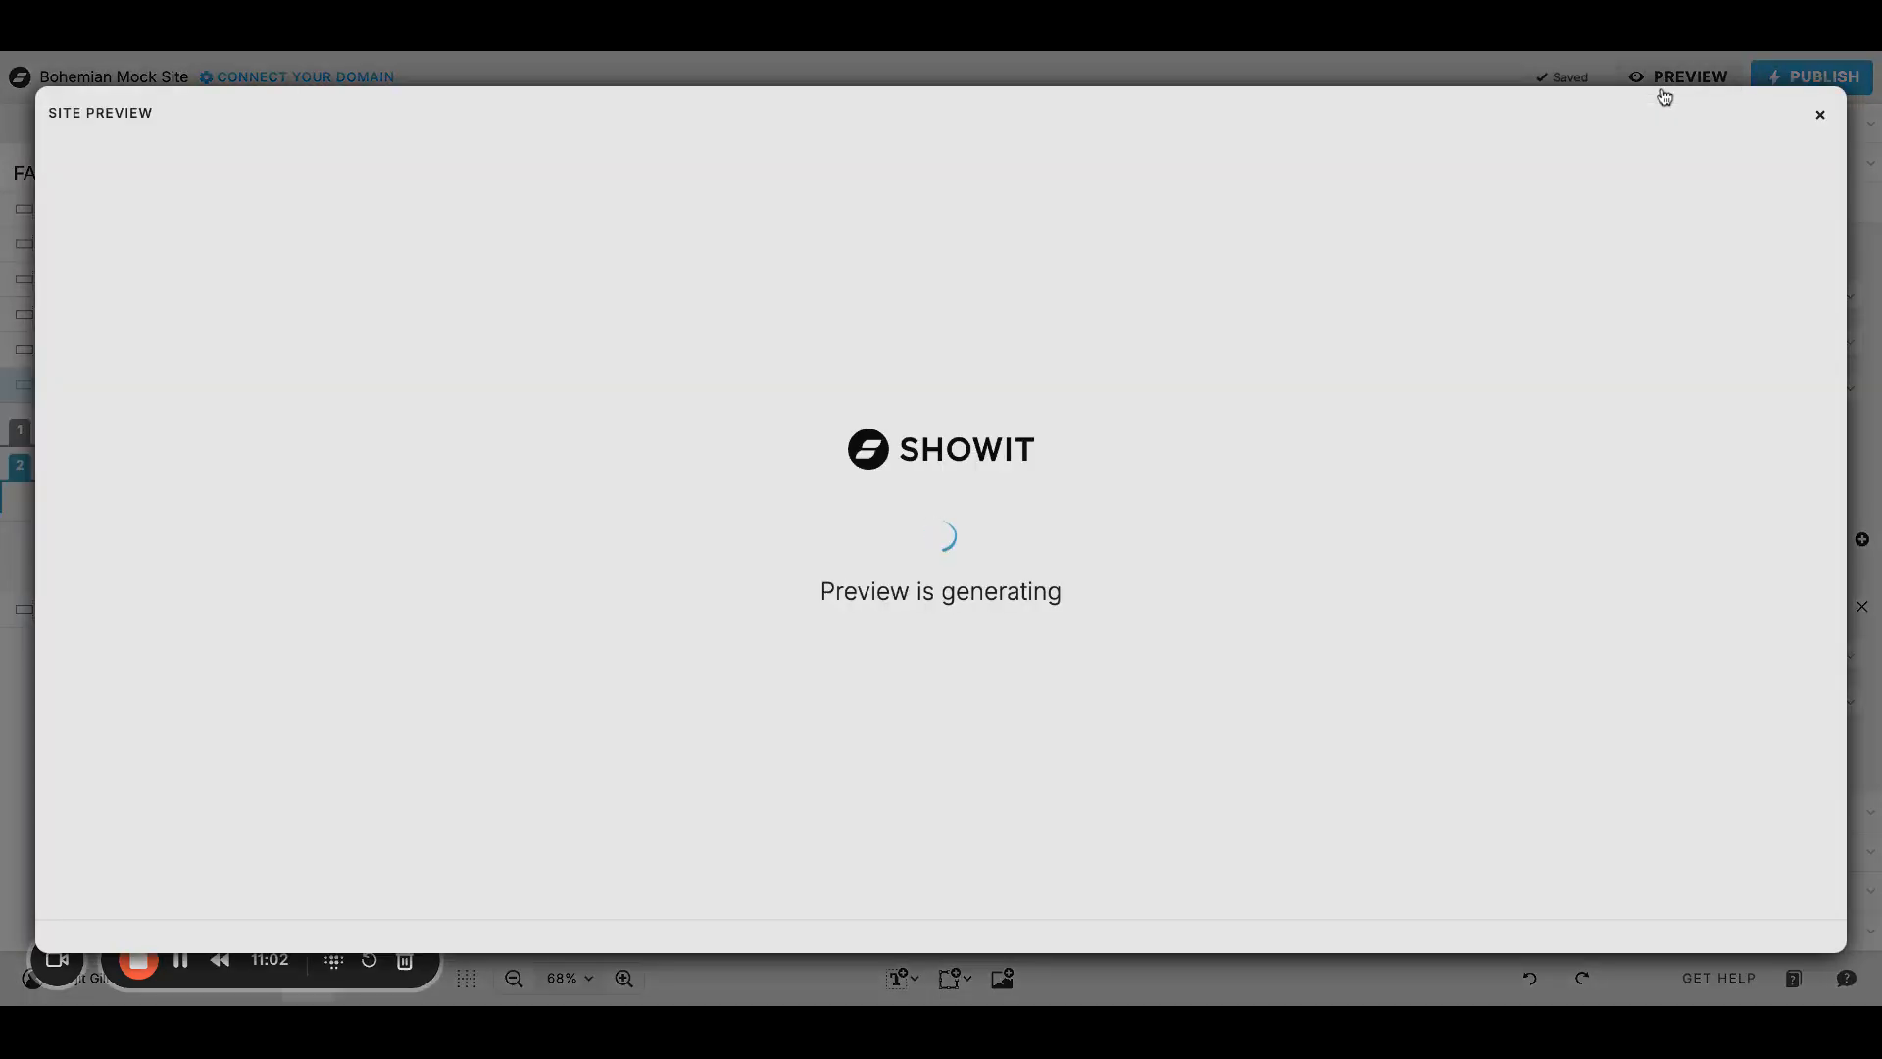
click(1276, 469)
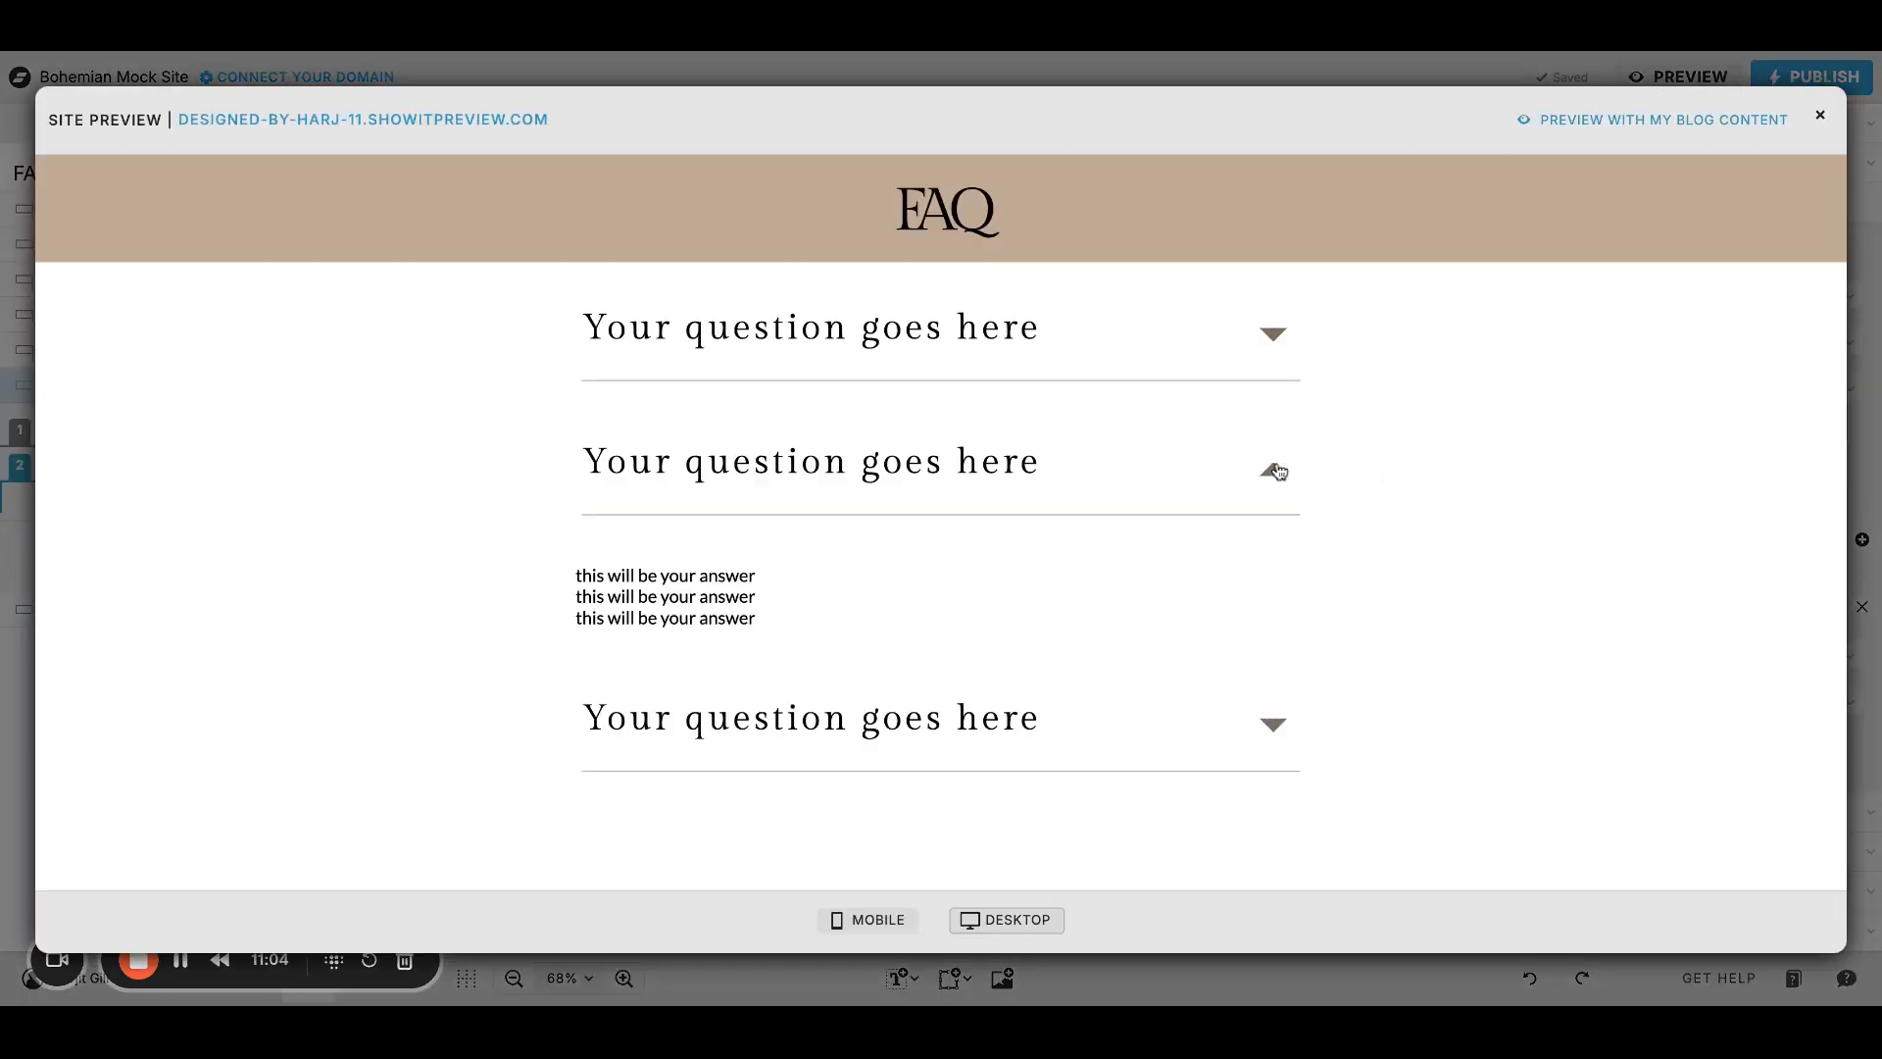
click(1276, 469)
click(1274, 599)
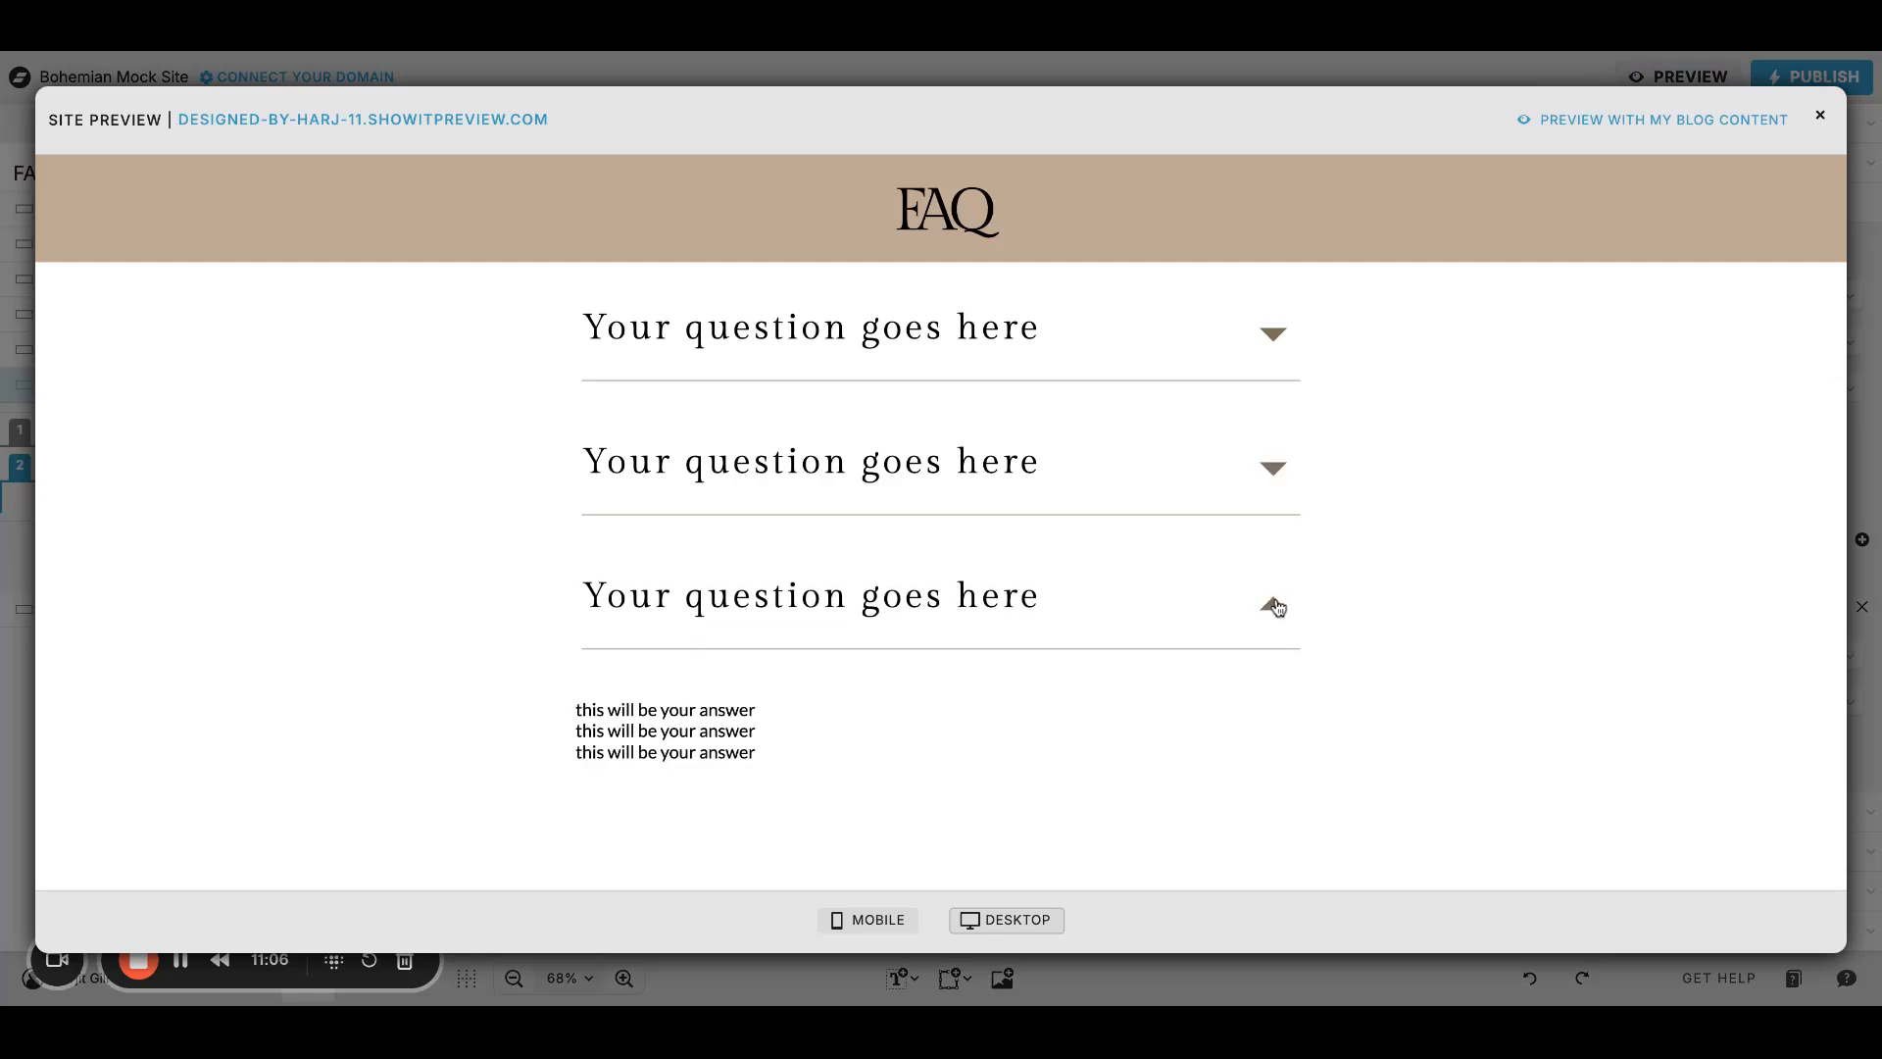
click(1277, 603)
click(1274, 333)
click(1274, 335)
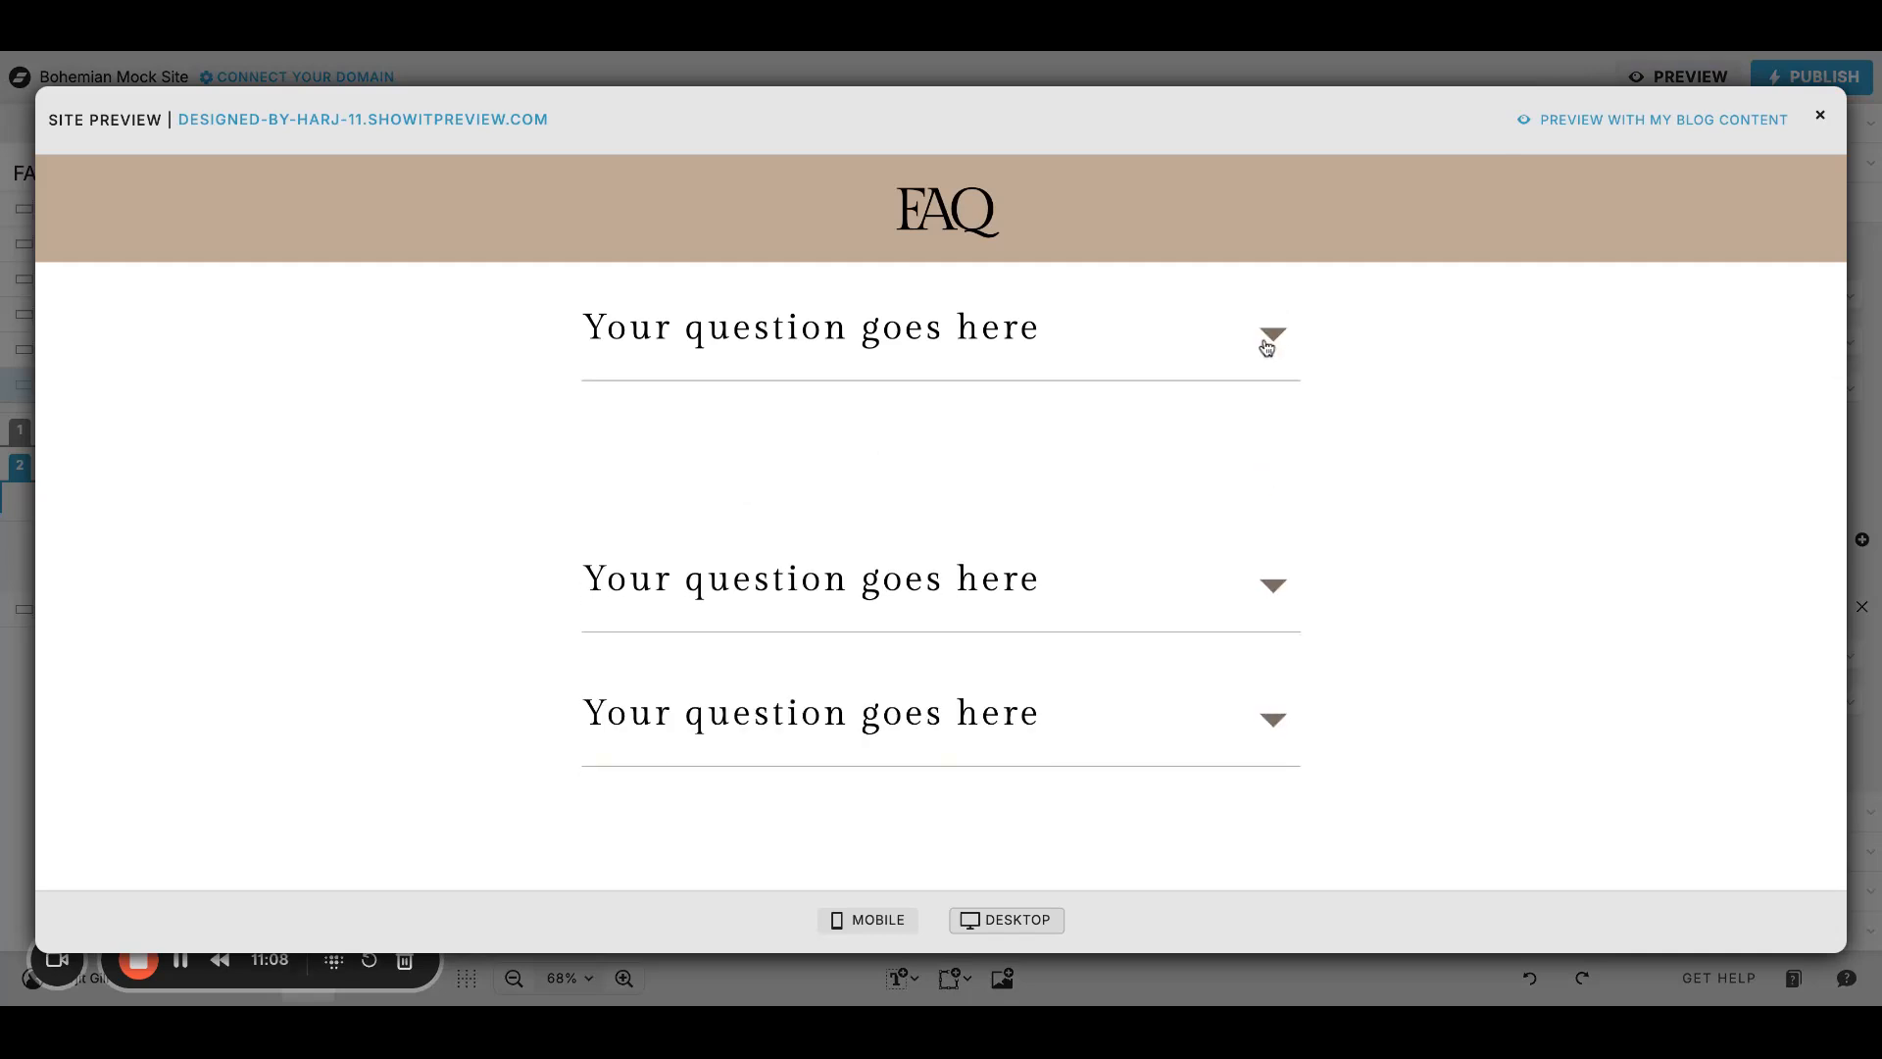
click(1272, 468)
click(1271, 468)
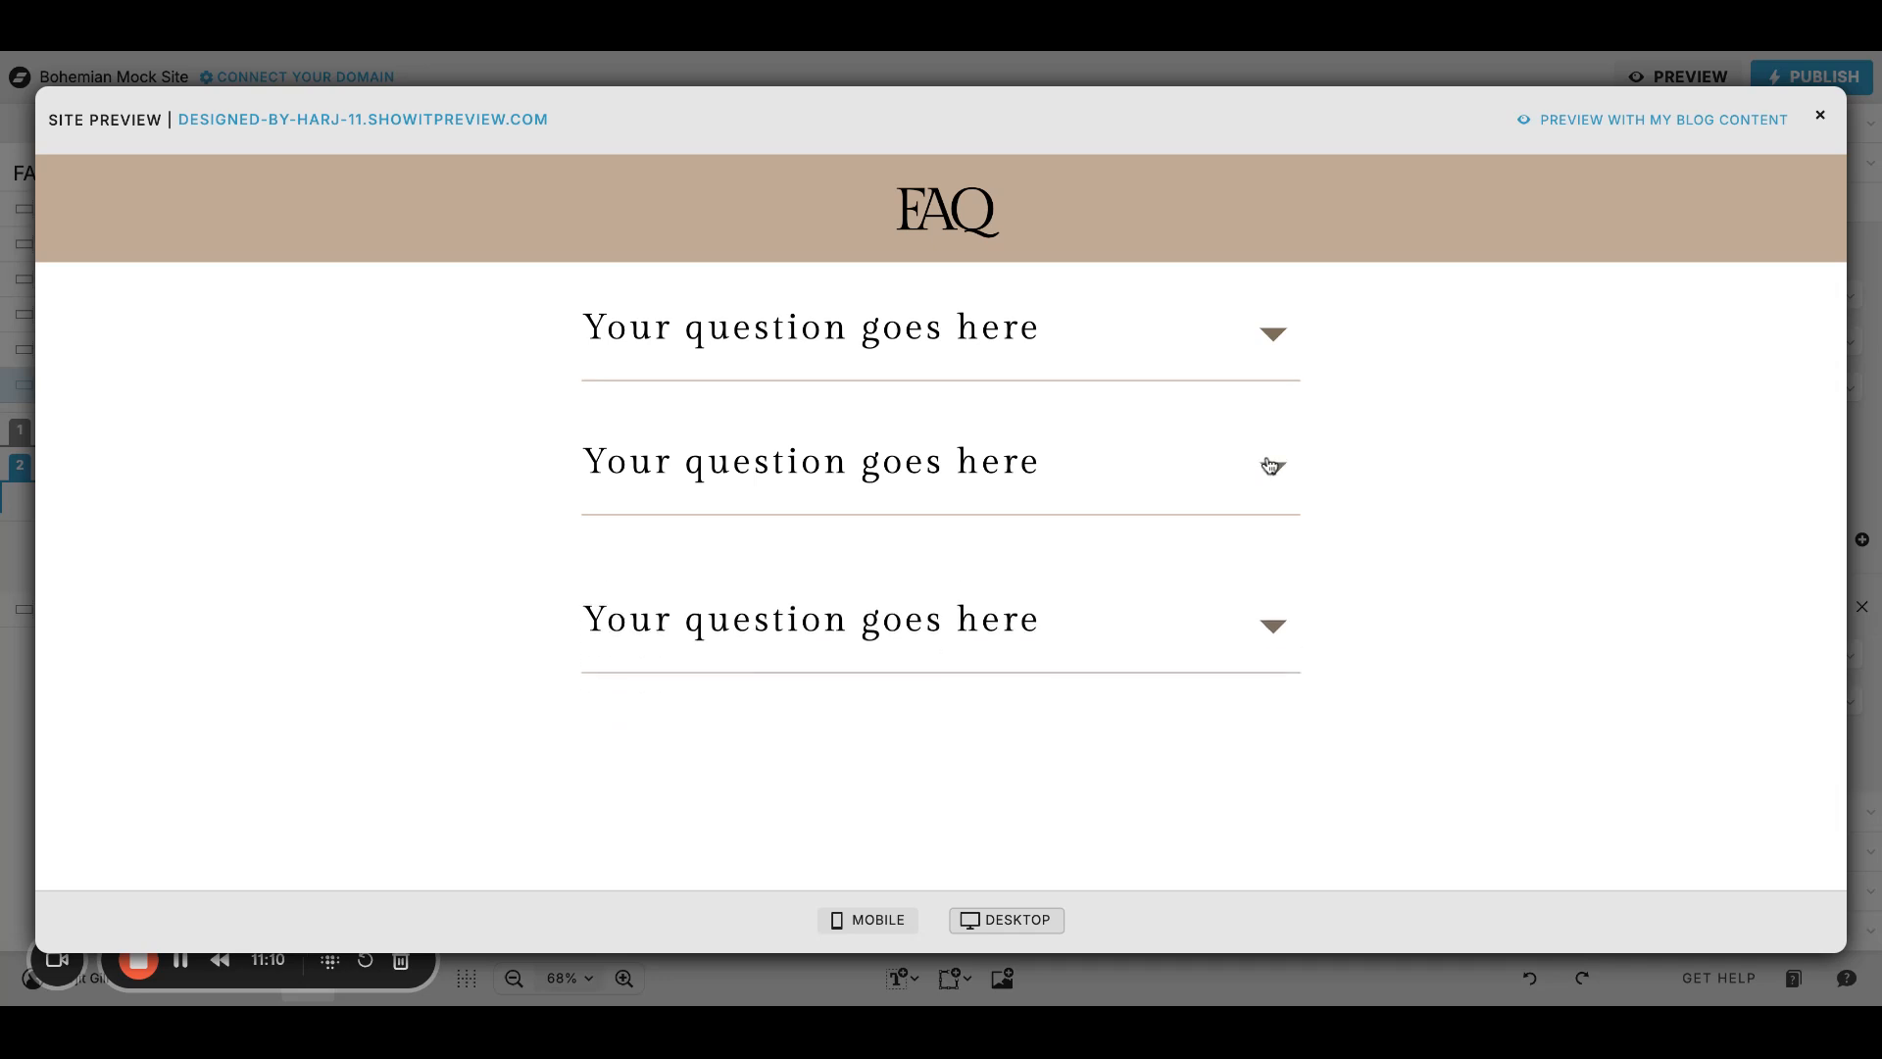
click(1286, 604)
click(1288, 605)
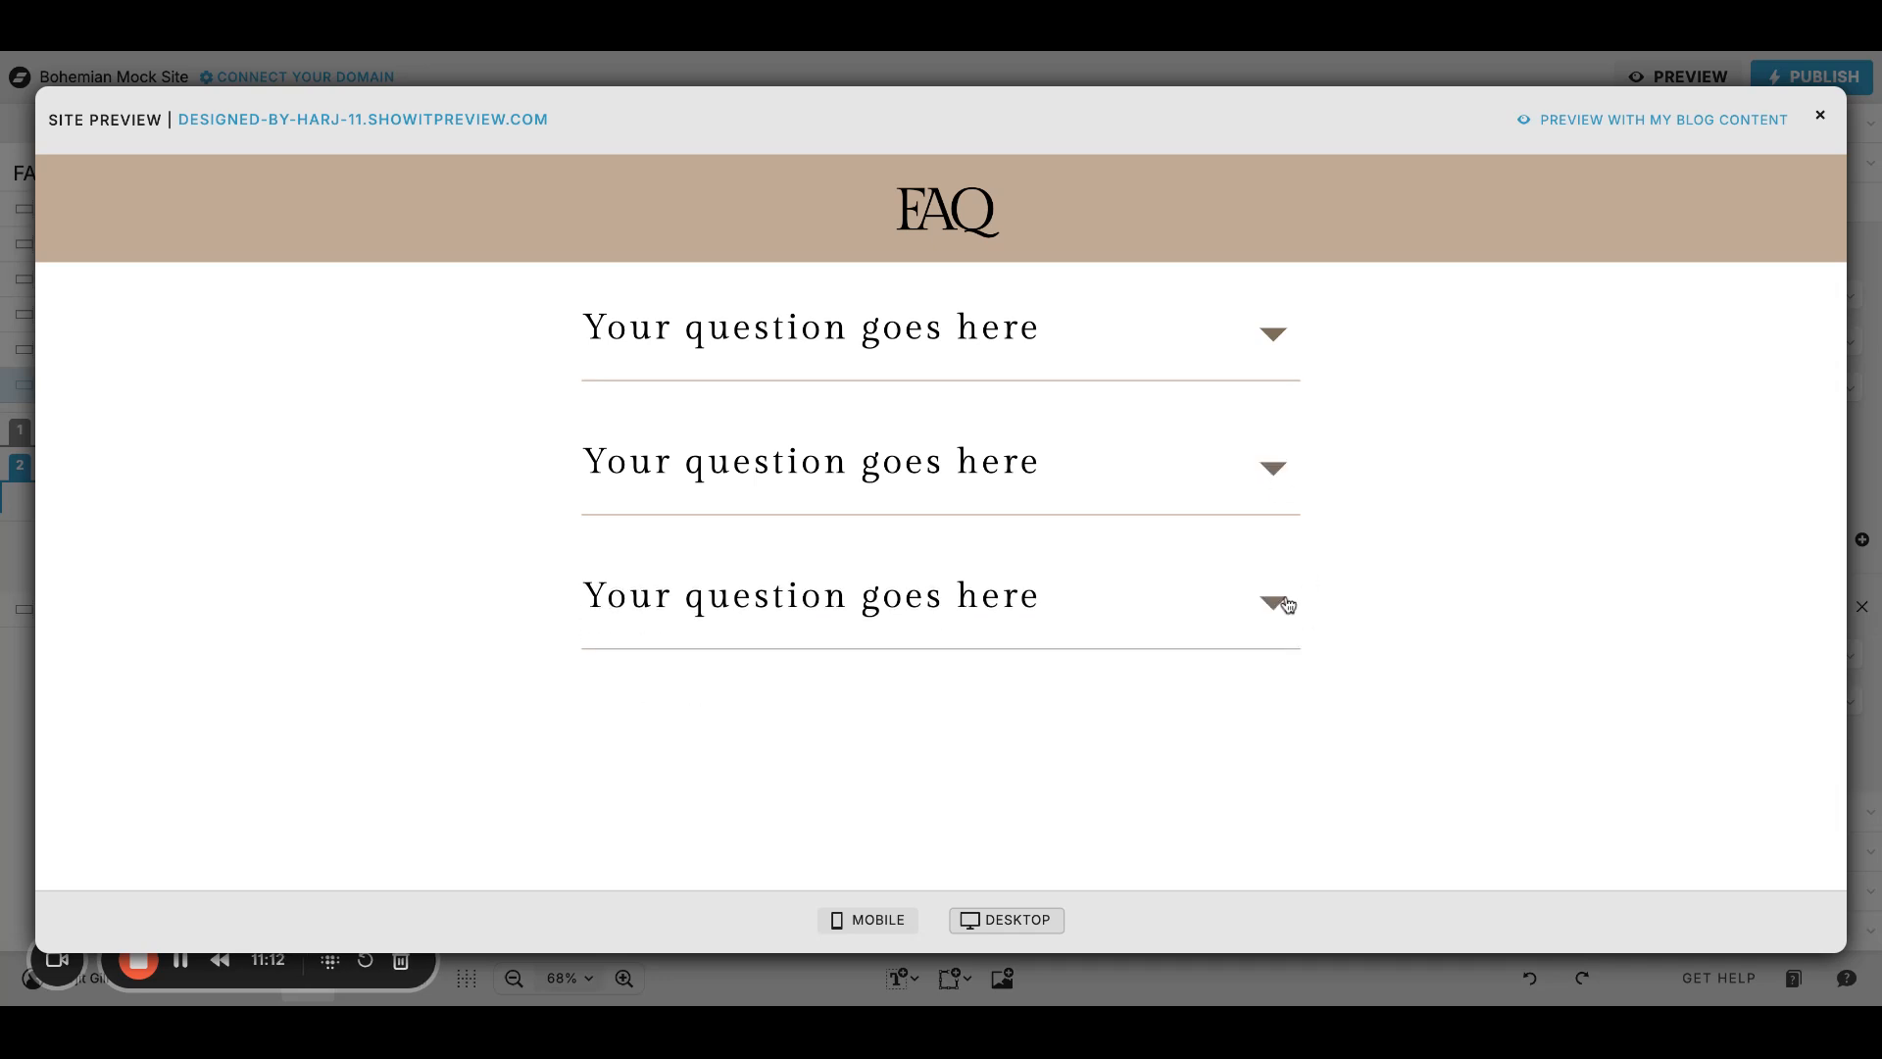